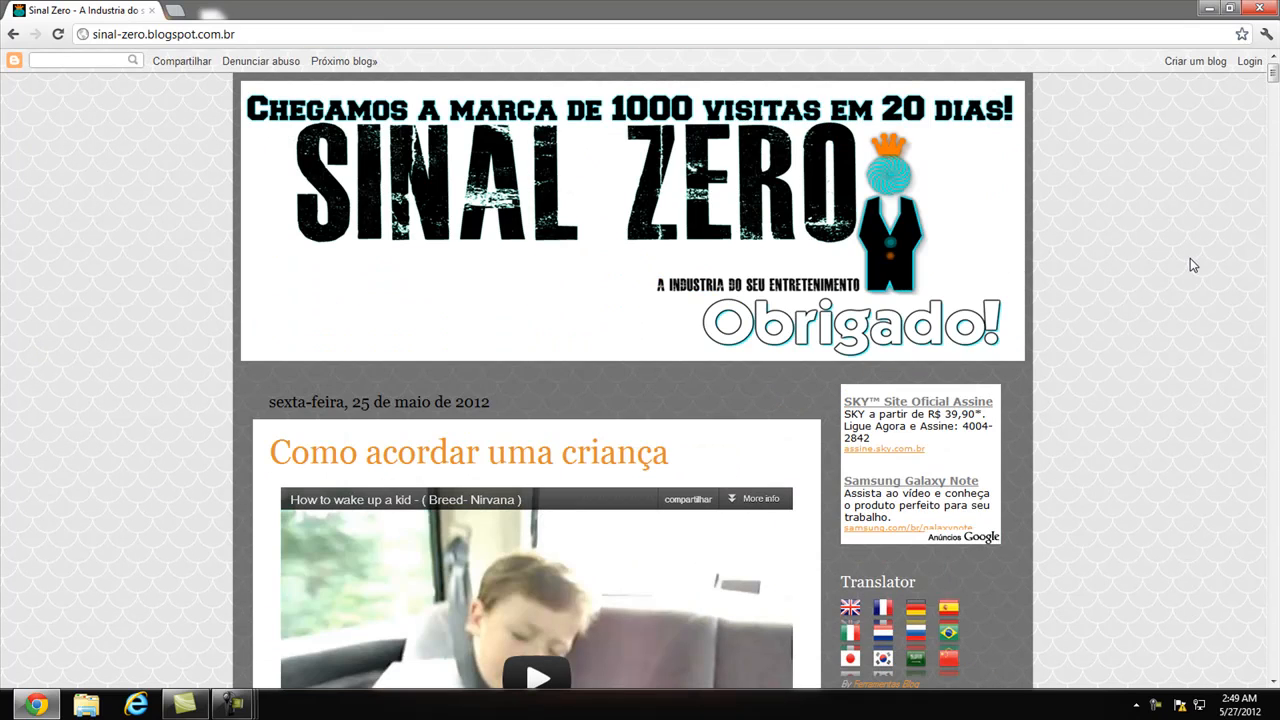
scroll(1187, 266, down, 6)
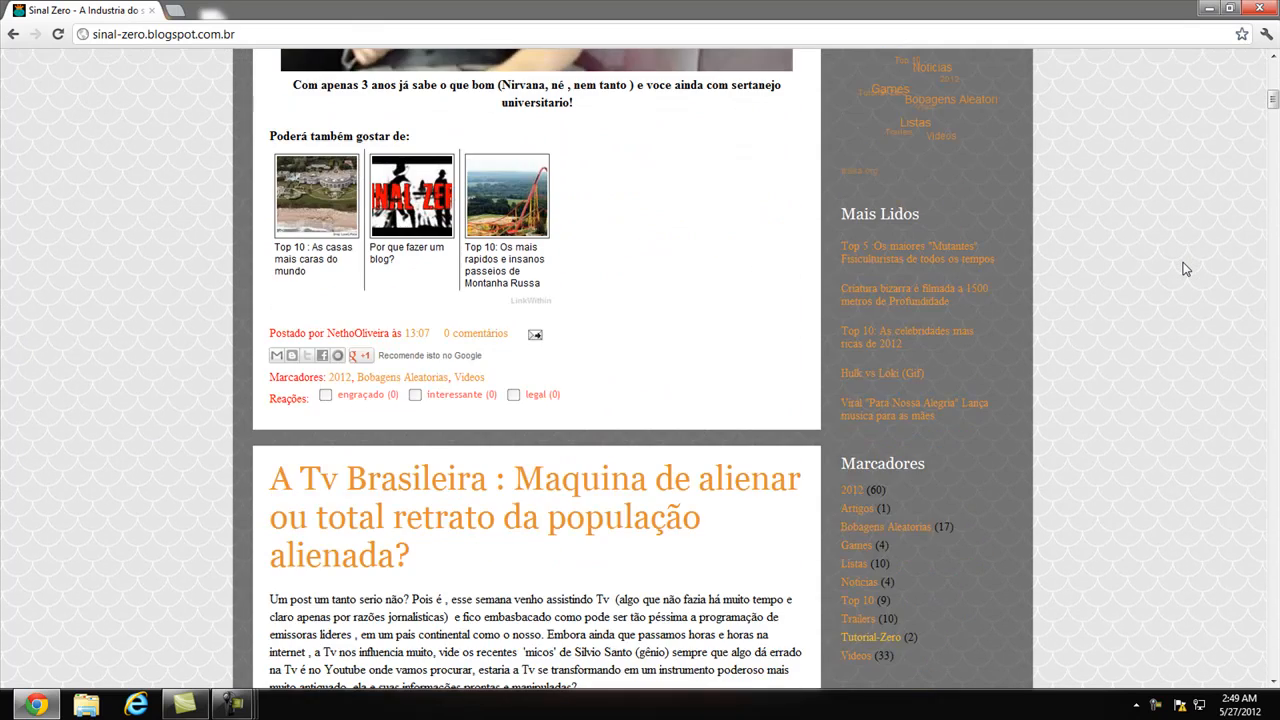
scroll(1185, 269, up, 2)
scroll(1185, 269, up, 5)
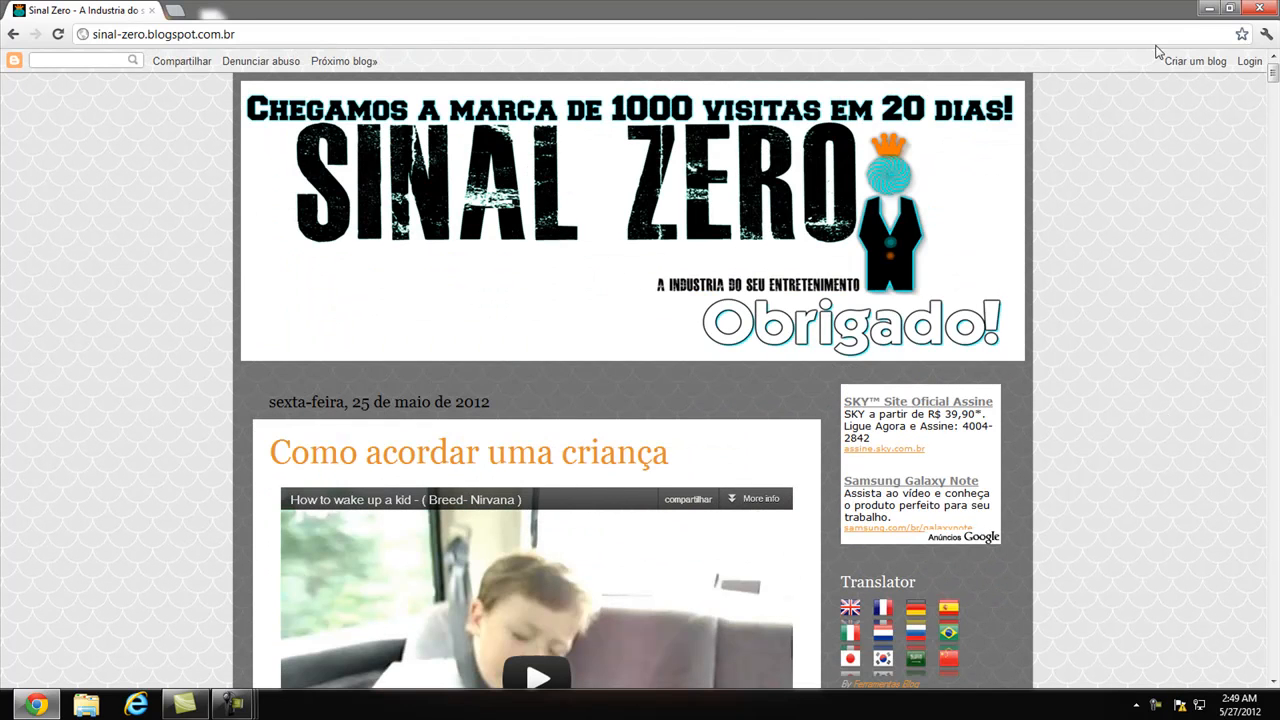
Step: Minimize the browser, refresh the desktop and open the example workbook PLANILHA EXEMPLO VIDEO AULA
click(1209, 8)
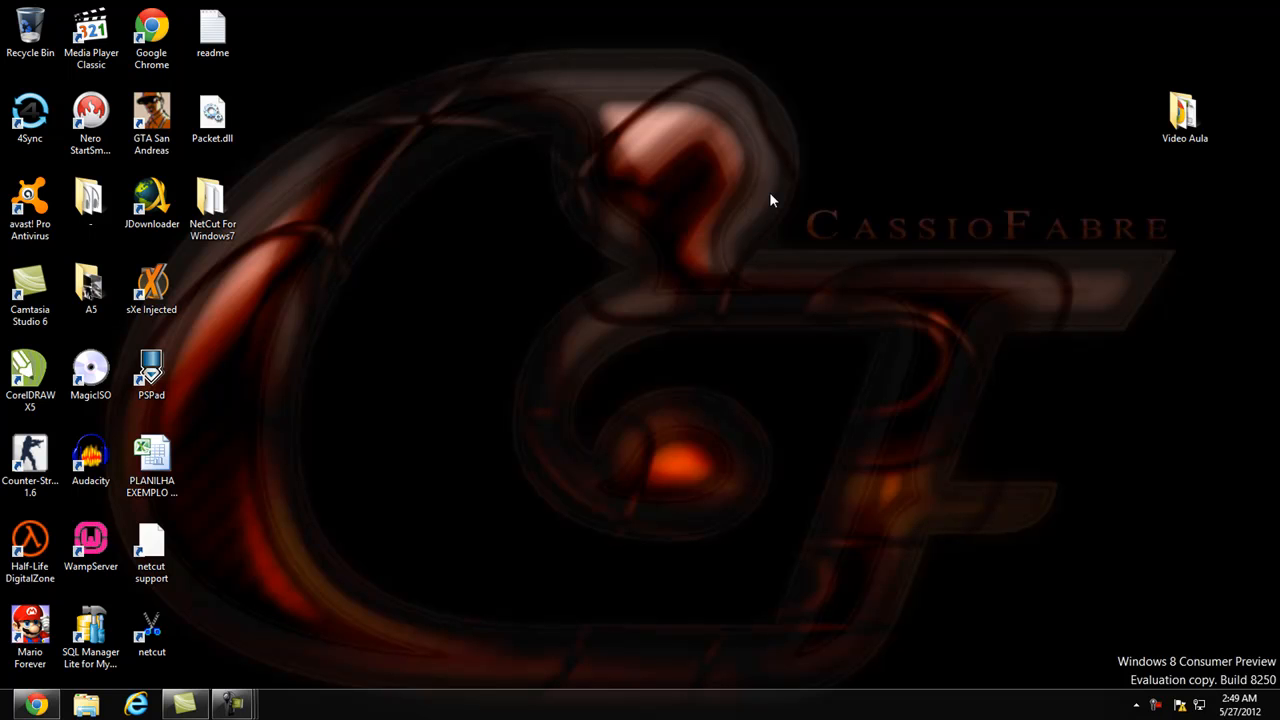
right_click(669, 173)
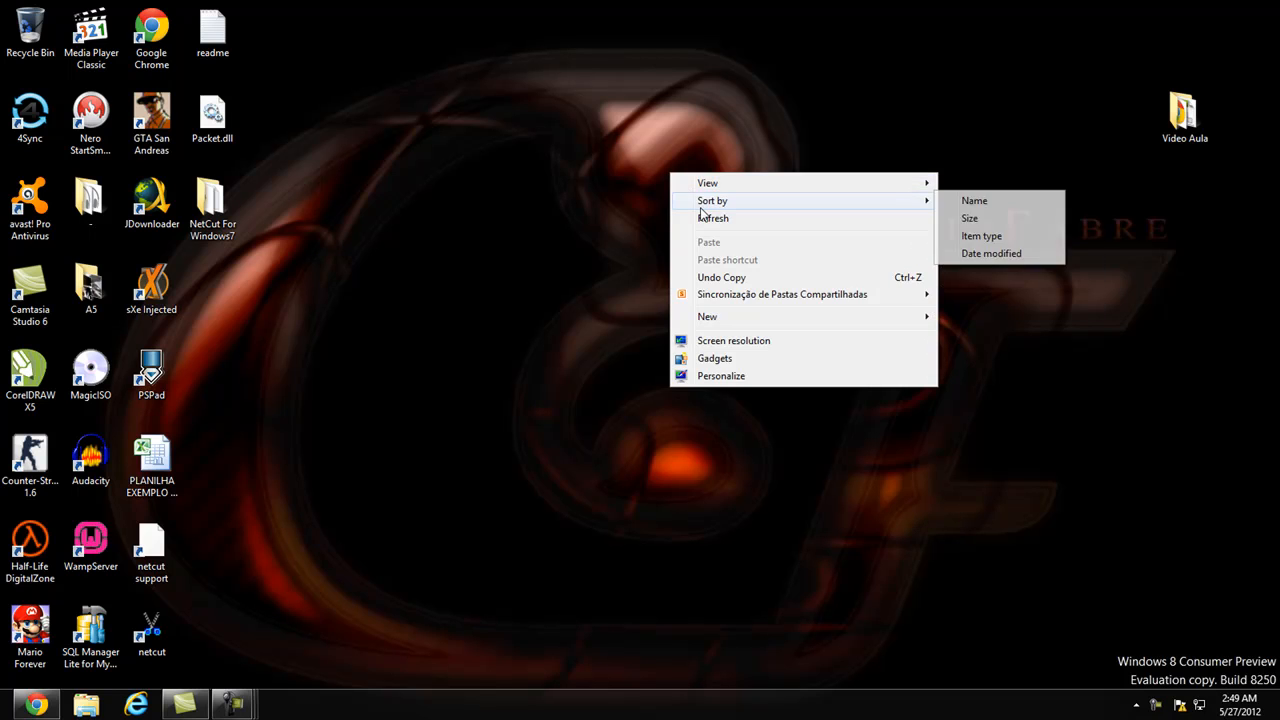
click(704, 214)
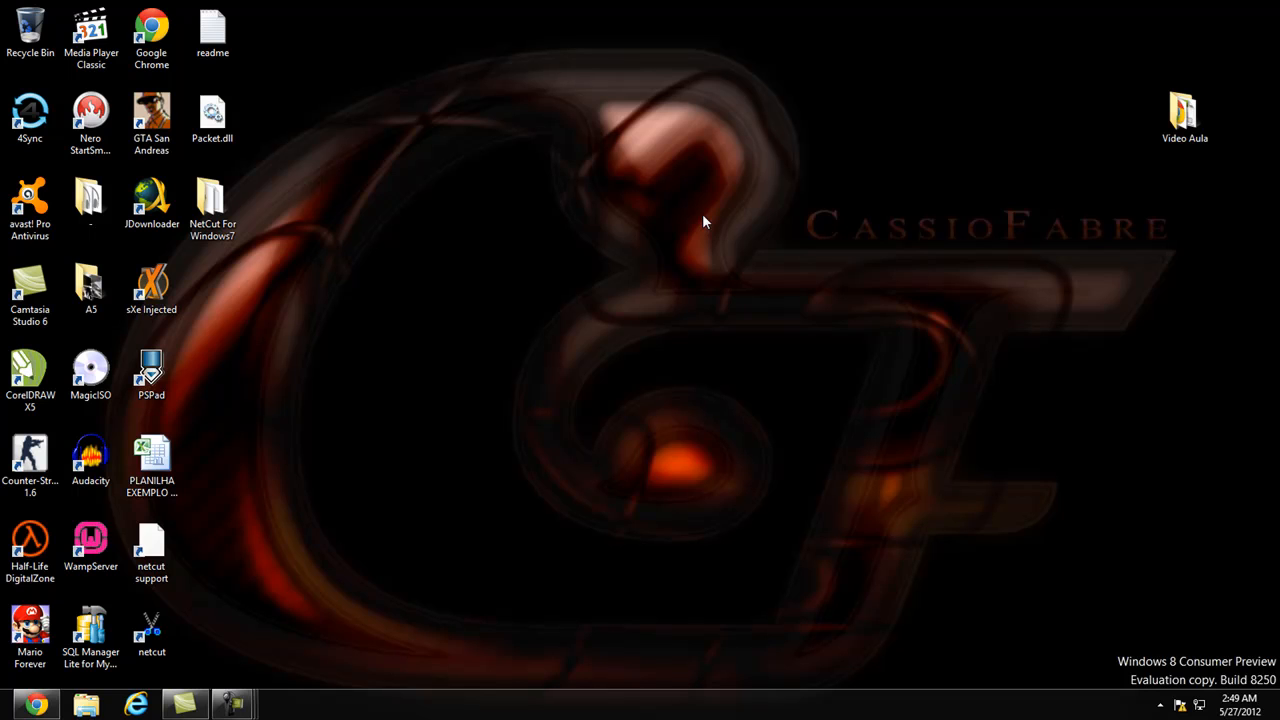
click(180, 470)
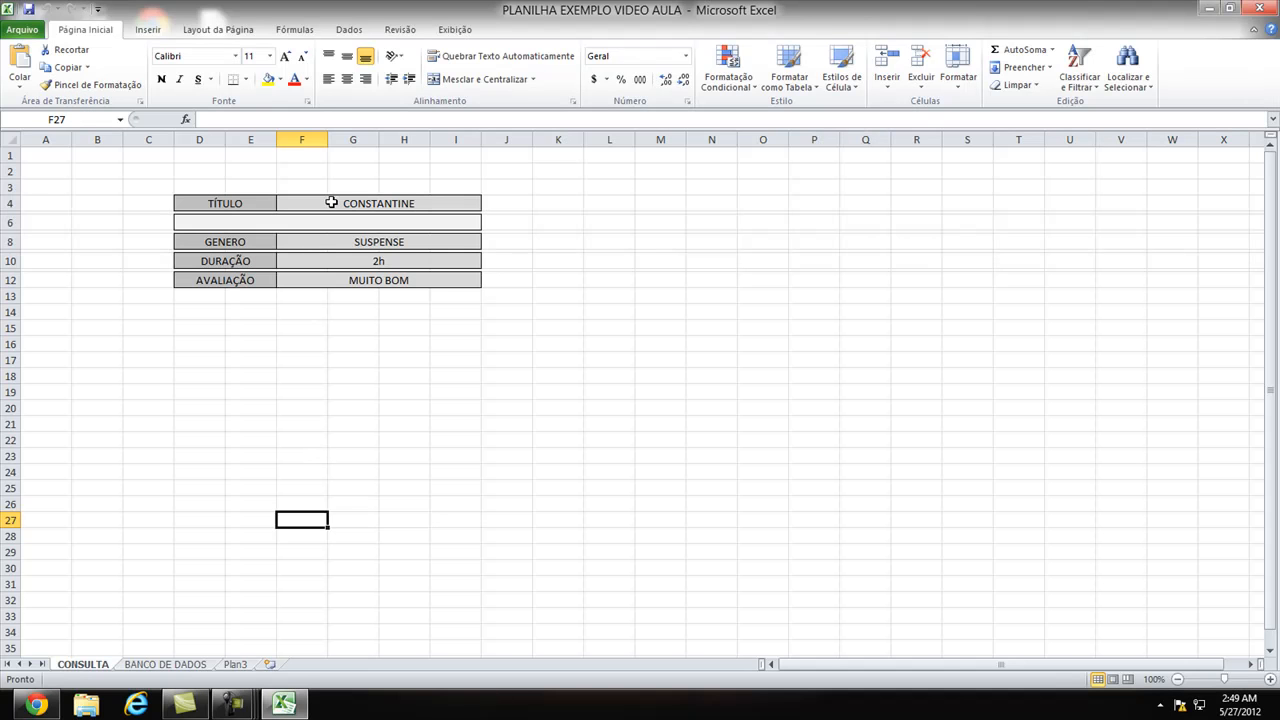
Step: Examine the query form on the CONSULTA sheet and the film table on the BANCO DE DADOS sheet
click(335, 203)
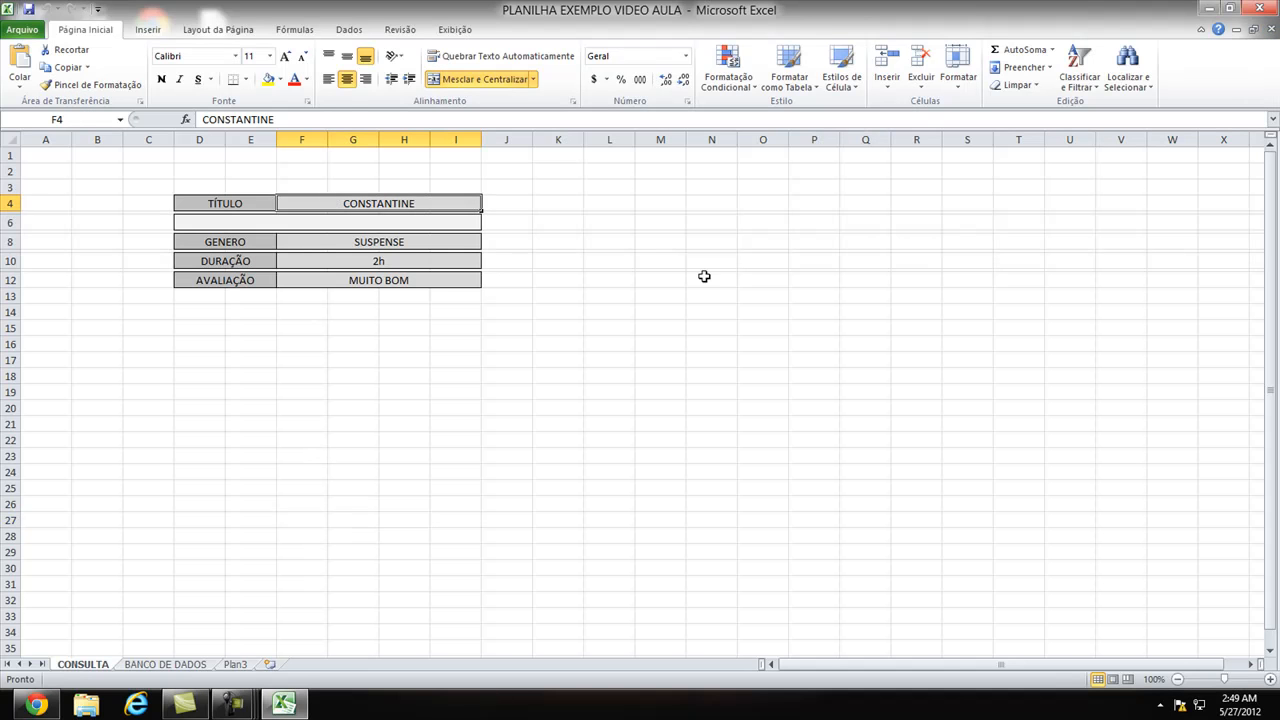
click(200, 665)
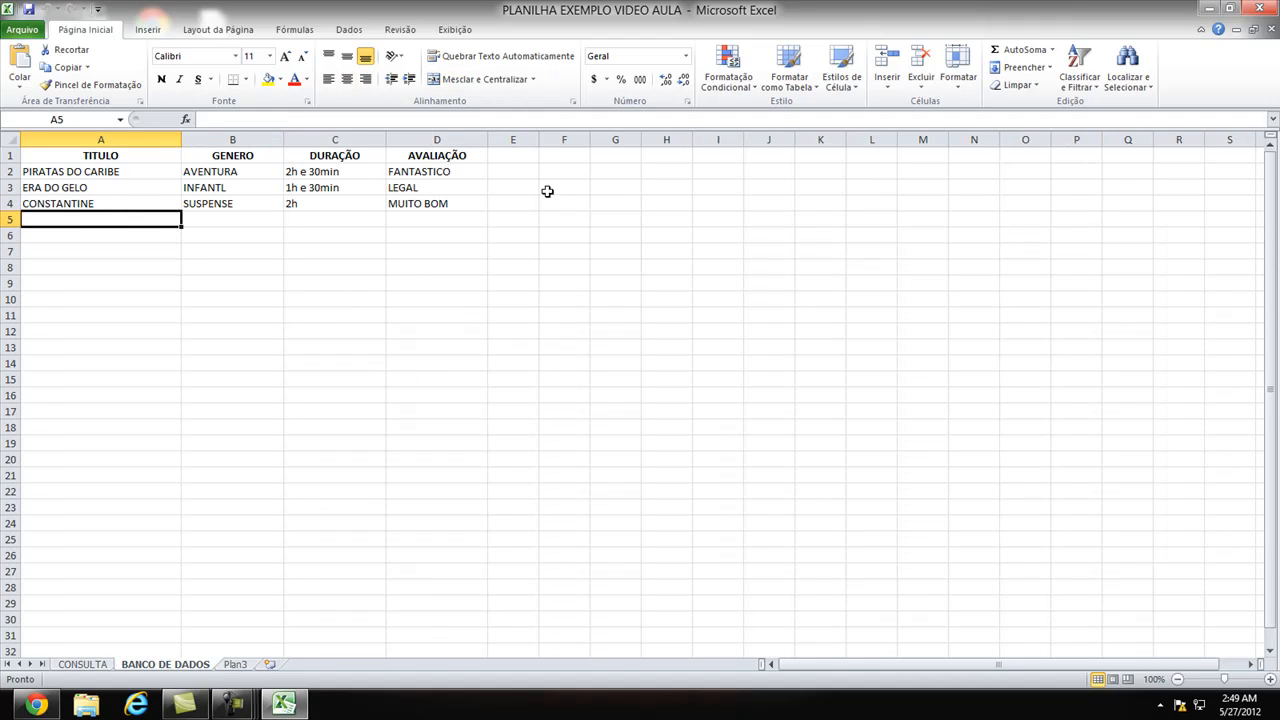
click(262, 395)
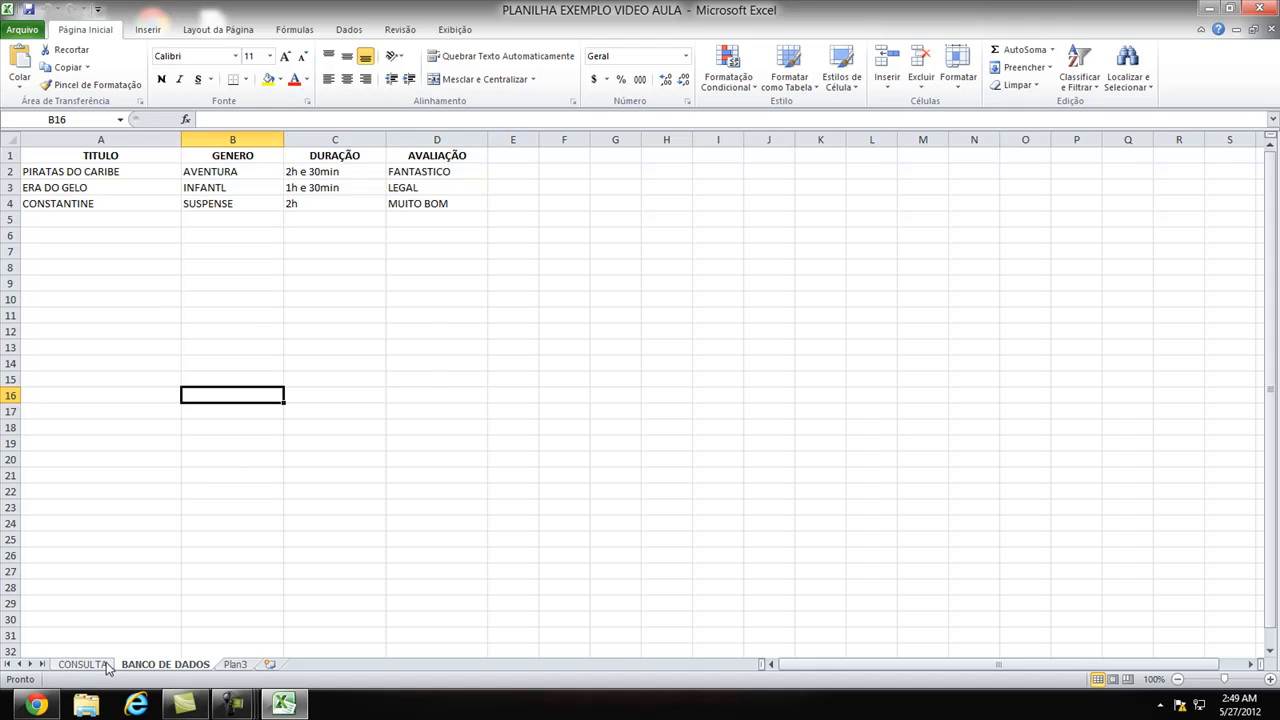
click(104, 665)
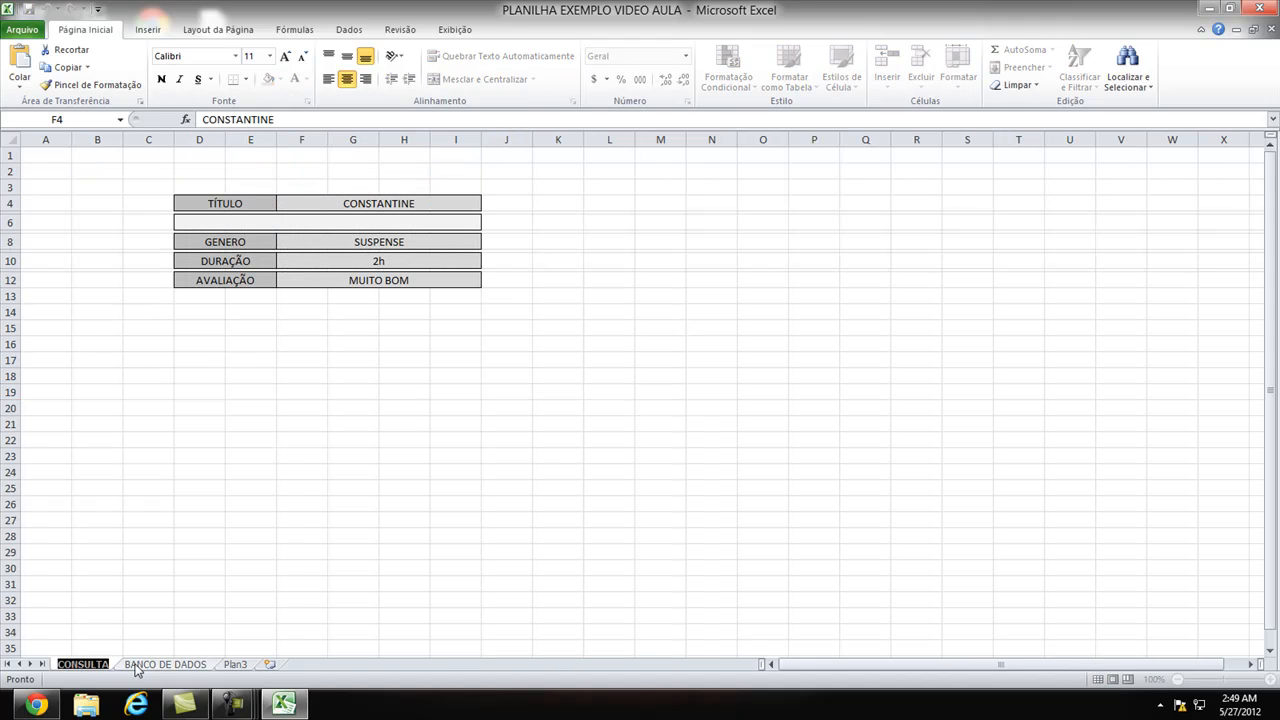
click(140, 620)
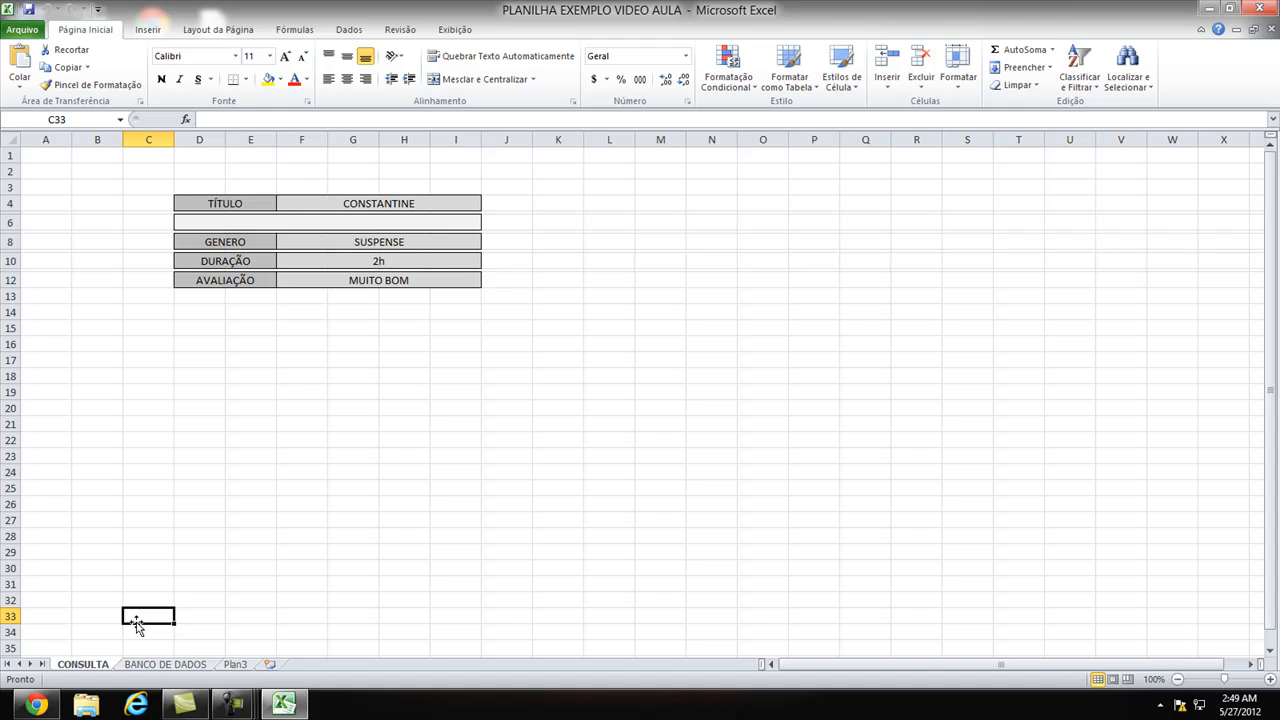
click(462, 201)
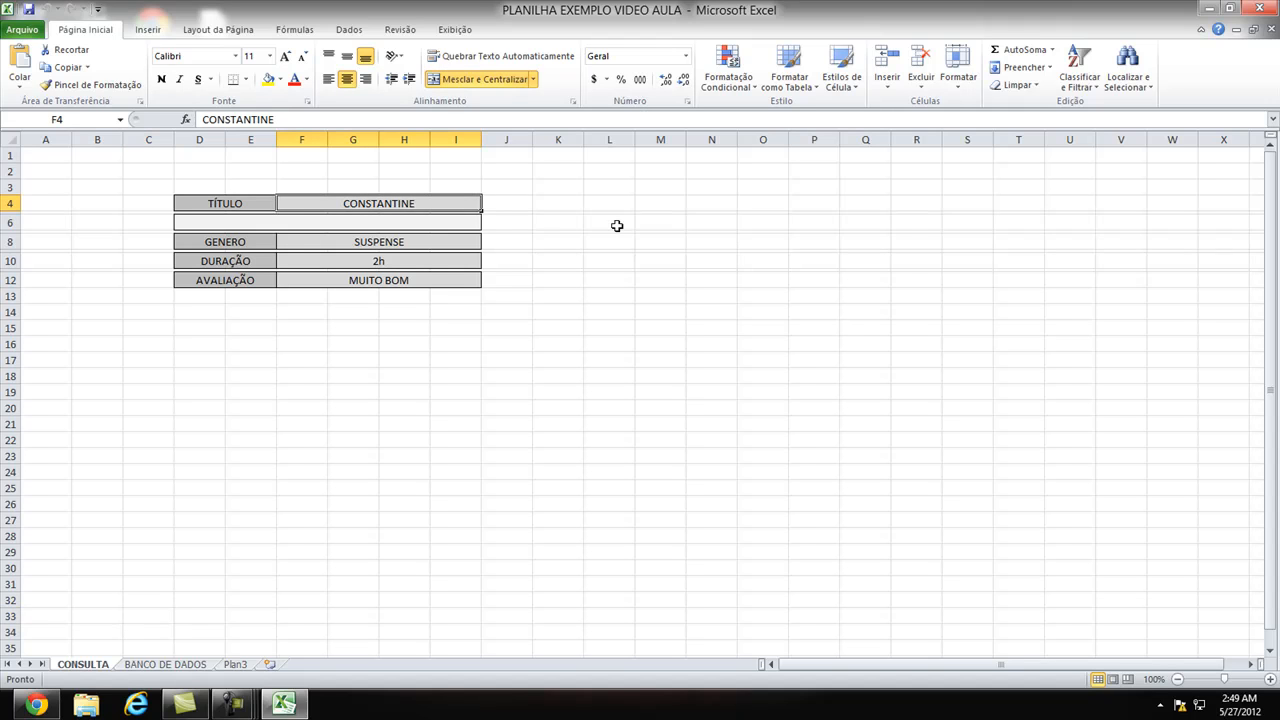
click(190, 666)
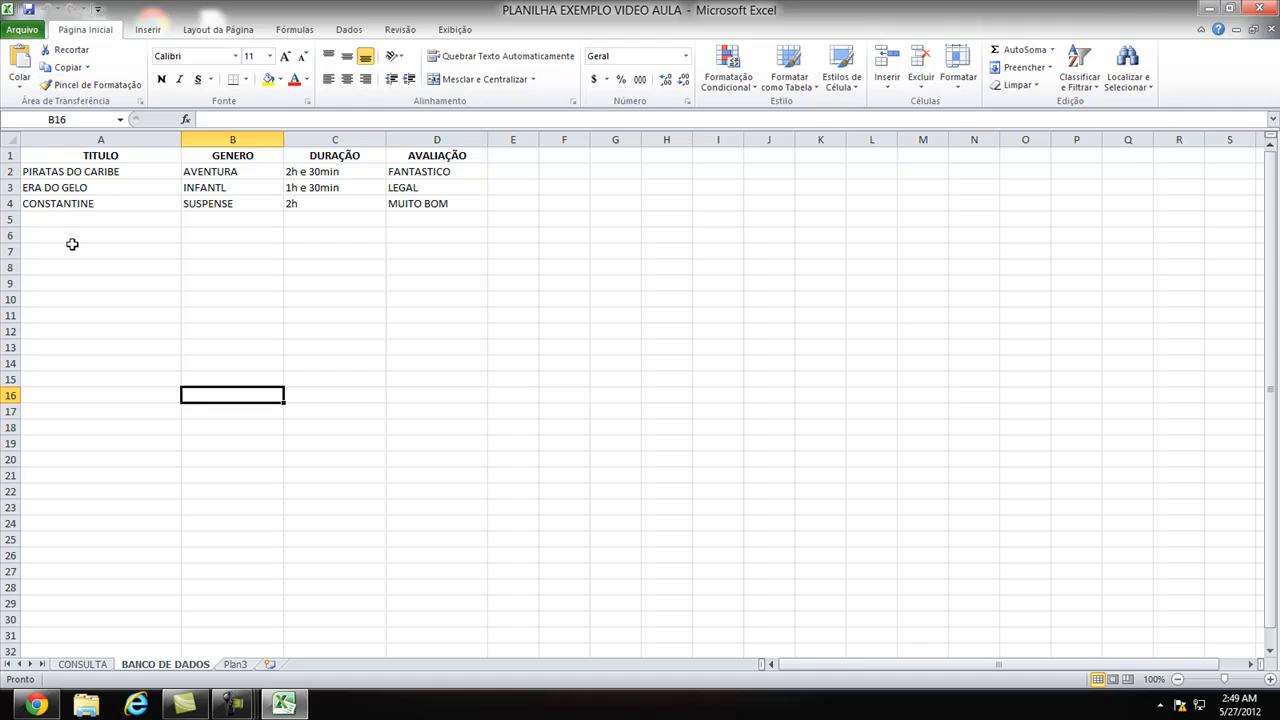
Step: Look up the film PIRATAS DO CARIBE in the title cell of the CONSULTA sheet
click(82, 666)
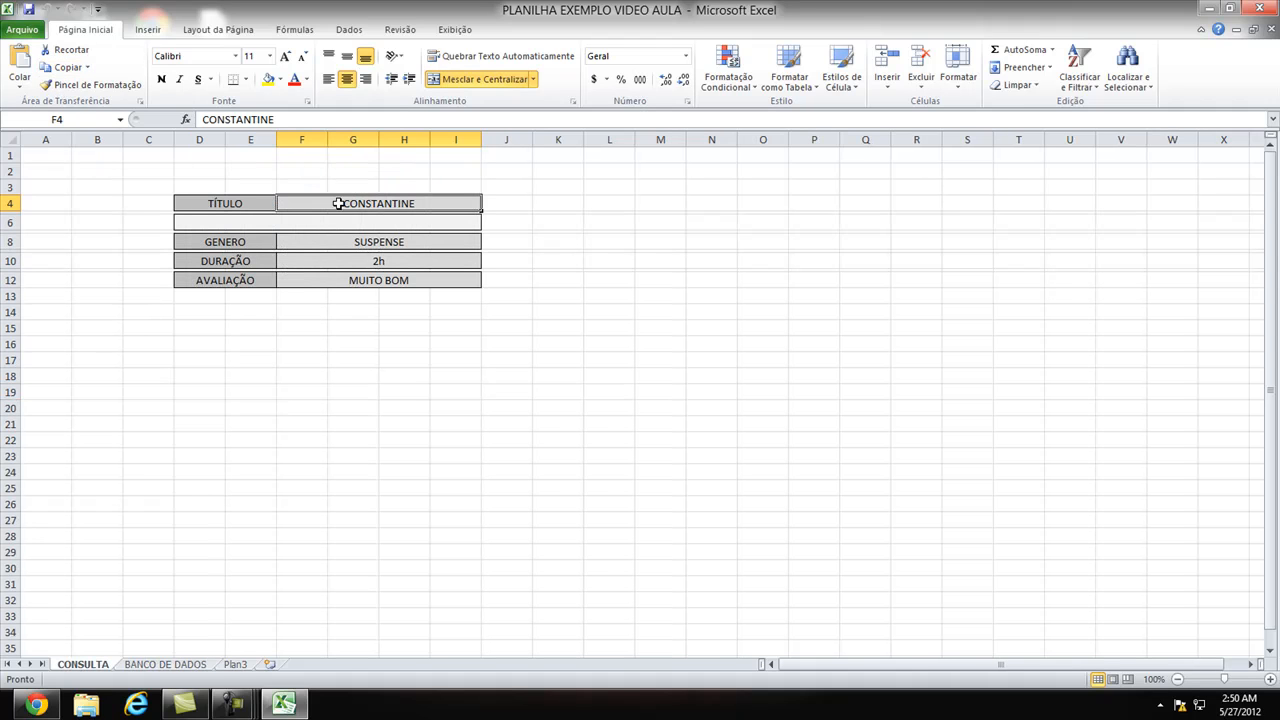
text(PIRATAS DO CARIBE)
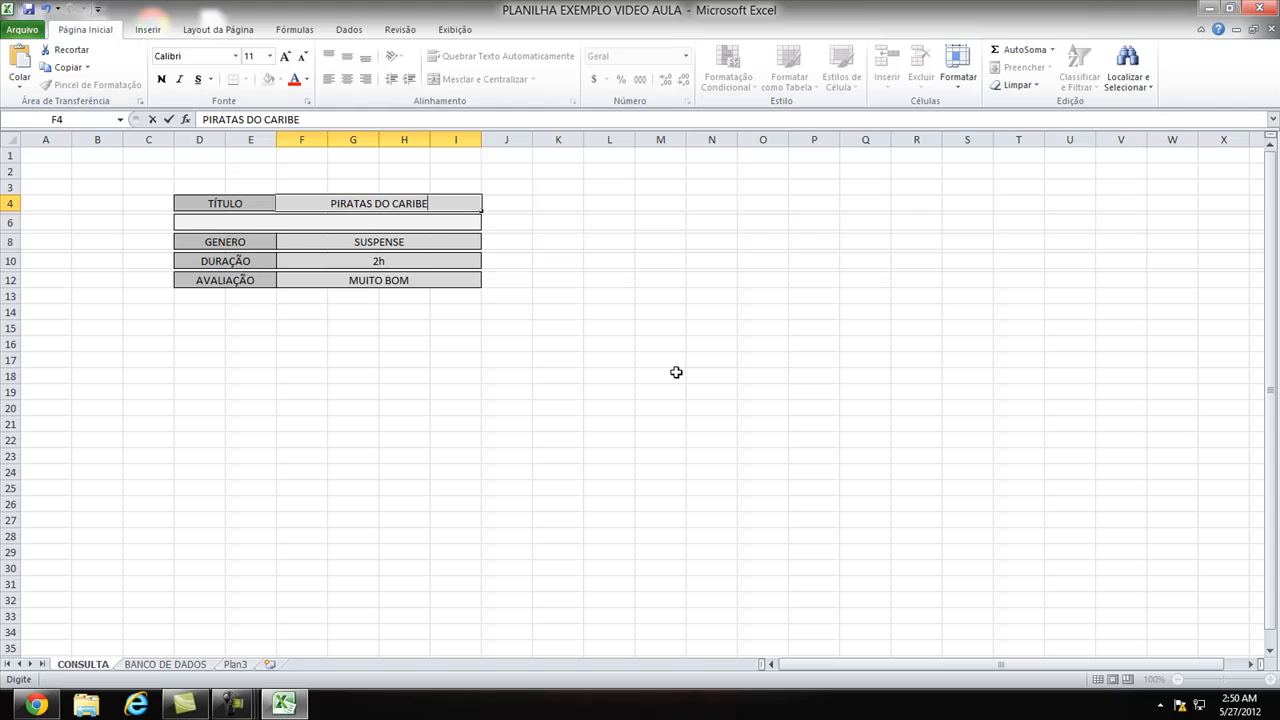
key(Return)
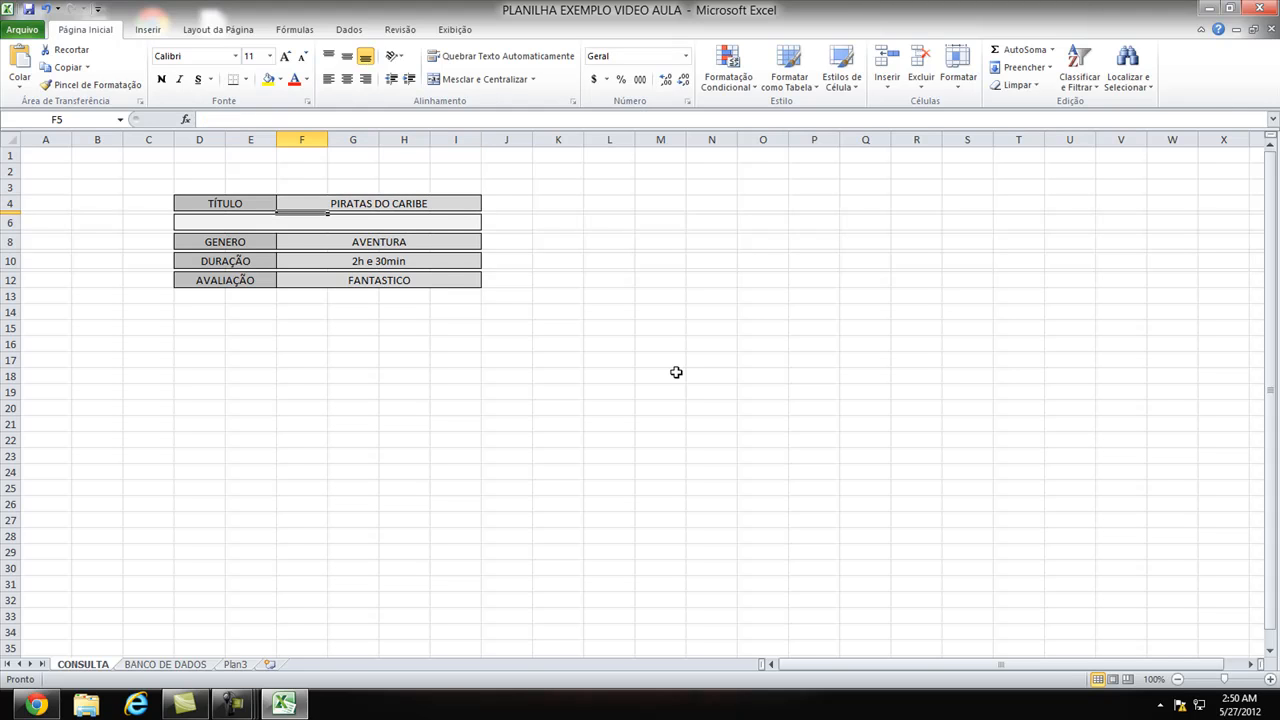
Step: Test the query form with the unlisted title PITA and clear the title cell
click(447, 210)
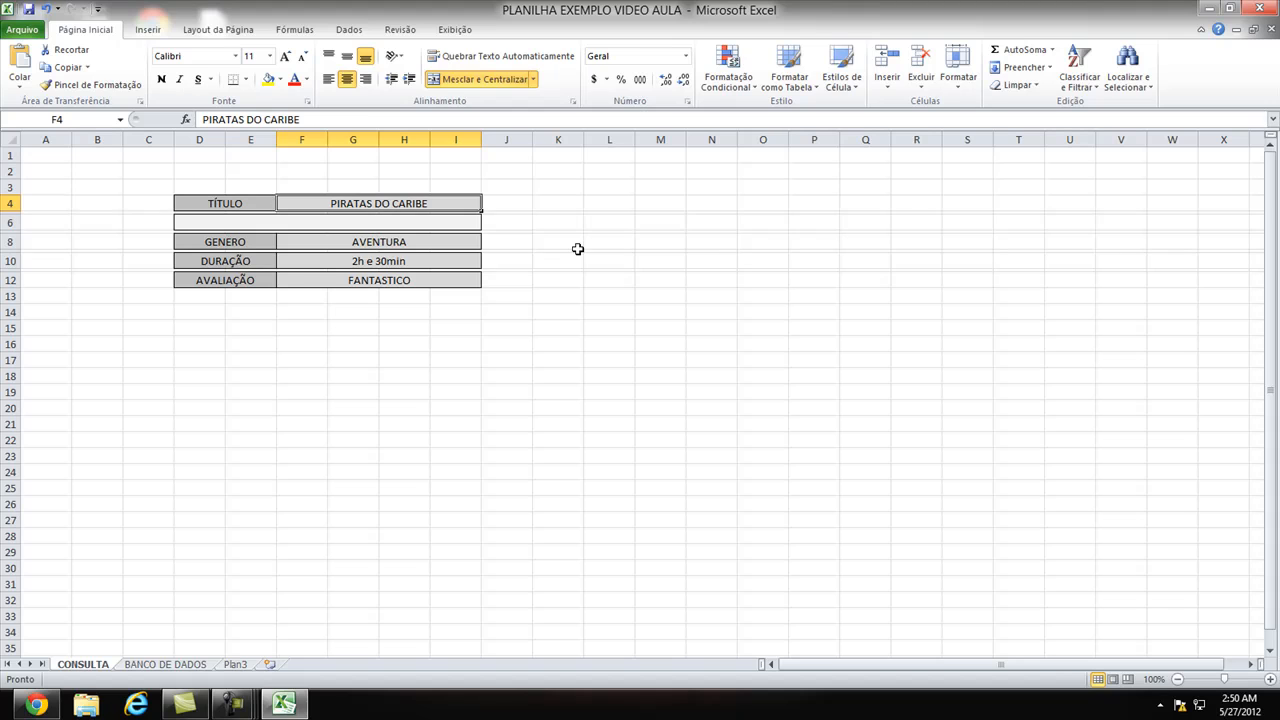
text(PITA)
key(Return)
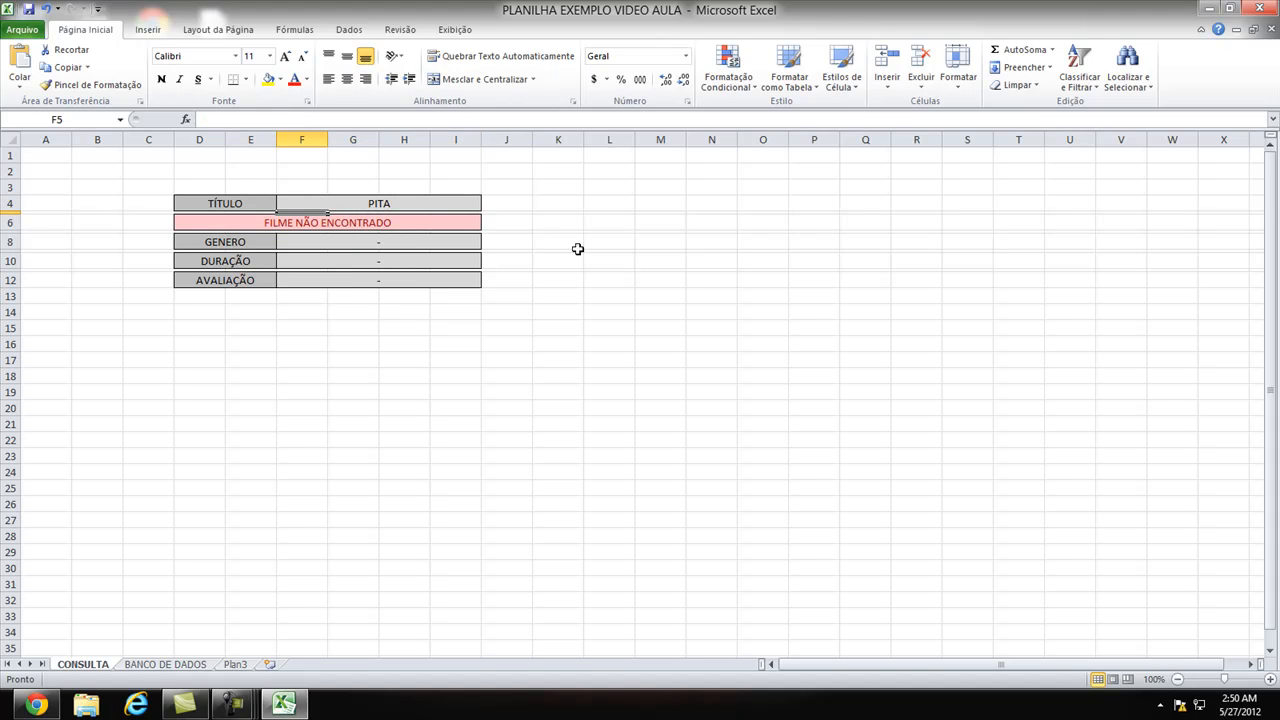
key(Down)
click(577, 248)
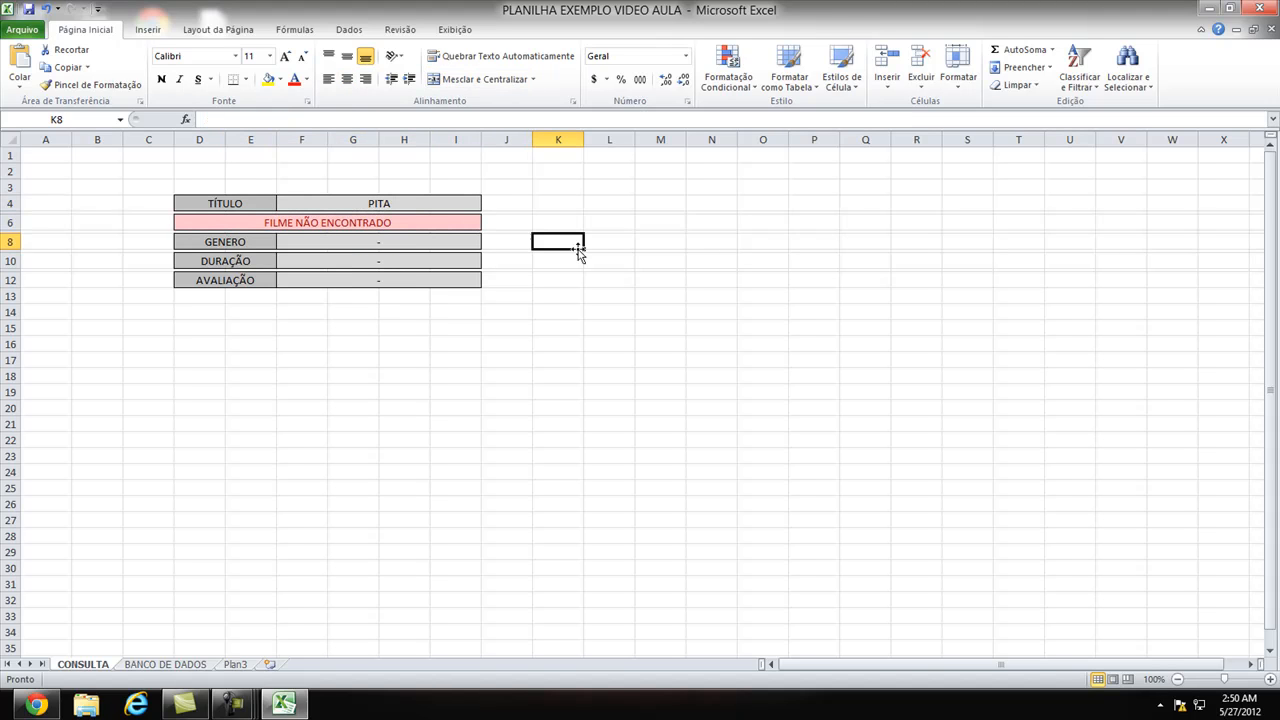
click(452, 203)
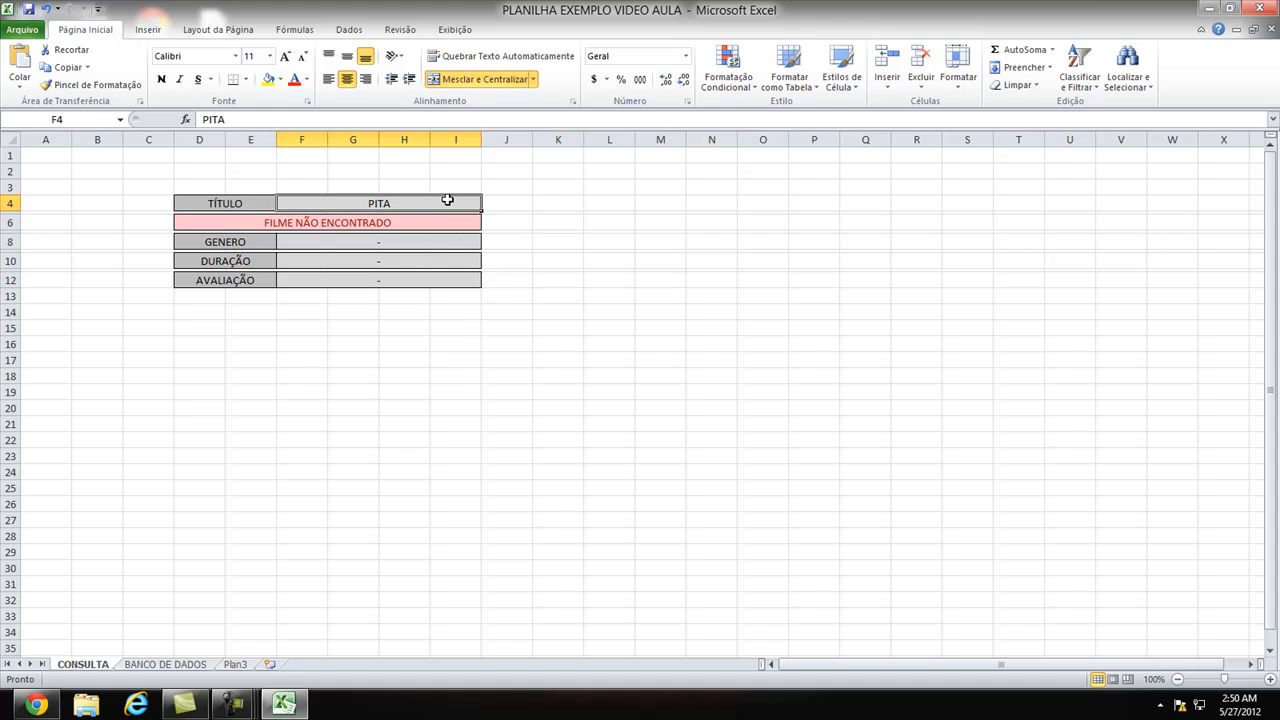
key(Delete)
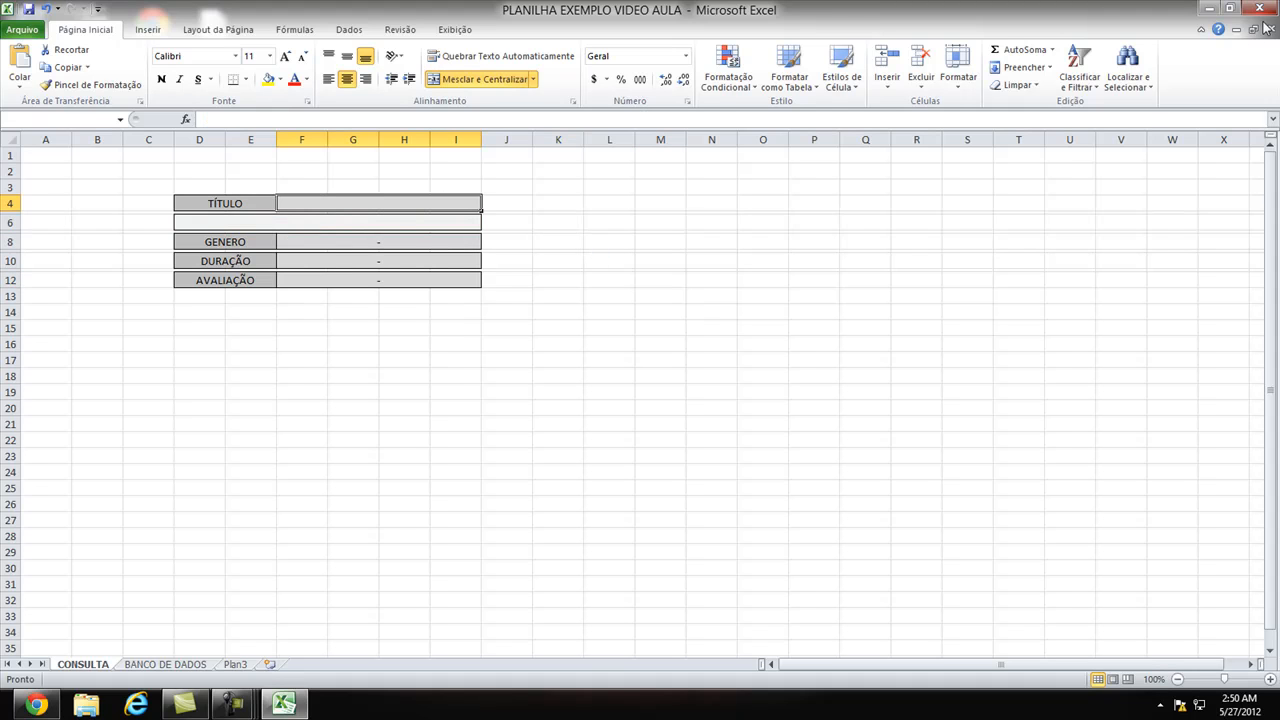
Step: Close the example workbook without saving the changes, keeping Excel open
click(1258, 8)
click(708, 373)
click(1270, 30)
click(631, 379)
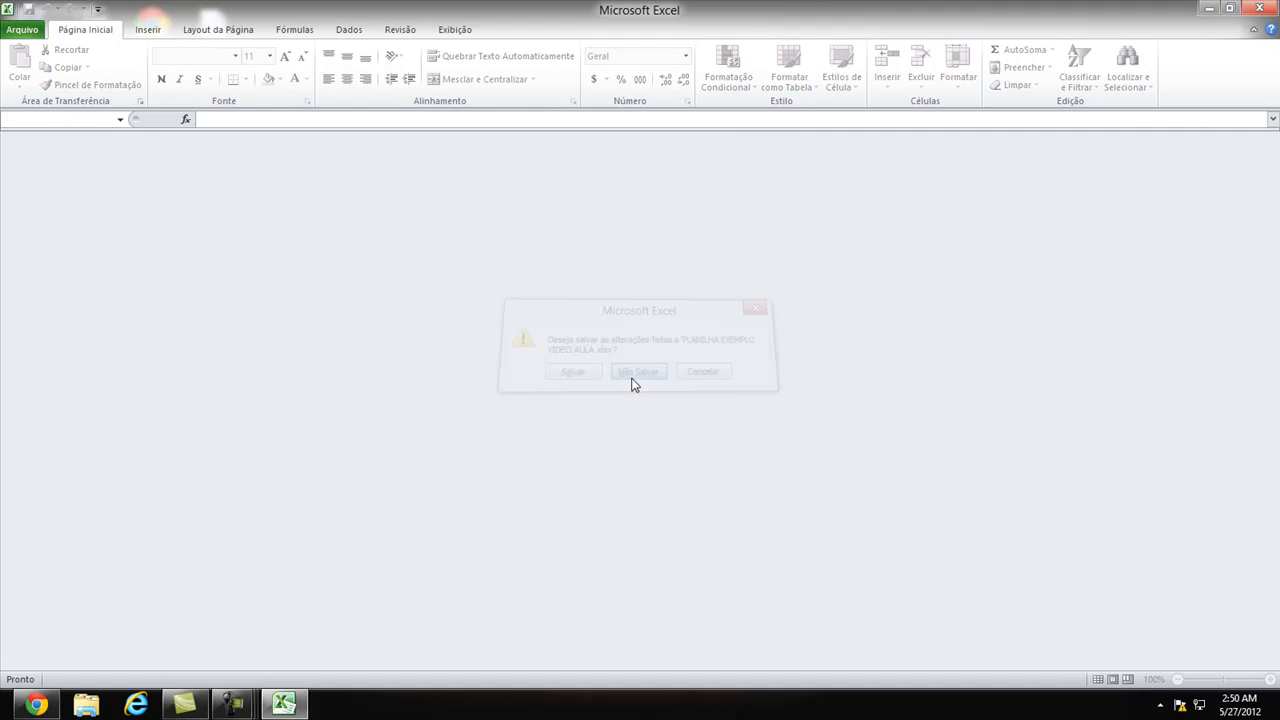
Step: Create a new blank workbook
click(8, 10)
click(178, 208)
click(30, 32)
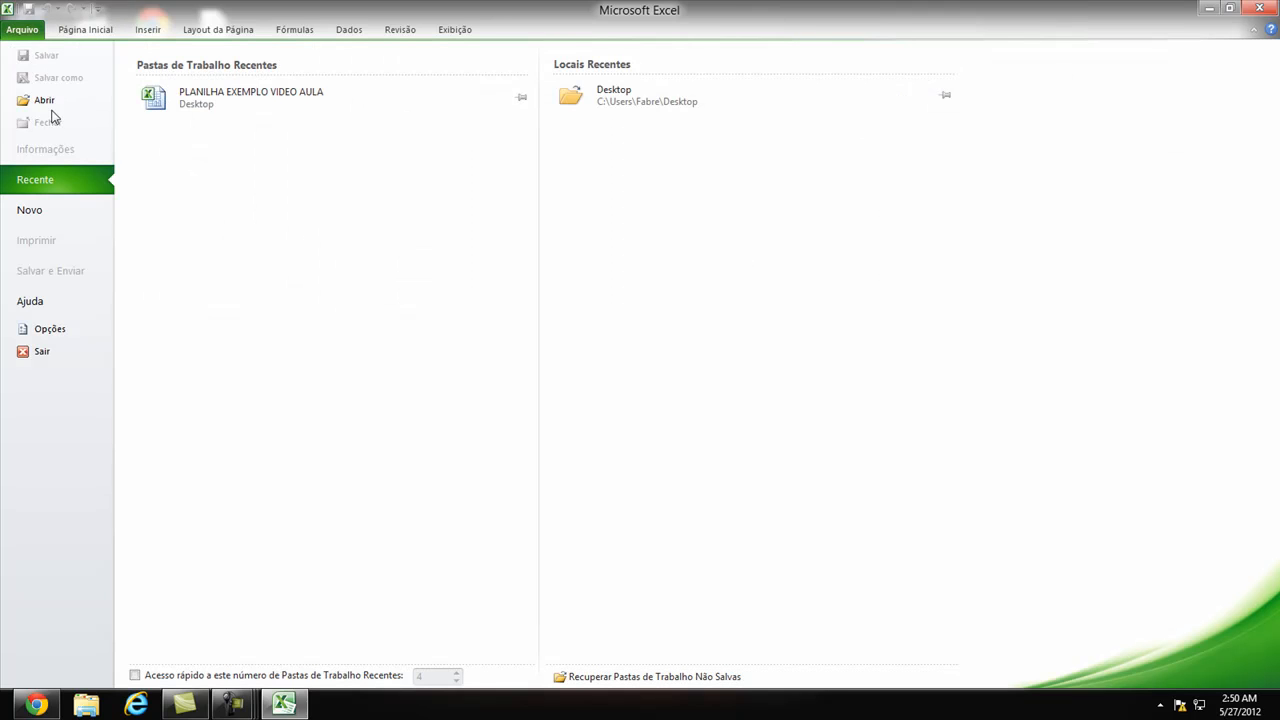
click(30, 210)
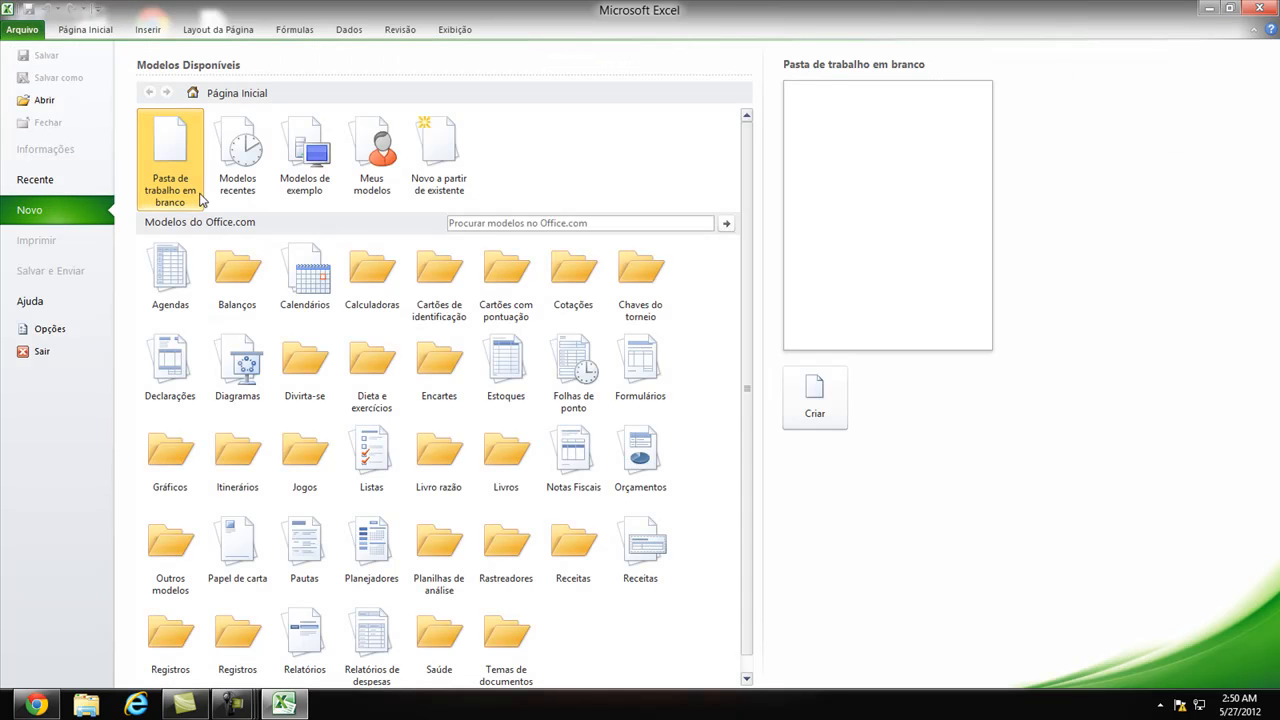
double_click(176, 158)
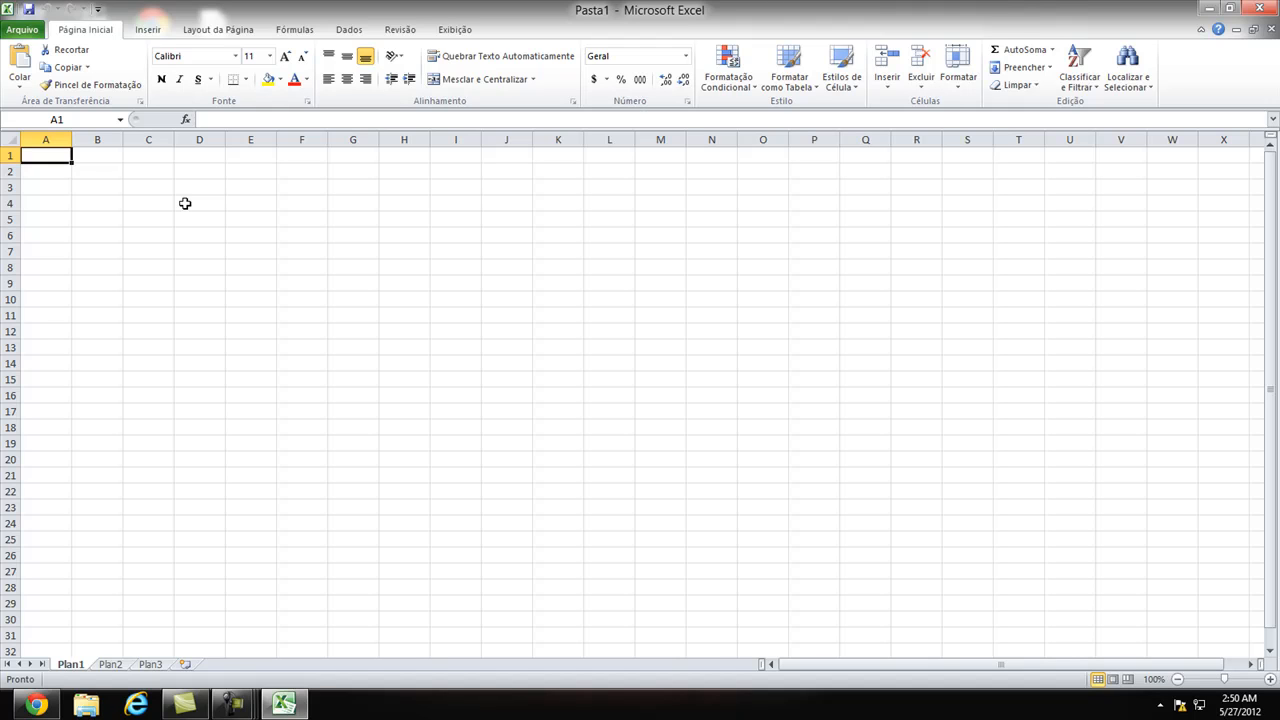
Step: Merge and center cells C3:D3 for a label and E3:H3 for its value
drag(155, 183, 187, 186)
click(480, 79)
click(274, 189)
drag(277, 192, 246, 189)
click(470, 80)
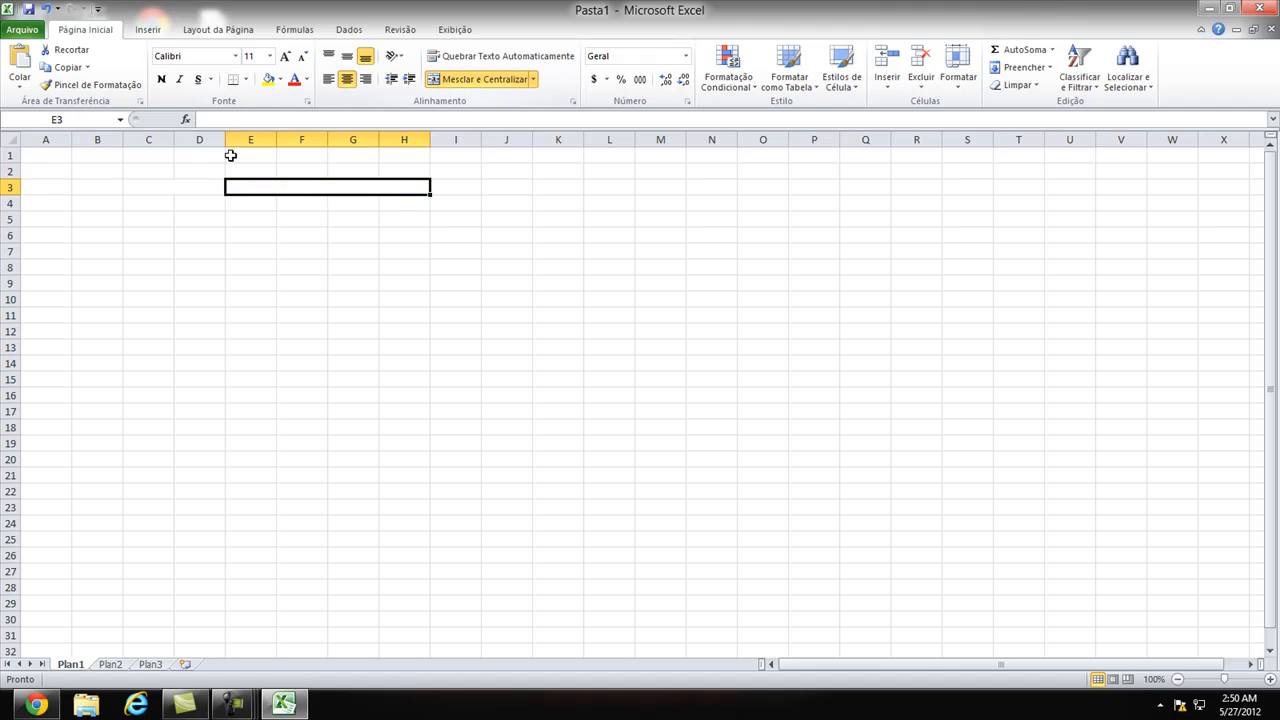
Step: Fill the merged cell E3:H3 with light grey and the merged cell C3:D3 with a darker grey
click(280, 80)
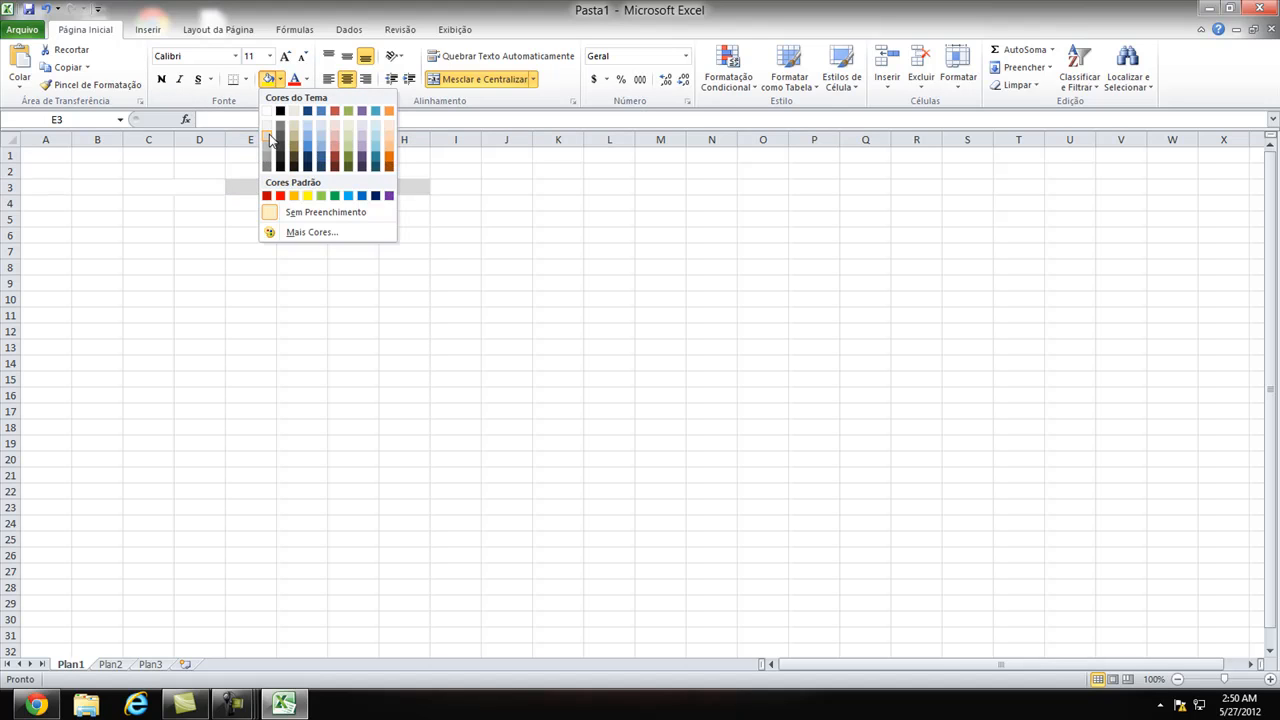
click(270, 138)
drag(217, 186, 150, 187)
click(281, 80)
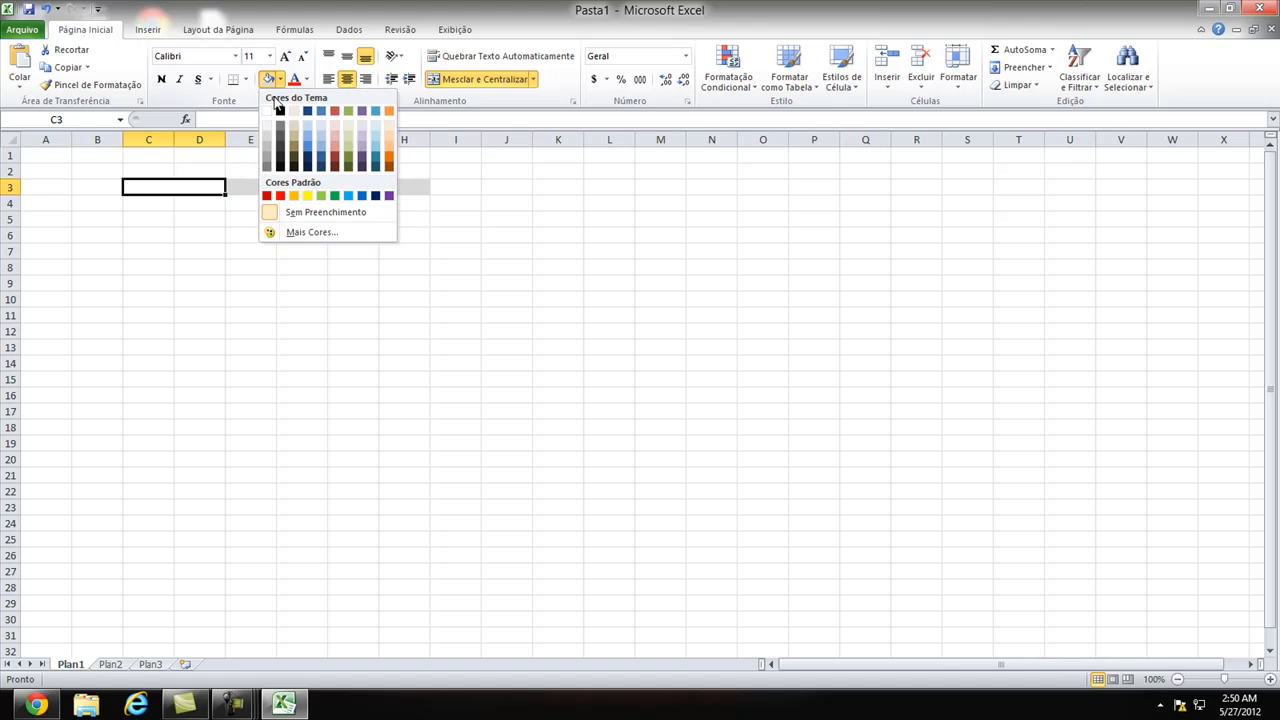
click(269, 138)
click(284, 233)
click(206, 201)
Step: Add a border around the form row C3:H3
drag(150, 187, 425, 187)
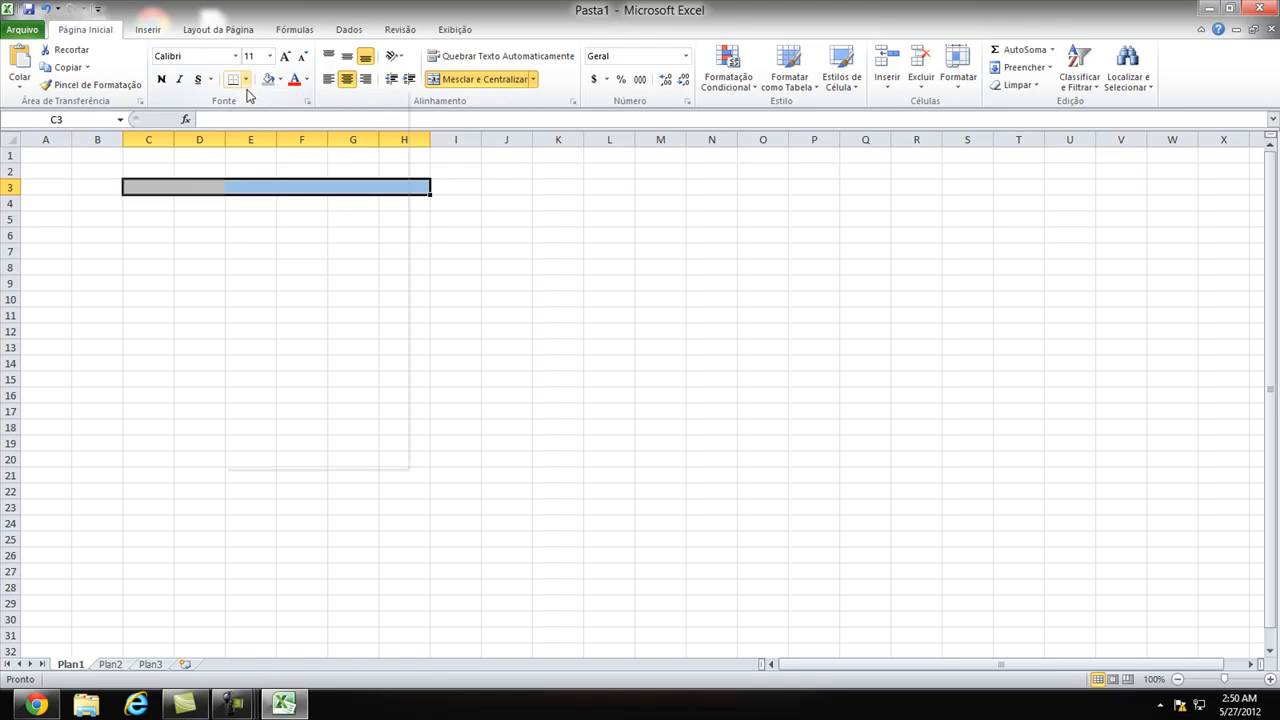
click(245, 79)
click(258, 226)
click(220, 219)
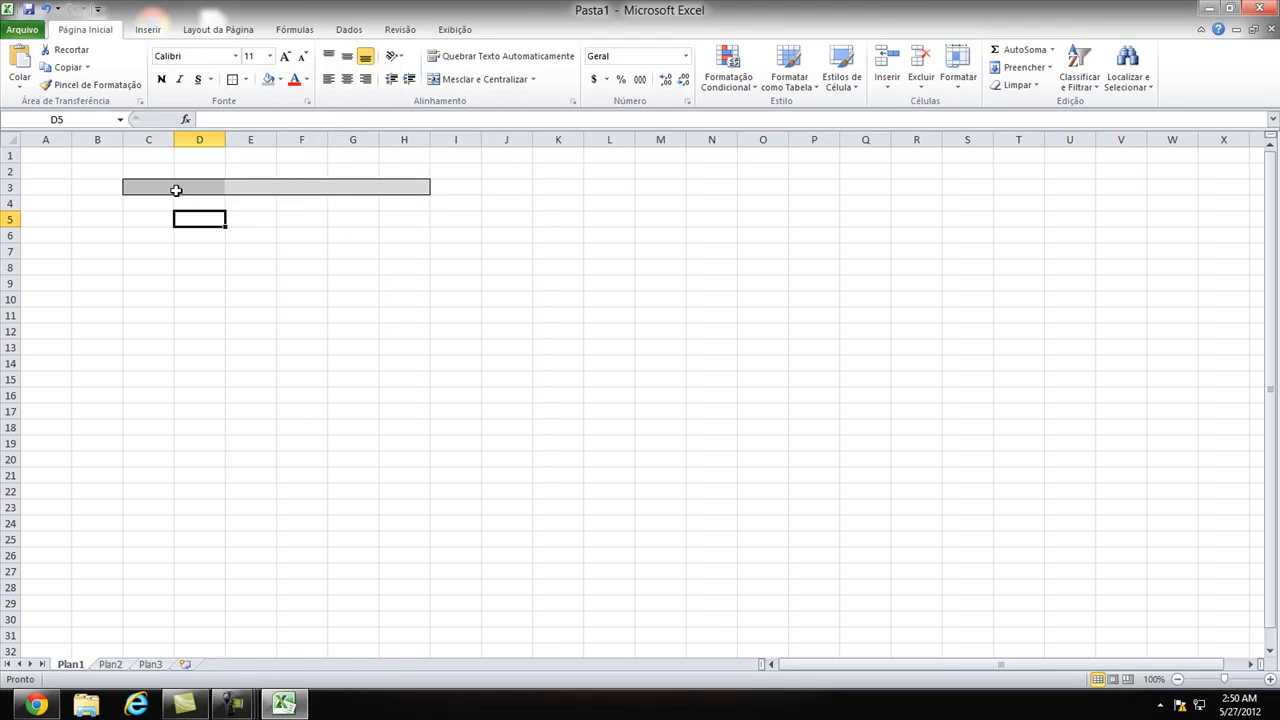
Step: Copy the formatted form row C3:H3 to rows 5, 7, 9 and 11, starting in column C
click(232, 189)
key(ctrl+c)
click(163, 223)
key(ctrl+v)
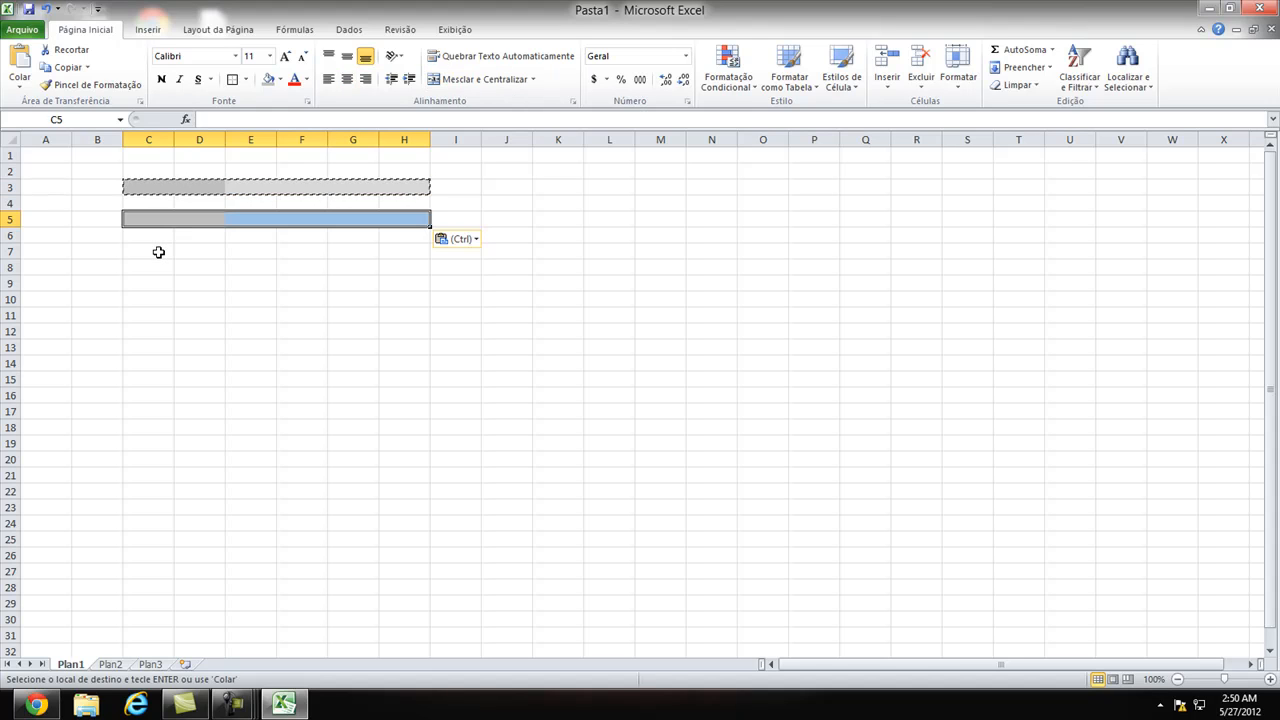
click(158, 252)
key(ctrl+v)
click(152, 280)
key(ctrl+v)
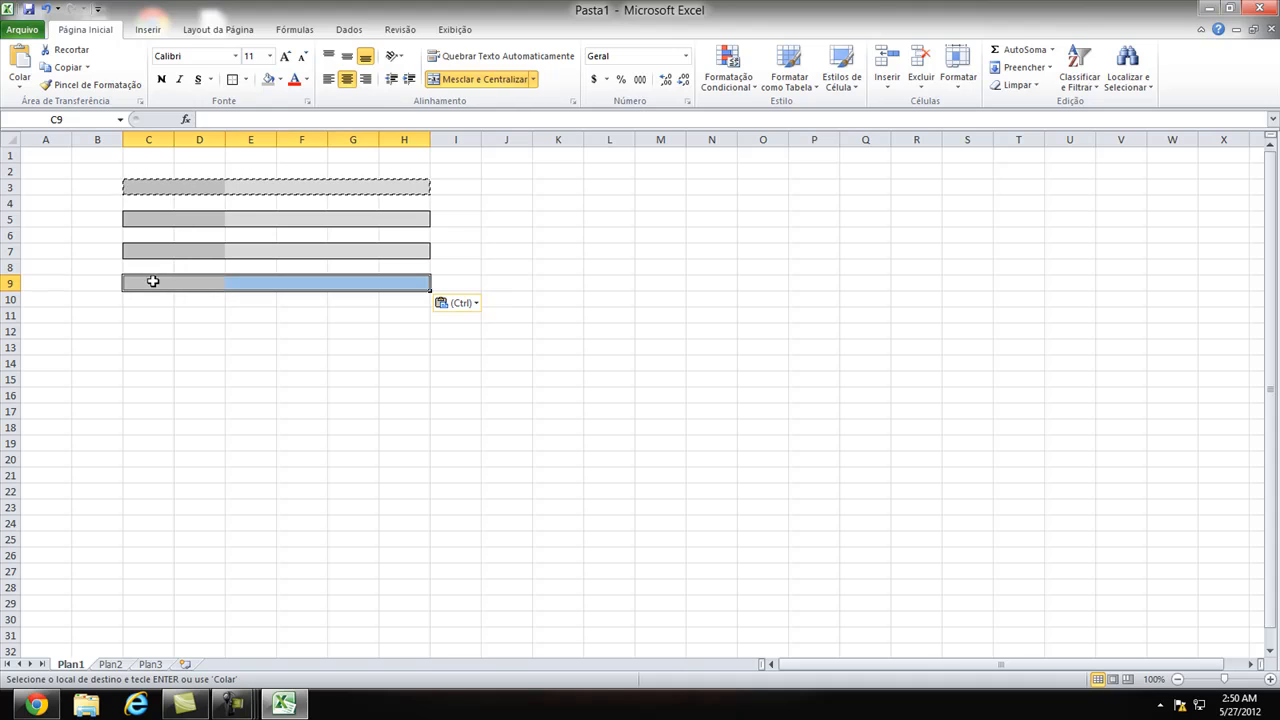
click(135, 313)
key(ctrl+v)
Step: Merge C5:H5 into one centered cell and fill it with a very light grey
click(177, 215)
drag(214, 218, 251, 218)
click(473, 83)
click(473, 83)
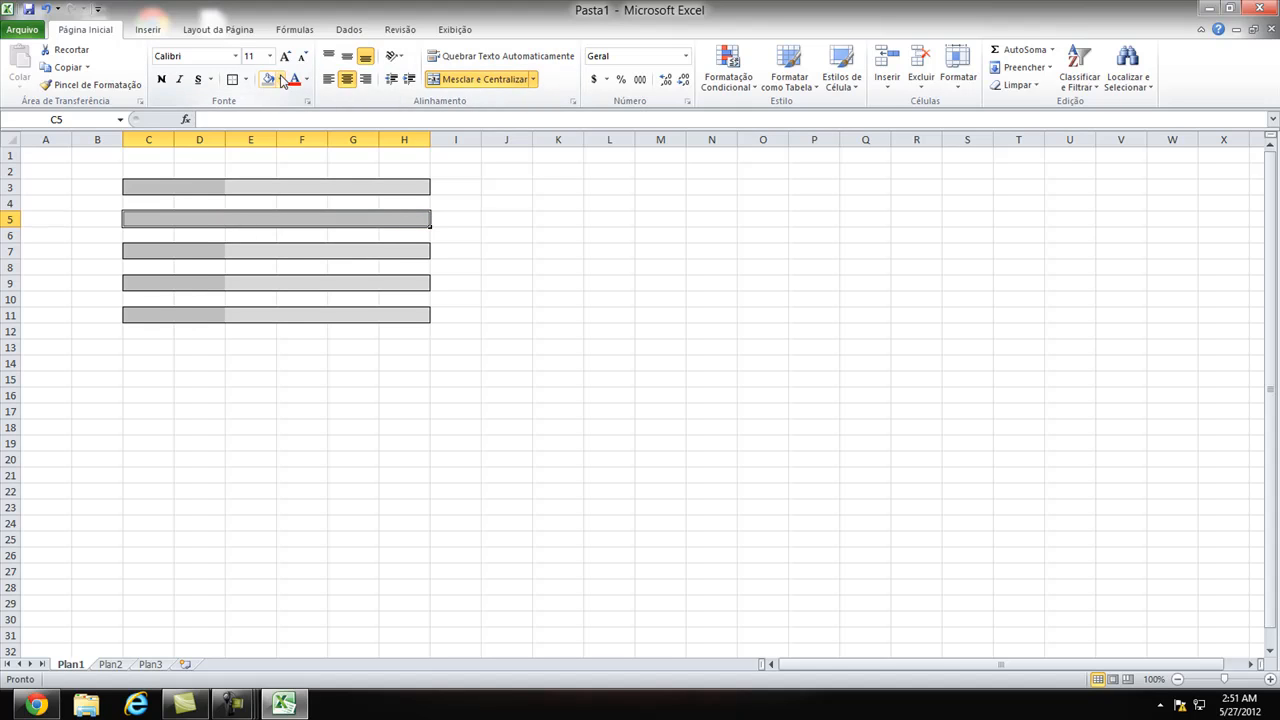
click(281, 80)
click(266, 124)
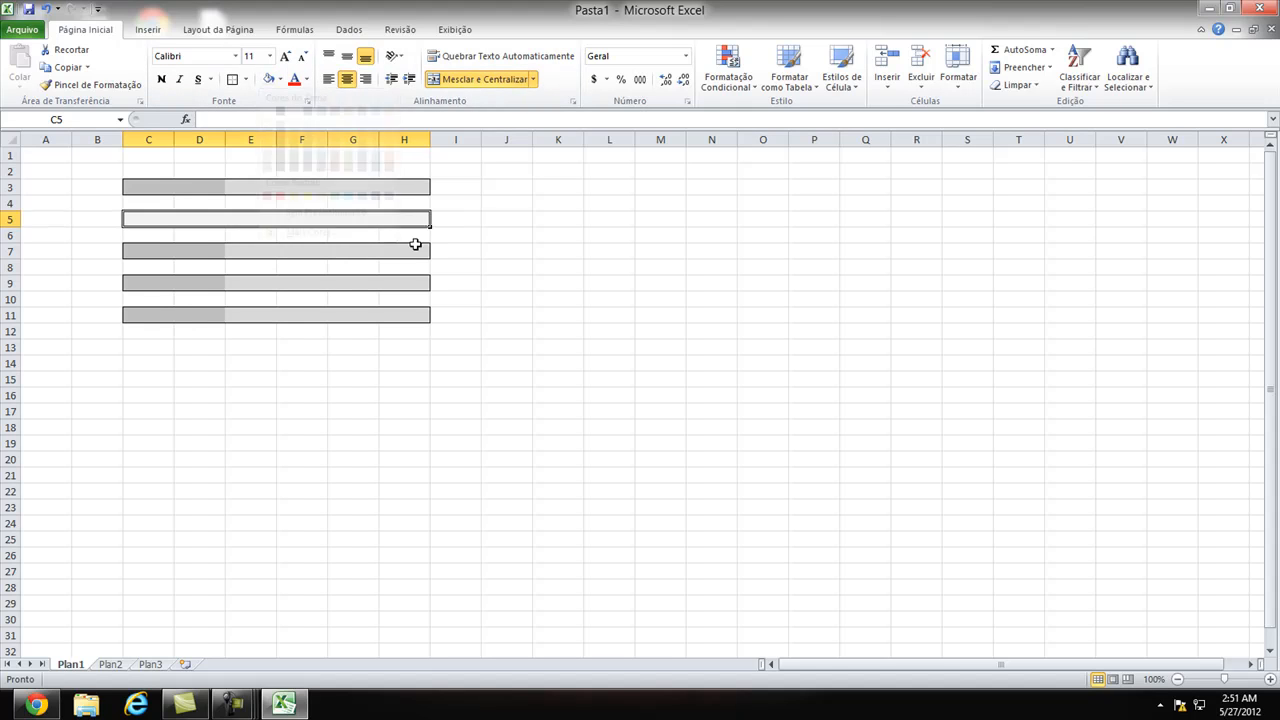
click(440, 249)
click(190, 248)
click(275, 251)
click(272, 268)
click(268, 284)
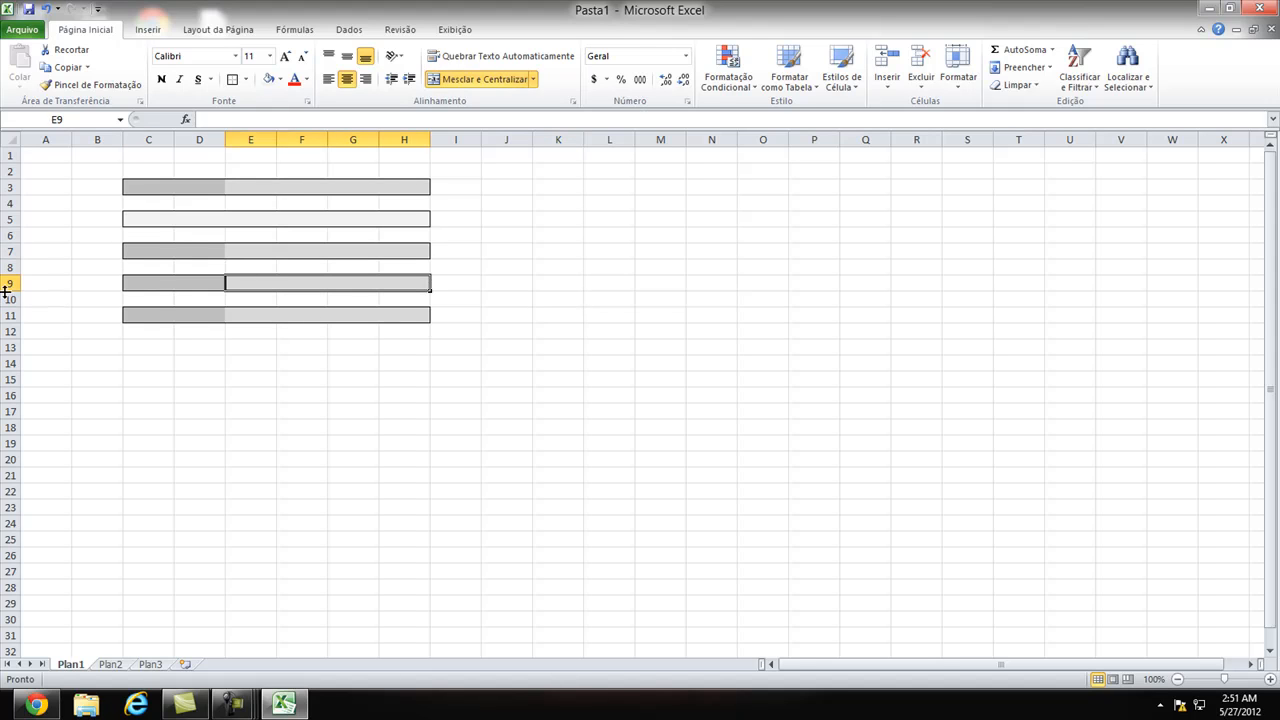
Step: Shrink the blank spacer rows 4, 6, 8 and 10 to thin gaps between the form rows
drag(12, 302, 14, 189)
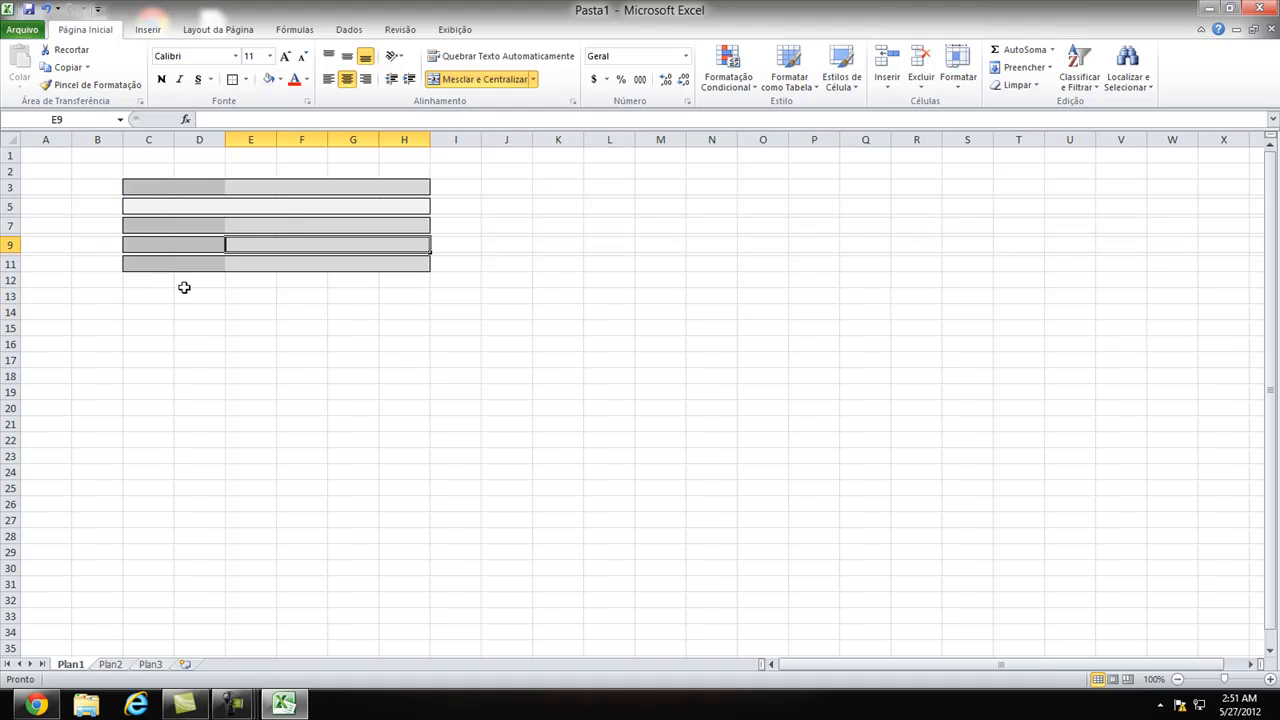
click(116, 328)
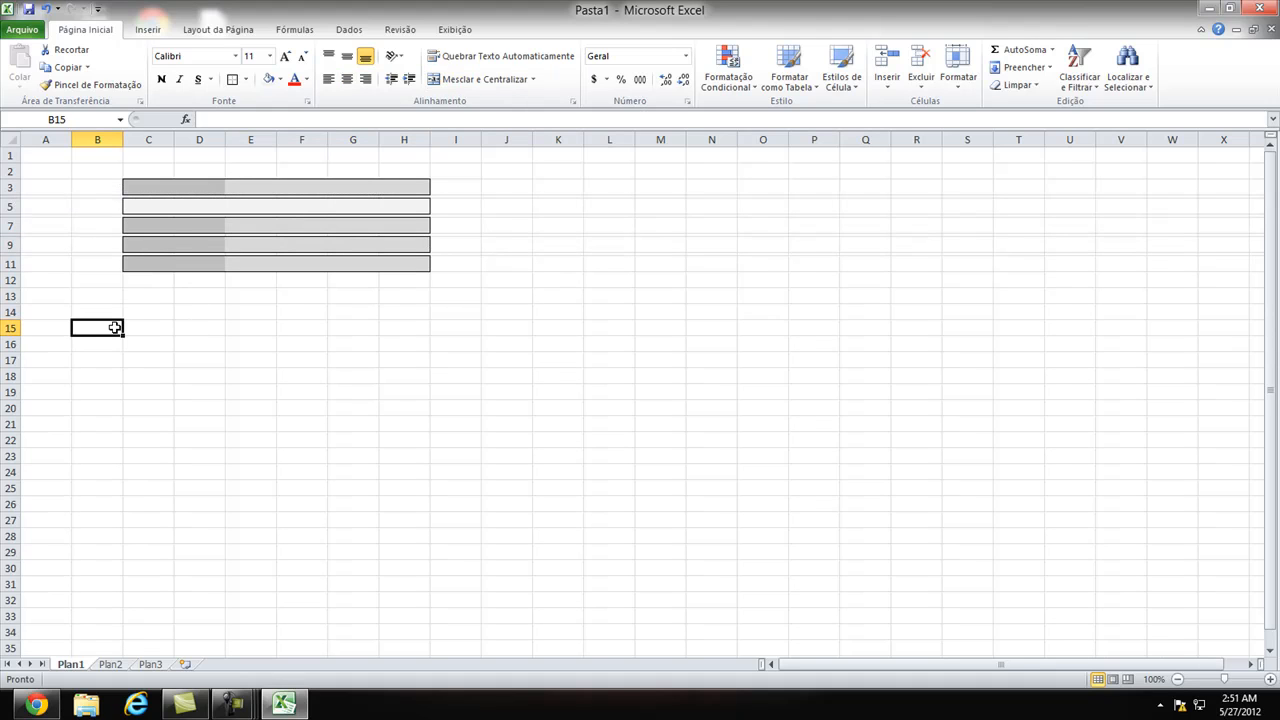
Step: Add outside borders to the merged label cell C3:D3
click(194, 186)
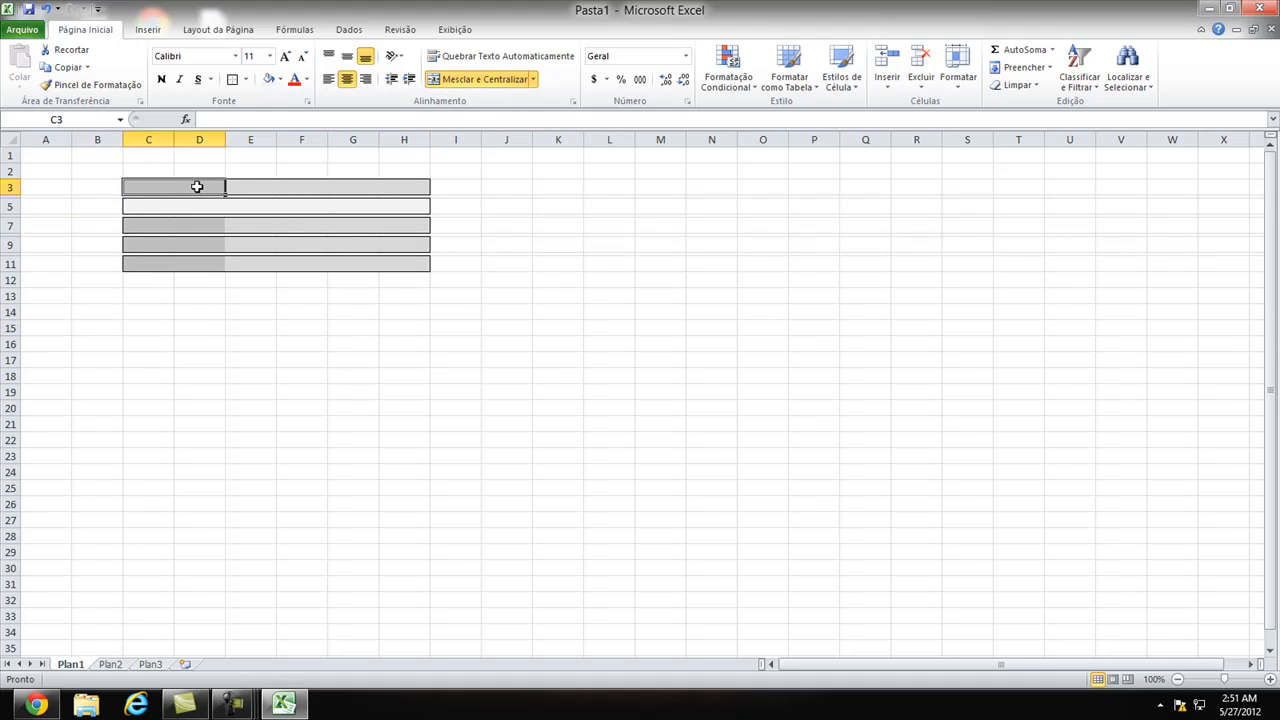
click(246, 80)
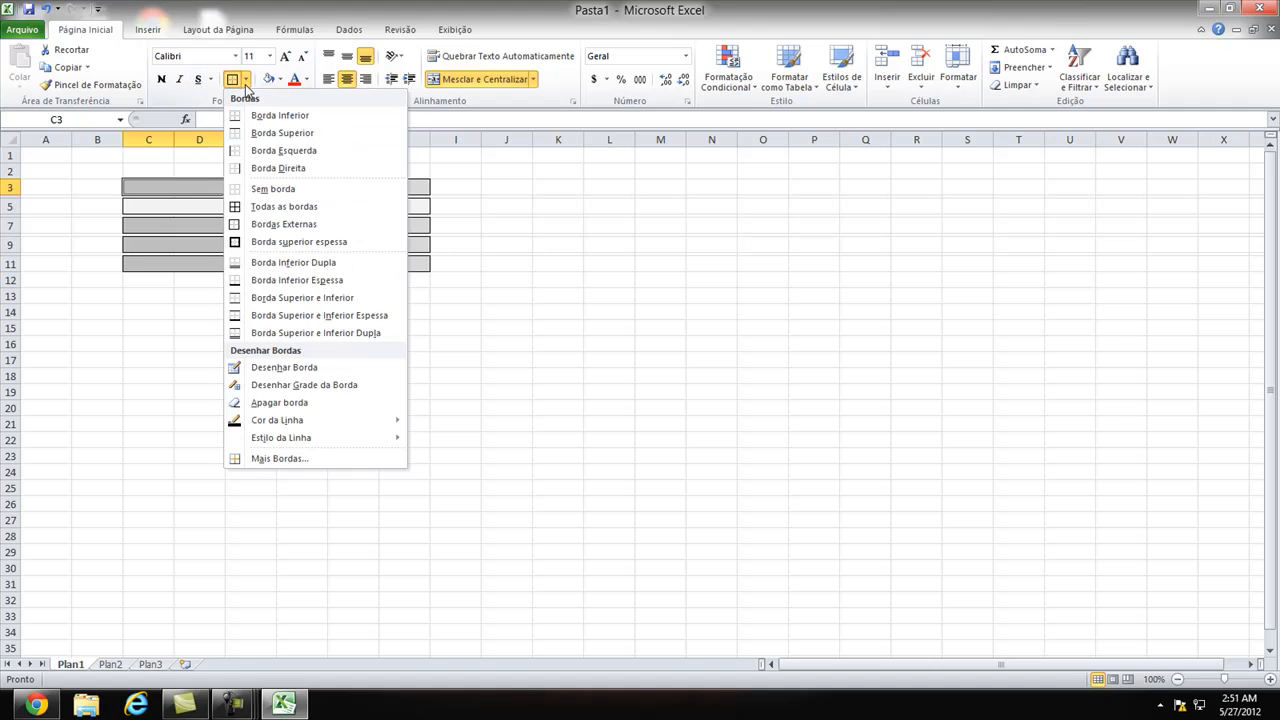
click(252, 222)
click(224, 358)
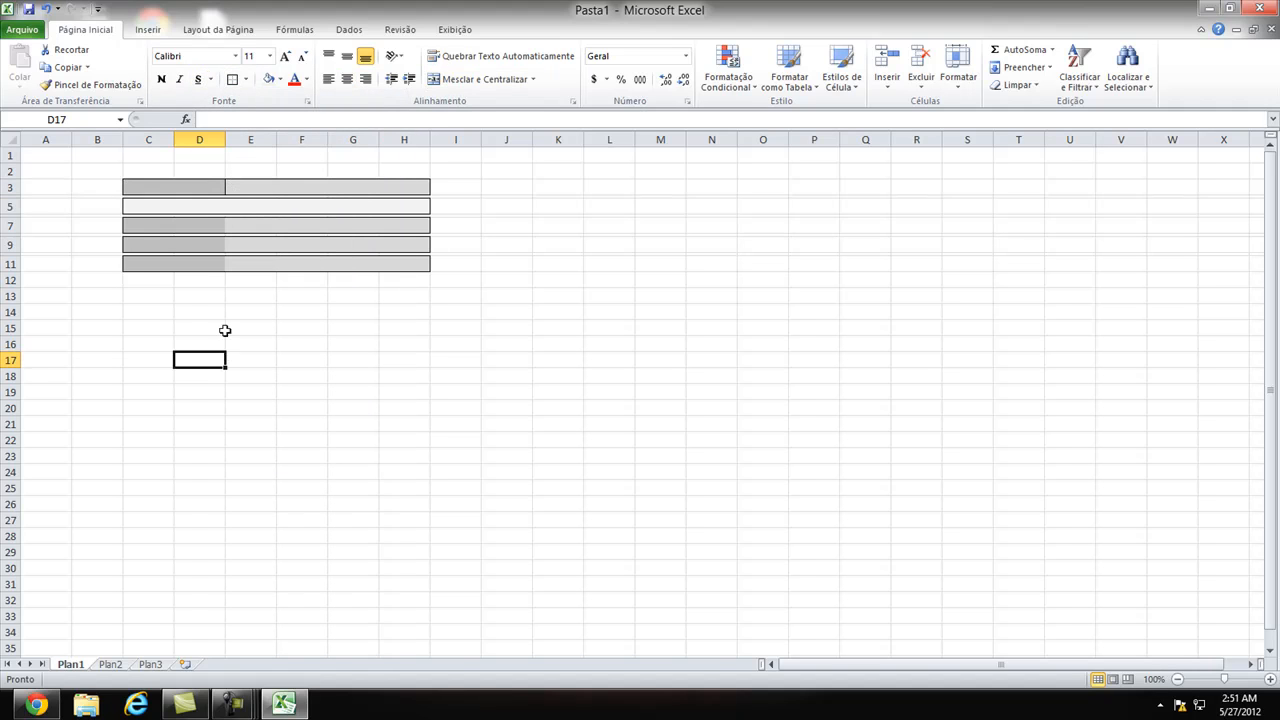
Step: Copy the bordered form row C3:H3 onto row 7, starting in column C
click(206, 203)
click(218, 185)
drag(218, 185, 246, 191)
key(ctrl+c)
click(195, 224)
key(ctrl+v)
click(186, 255)
key(ctrl)
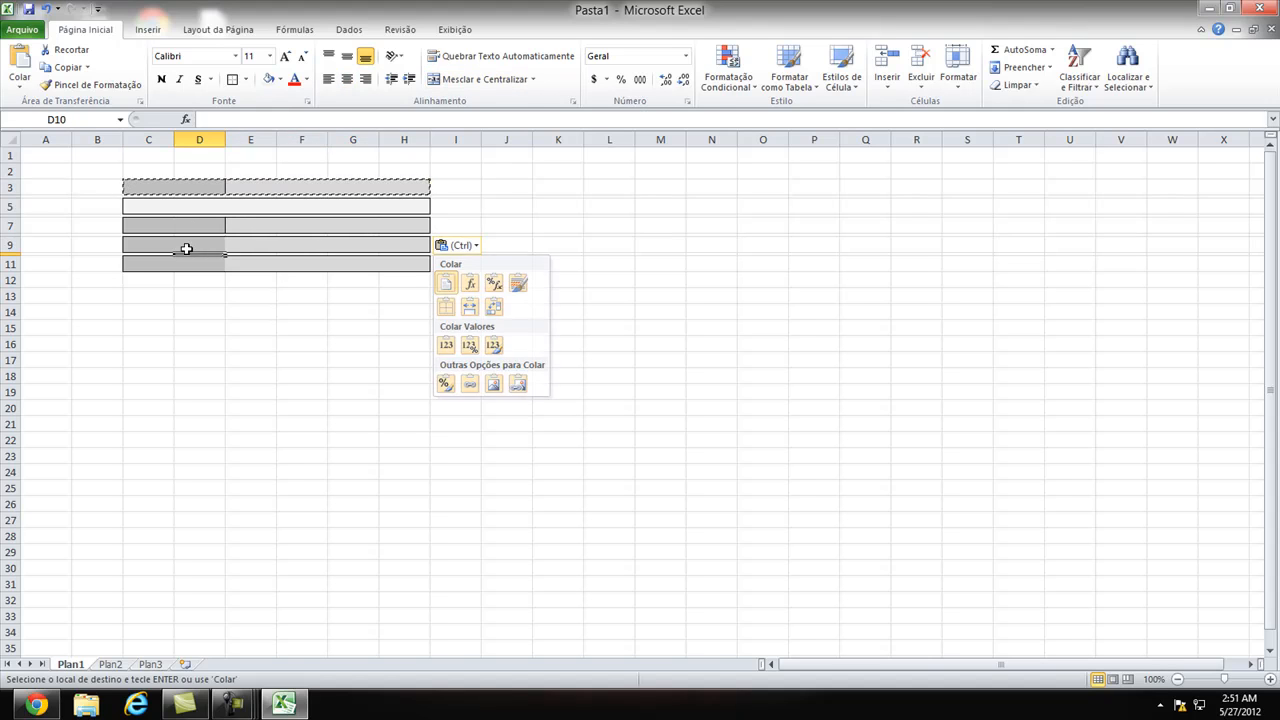
key(ctrl+v)
key(Escape)
key(ctrl+z)
Step: Paste the copied form row C3:H3 onto rows 9 and 11, then clear the copy selection
click(188, 243)
key(ctrl+v)
click(186, 264)
key(ctrl+v)
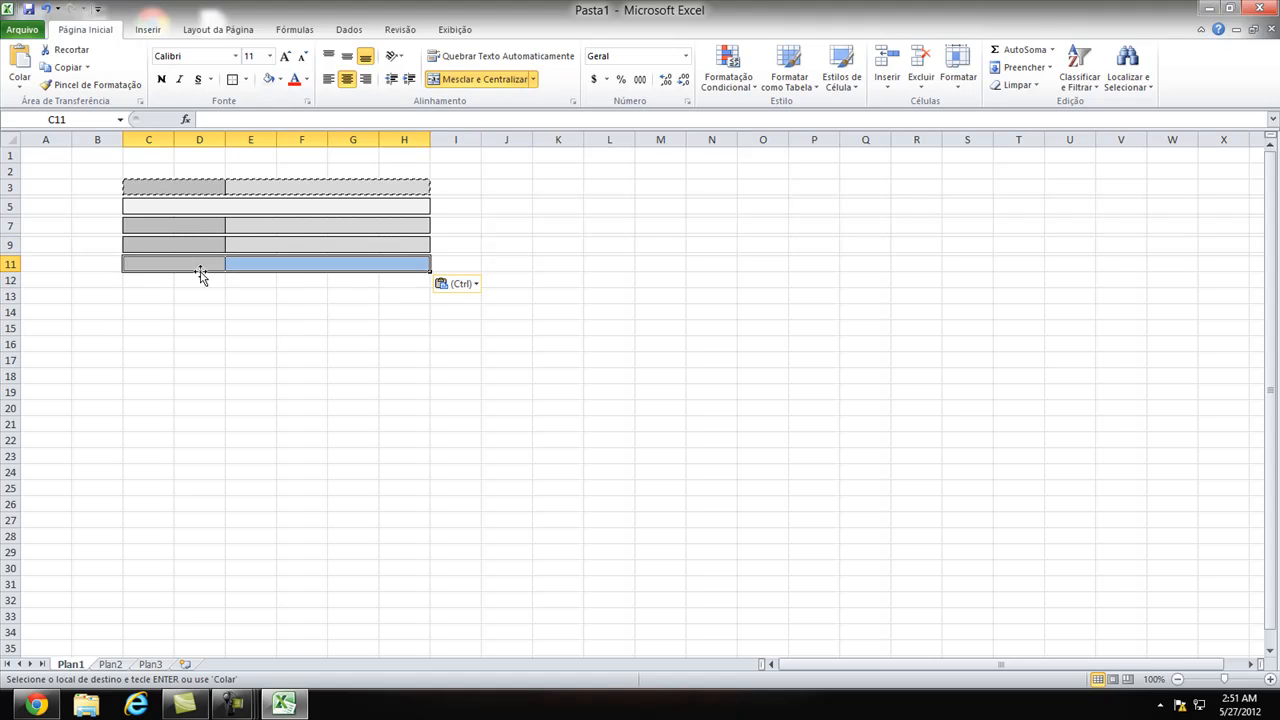
click(250, 311)
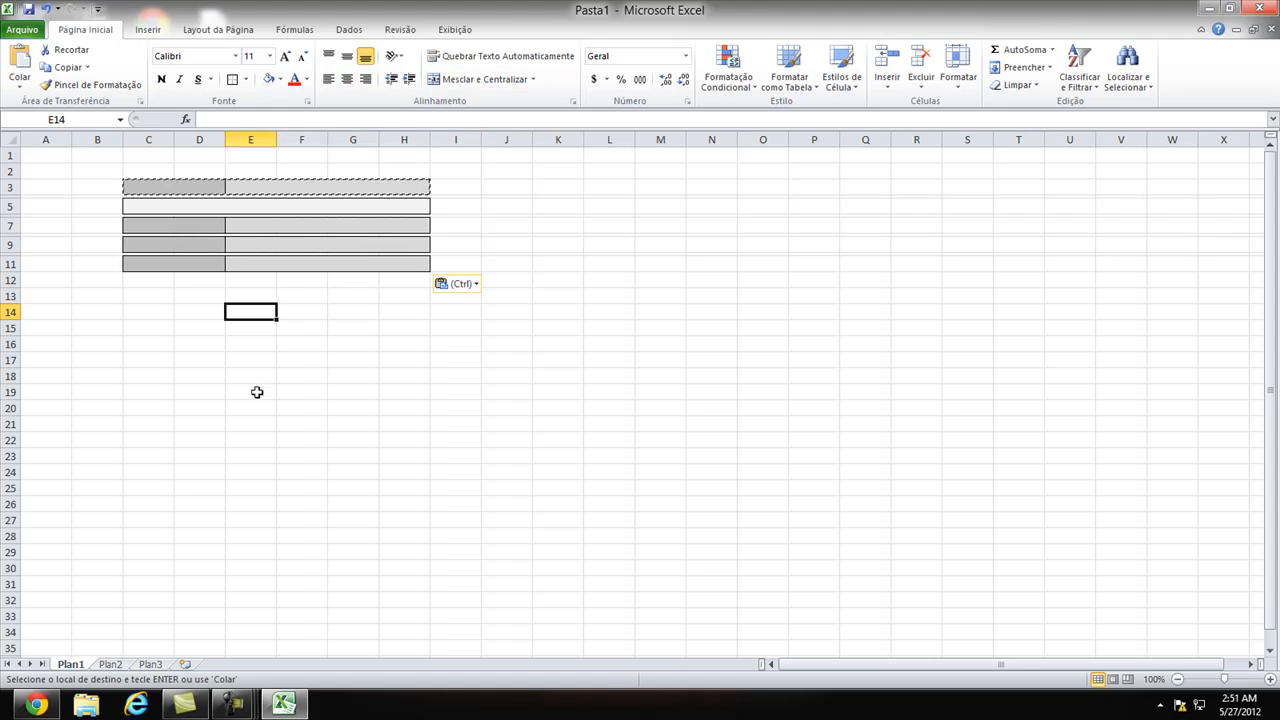
click(257, 390)
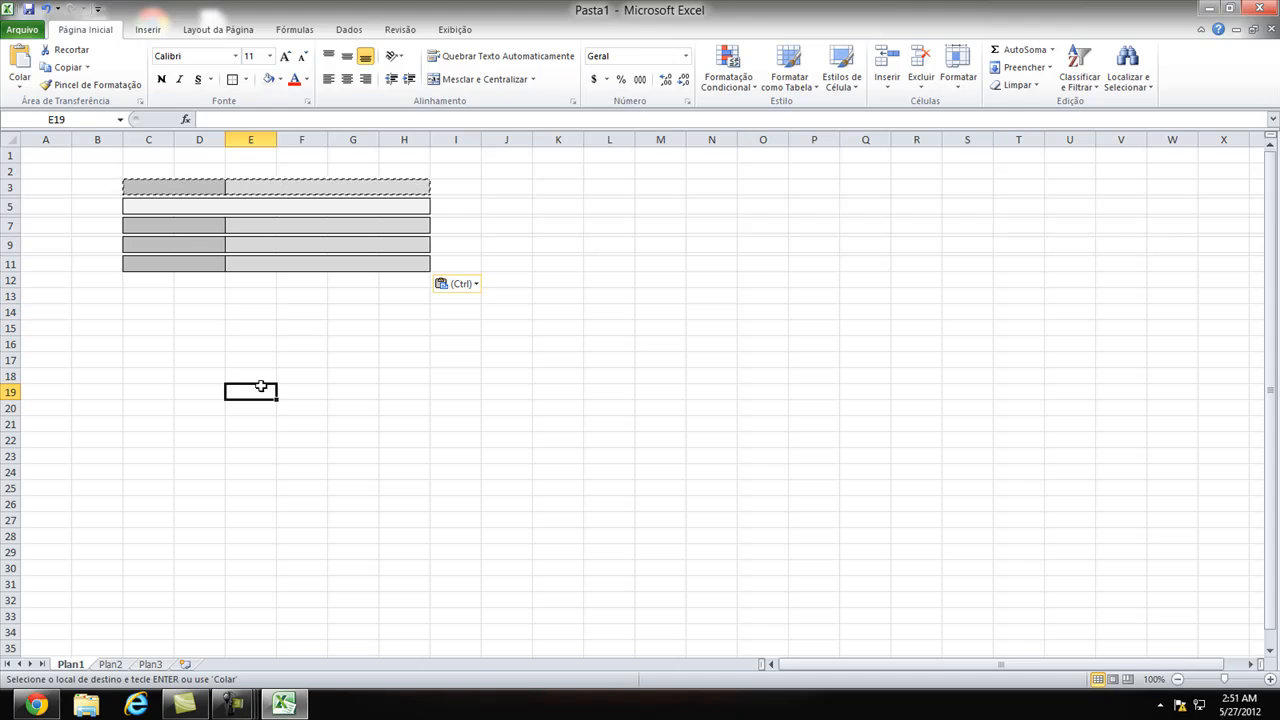
click(262, 310)
key(Escape)
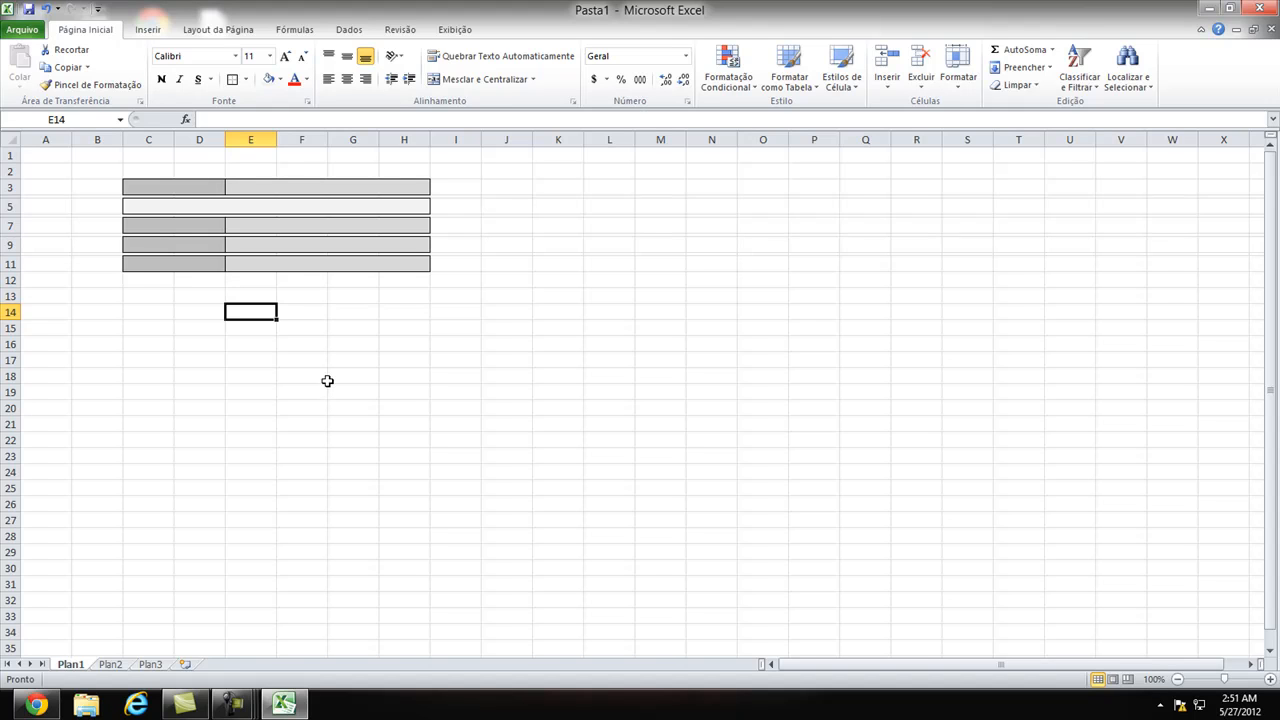
Step: Enter the label CLIENTES in C3 and ENDEREÇO in C7
click(200, 189)
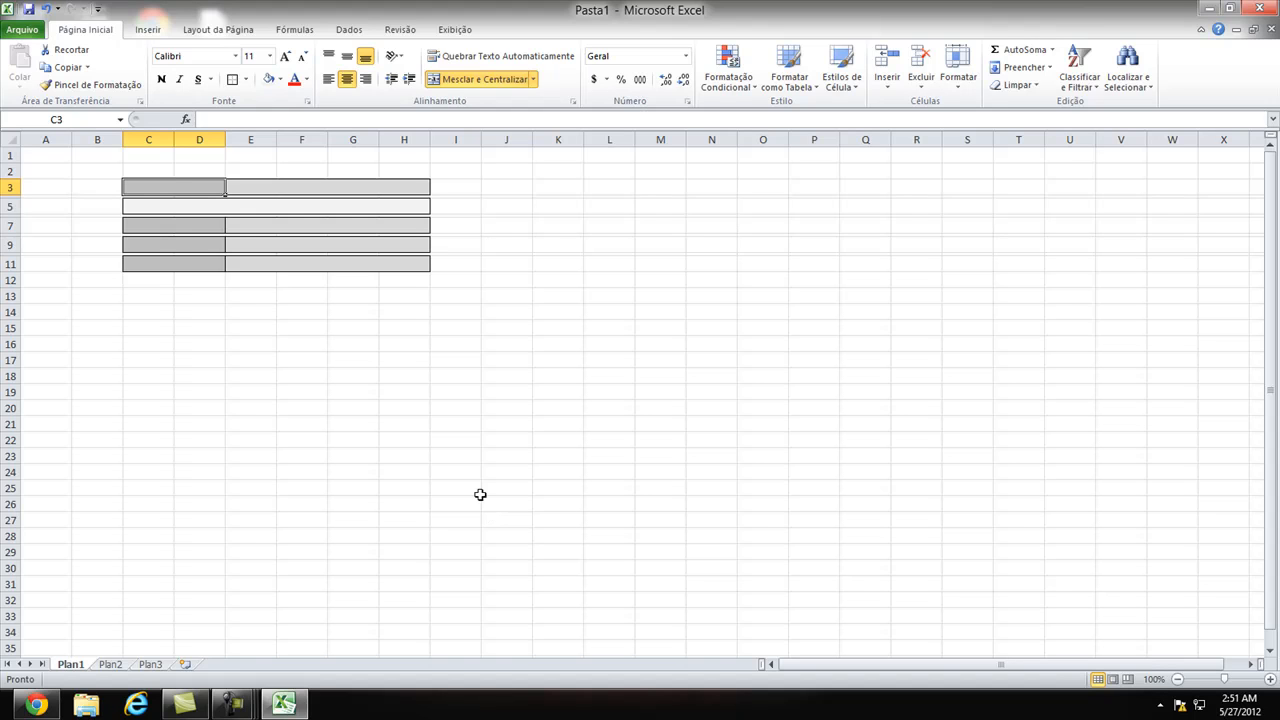
text(CLIENTES)
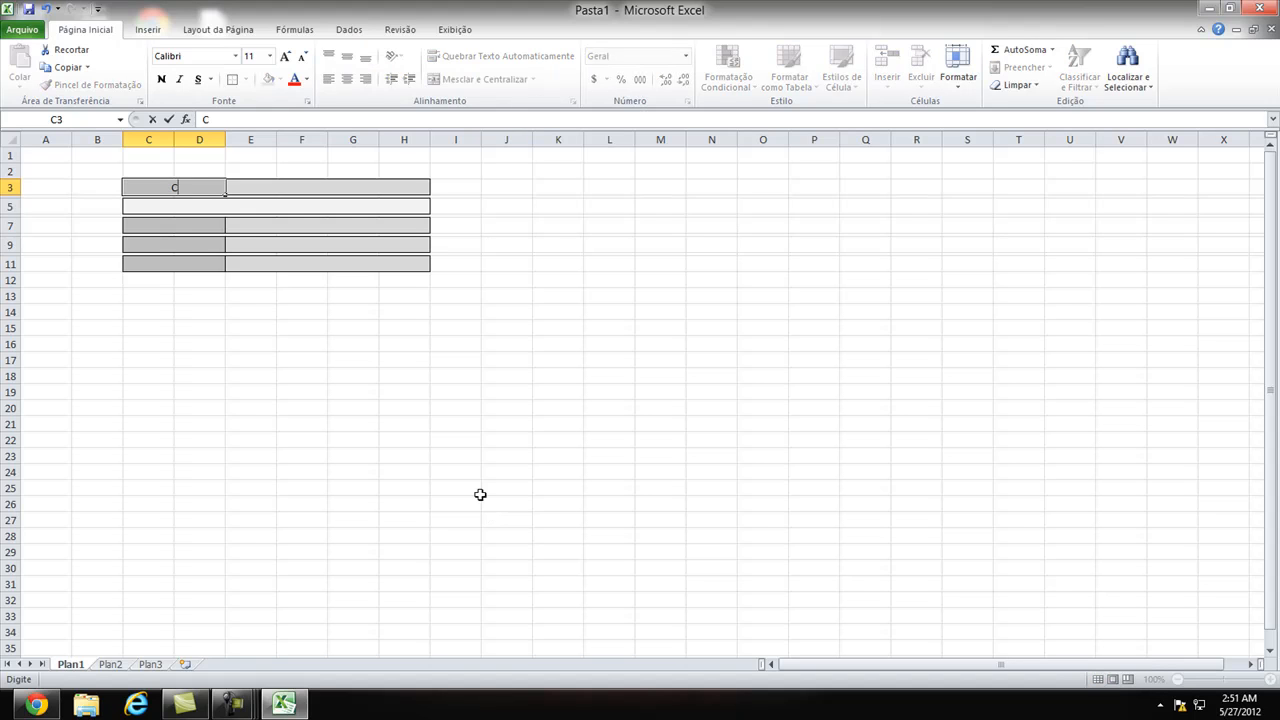
key(Return)
key(Return)
key(Return)
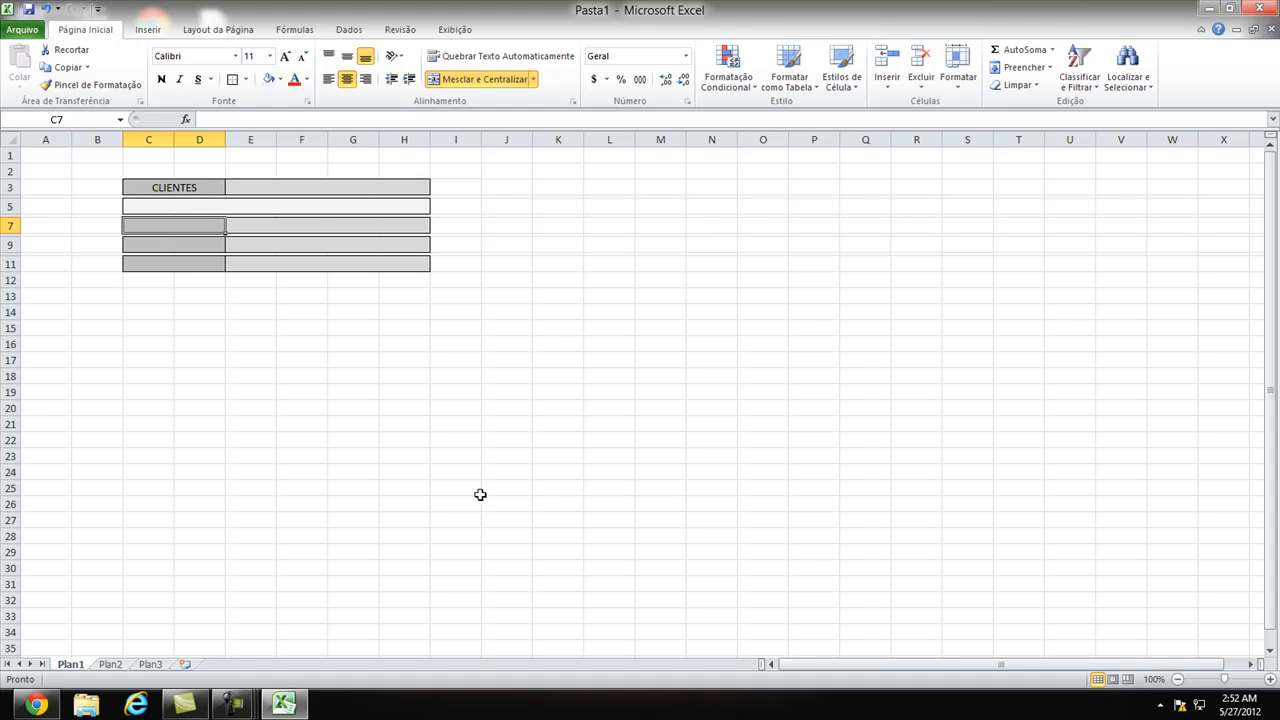
text(ENDEREÇO)
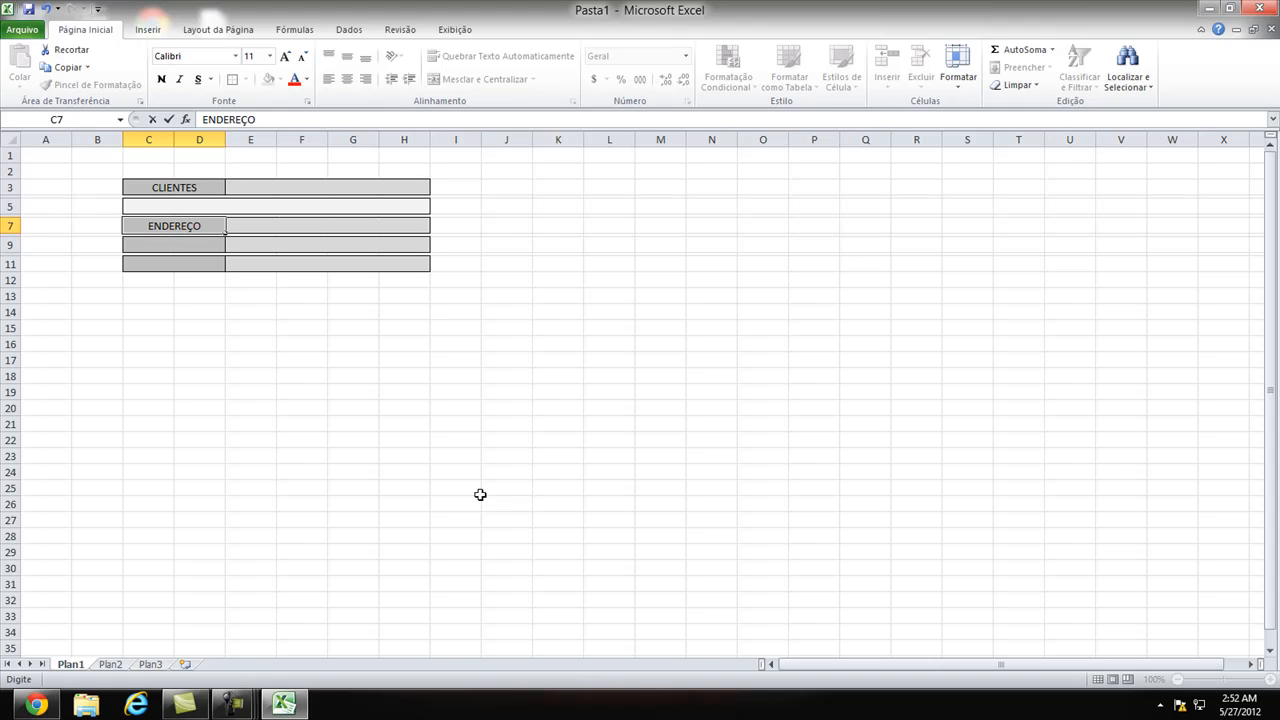
key(Return)
Step: Correct the label in C3 to the singular CLIENTE
key(Up)
key(Up)
key(Up)
key(F2)
key(BackSpace)
key(Return)
Step: Enter the label IDADE in C9 and PRODUTO in C11
key(Down)
key(Down)
key(Down)
key(Down)
key(Down)
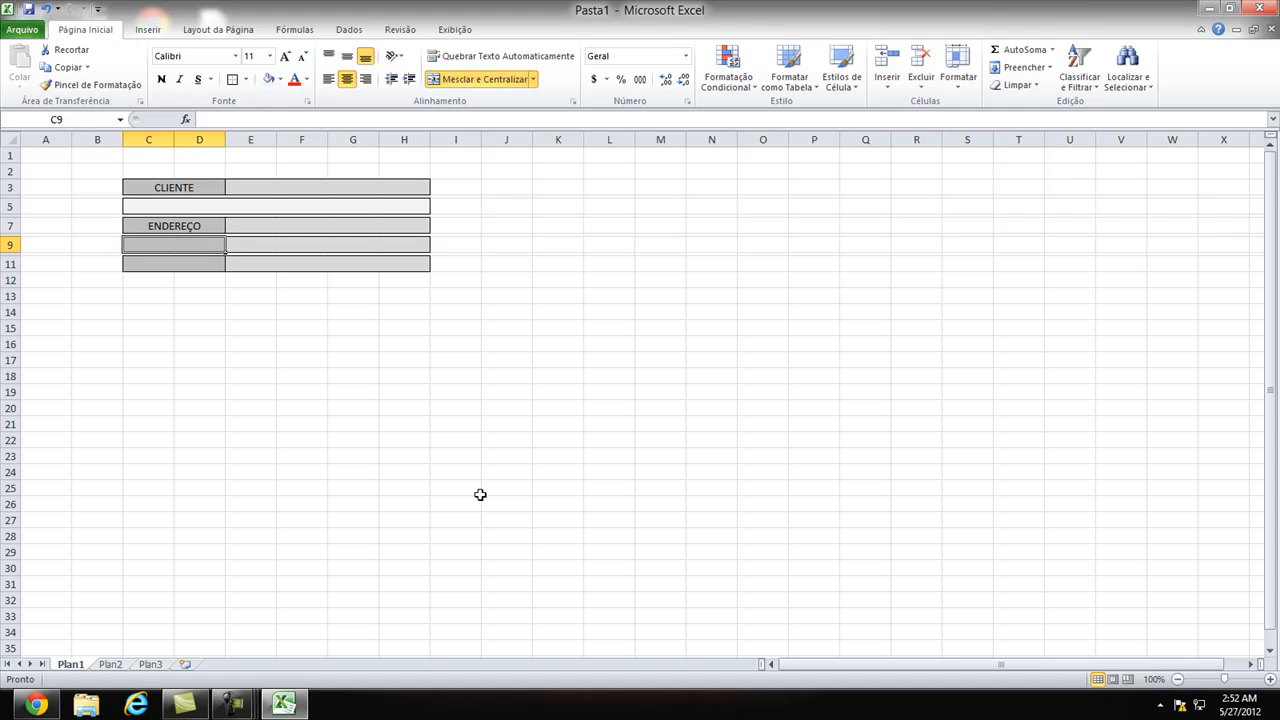
text(IDADE)
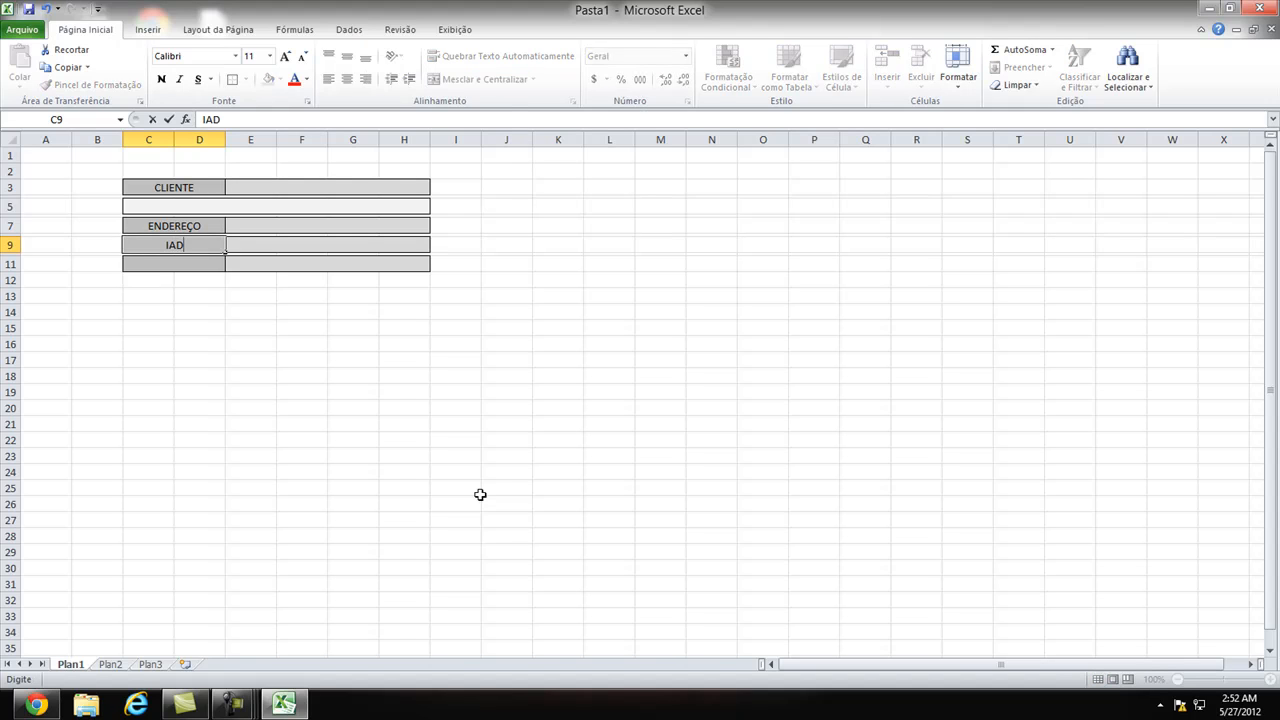
key(Return)
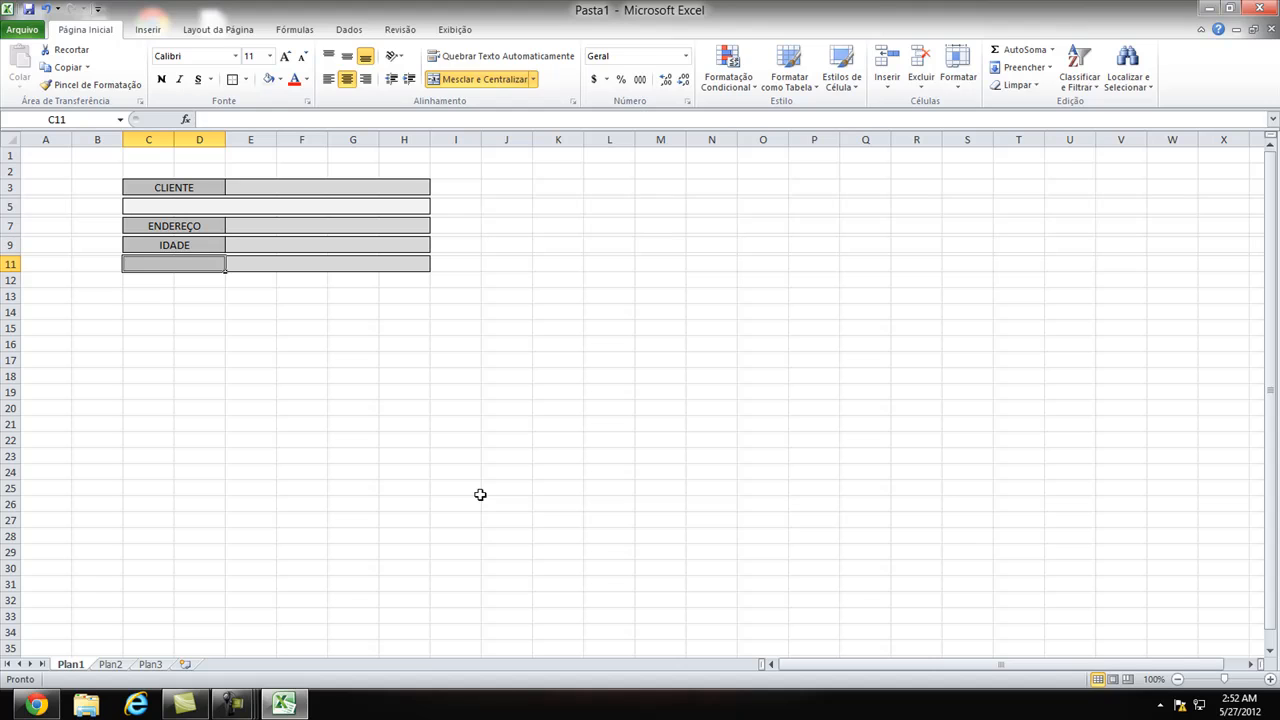
text(PRODUTO)
key(Return)
key(Return)
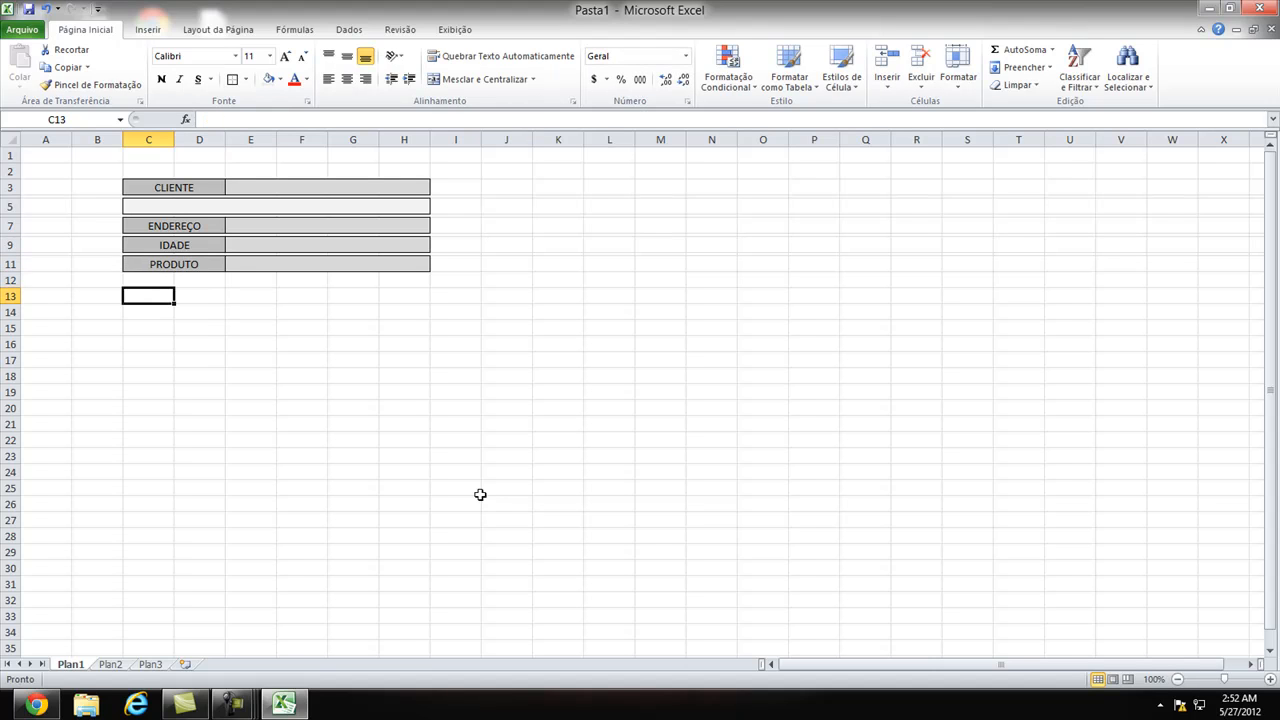
Step: Replace the label in C9 with PRODUTO and the label in C11 with VENCIMENTOS
key(Up)
key(Up)
key(Up)
key(Up)
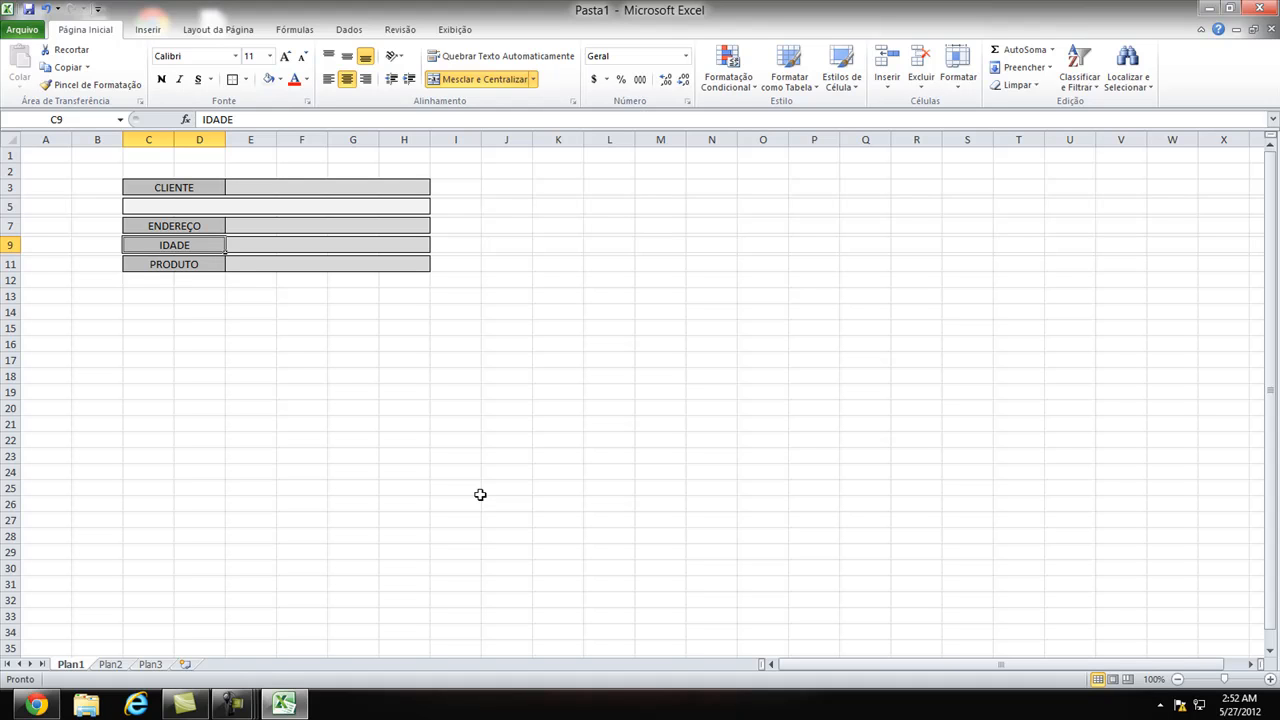
click(480, 494)
click(205, 245)
text(PRODUTO)
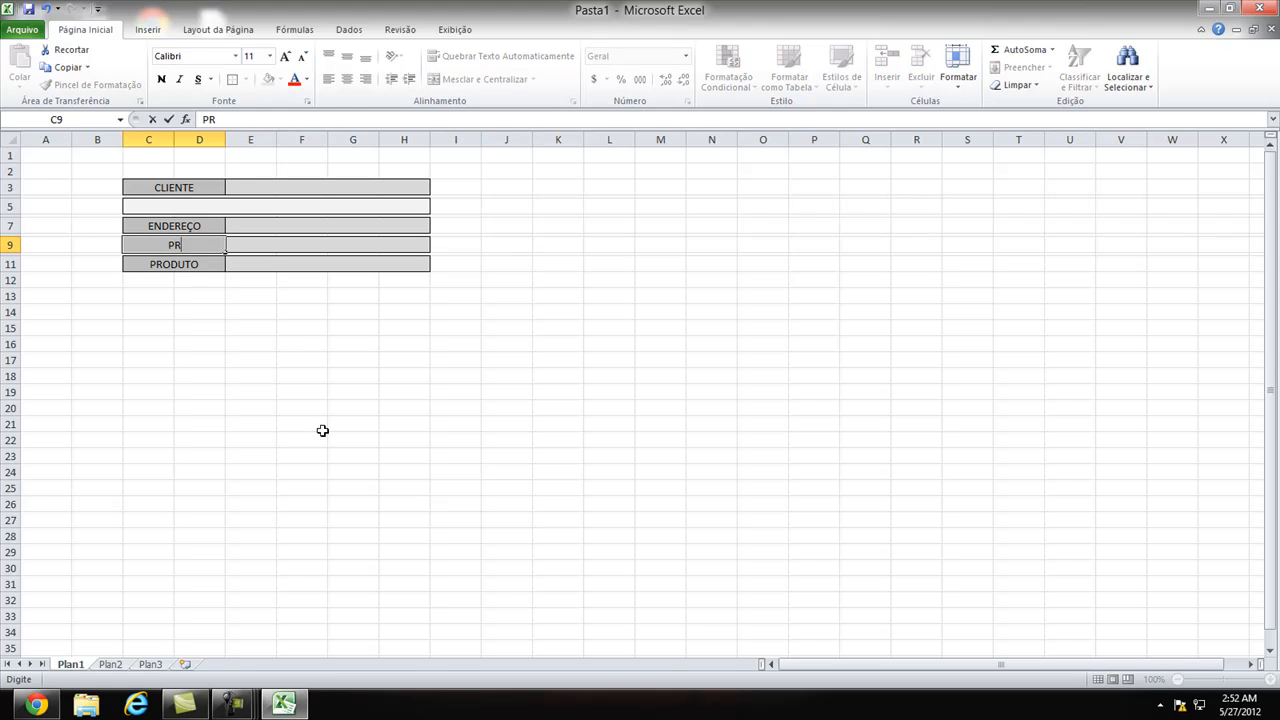
key(Return)
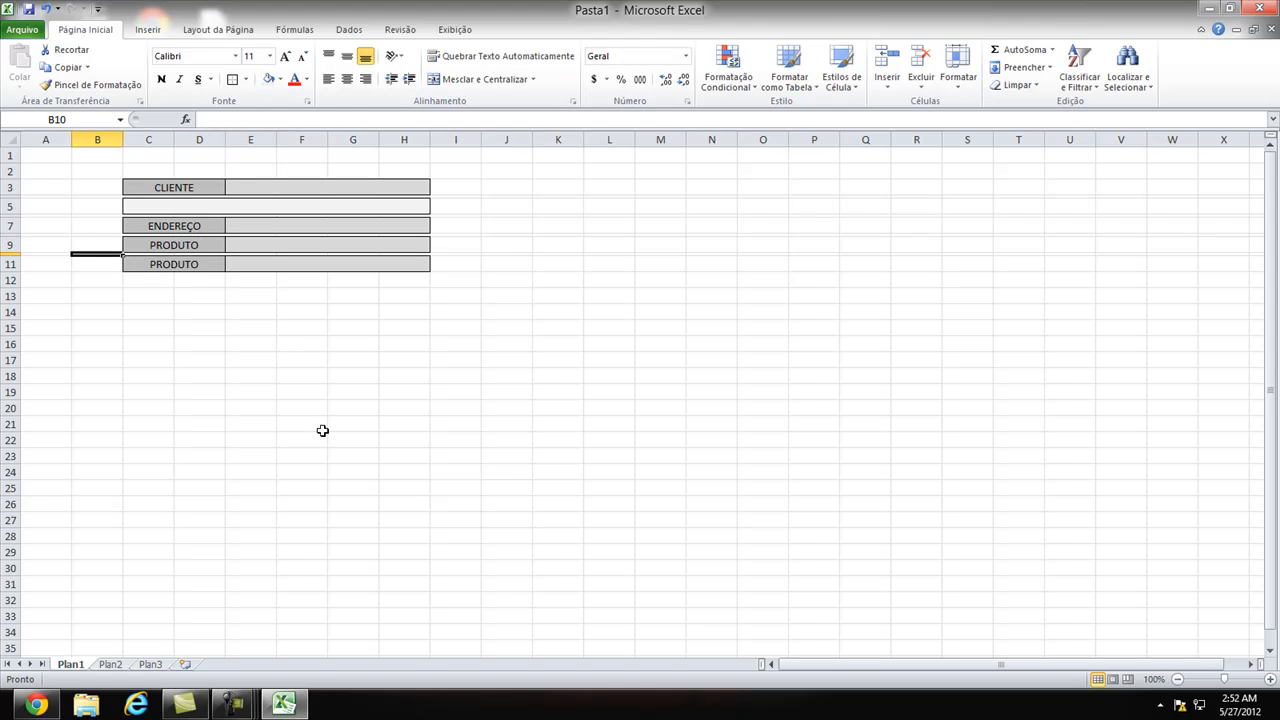
key(Down)
text(VENCIMENTOS)
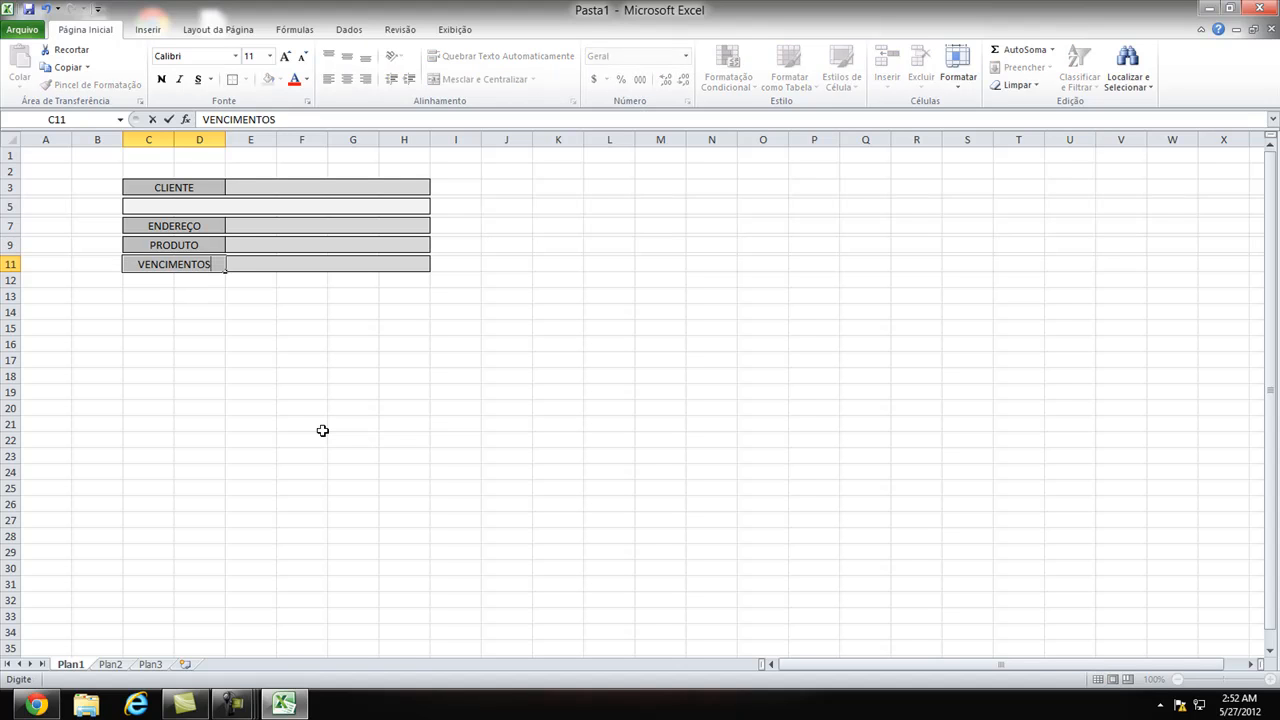
key(Return)
key(Down)
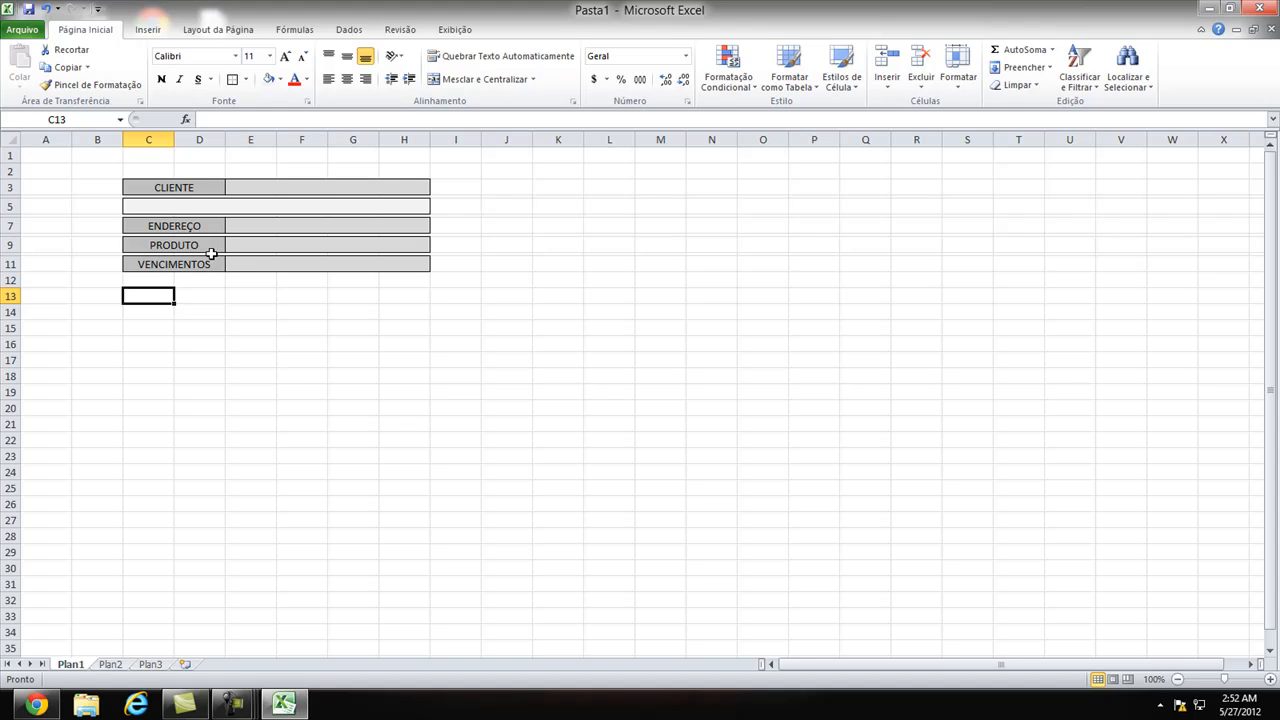
click(257, 388)
drag(249, 340, 306, 454)
click(343, 423)
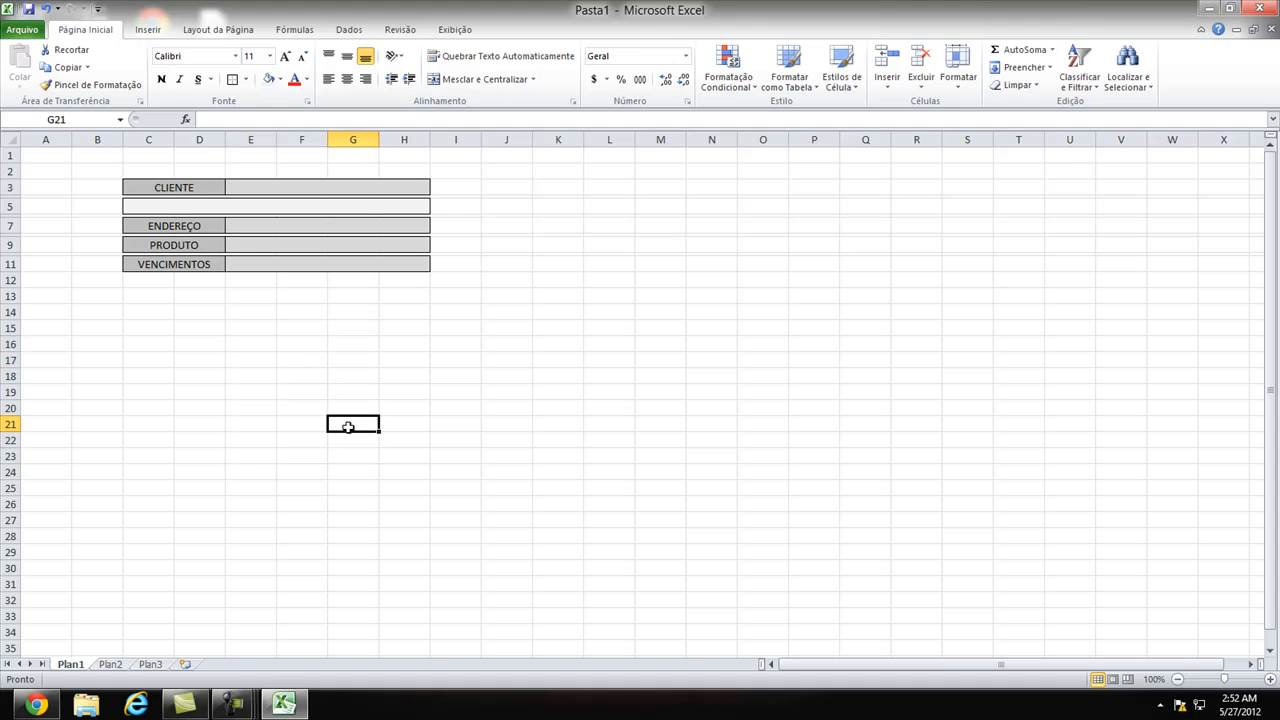
Step: Rename the sheet Plan1 to CONSULTA
double_click(70, 665)
mouse_move(233, 705)
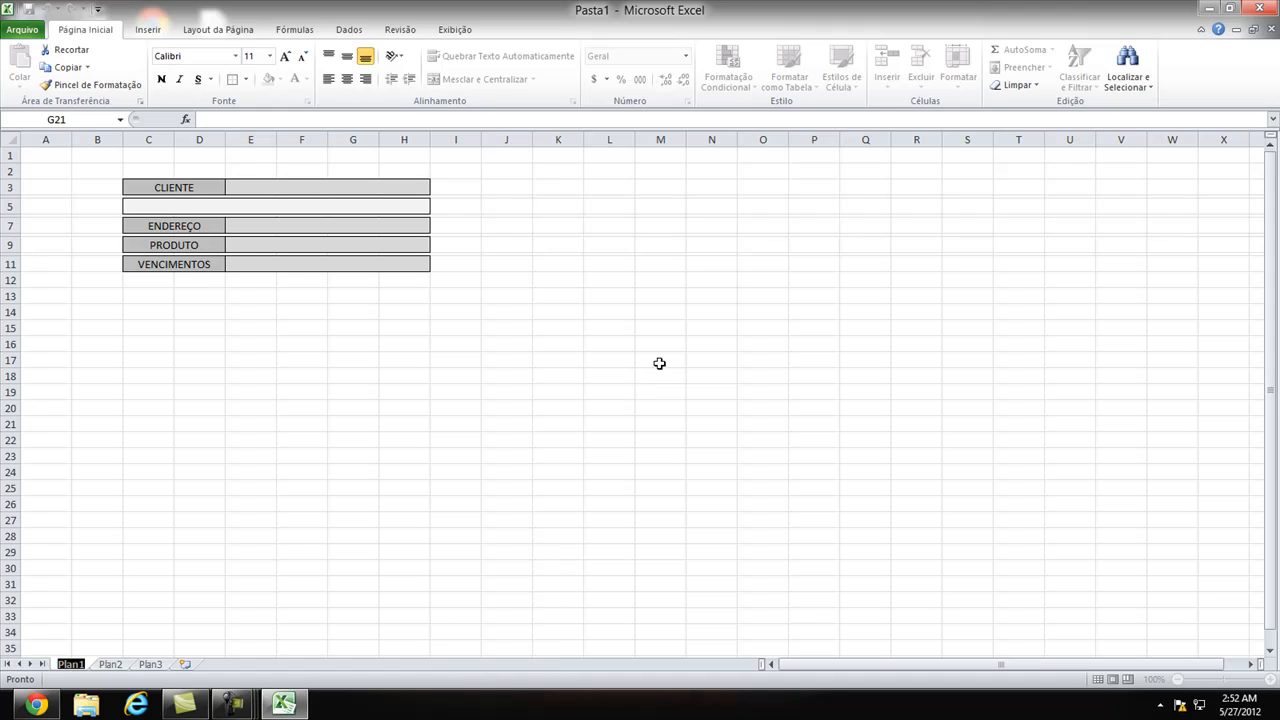
text(C)
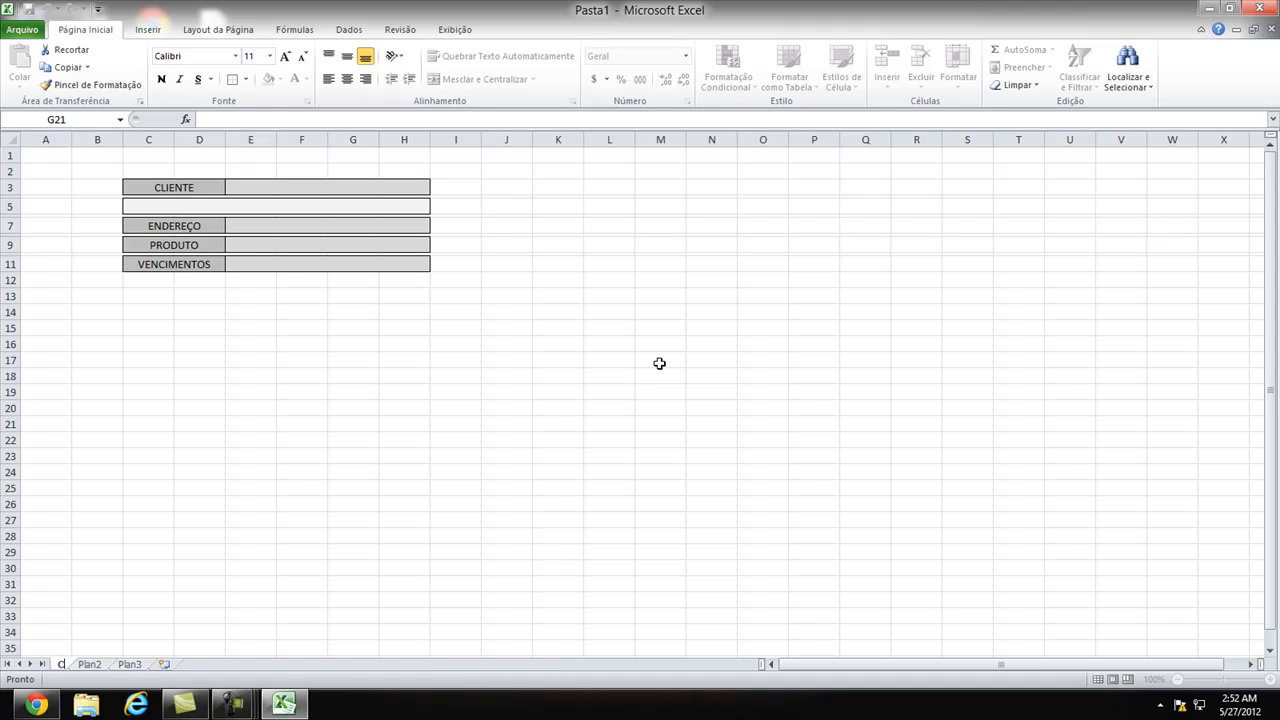
text(ADAS)
key(BackSpace)
key(BackSpace)
key(BackSpace)
key(BackSpace)
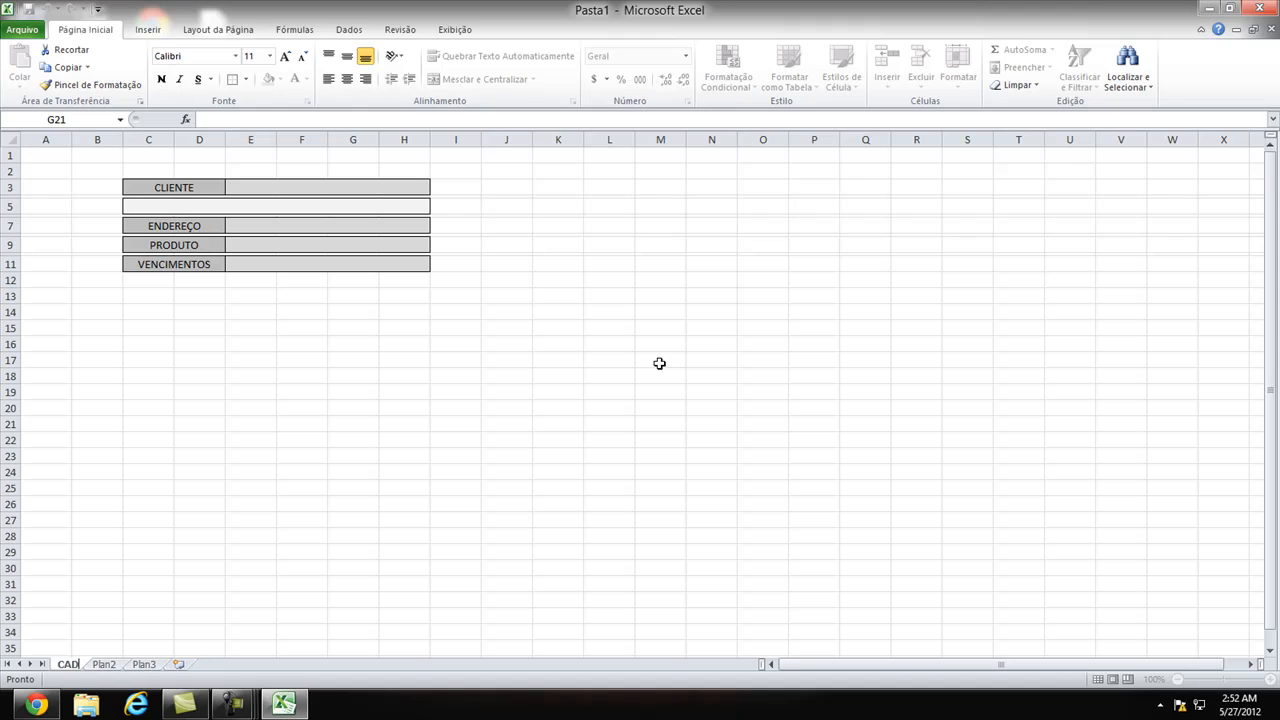
text(ONSULTA)
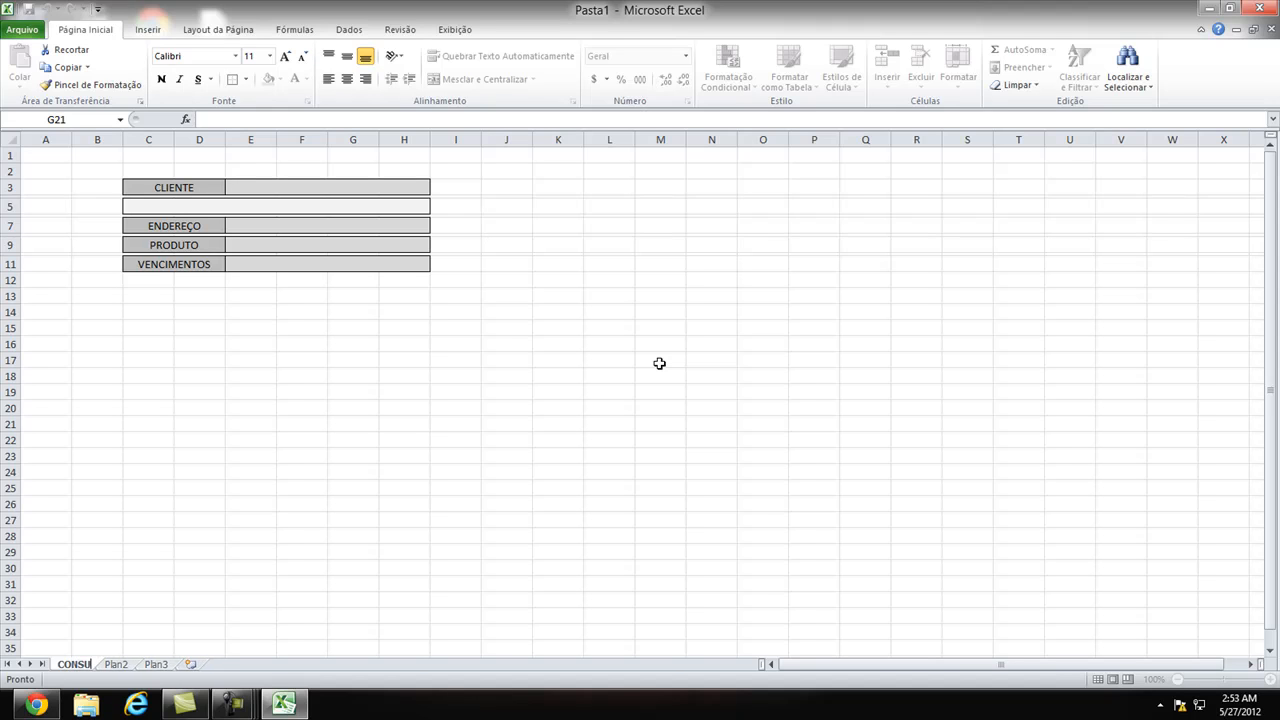
key(Return)
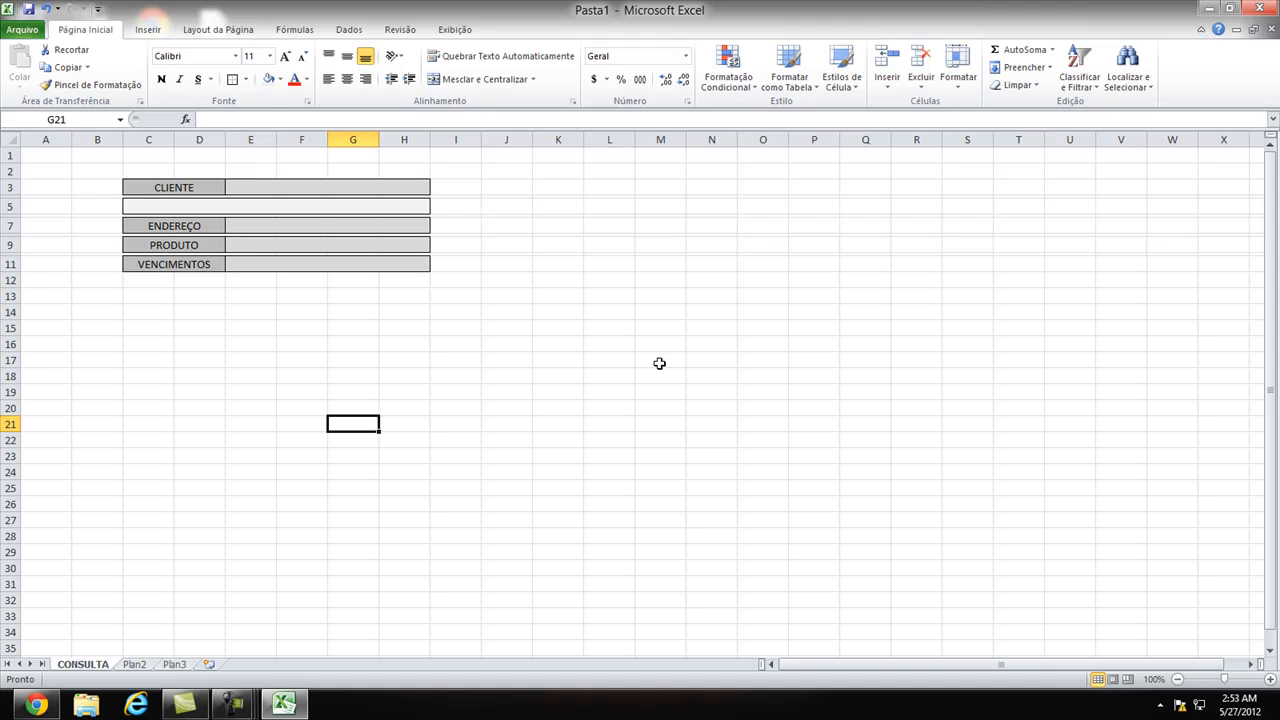
Step: Rename the sheet Plan2 to BANCO DE DADOS
click(134, 665)
text(BANCO DE DADOS)
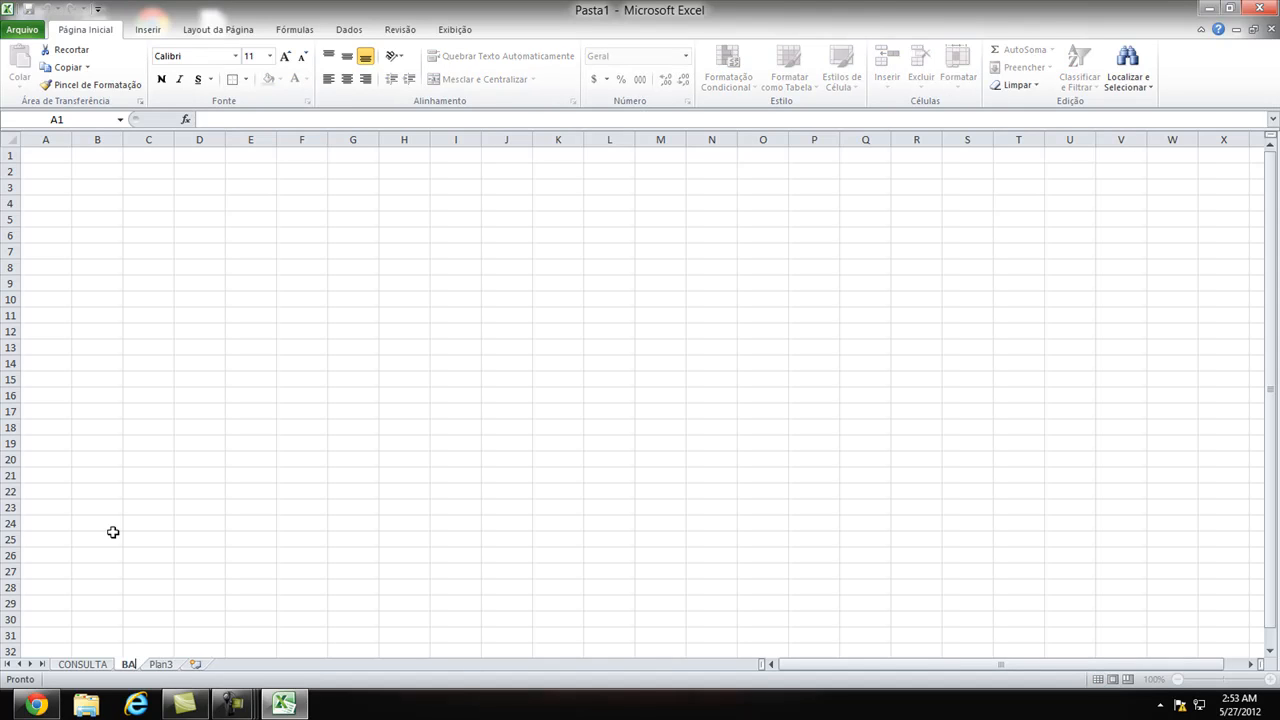
key(Return)
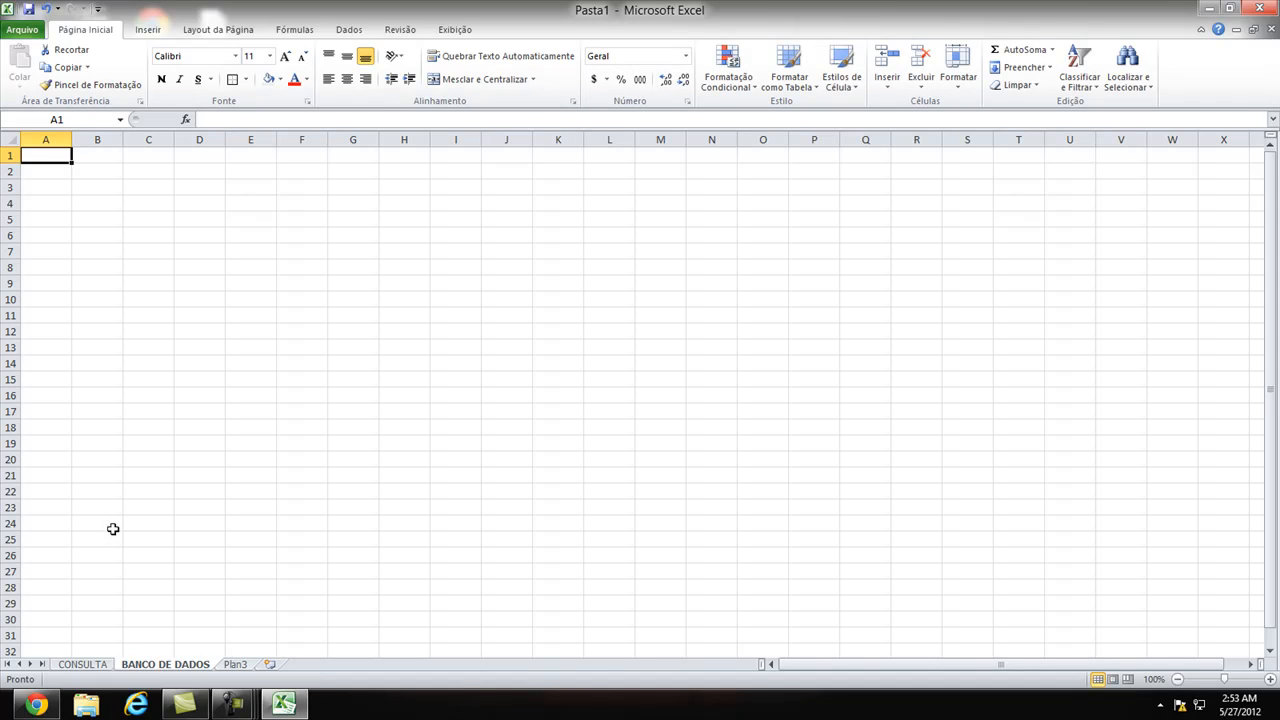
Step: Widen columns A to D on the BANCO DE DADOS sheet and format cell A1 as bold and centered
drag(74, 142, 428, 141)
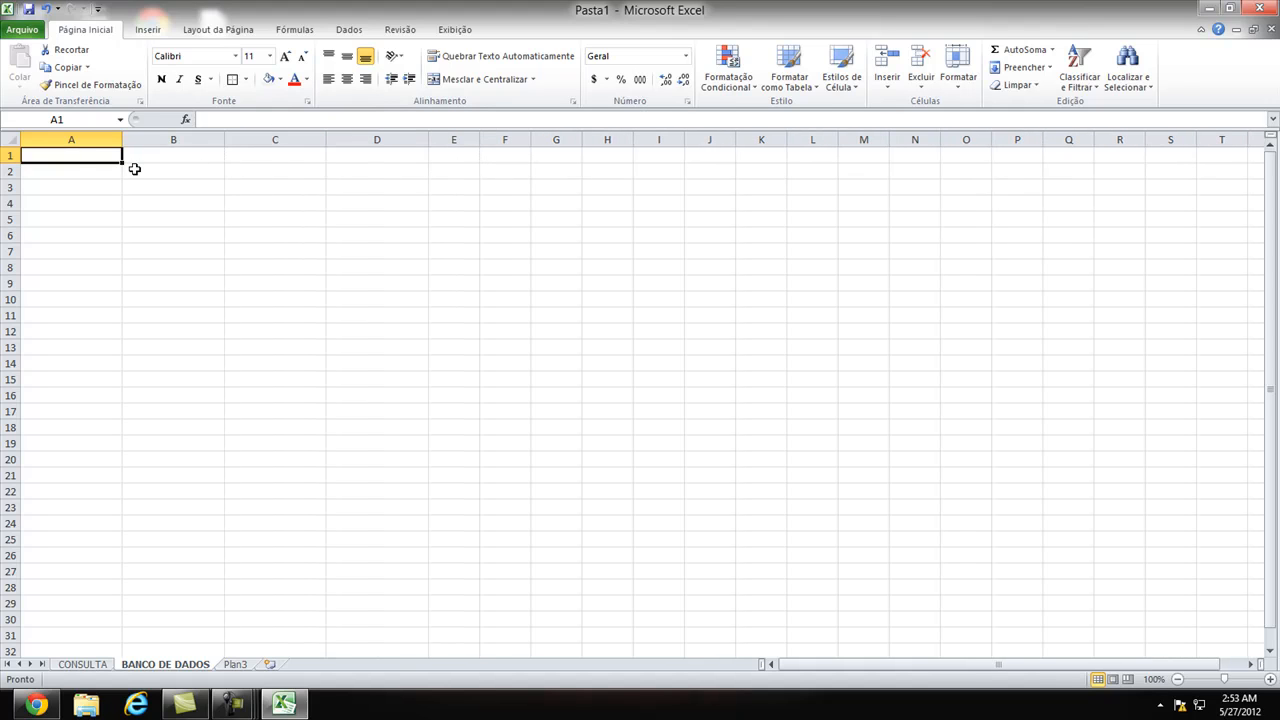
text(CLIENTE)
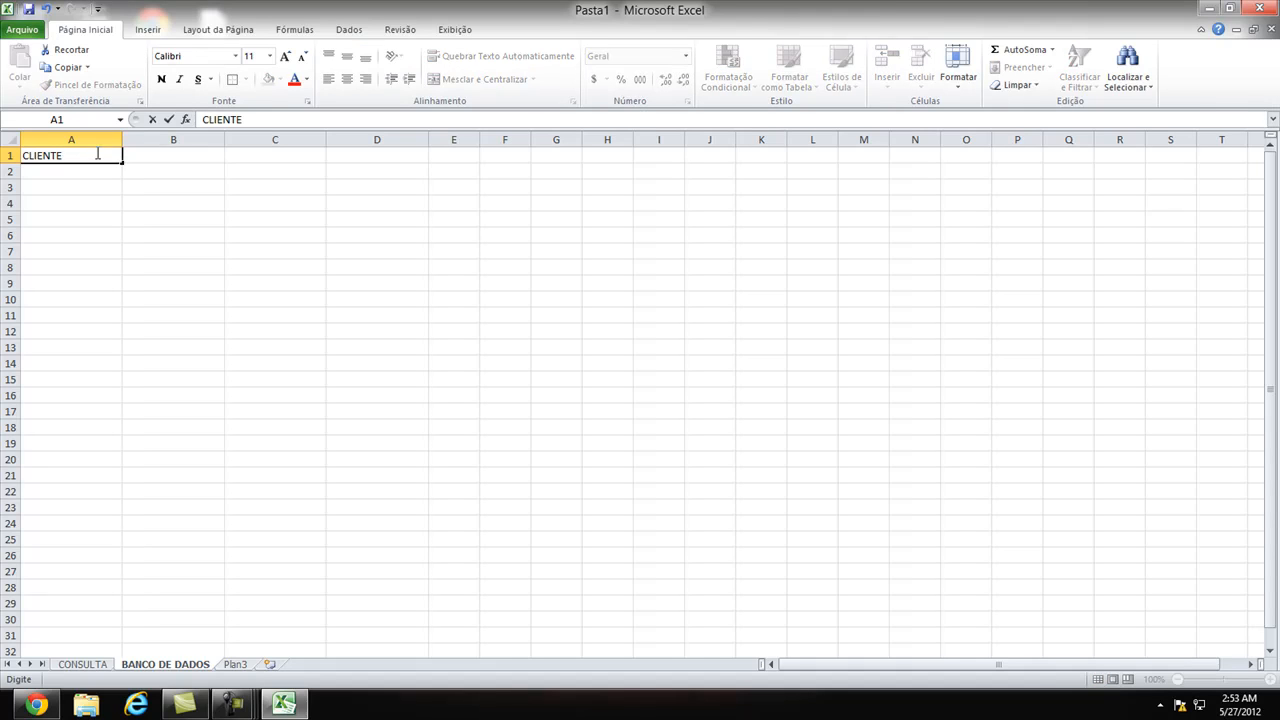
key(Escape)
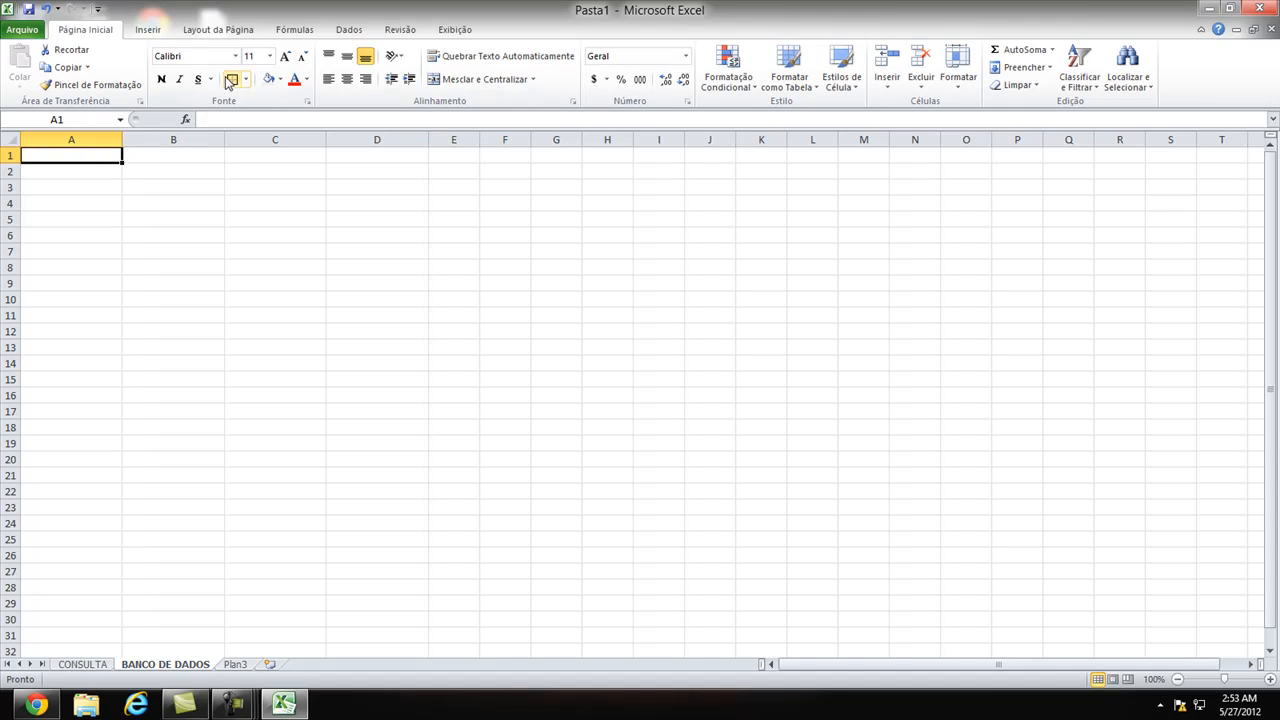
click(347, 79)
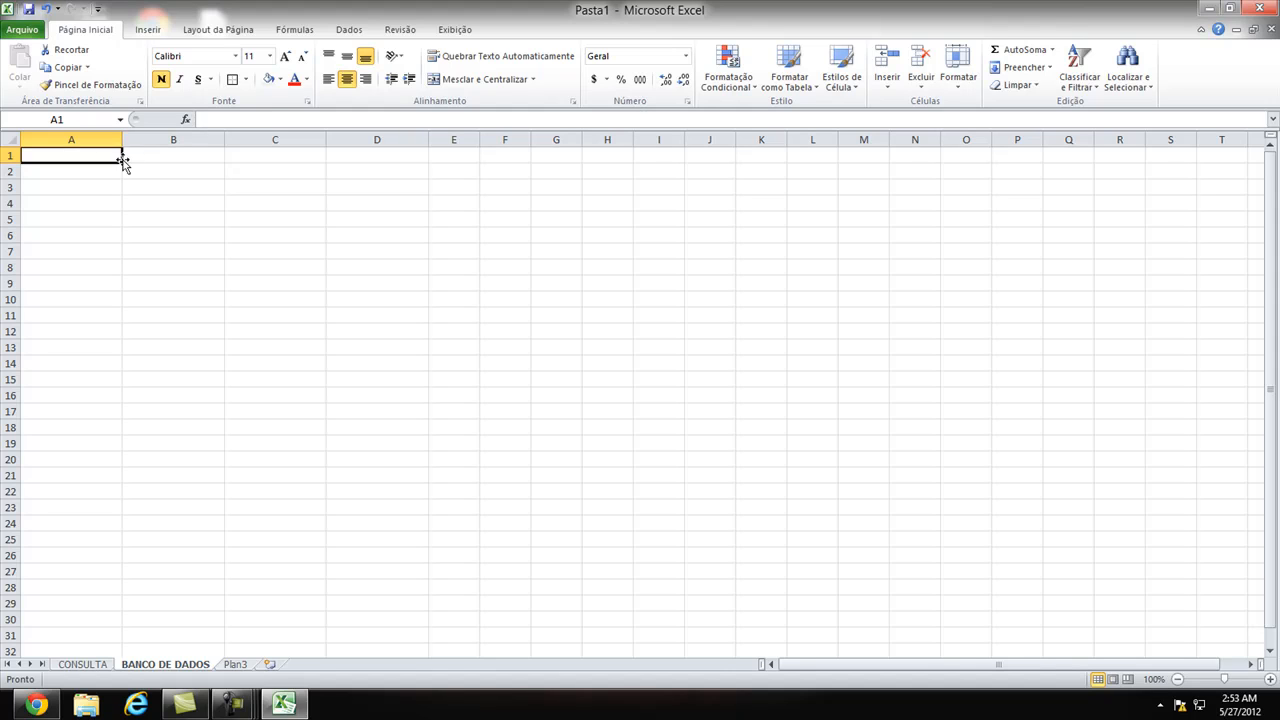
Step: Extend A1's formatting across to D1 and enter the headings CLIENTE, ENDEREÇO, PRODUTO and VENCIMENTOS in A1:D1
drag(121, 160, 400, 158)
click(40, 158)
text(CLIENTE)
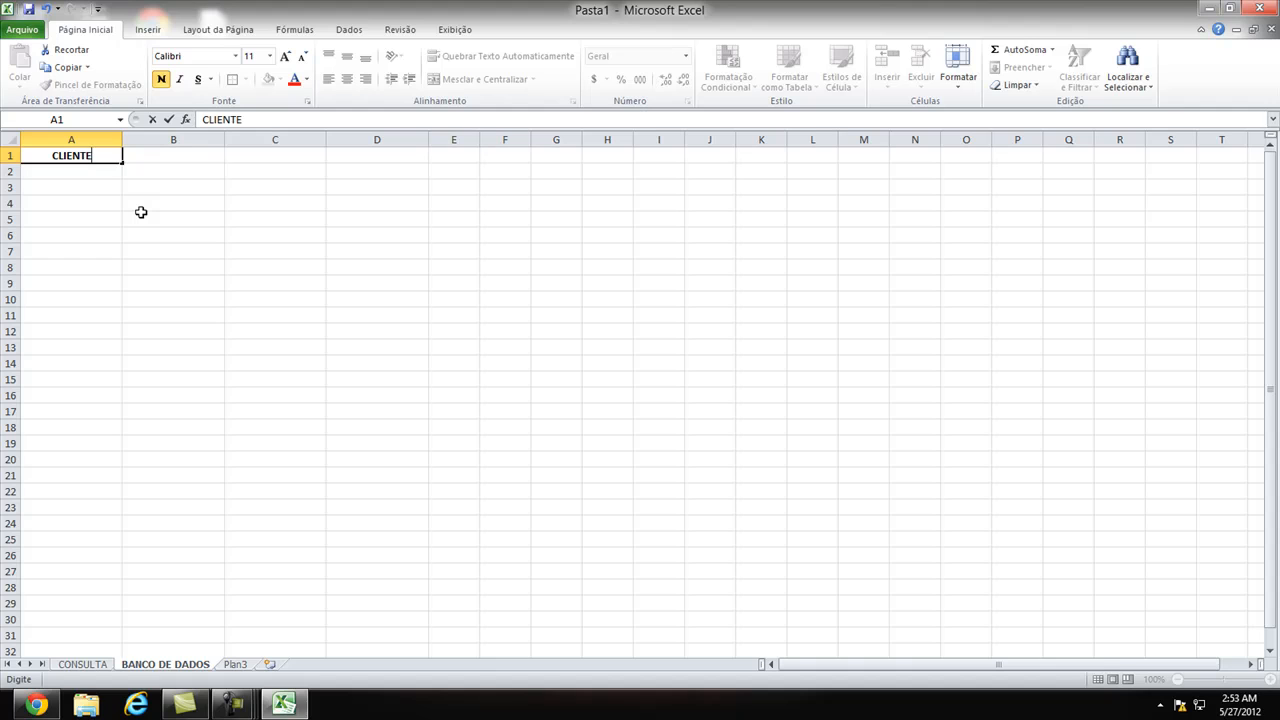
key(Tab)
text(ENDEREÇO)
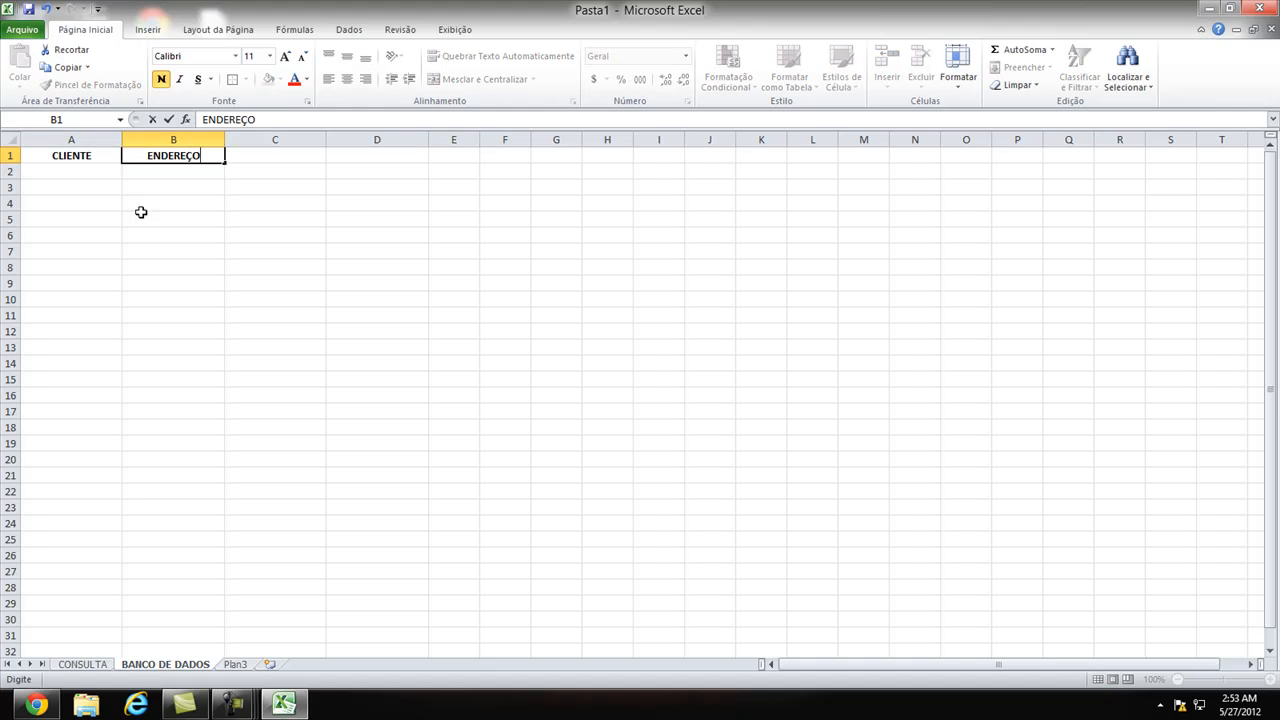
key(Tab)
text(PRODUTO)
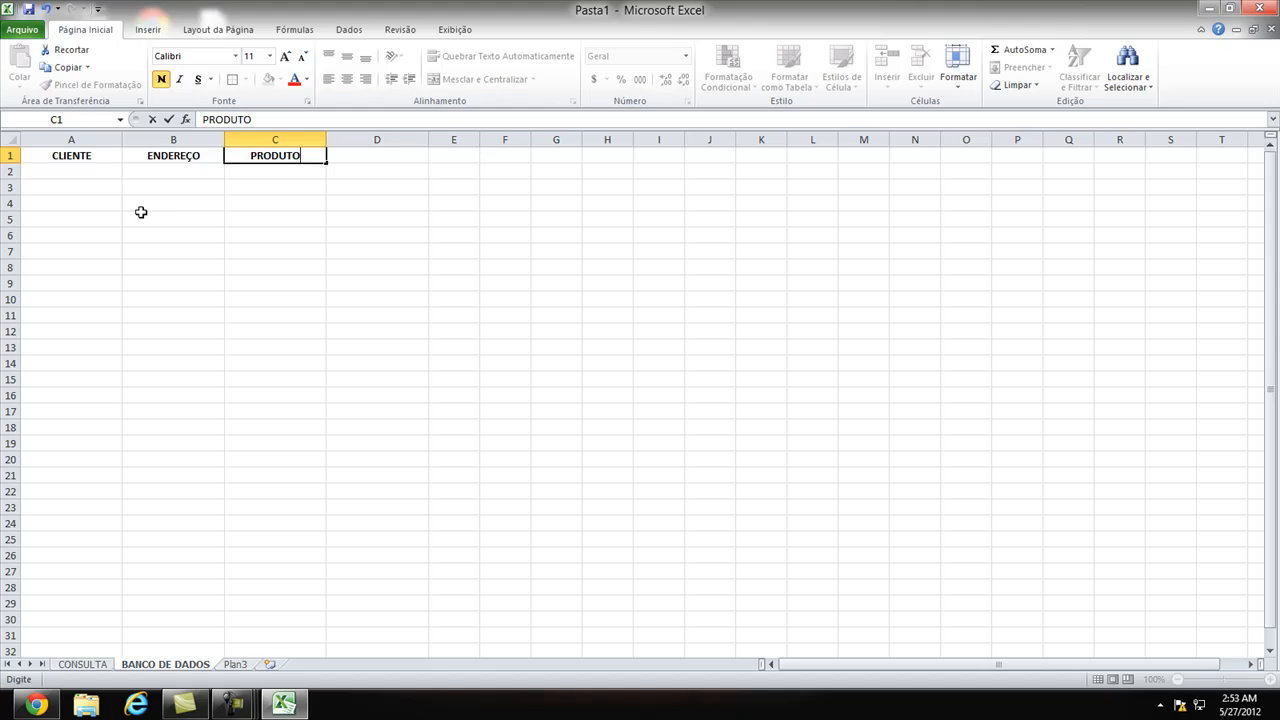
key(Tab)
text(VENCIMENTOS)
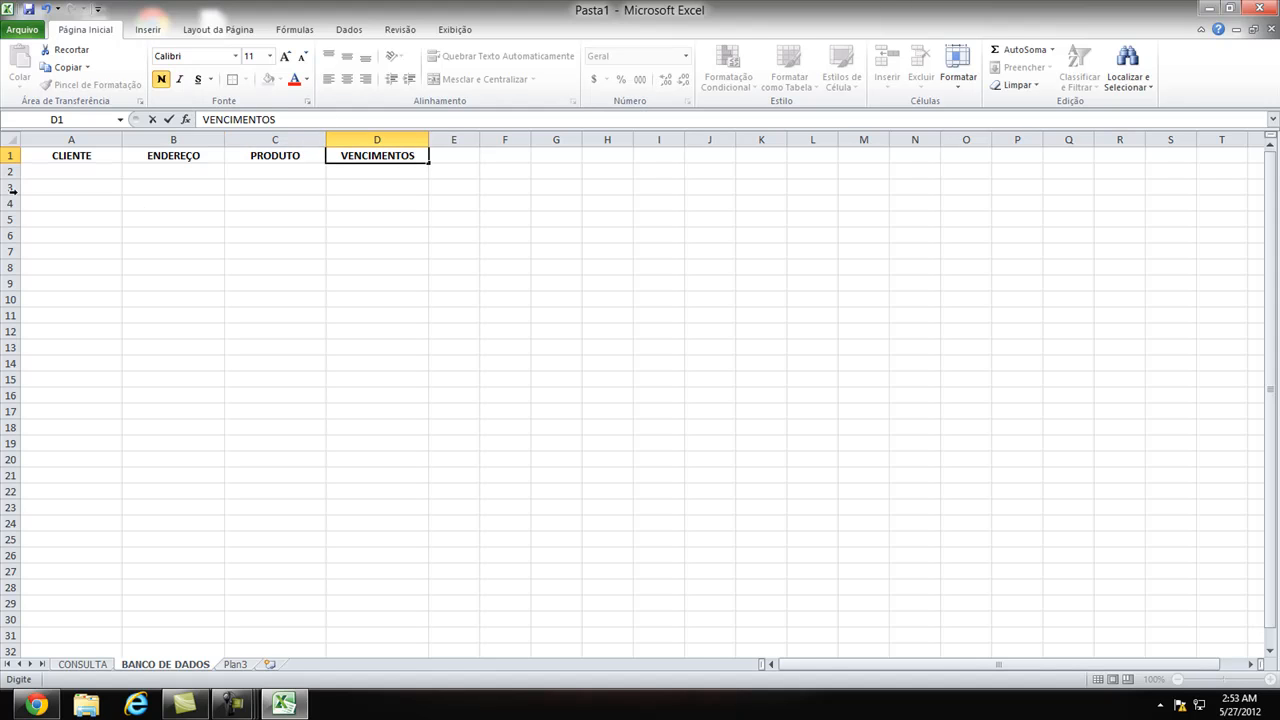
click(131, 217)
Step: Widen columns A to D further on the BANCO DE DADOS sheet to leave room for the records
drag(123, 139, 212, 140)
drag(315, 140, 433, 140)
drag(535, 140, 637, 140)
drag(735, 146, 879, 146)
click(620, 314)
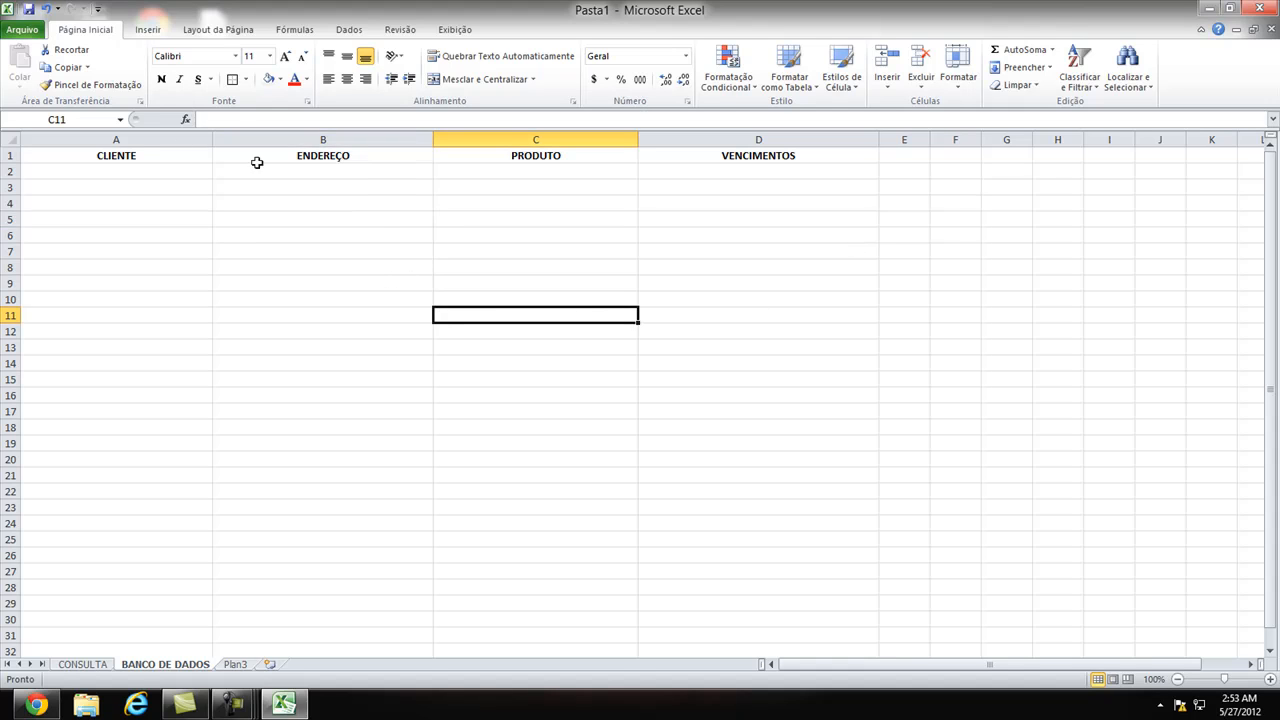
click(134, 140)
click(139, 155)
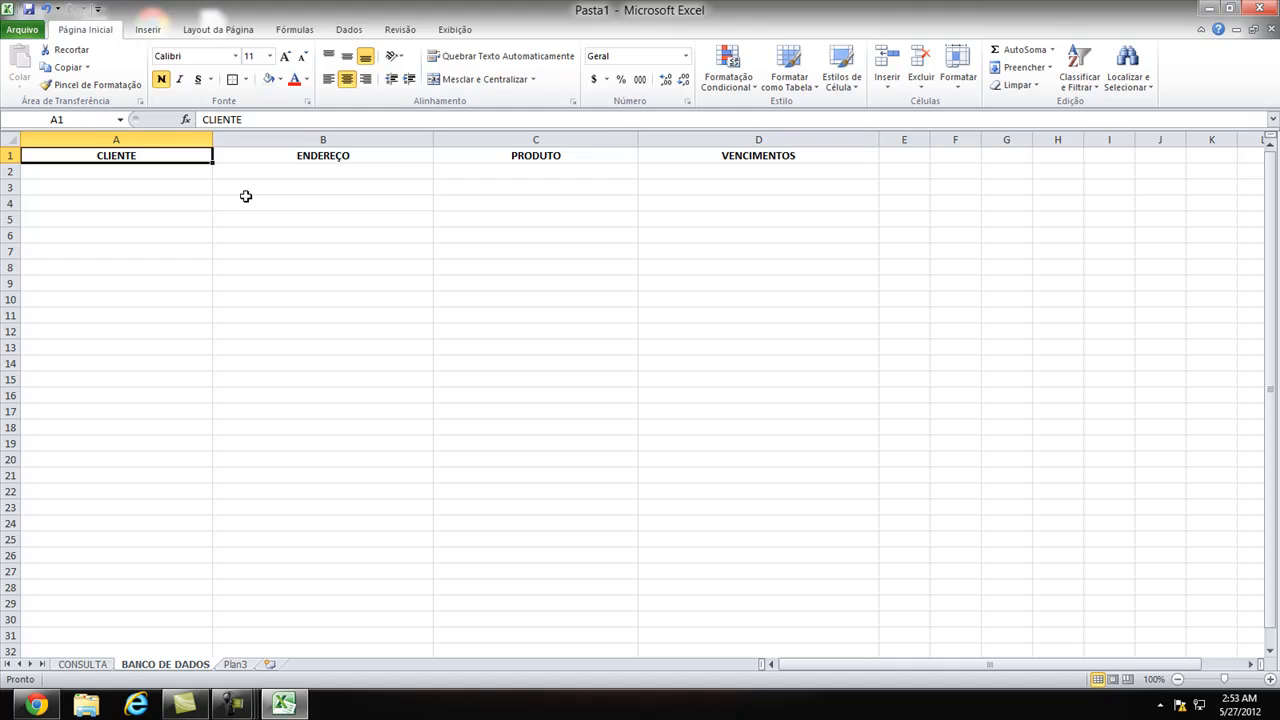
key(ctrl+shift+Right)
click(173, 281)
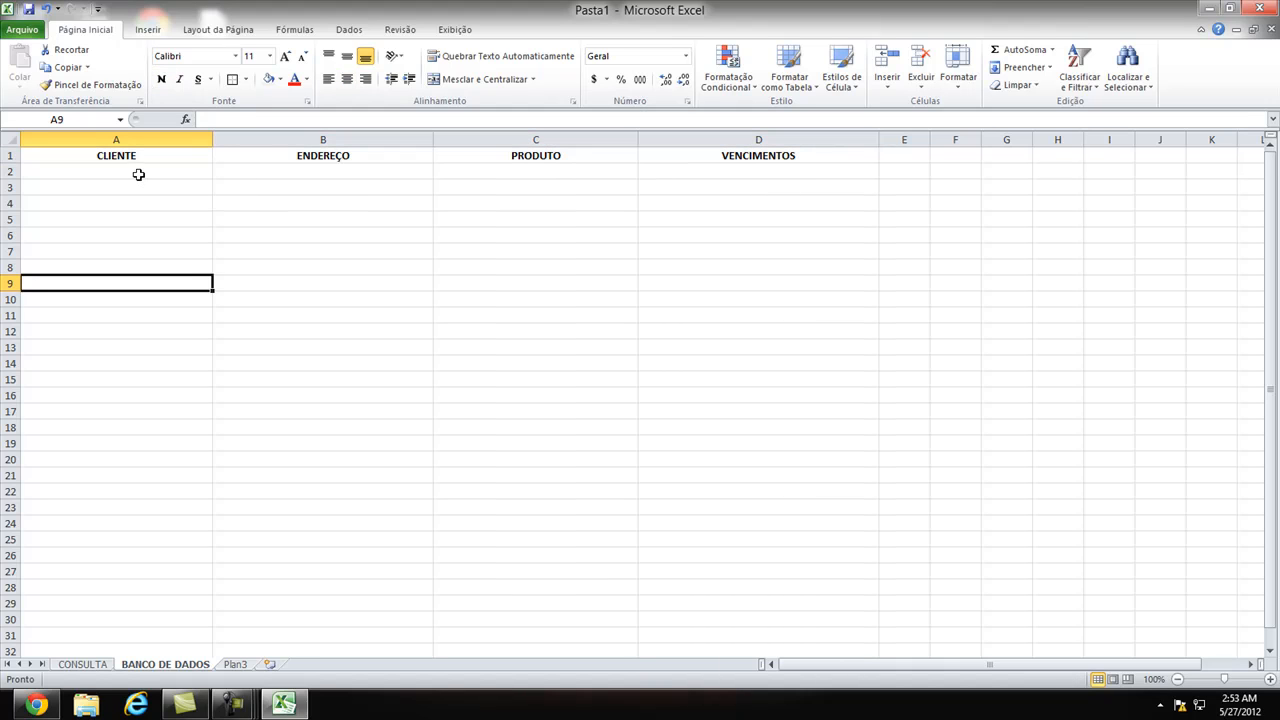
Step: Select all cells of the BANCO DE DADOS sheet and assign them the range name clientes
key(ctrl+t)
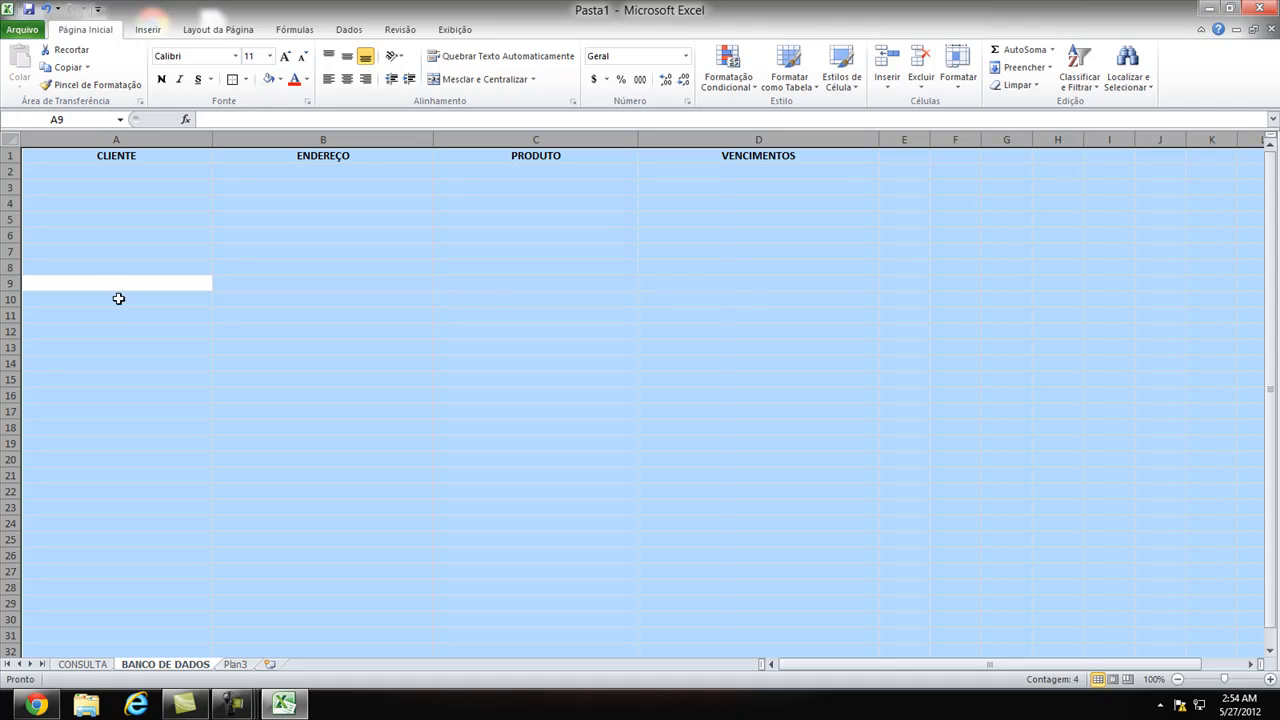
click(70, 118)
text(f)
key(BackSpace)
key(BackSpace)
key(BackSpace)
key(BackSpace)
key(BackSpace)
key(Return)
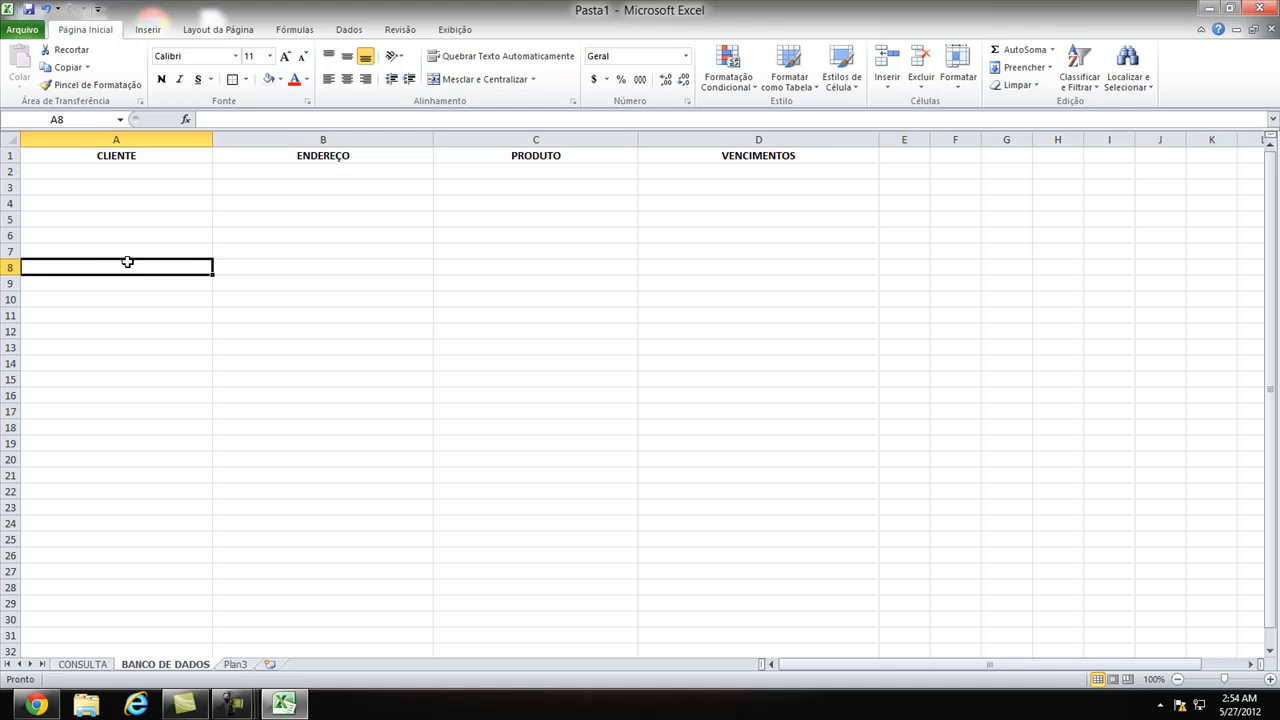
Step: Select the entire BANCO DE DADOS sheet again to check its assigned range name
click(125, 265)
key(ctrl+a)
click(92, 118)
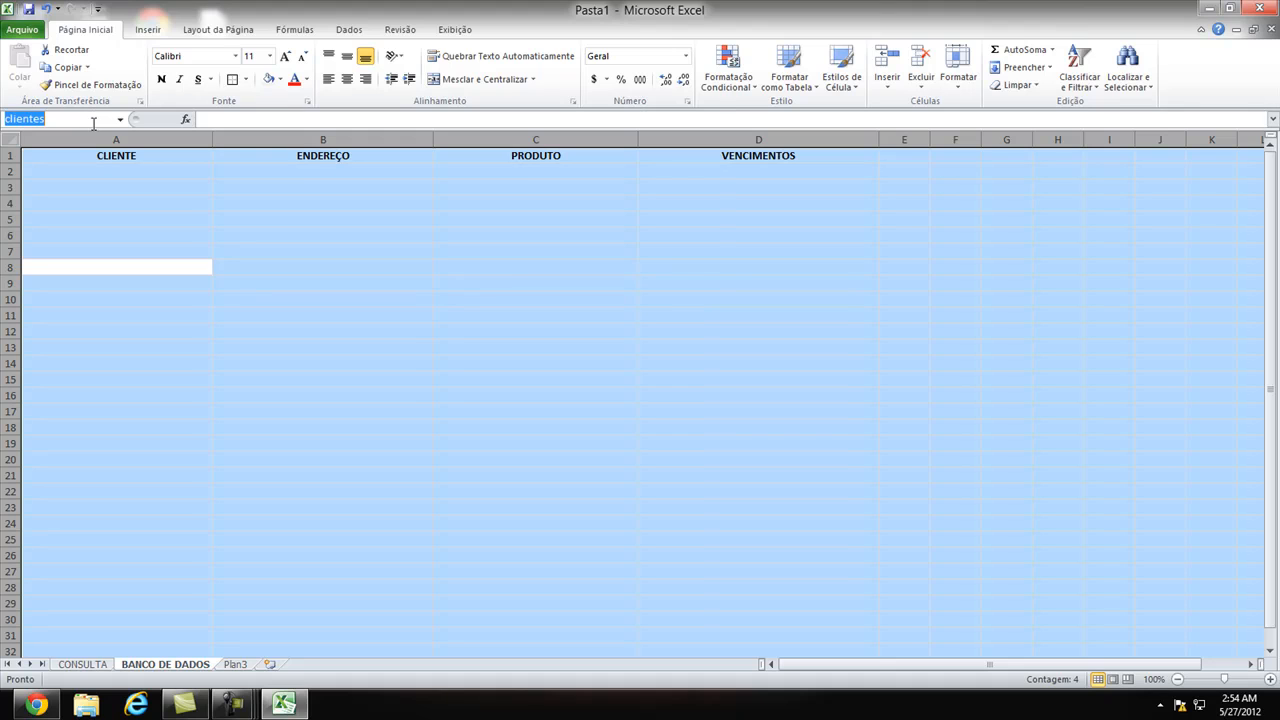
click(108, 231)
click(112, 187)
click(114, 160)
click(116, 316)
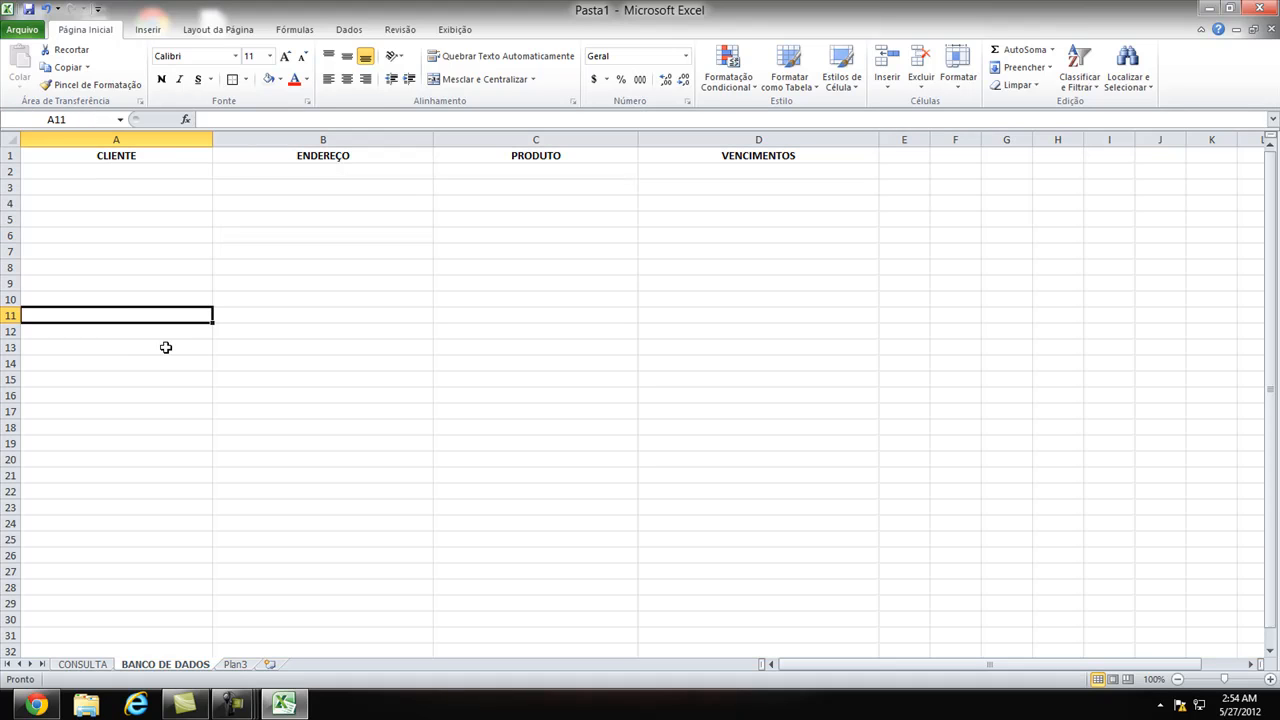
click(171, 157)
shift+click(821, 555)
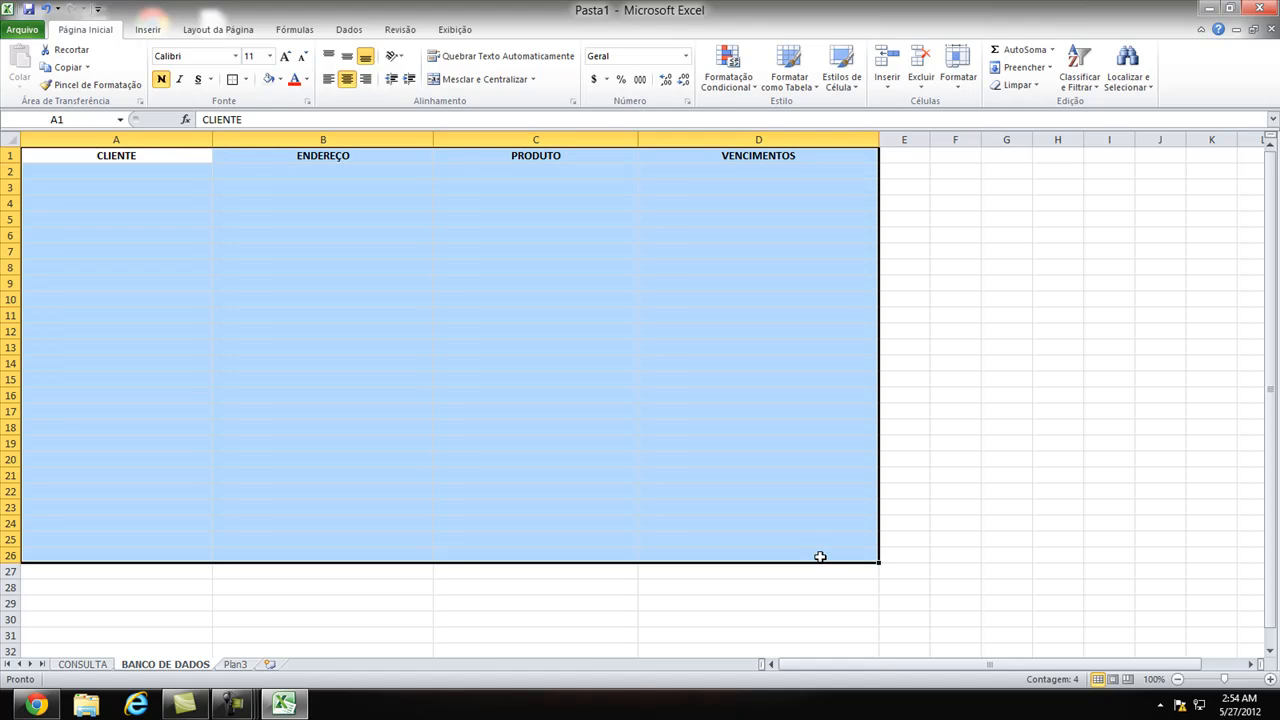
click(346, 391)
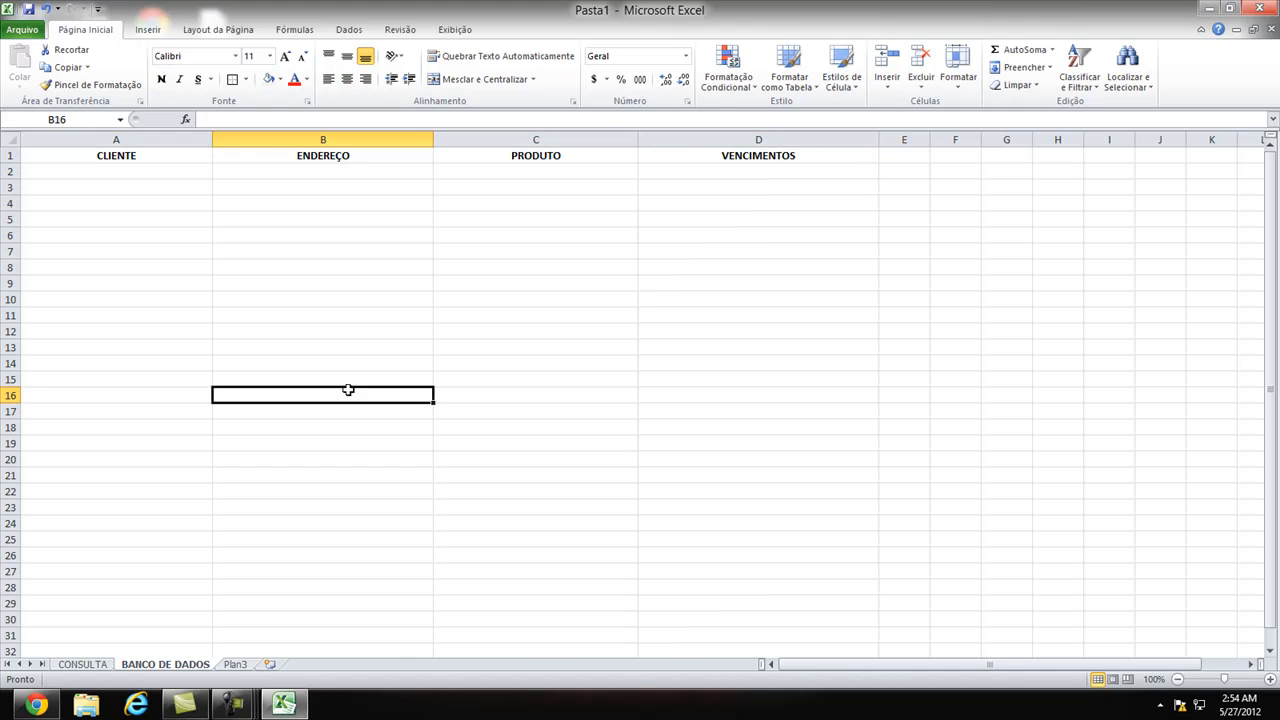
click(217, 237)
click(155, 199)
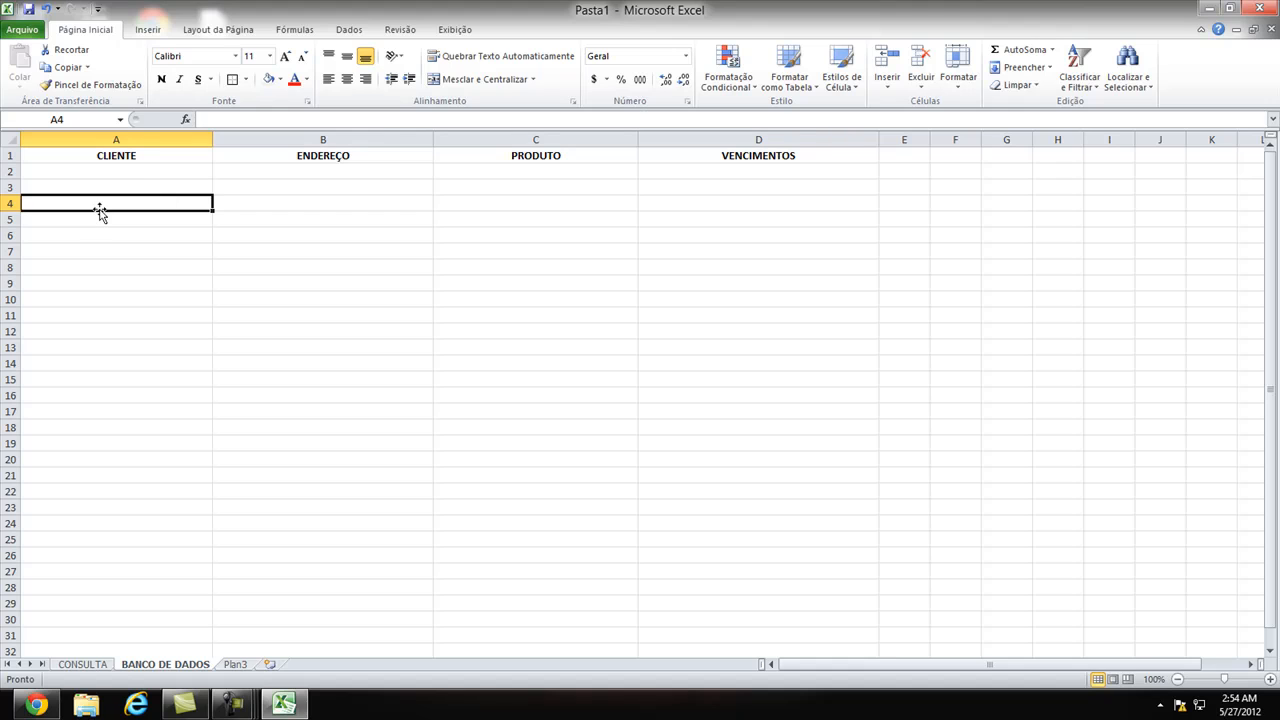
Step: Enter the first customer's full name in A2 and their street address in B2
click(142, 172)
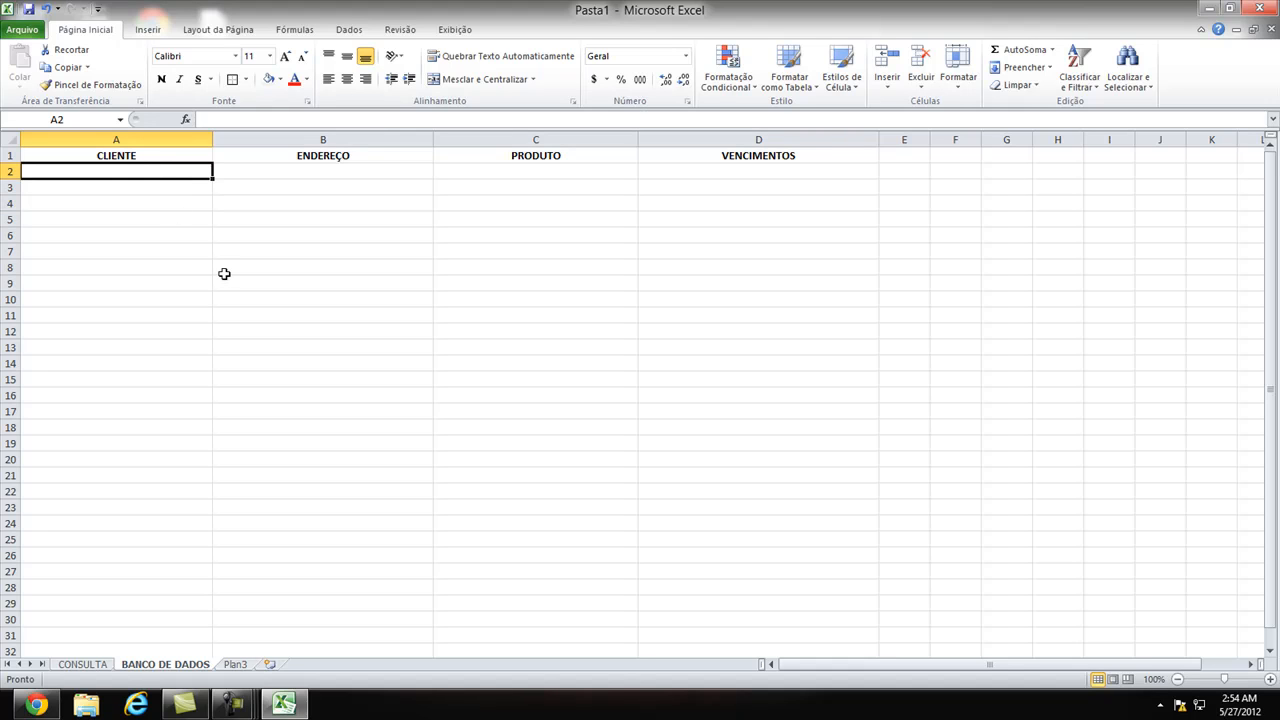
text(JO)
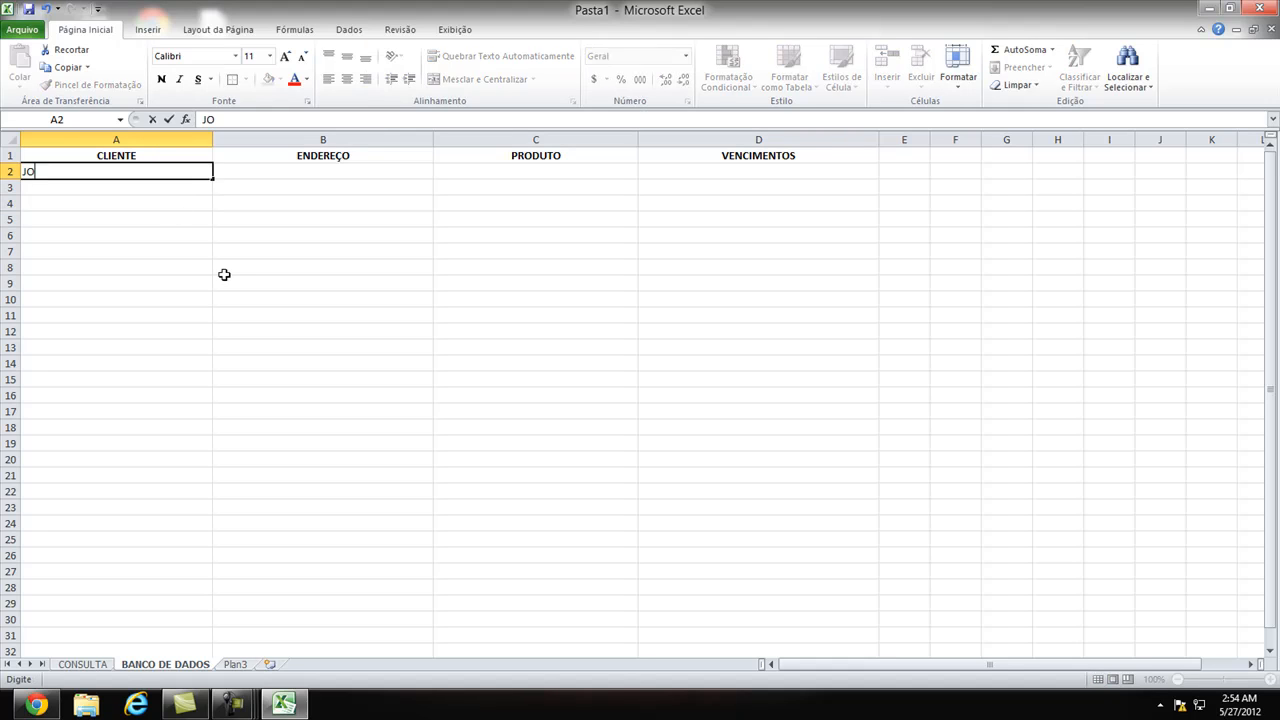
text(ÃO MACHADO)
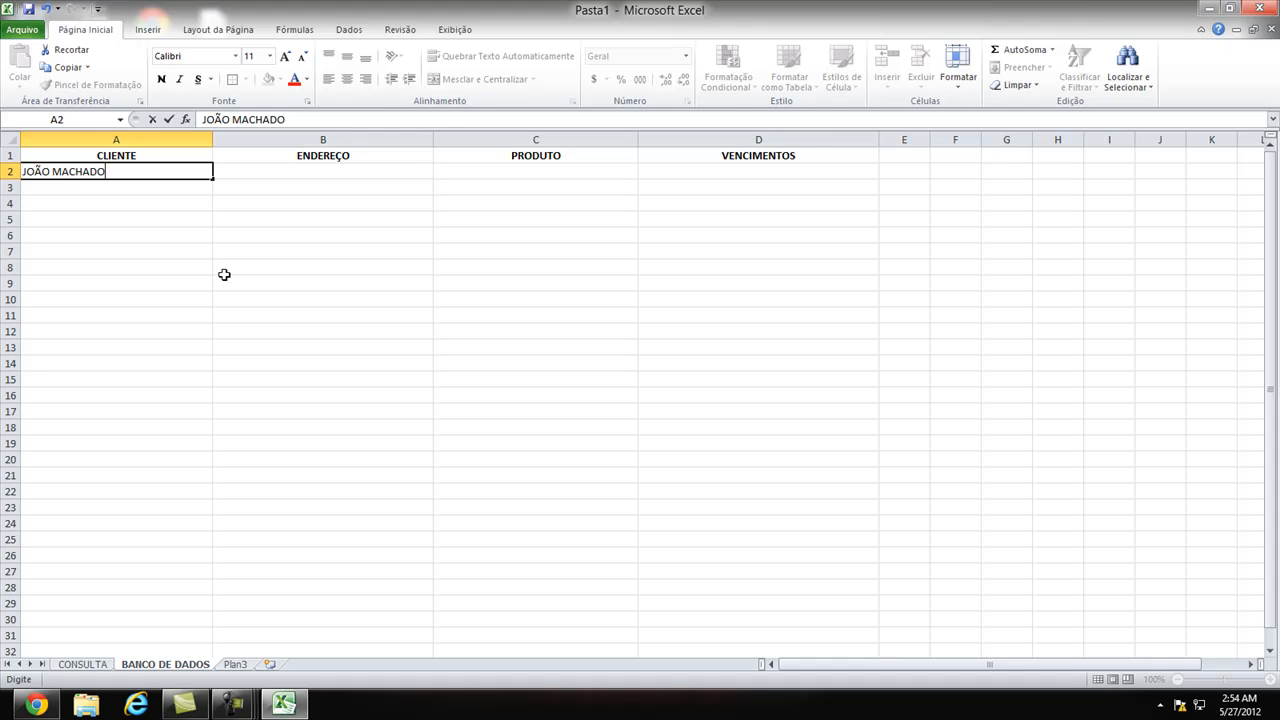
key(Tab)
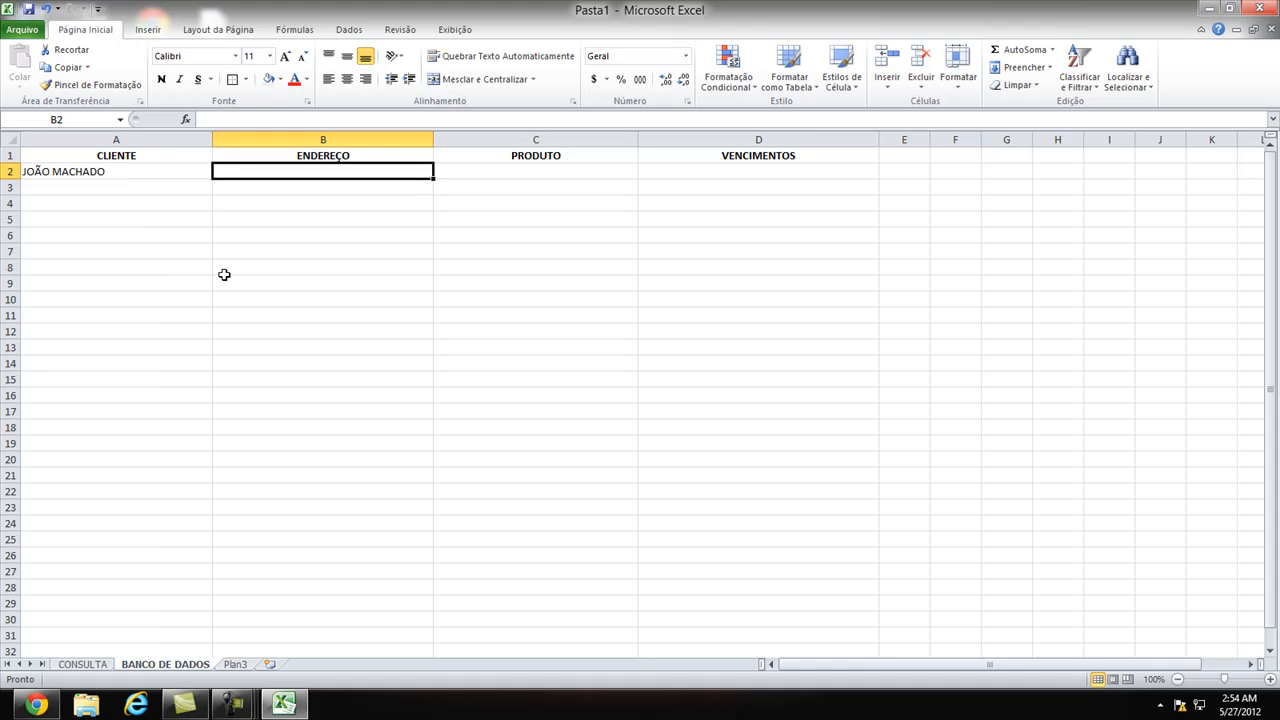
text(R)
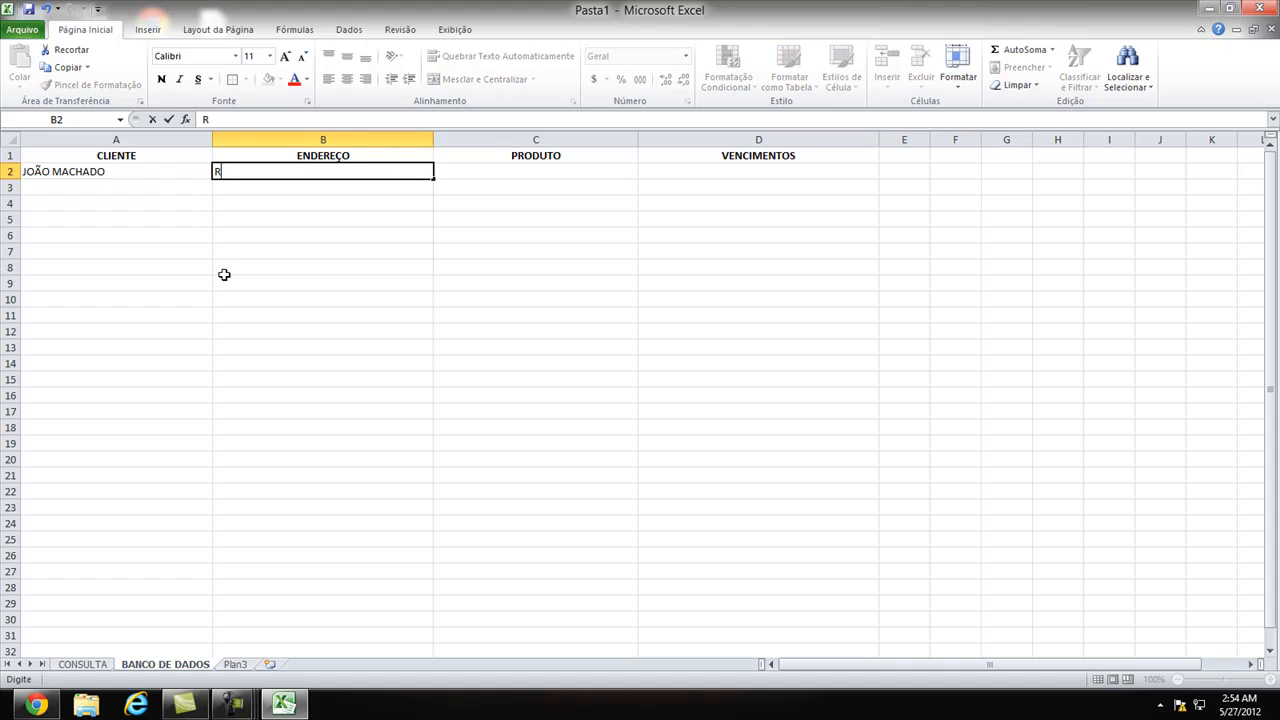
text(UA 7 DE AB)
text(RU)
text( CENTRO)
key(Tab)
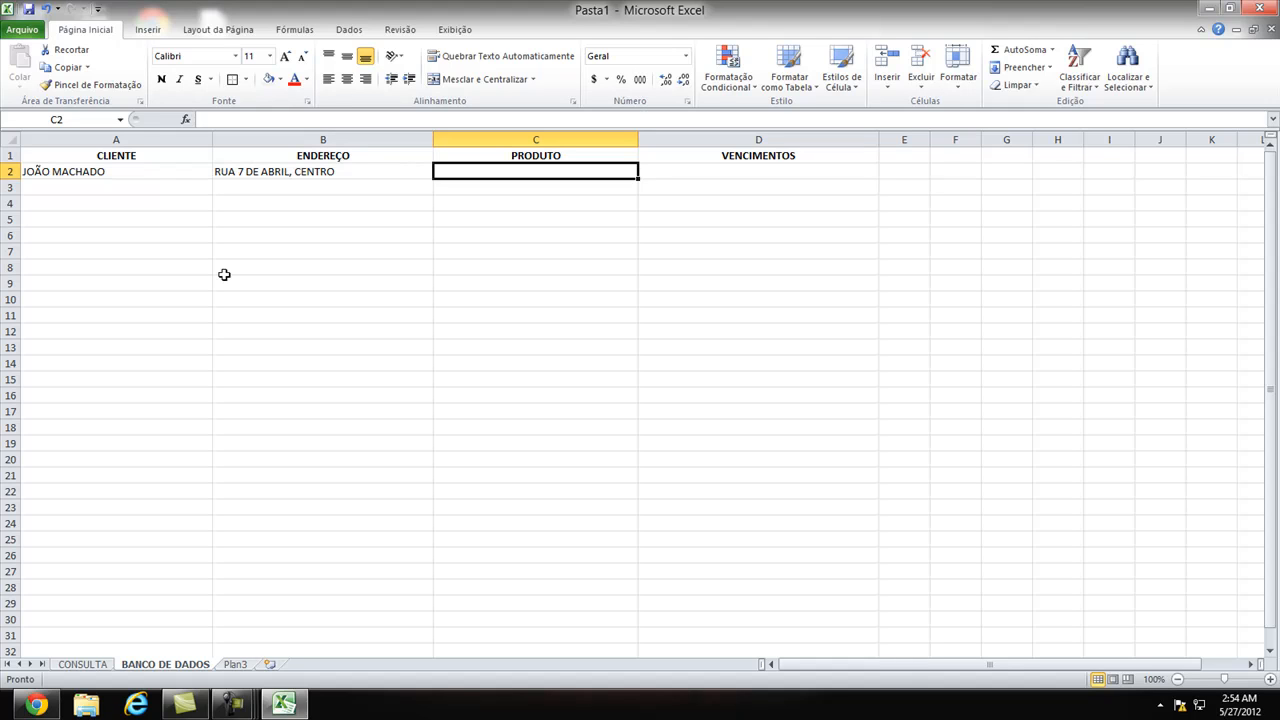
Step: Complete the first customer's record with product VERGALHÃO in C2 and due date 07/MES in D2
text(VERGA)
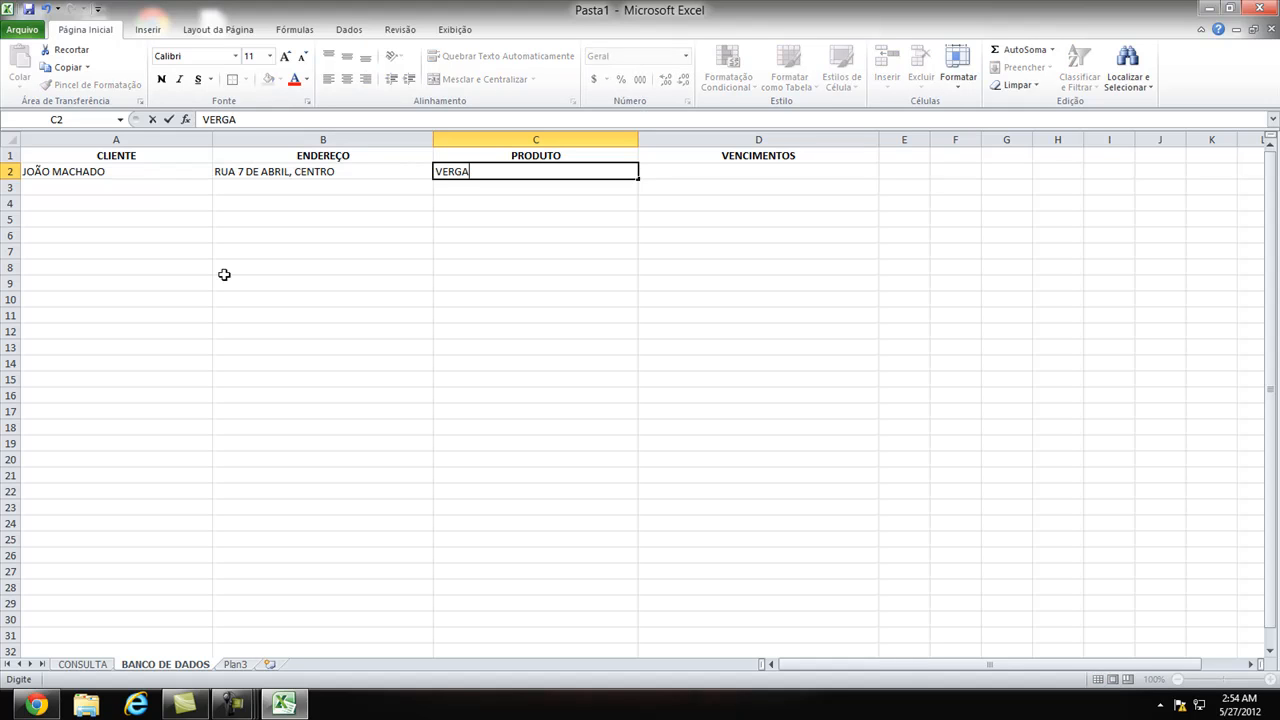
text(LHÃO)
key(Tab)
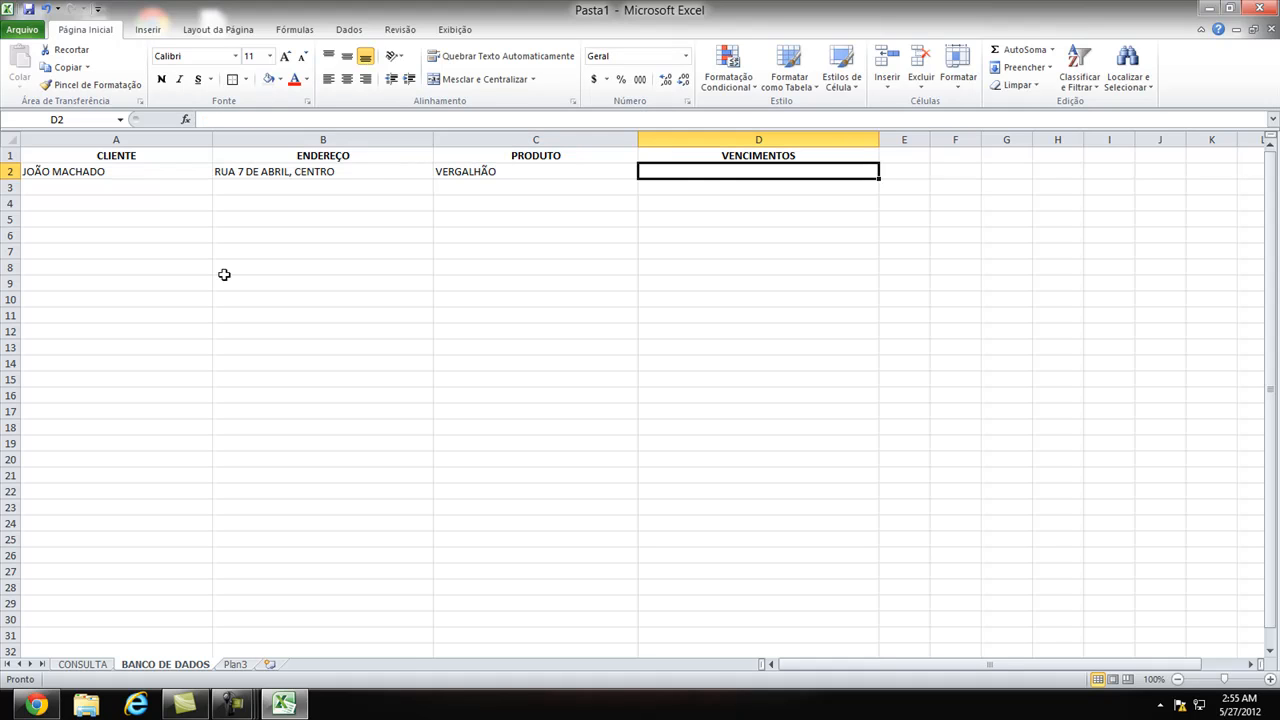
text(07/MES)
key(Return)
key(Return)
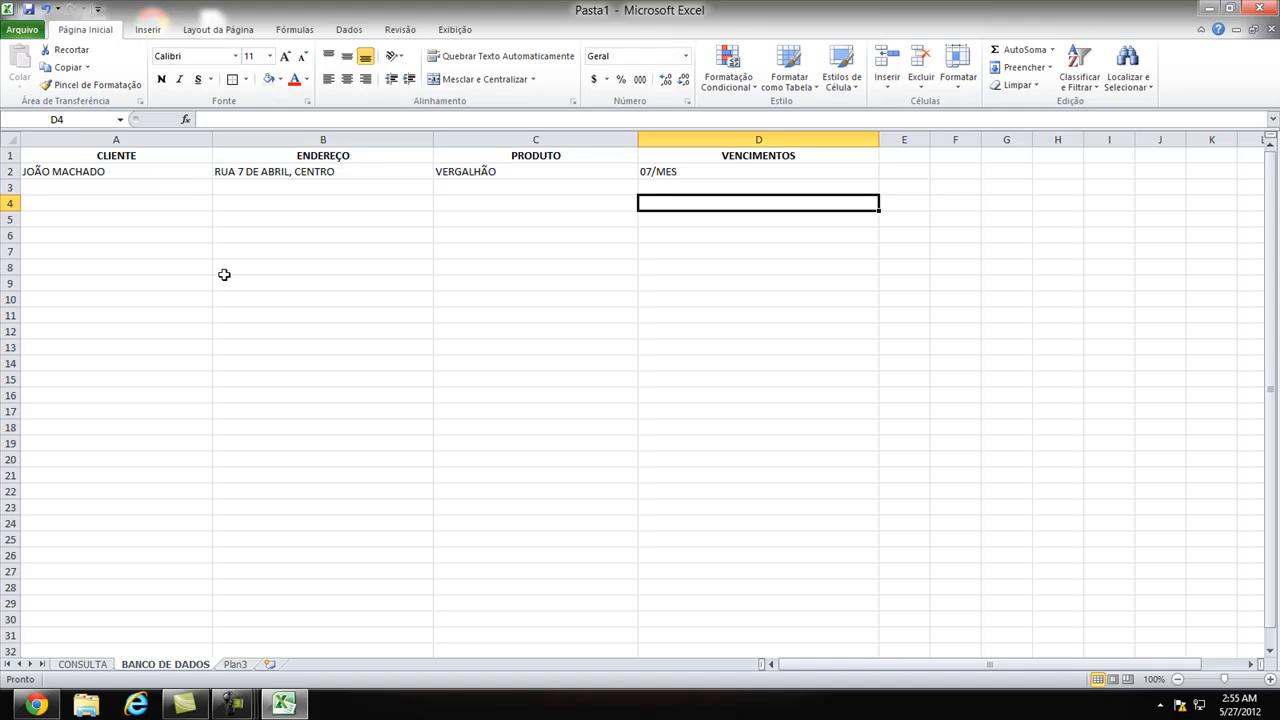
key(Up)
key(Up)
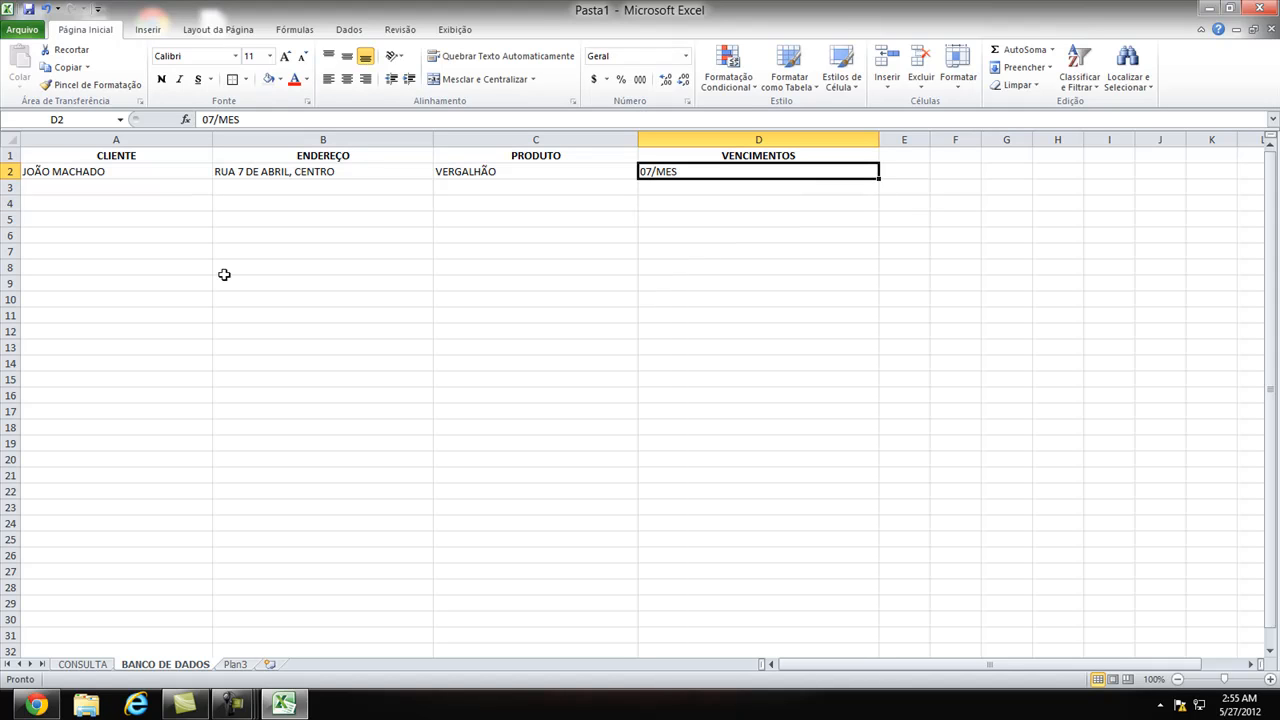
key(Down)
key(Left)
key(Left)
key(Left)
click(437, 378)
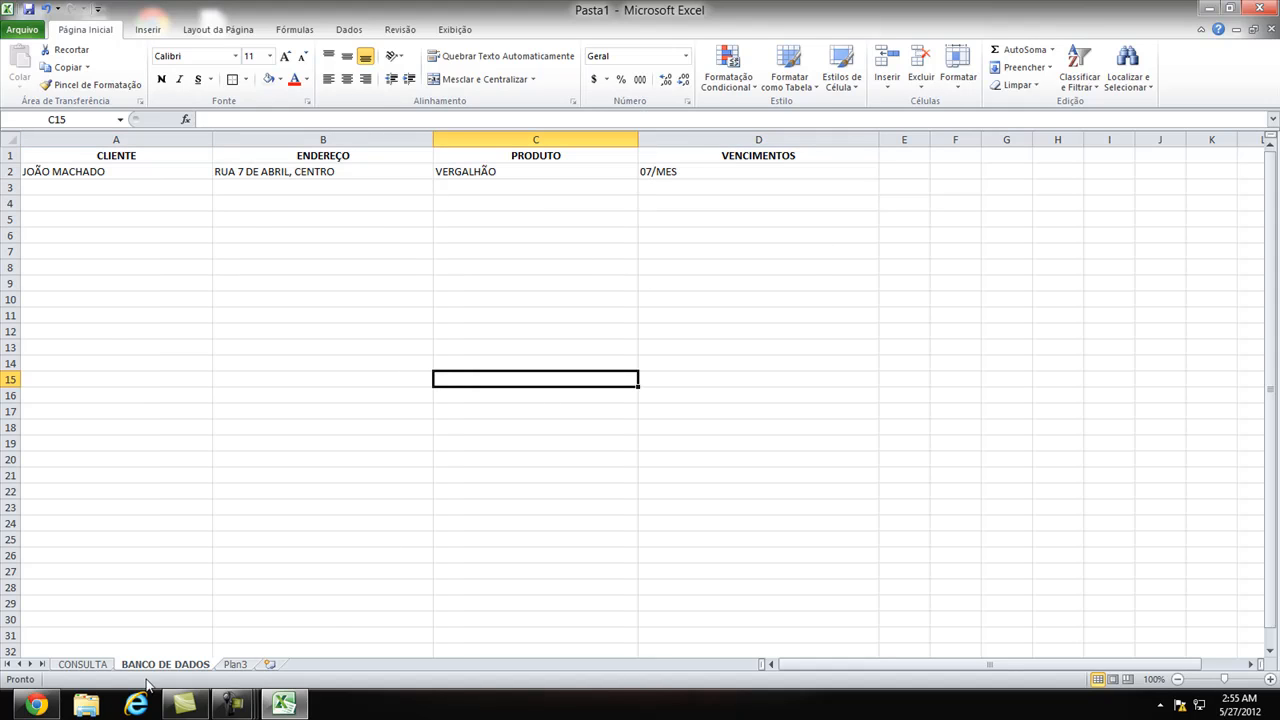
Step: Compare the CLIENTE and ENDEREÇO fields of the CONSULTA form with the data columns on the BANCO DE DADOS sheet
click(102, 665)
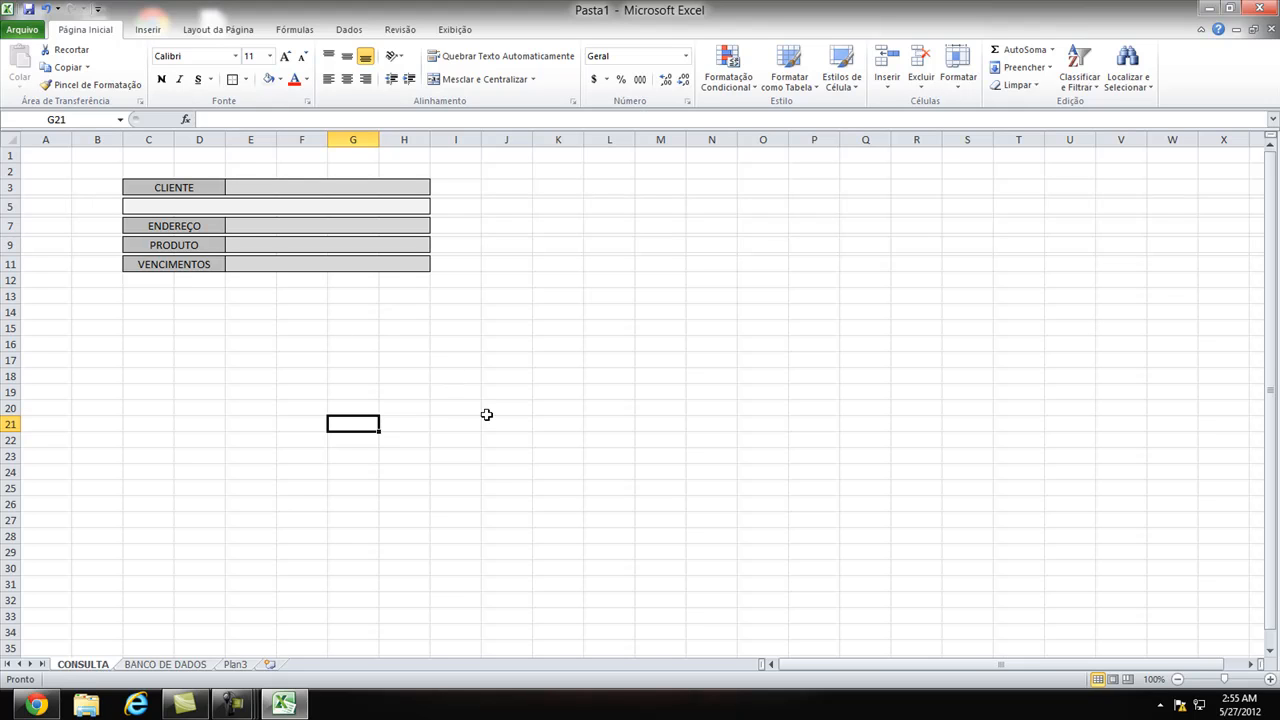
click(168, 221)
click(250, 222)
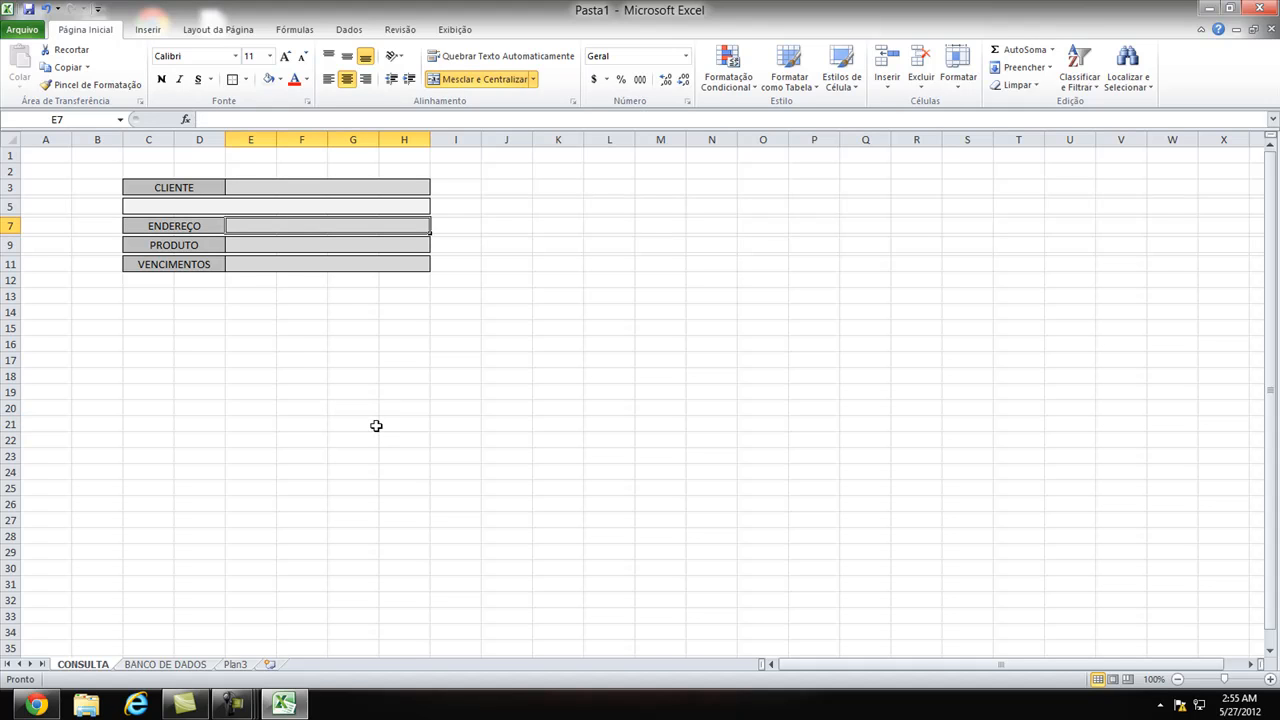
click(246, 119)
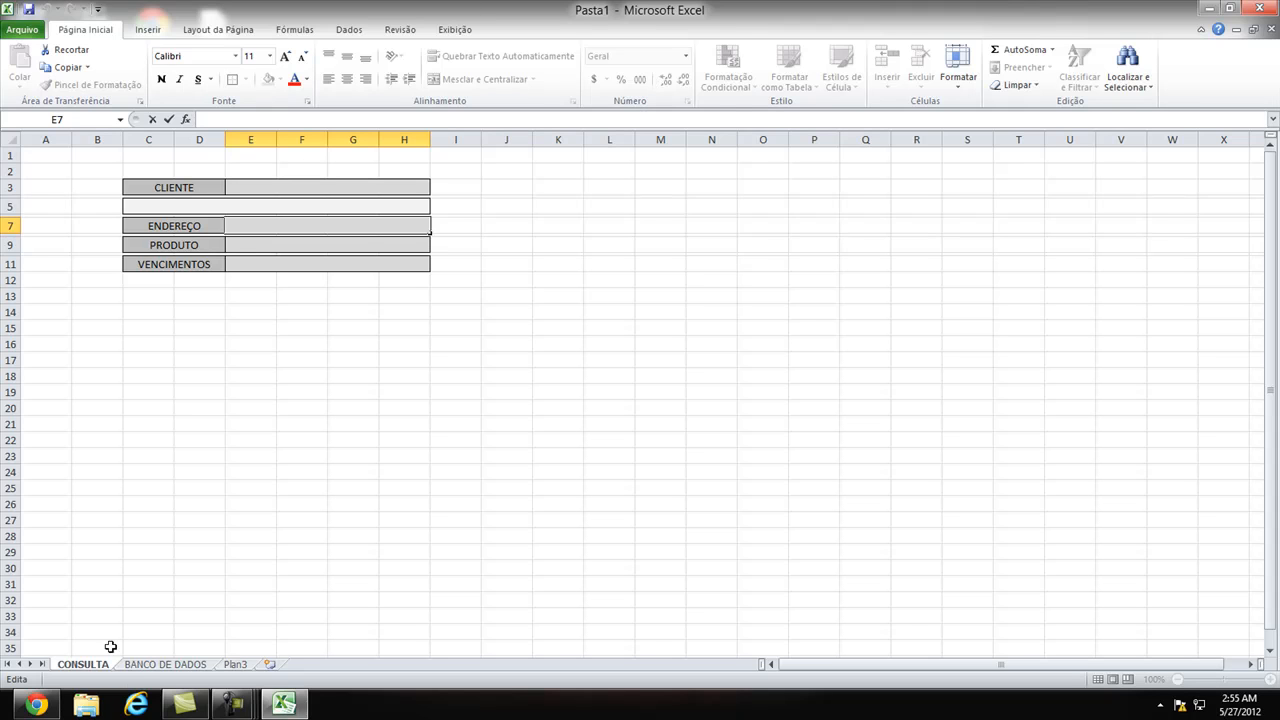
click(150, 665)
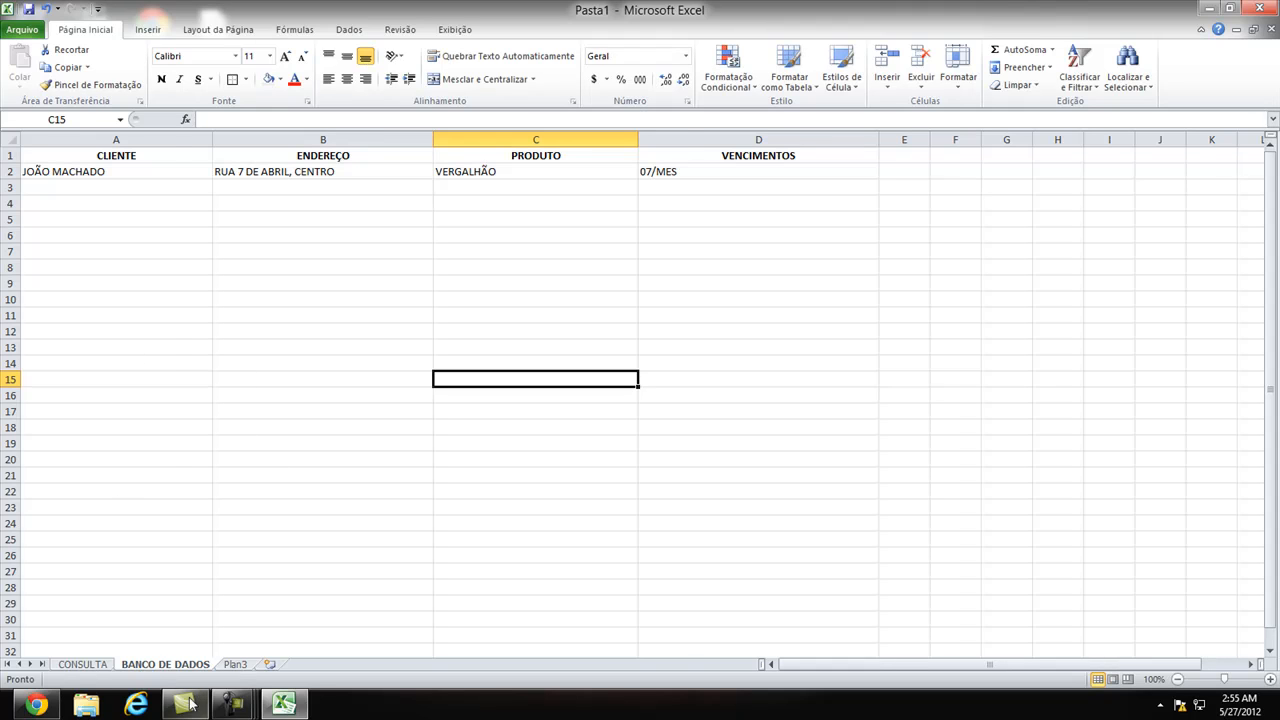
click(105, 666)
click(206, 190)
click(273, 184)
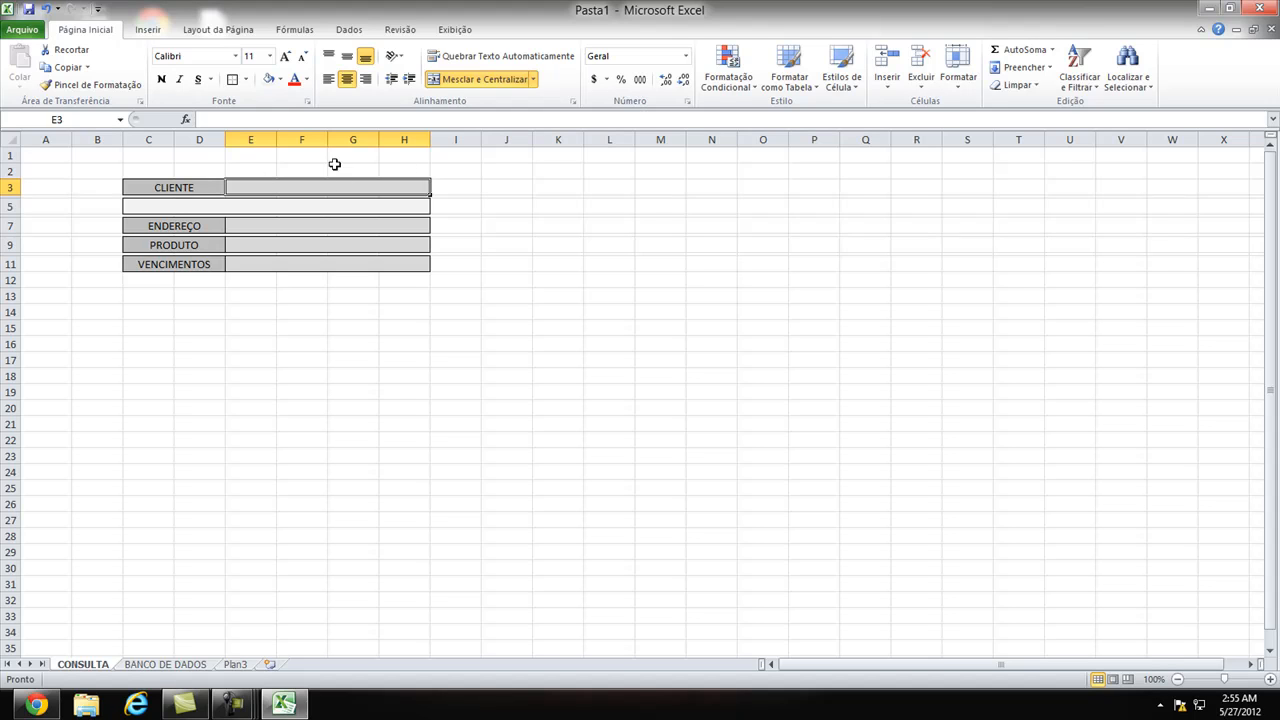
click(197, 187)
click(255, 194)
click(175, 665)
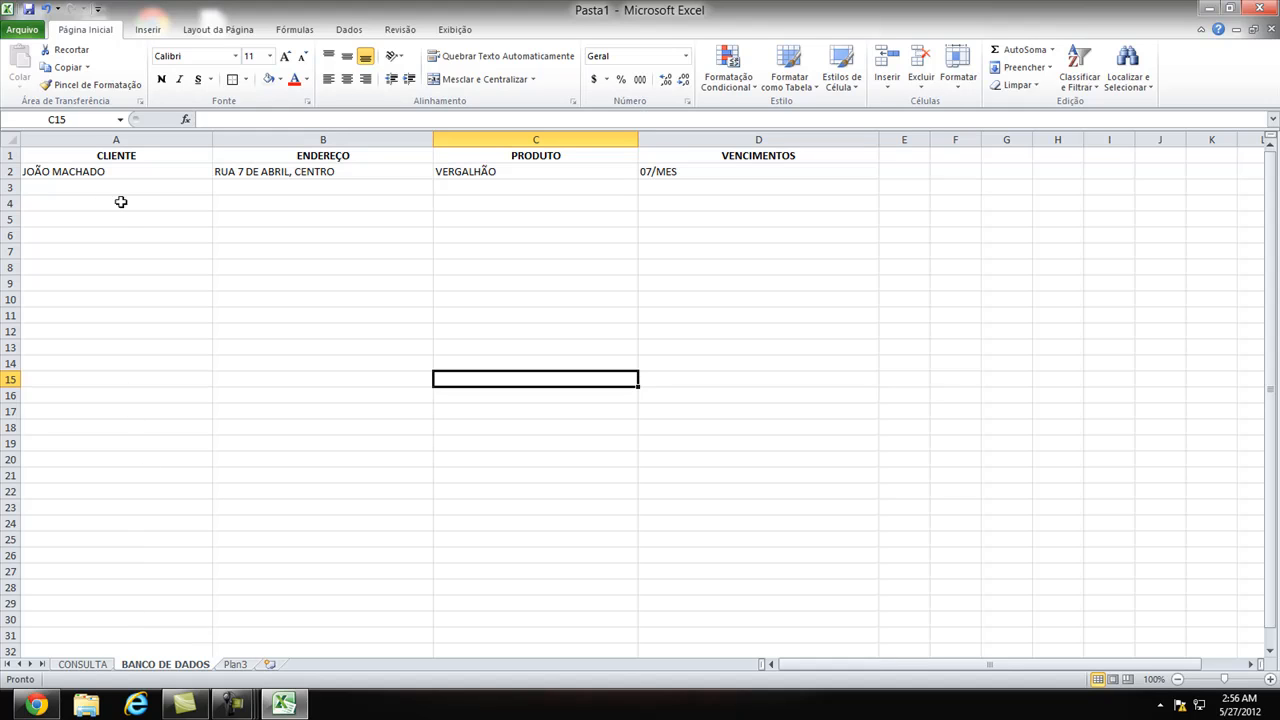
click(103, 171)
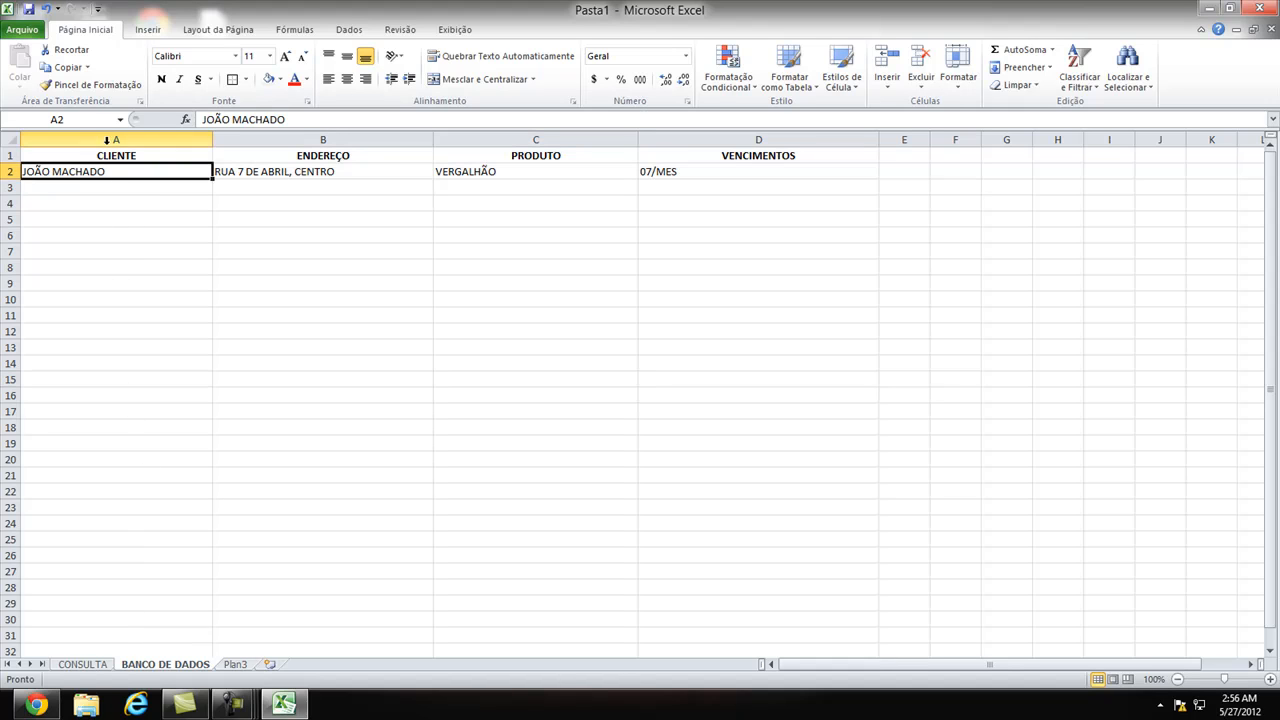
click(298, 188)
click(536, 232)
click(714, 214)
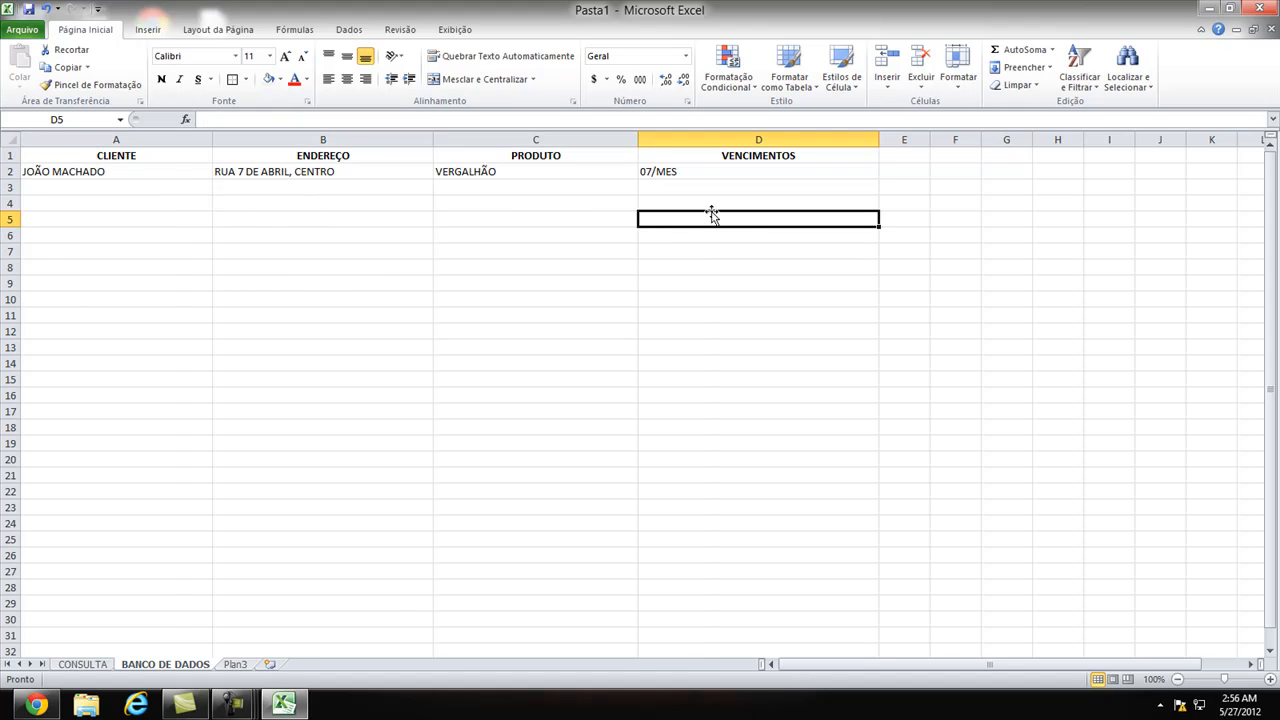
Step: Compare the empty ENDEREÇO cell on CONSULTA with the first customer's record on the BANCO DE DADOS sheet
click(90, 664)
click(231, 227)
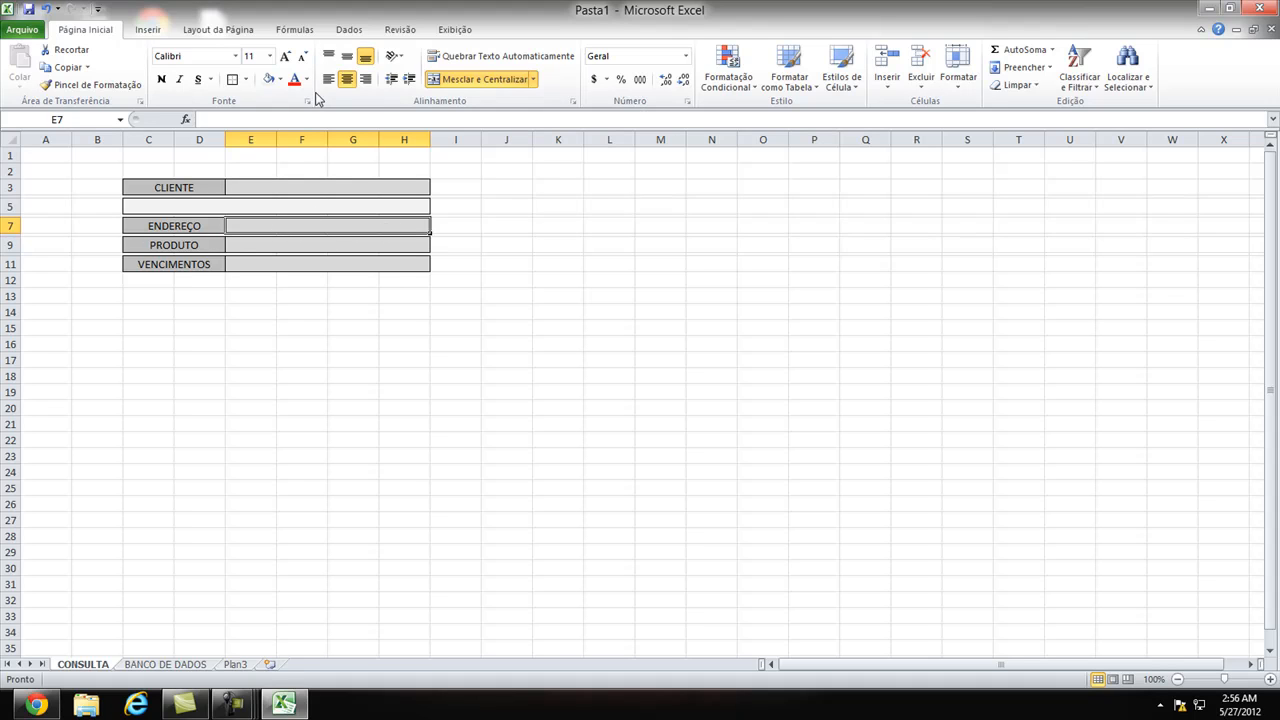
click(311, 121)
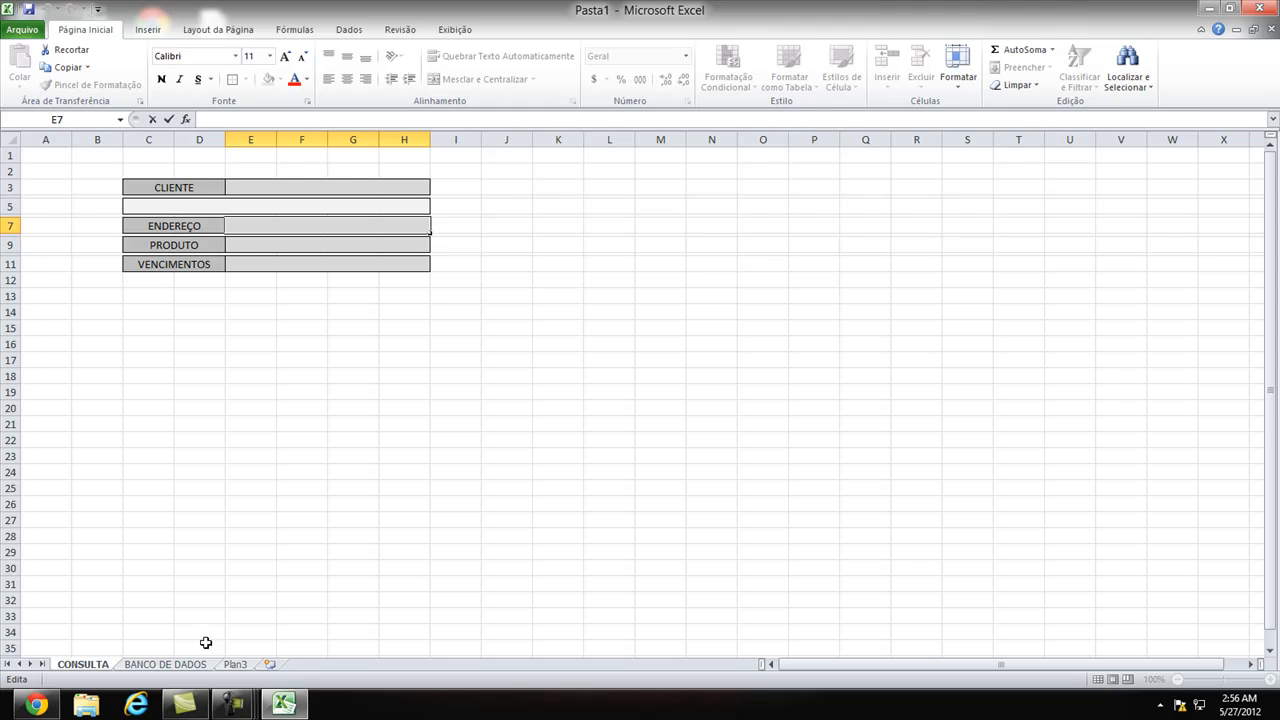
click(180, 666)
click(309, 230)
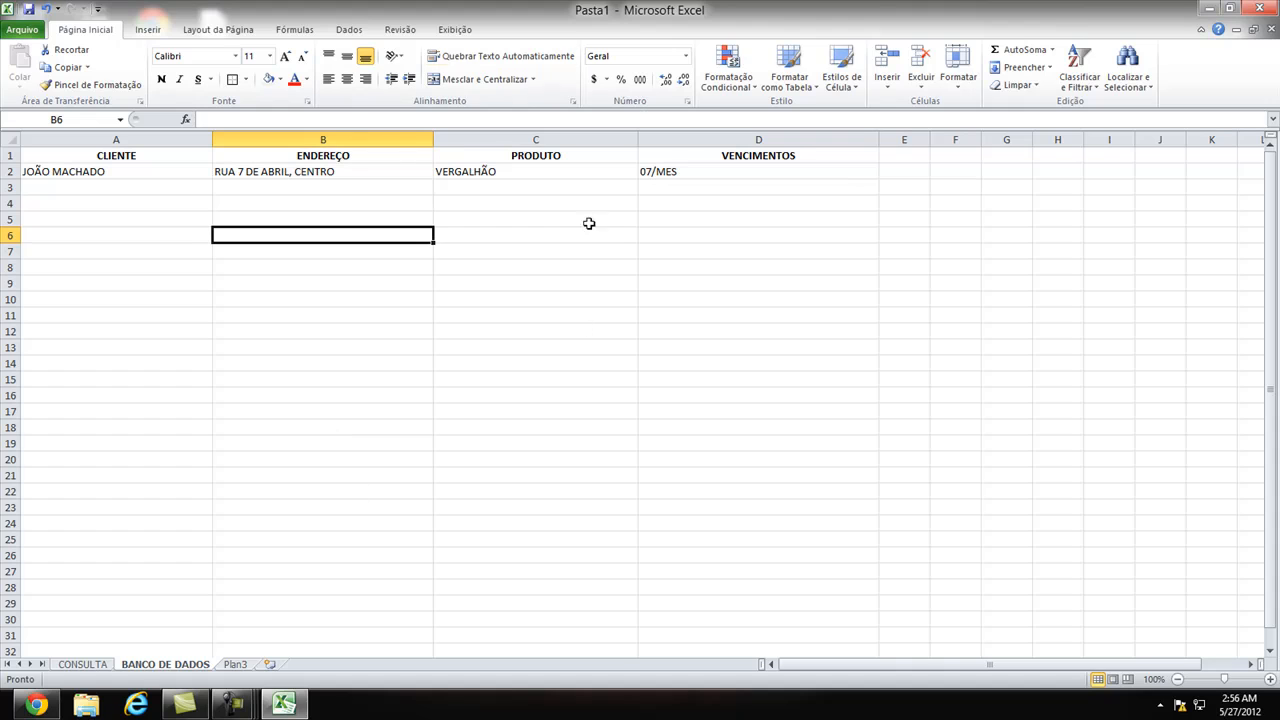
click(130, 175)
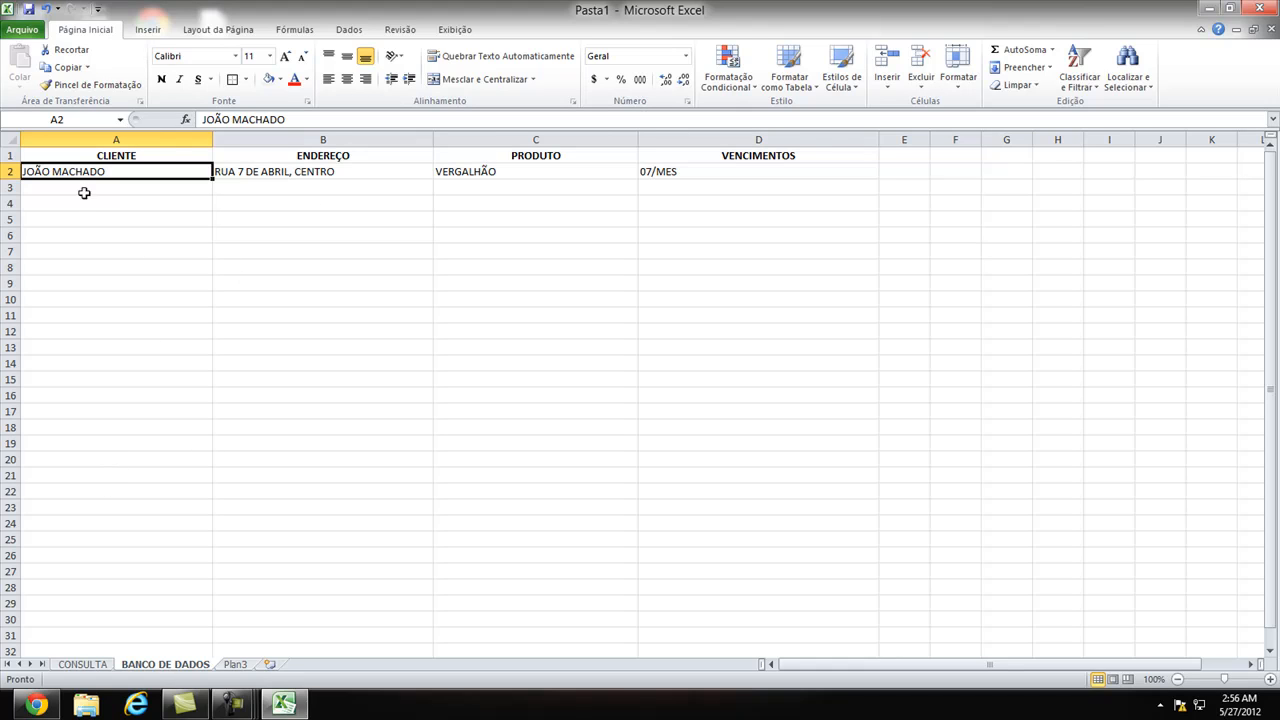
click(298, 204)
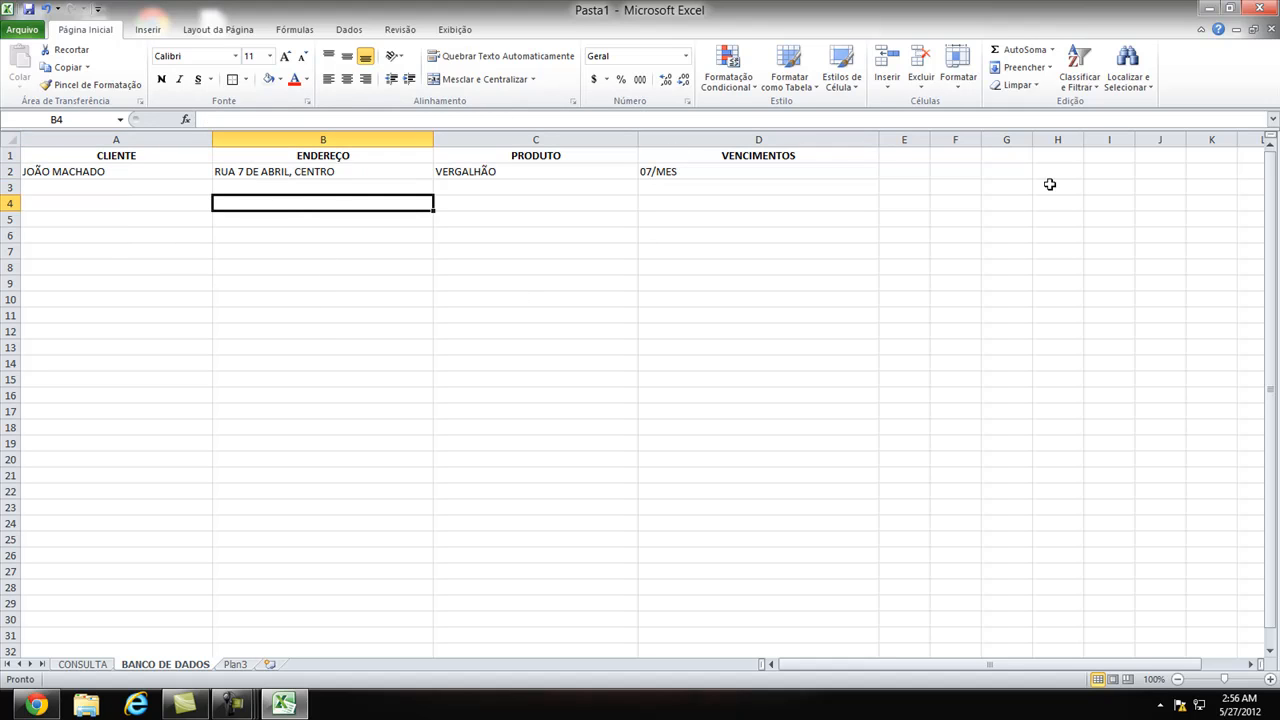
Step: Start a PROCV formula in the ENDEREÇO cell E7 of CONSULTA, using the CLIENTE cell E3 as the lookup value
click(80, 664)
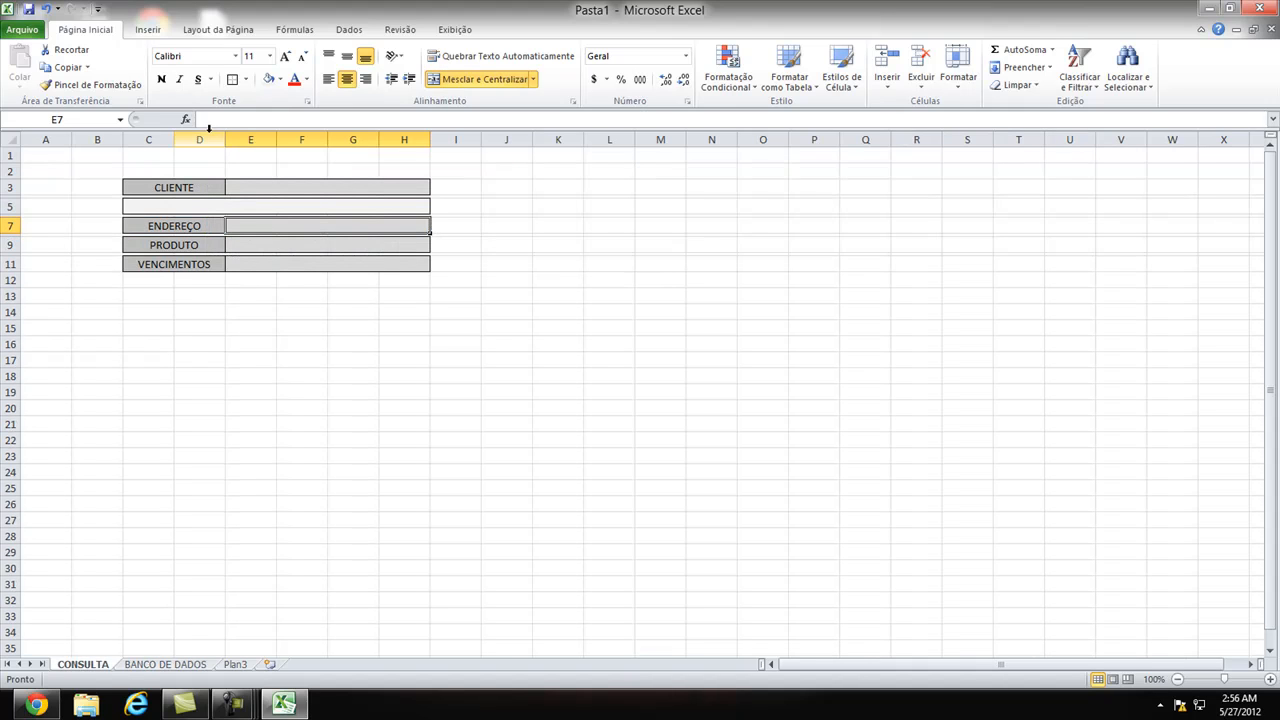
click(376, 278)
click(374, 232)
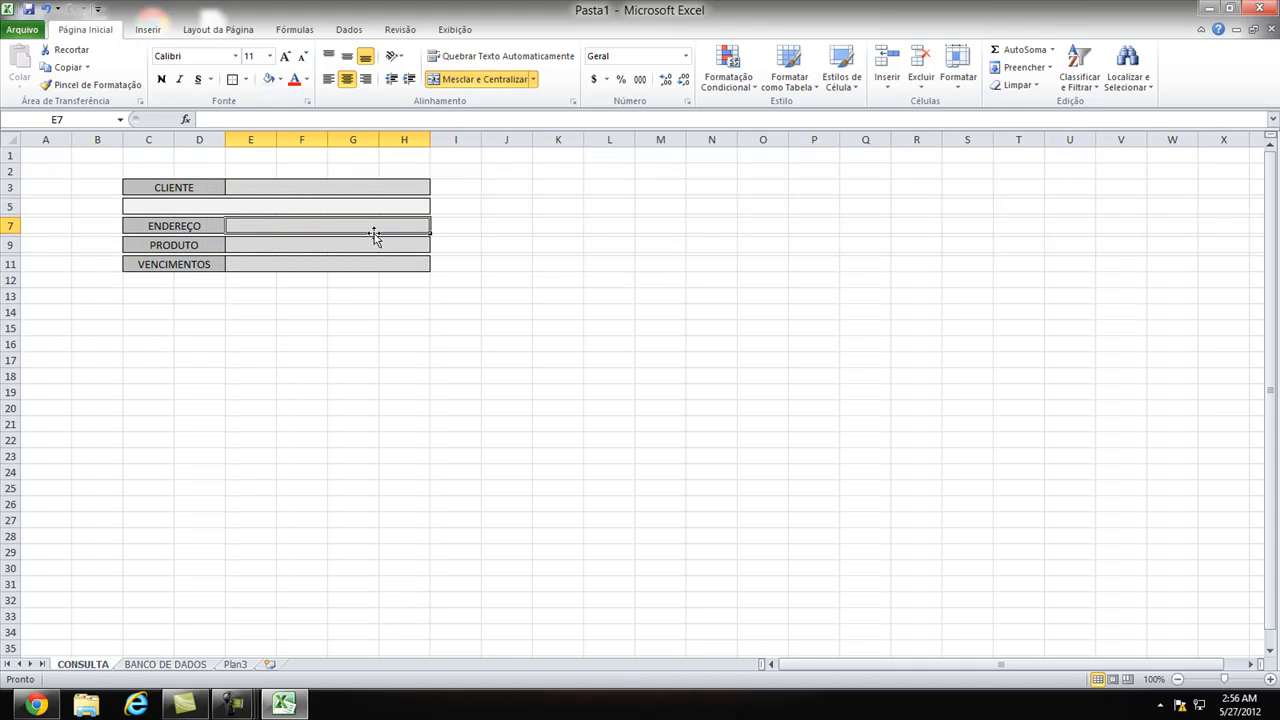
click(333, 117)
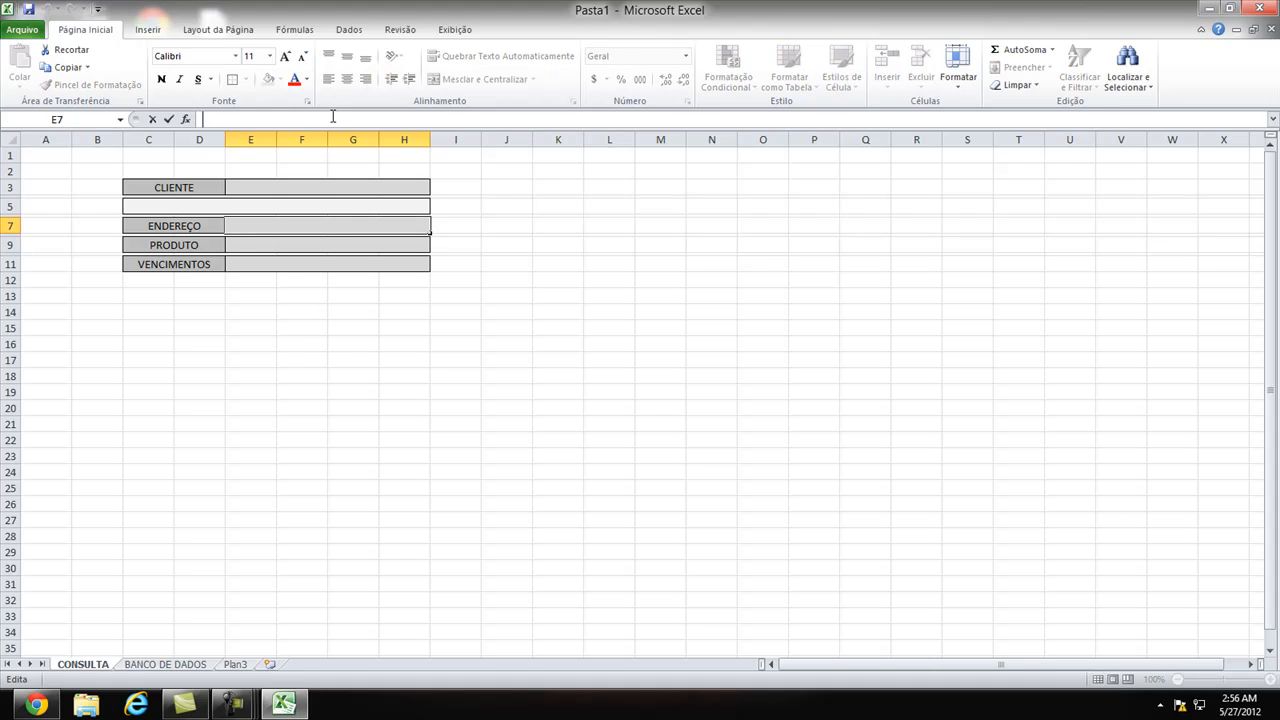
text(=)
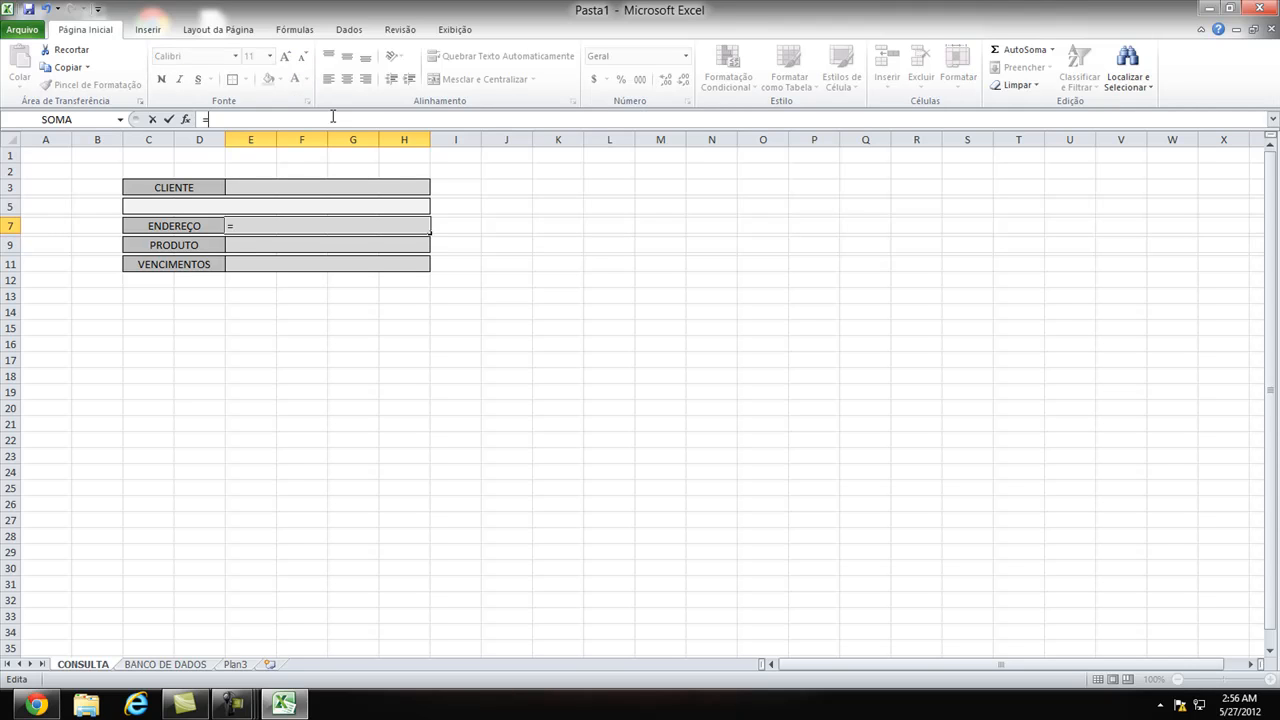
text(PROCV()
key(Left)
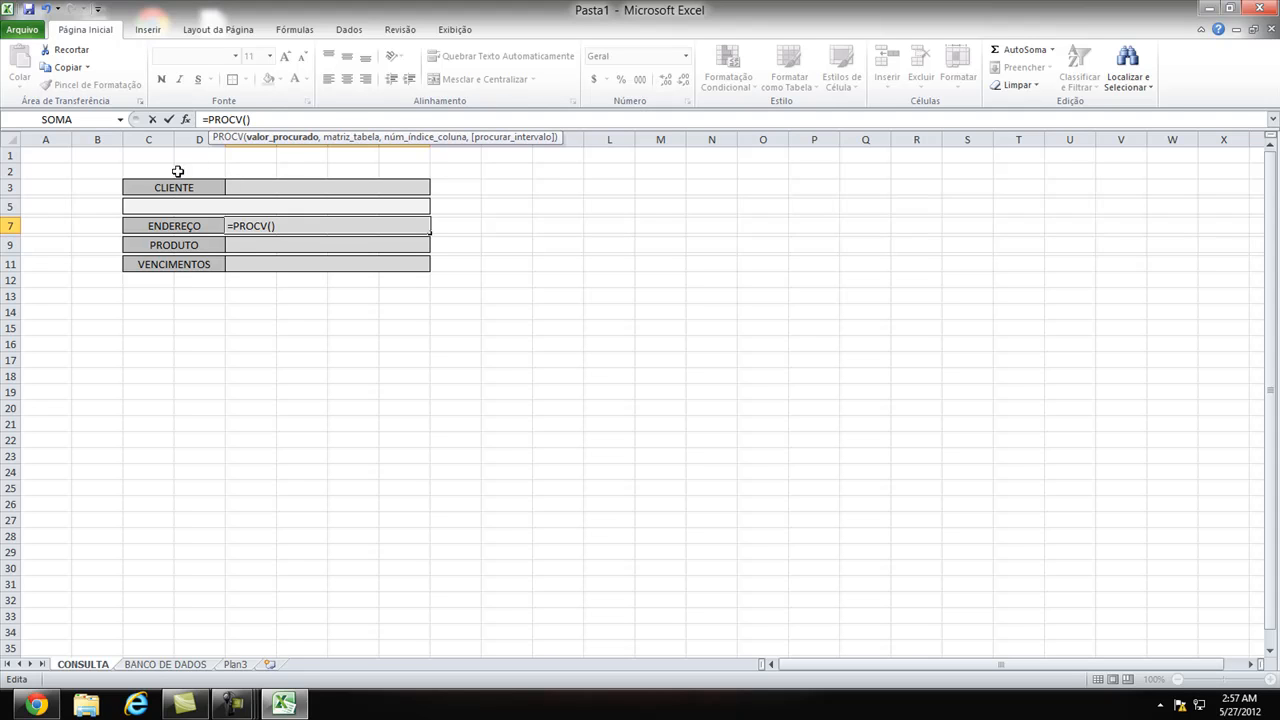
click(268, 187)
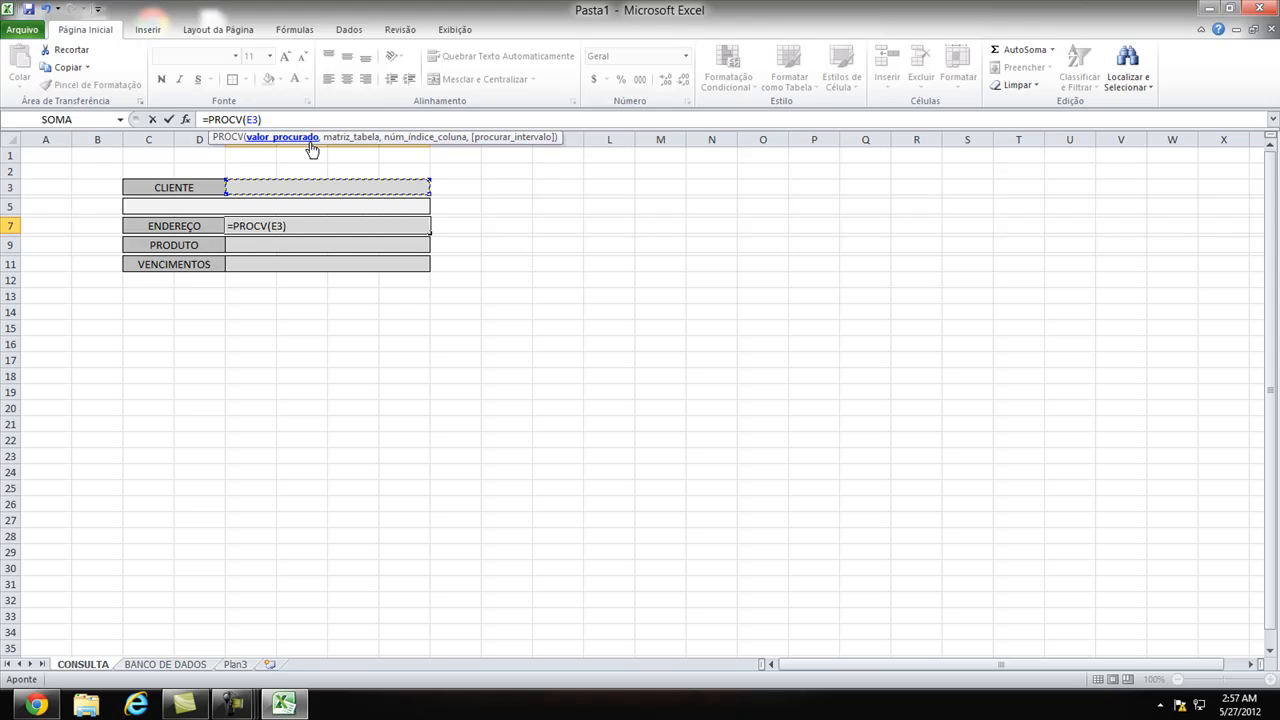
Step: Add the named range CLIENTES as the table argument of the PROCV formula, using a comma as separator
text(;)
text(,)
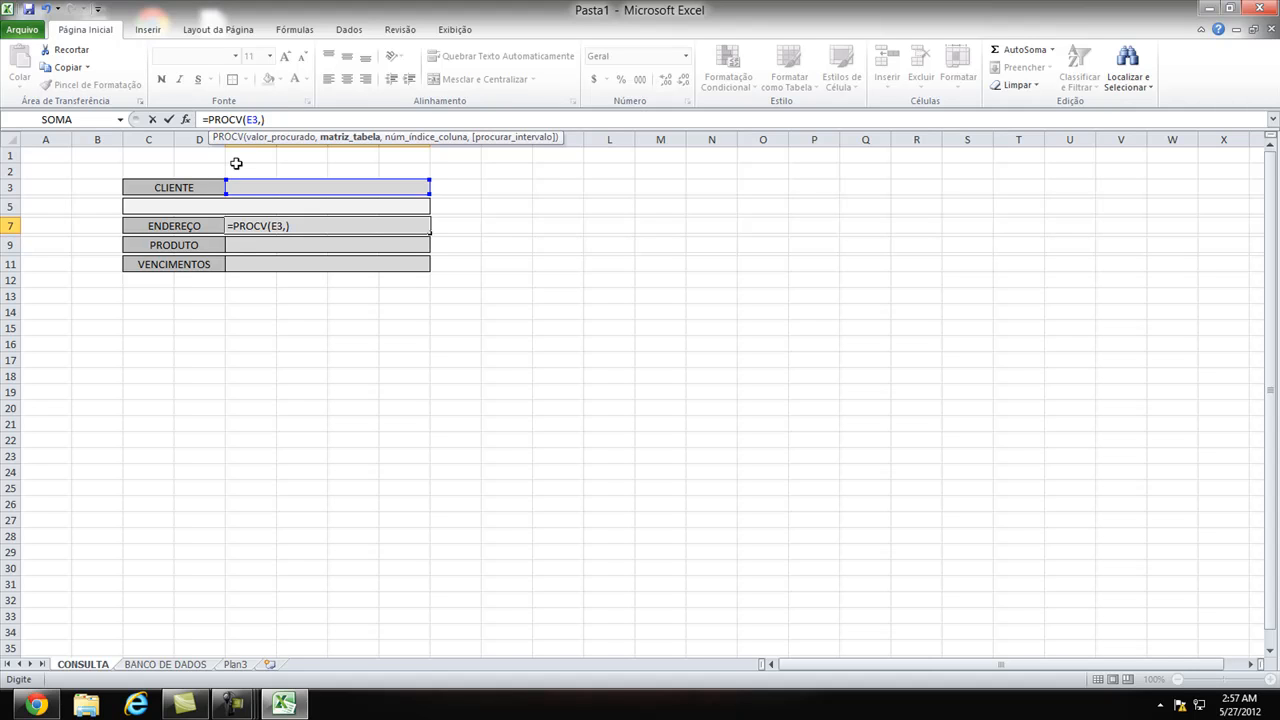
click(258, 120)
text(CLEINTES)
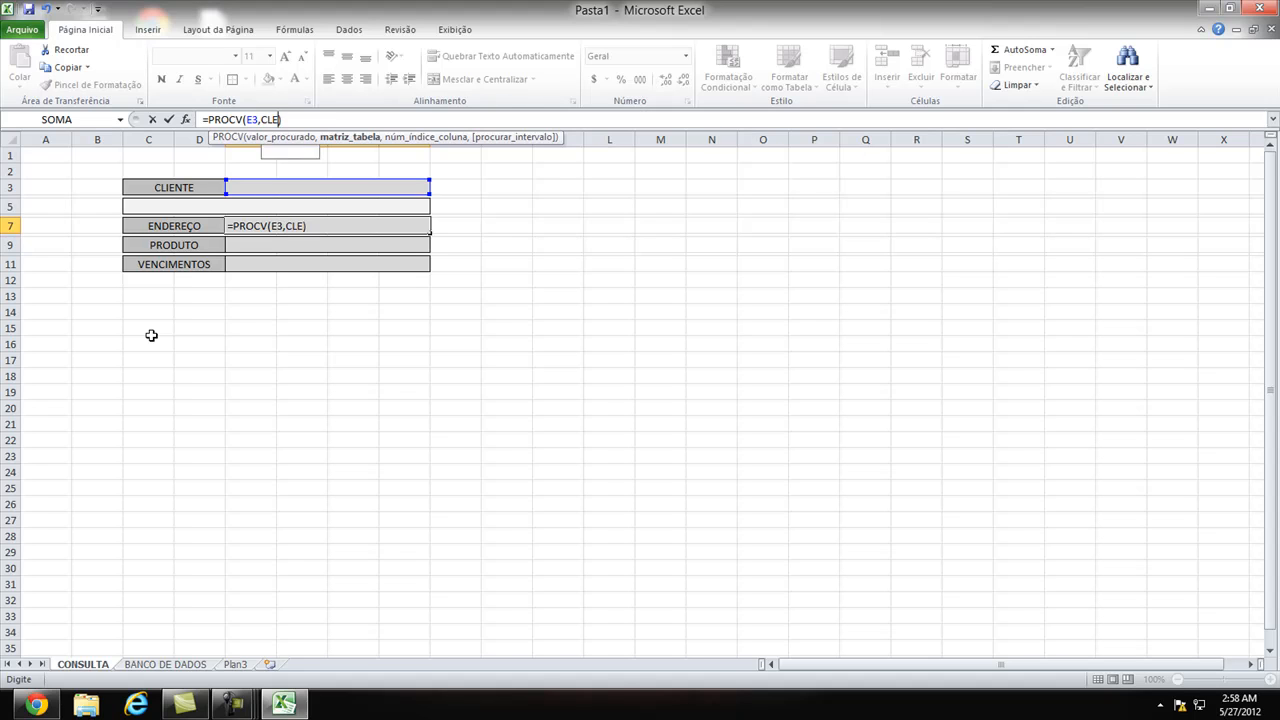
key(BackSpace)
key(BackSpace)
key(BackSpace)
key(BackSpace)
key(BackSpace)
text(IENTES)
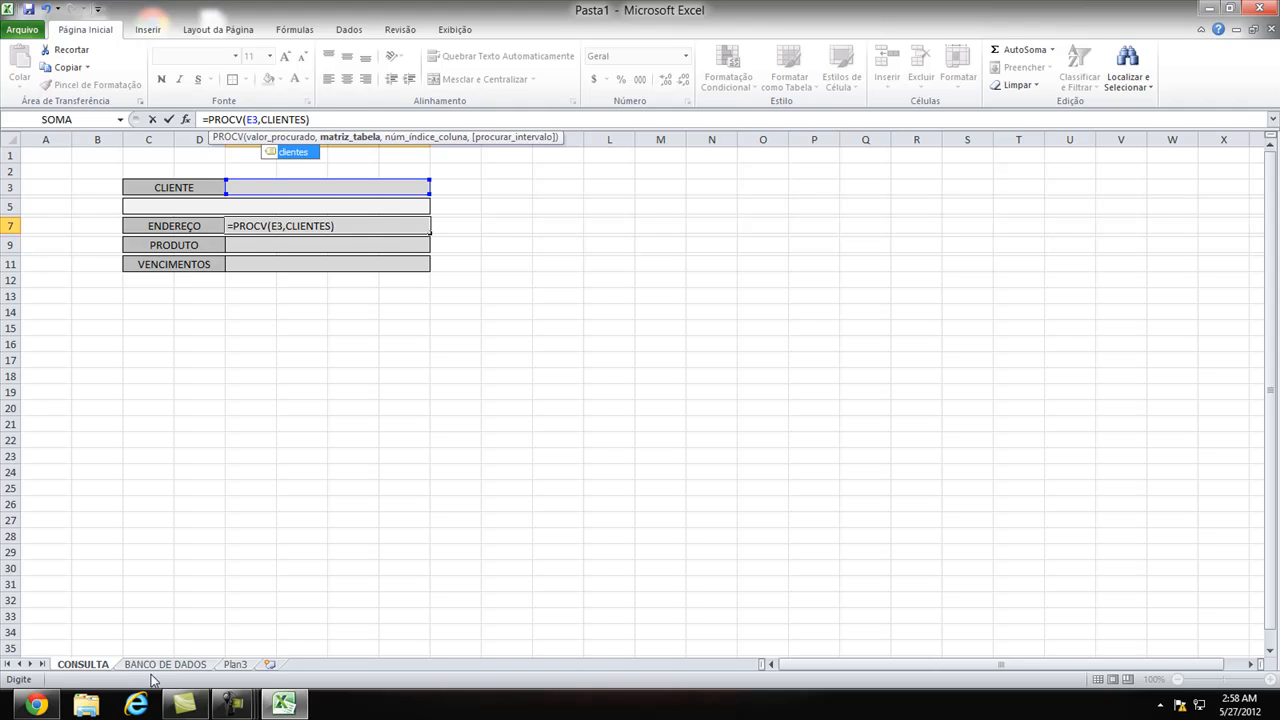
Step: Prefix CLIENTES in the formula with the sheet reference 'BANCO DE DADOS'!
click(263, 119)
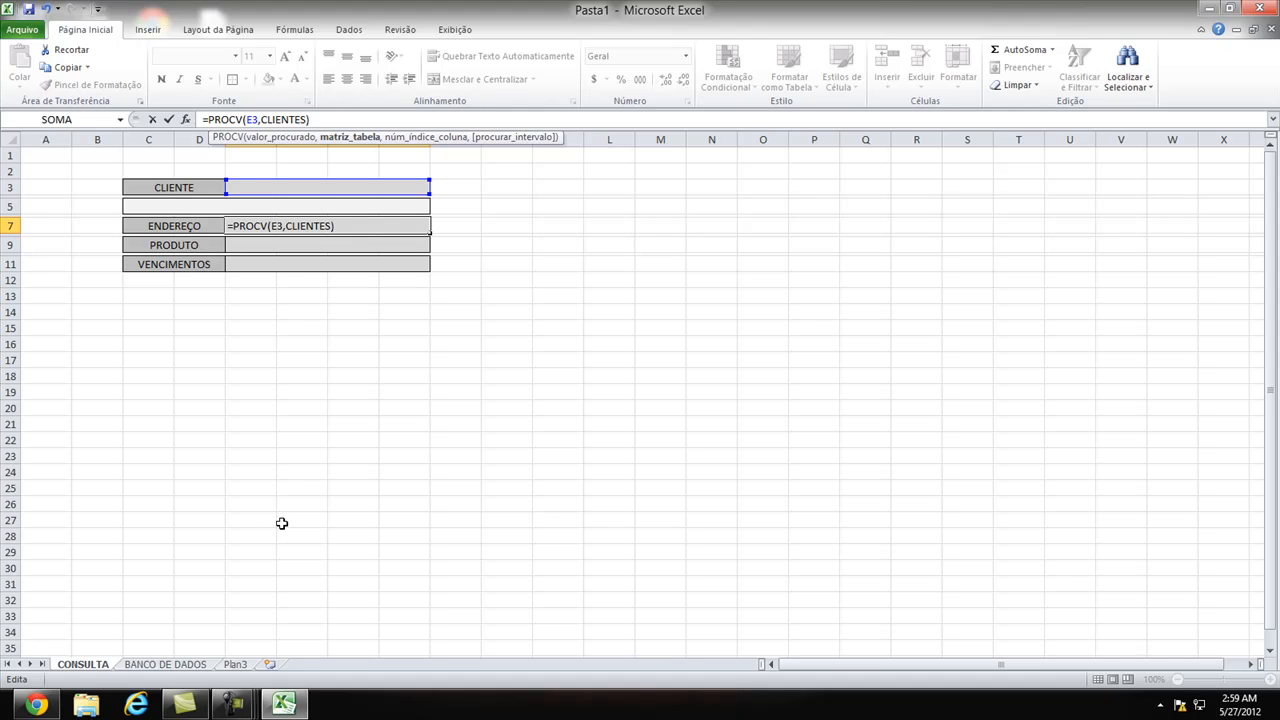
text(')
text(BANCO DE DADO)
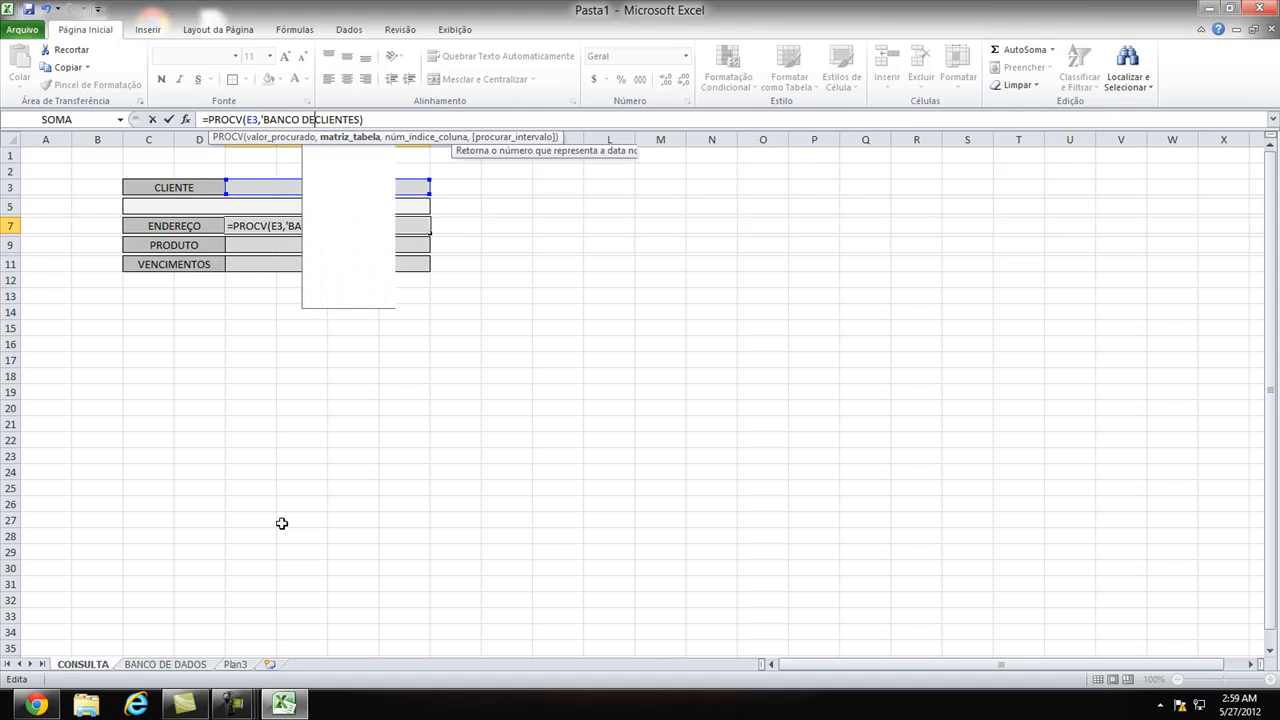
text(S'!)
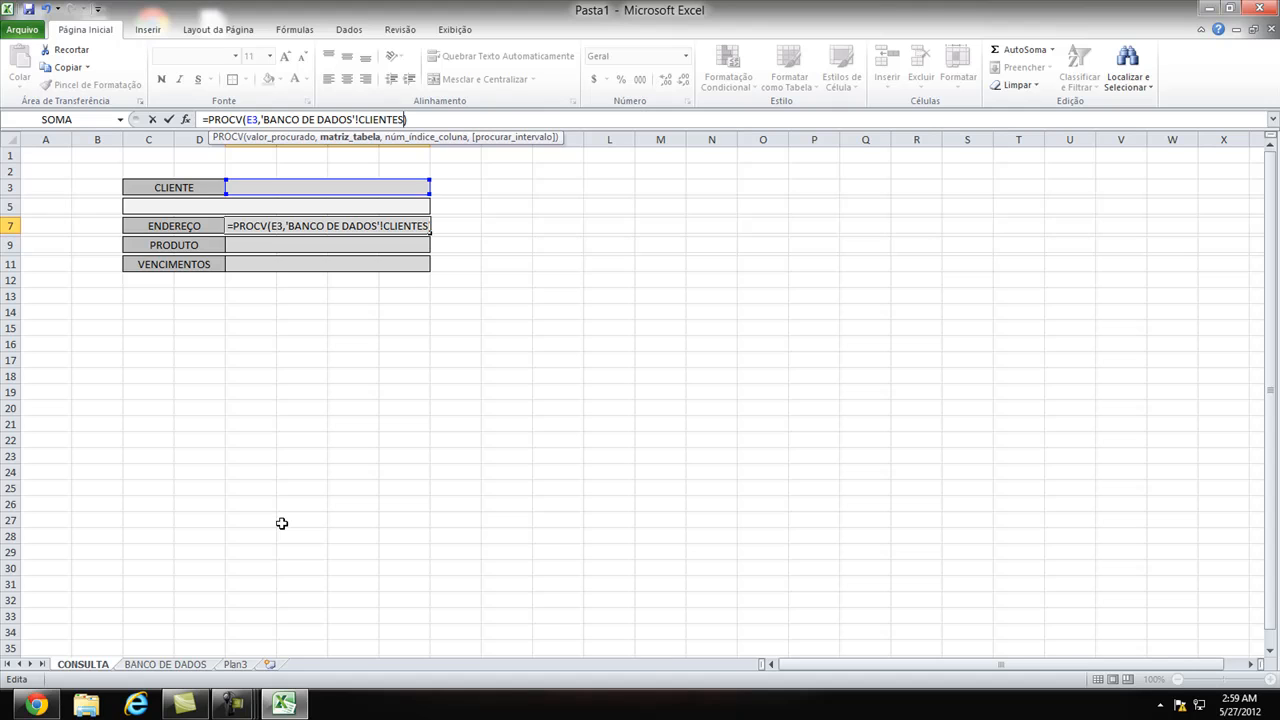
Step: Complete the PROCV formula with column index 2 and FALSO for an exact match
text(,)
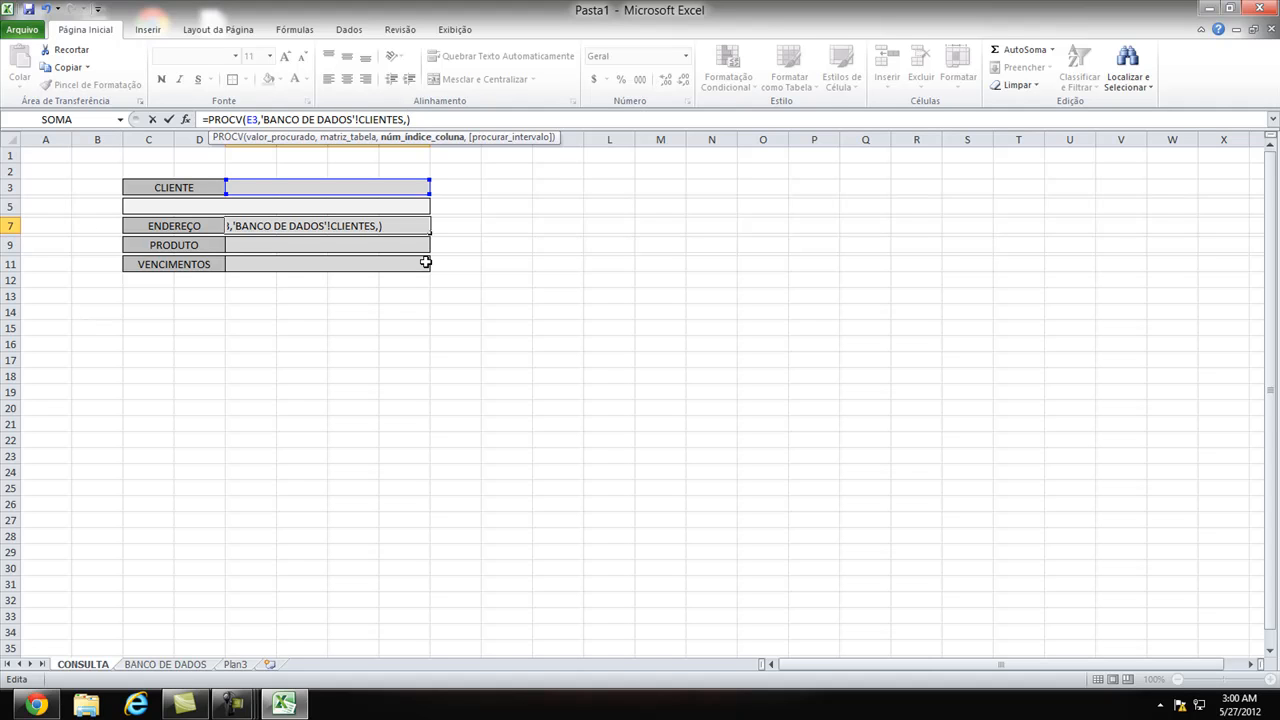
text(2)
text(,)
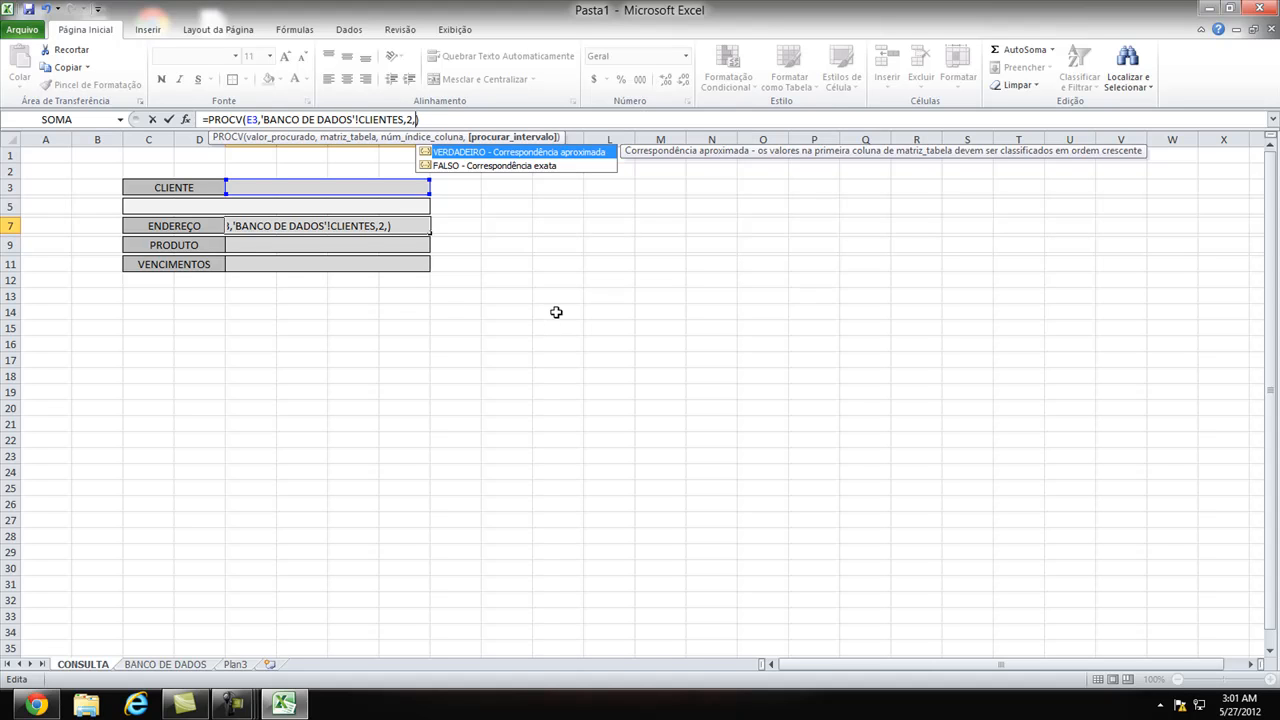
text(FALSO)
key(Return)
Step: Enter the registered customer's full name in the CLIENTE cell E3 to test the address lookup
key(Up)
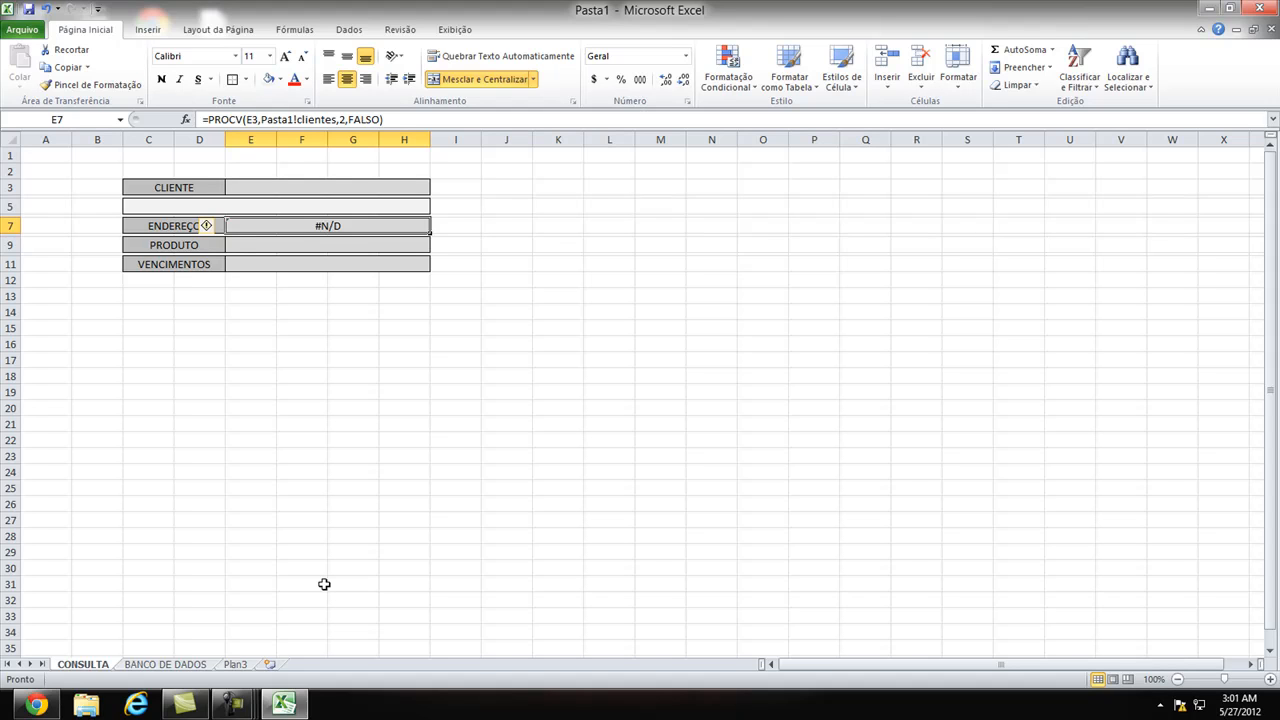
key(Up)
key(Up)
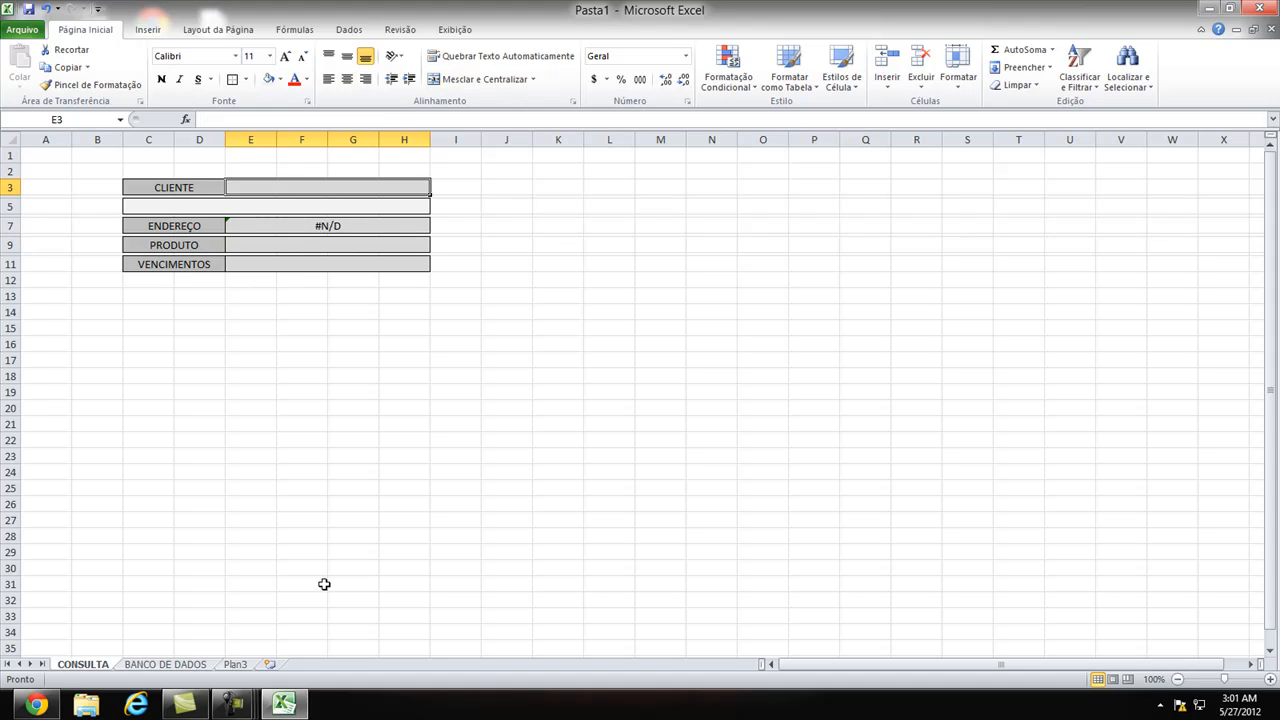
text(JO^SO)
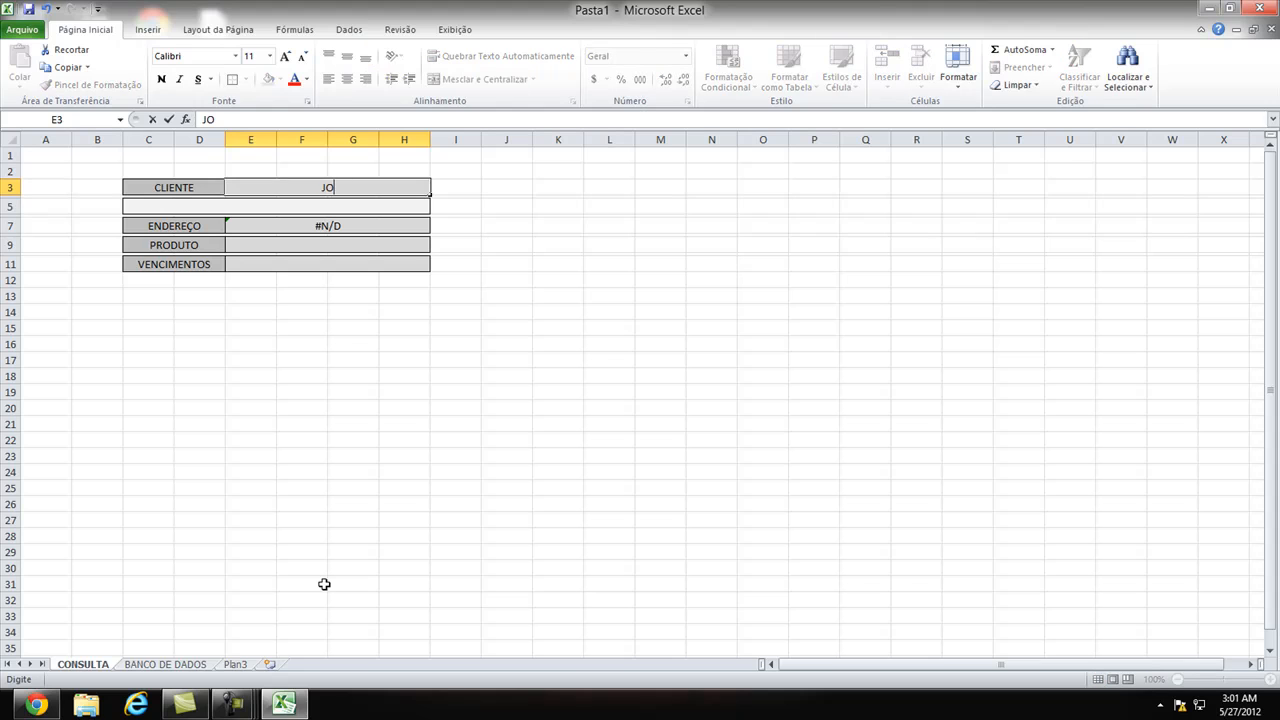
key(BackSpace)
key(BackSpace)
key(BackSpace)
text(ÃO MACHADO)
key(Return)
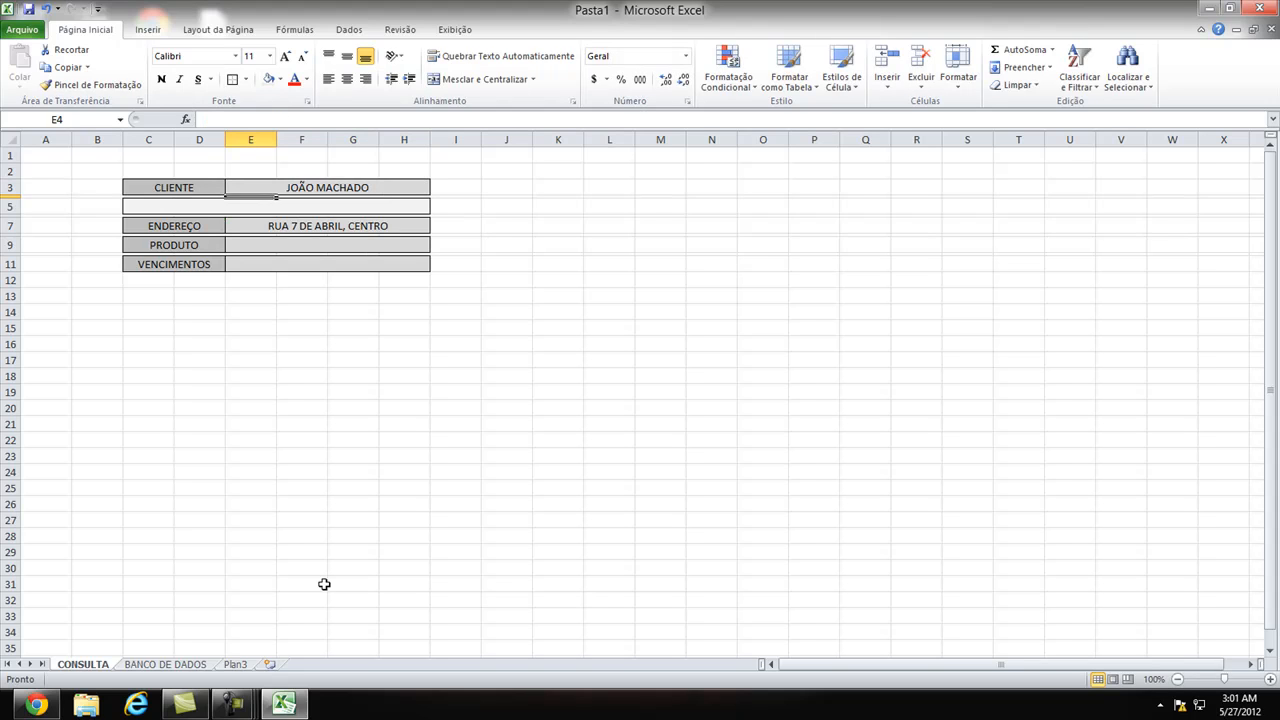
Step: Check the address returned in ENDEREÇO and its formula against the customer's record on BANCO DE DADOS
key(Down)
key(Down)
key(Down)
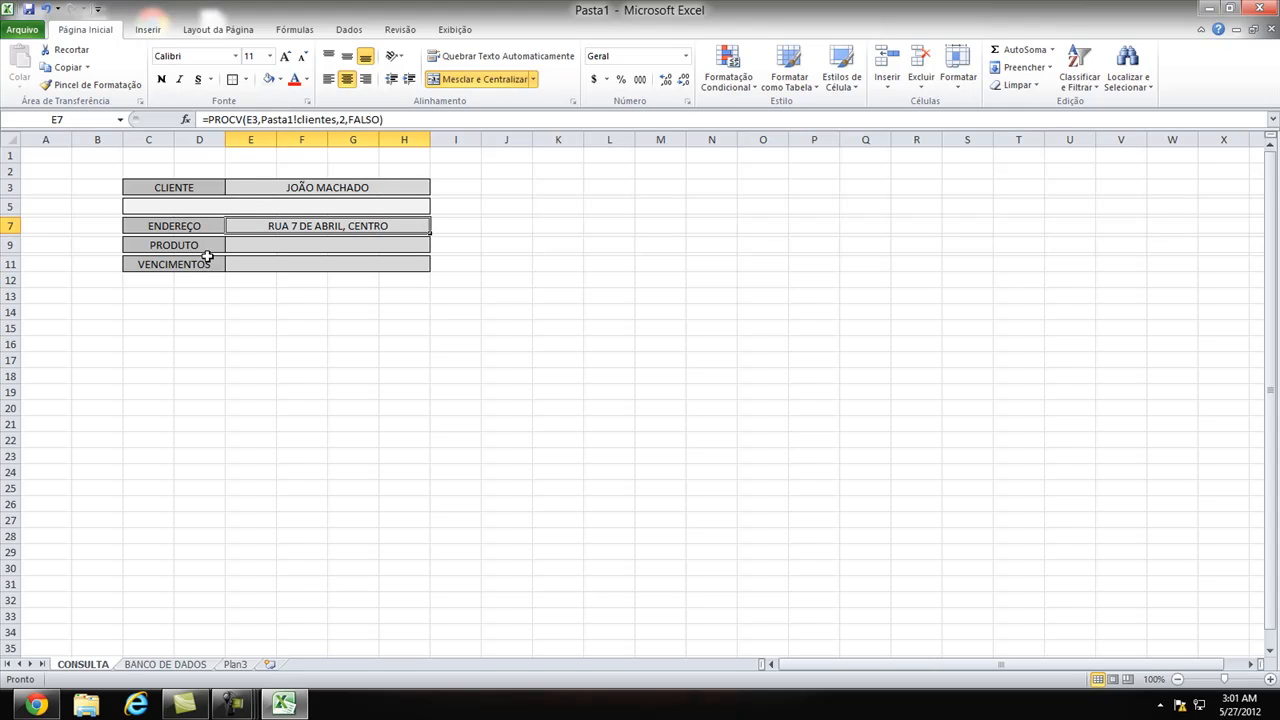
click(132, 667)
click(312, 176)
click(309, 297)
click(309, 172)
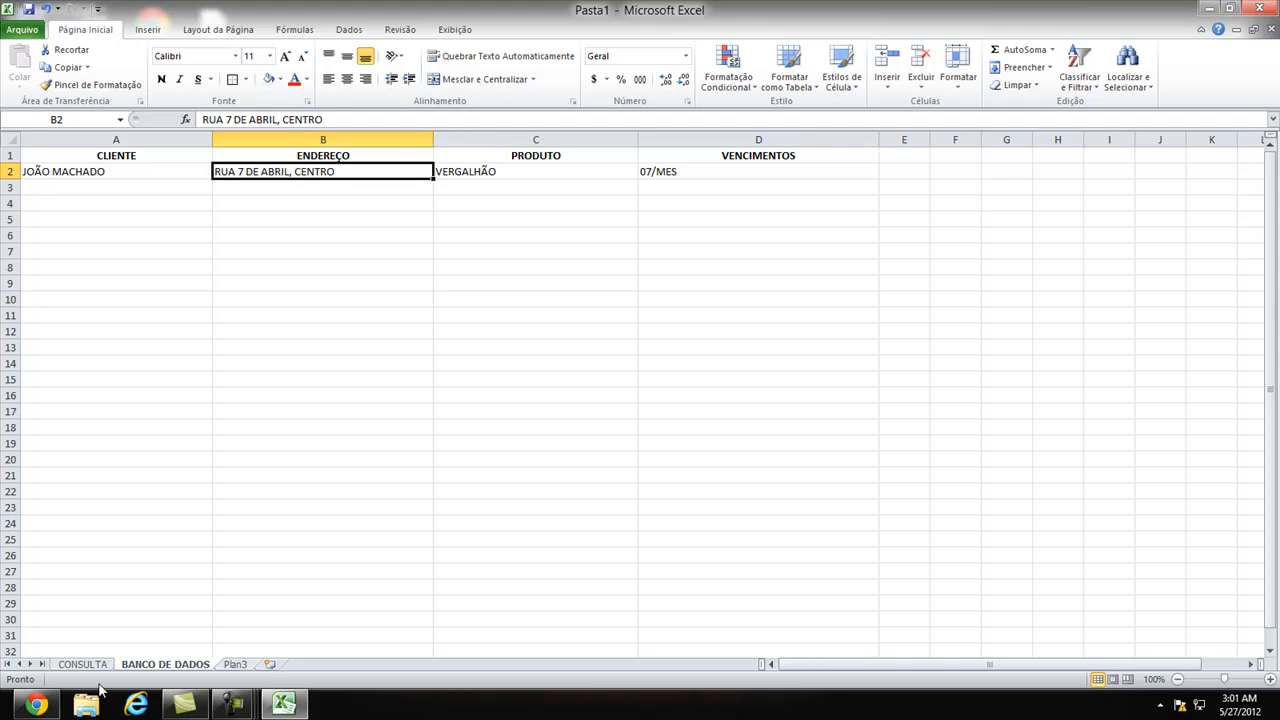
click(90, 665)
click(310, 408)
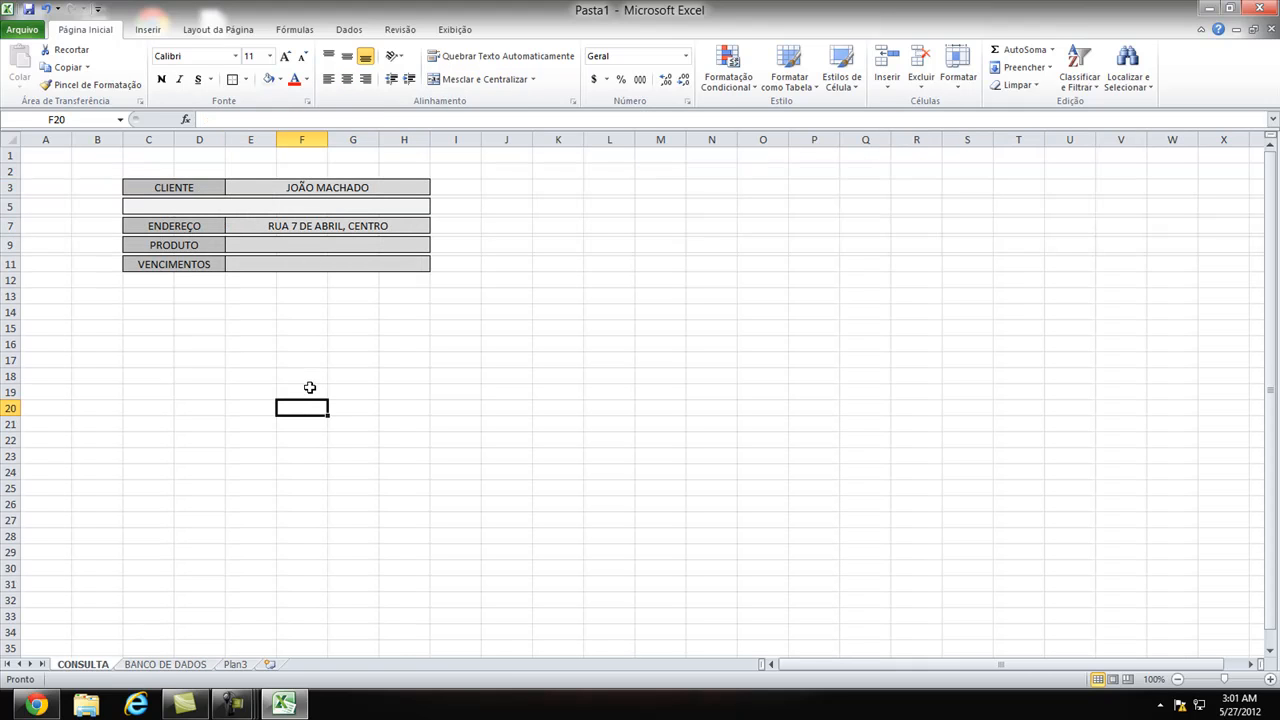
click(296, 225)
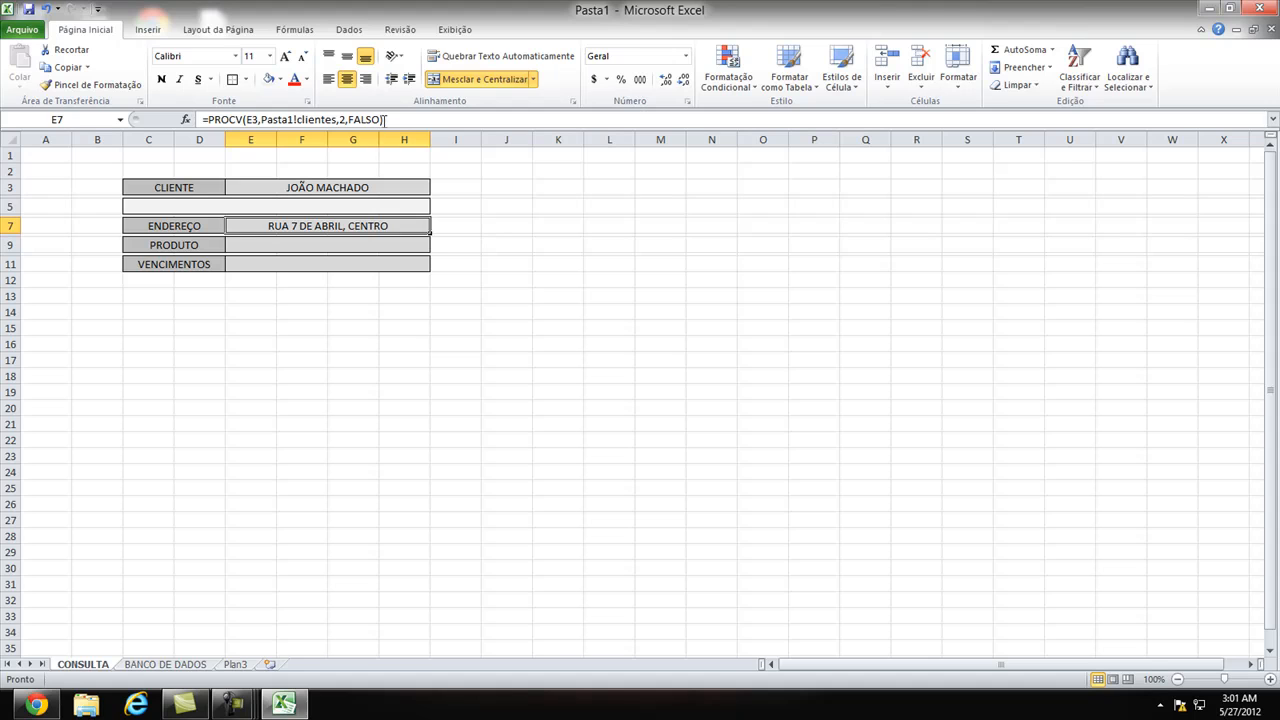
click(381, 372)
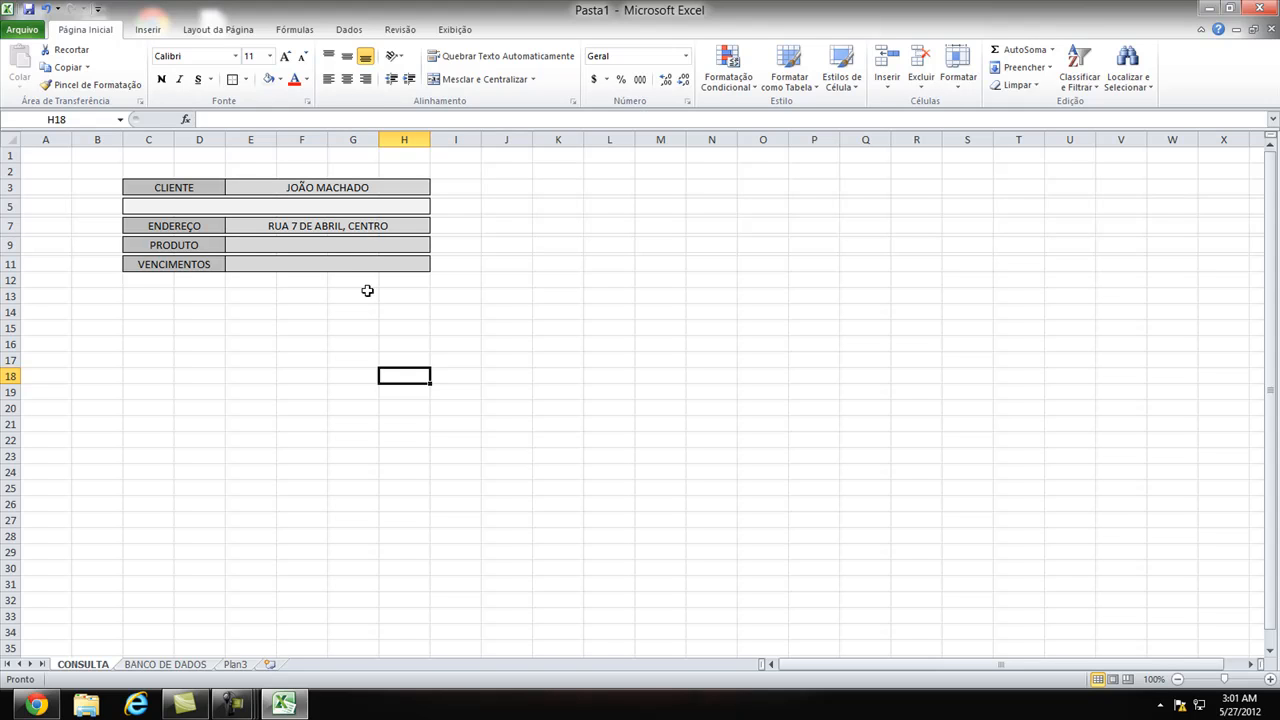
click(388, 227)
Step: Clear the CLIENTE cell E3 and enter a customer name that is missing from BANCO DE DADOS
click(367, 190)
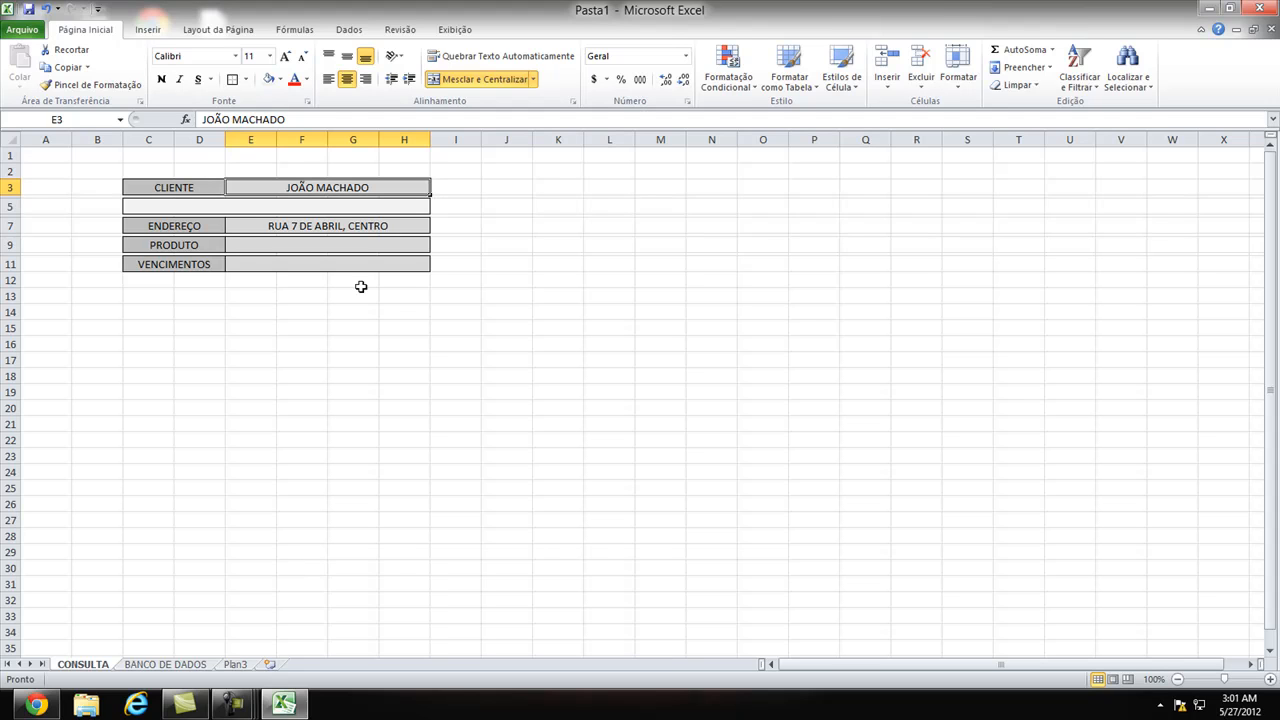
key(Delete)
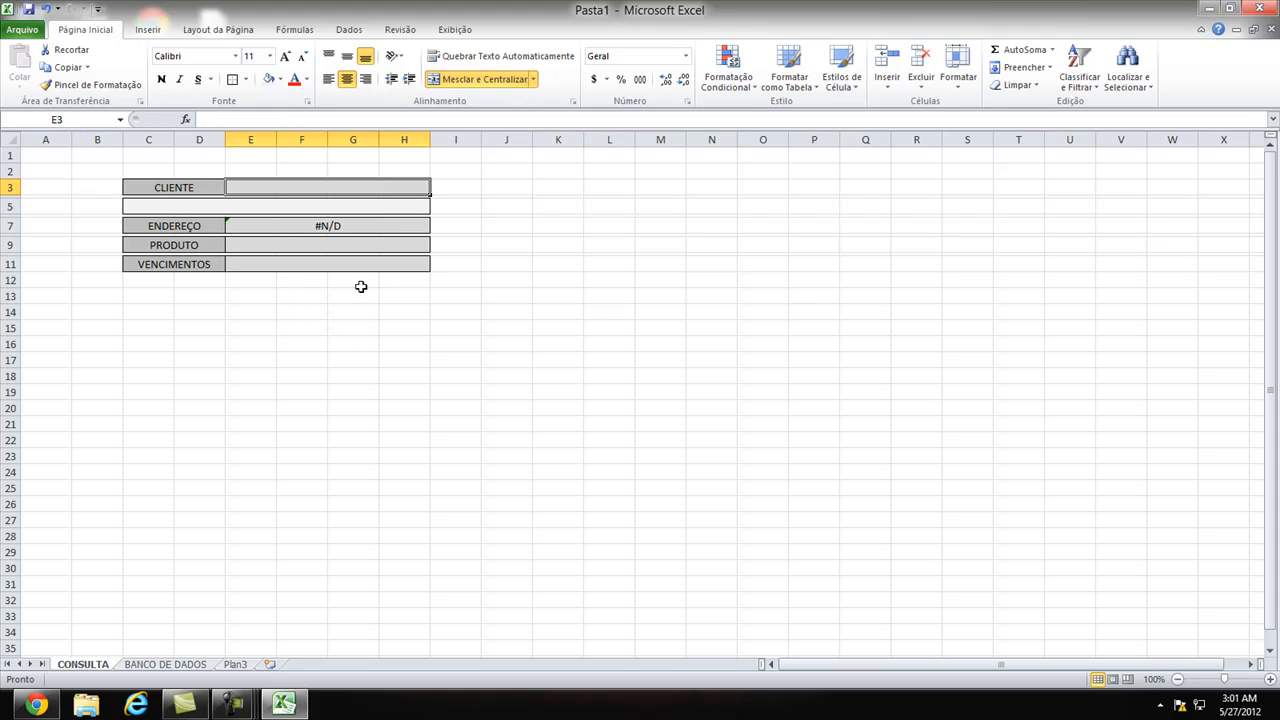
key(Down)
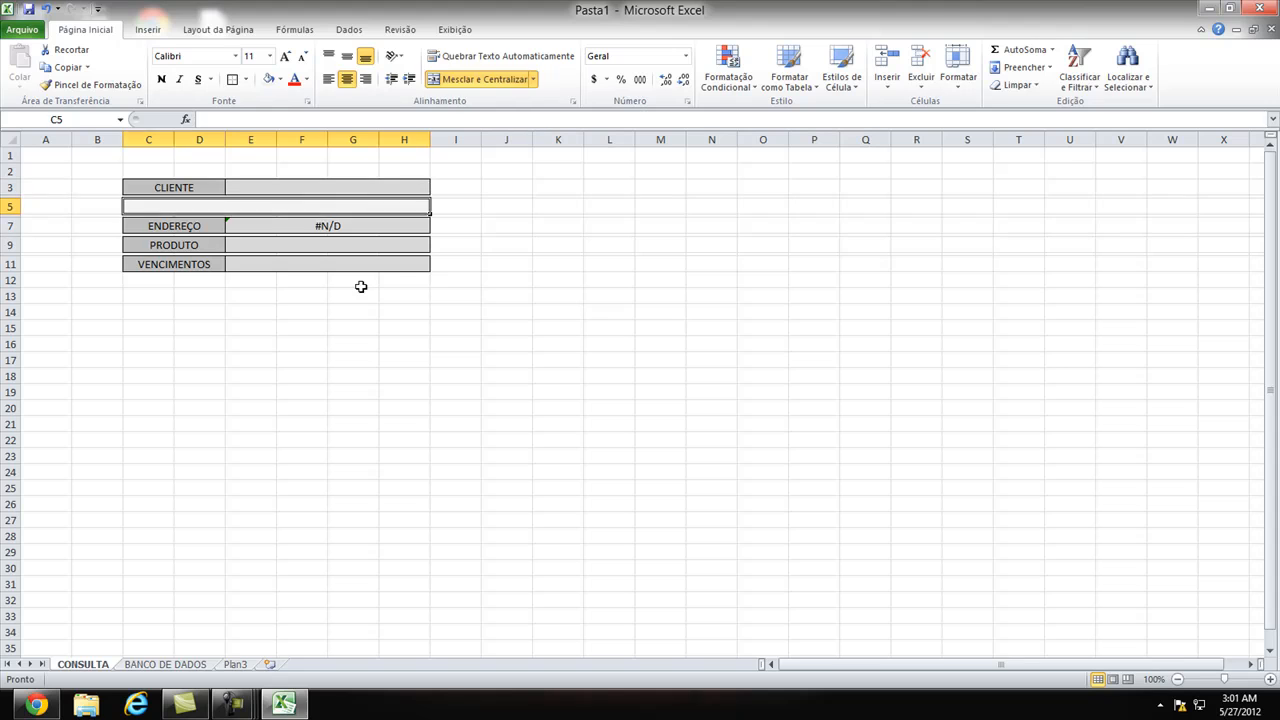
key(Down)
key(Up)
key(Up)
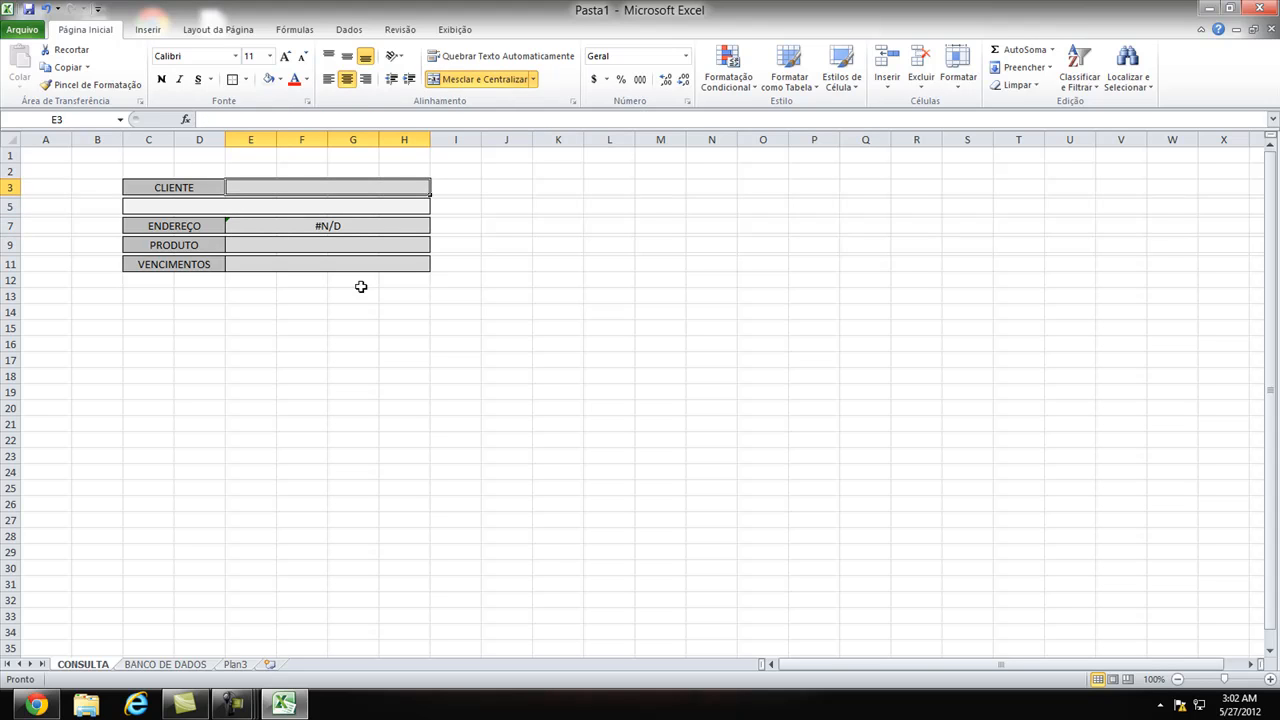
text(JOÃO MACHADINHO)
key(Return)
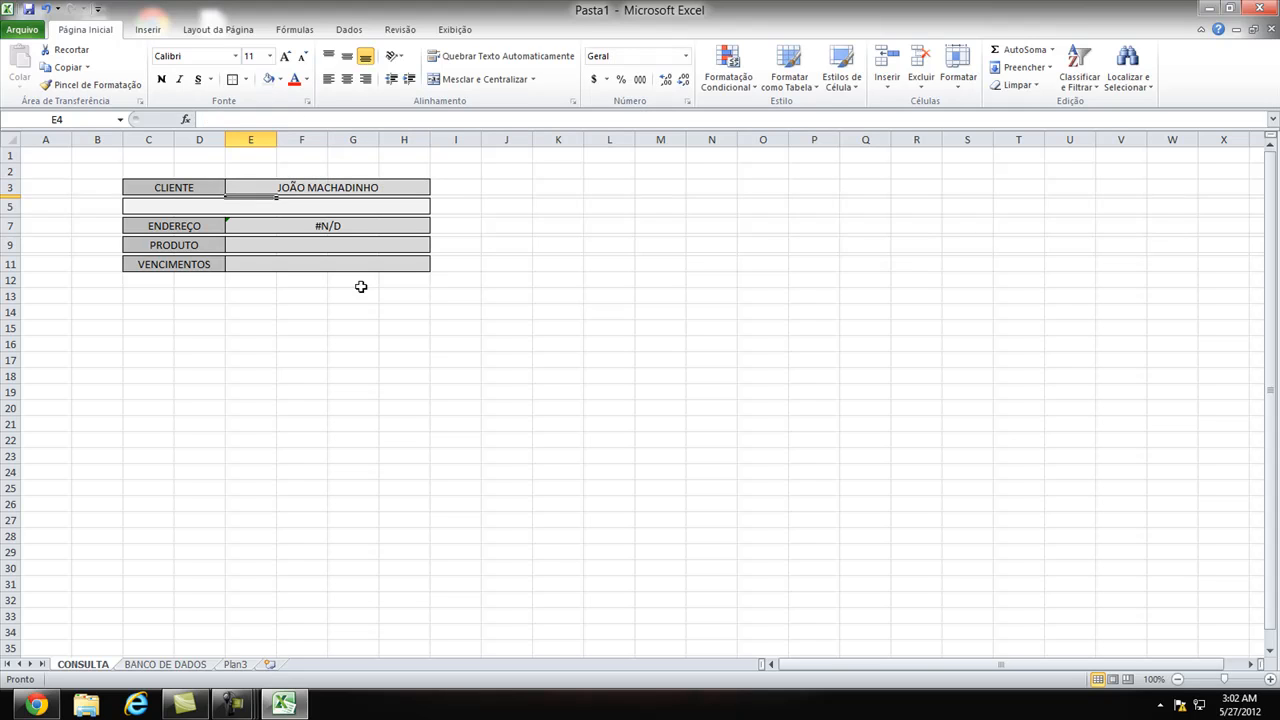
Step: Wrap the existing PROCV formula of the ENDEREÇO cell E7 in an SE function
key(Down)
key(Down)
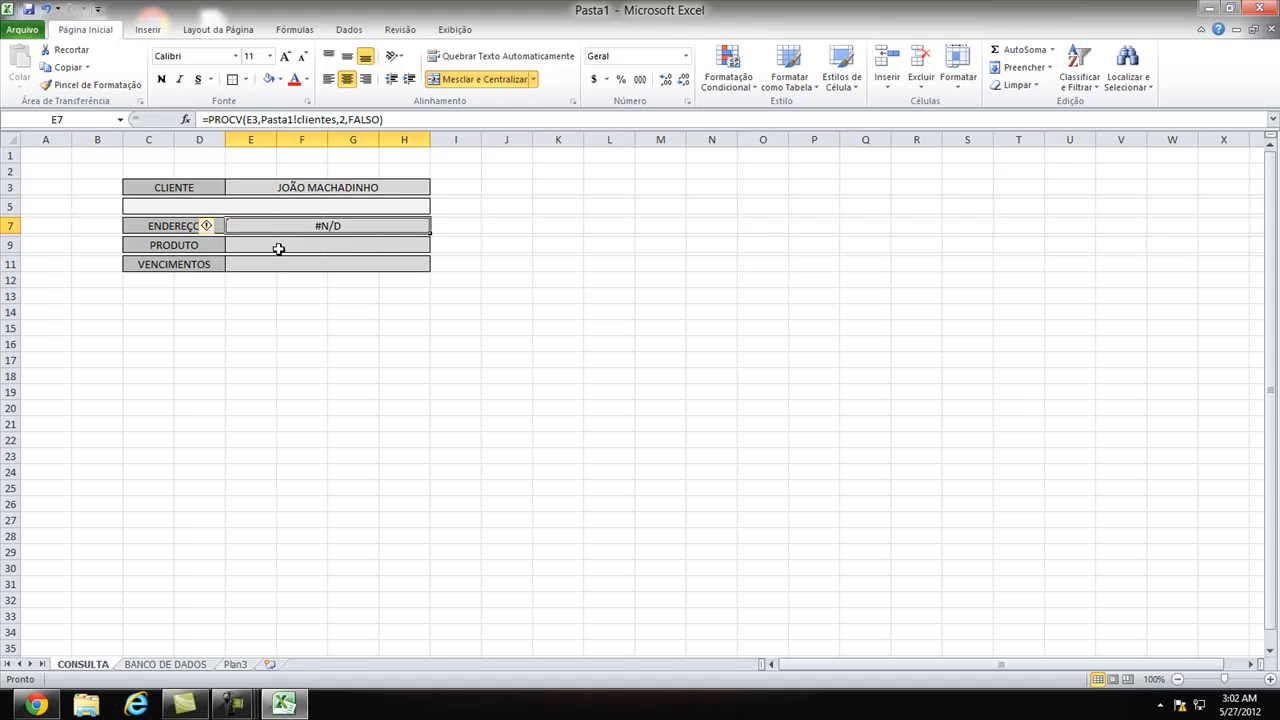
click(388, 119)
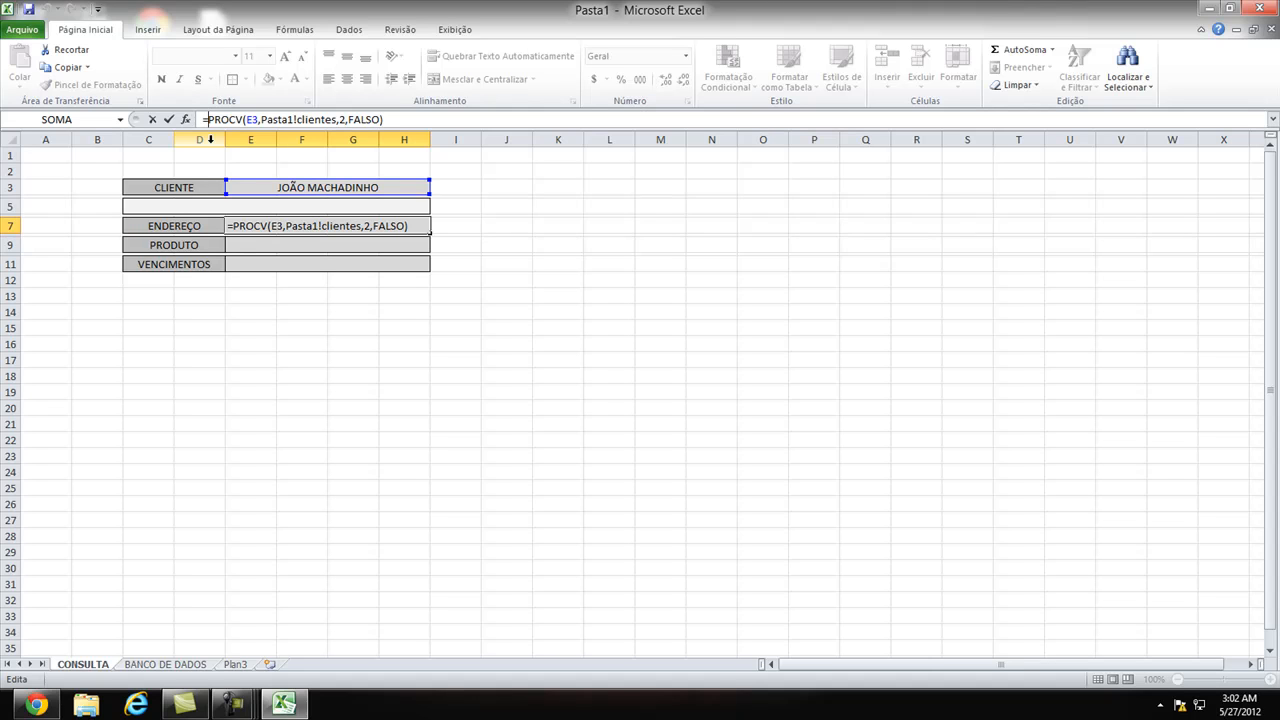
text(SE)
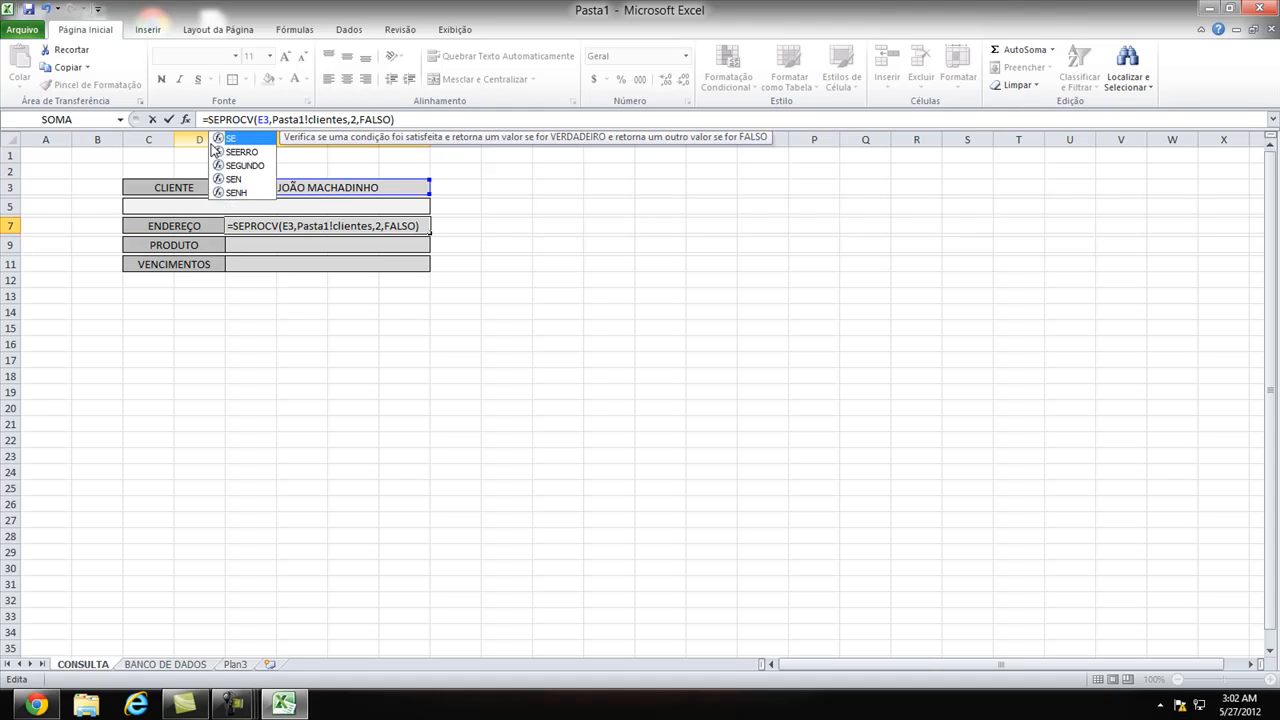
text(()
key(Right)
key(Right)
key(Right)
key(Right)
key(Right)
key(Right)
key(Right)
key(Right)
key(Right)
key(Right)
key(Right)
key(Right)
key(Right)
key(Right)
key(Right)
key(Right)
key(Right)
key(Right)
key(Right)
key(Right)
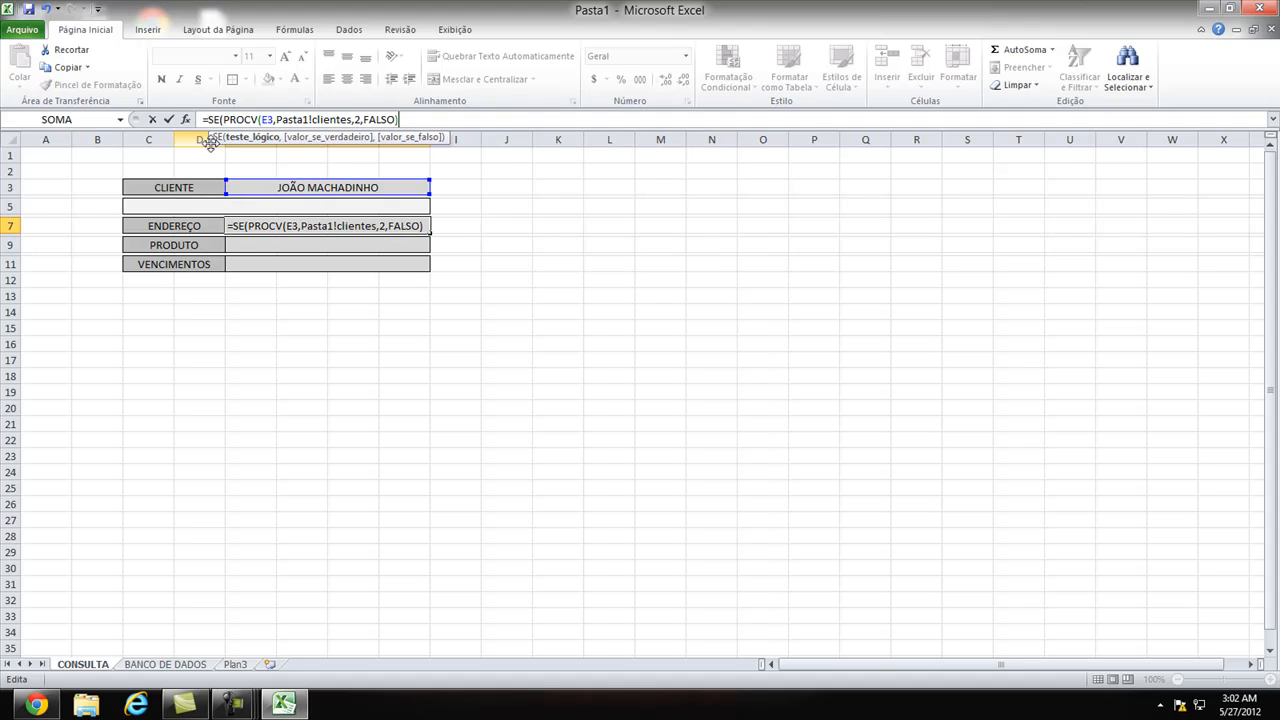
Step: Nest the PROCV inside É.NÃO.DISP as the SE logical test, with its own closing parenthesis
key(Left)
key(Left)
key(Left)
key(Left)
key(Left)
key(Left)
key(Left)
key(Left)
key(Left)
key(Left)
key(Left)
key(Left)
key(Left)
key(Left)
key(Left)
key(Left)
key(Left)
key(Left)
key(Left)
key(Left)
text(É.NÃO.DISP)
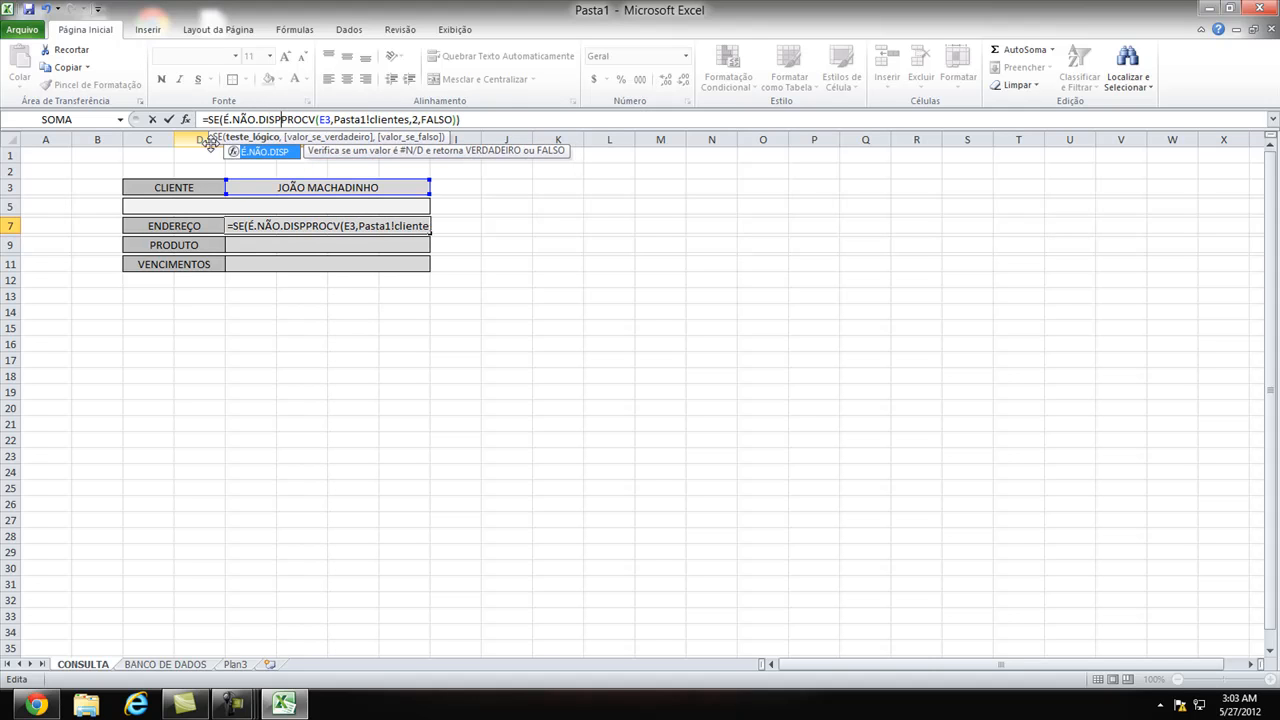
text(()
key(Right)
key(Right)
key(Right)
key(Right)
key(Right)
key(Right)
key(Right)
key(Right)
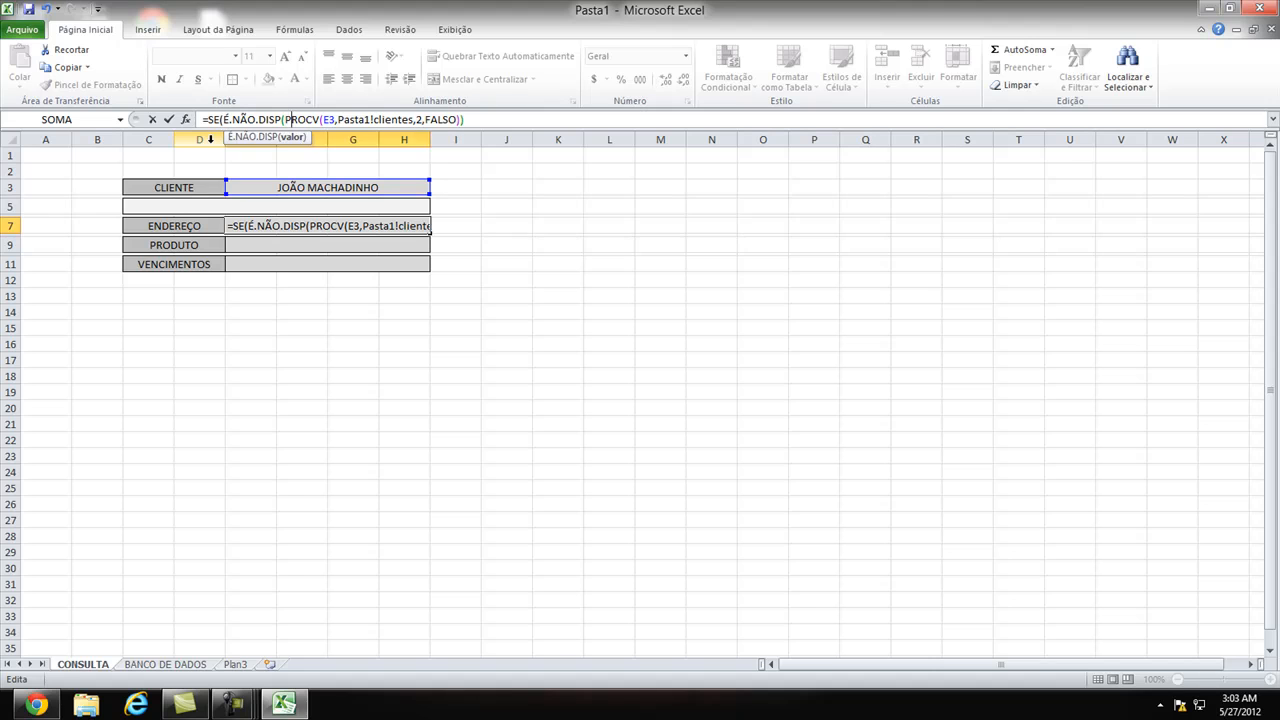
key(Left)
key(Left)
key(Left)
key(Right)
key(Right)
key(Right)
key(Right)
key(Right)
key(Right)
key(Right)
key(Right)
key(Right)
key(Right)
key(Right)
key(Right)
key(Right)
key(Right)
key(Right)
key(Right)
key(Right)
key(Right)
key(Right)
key(Right)
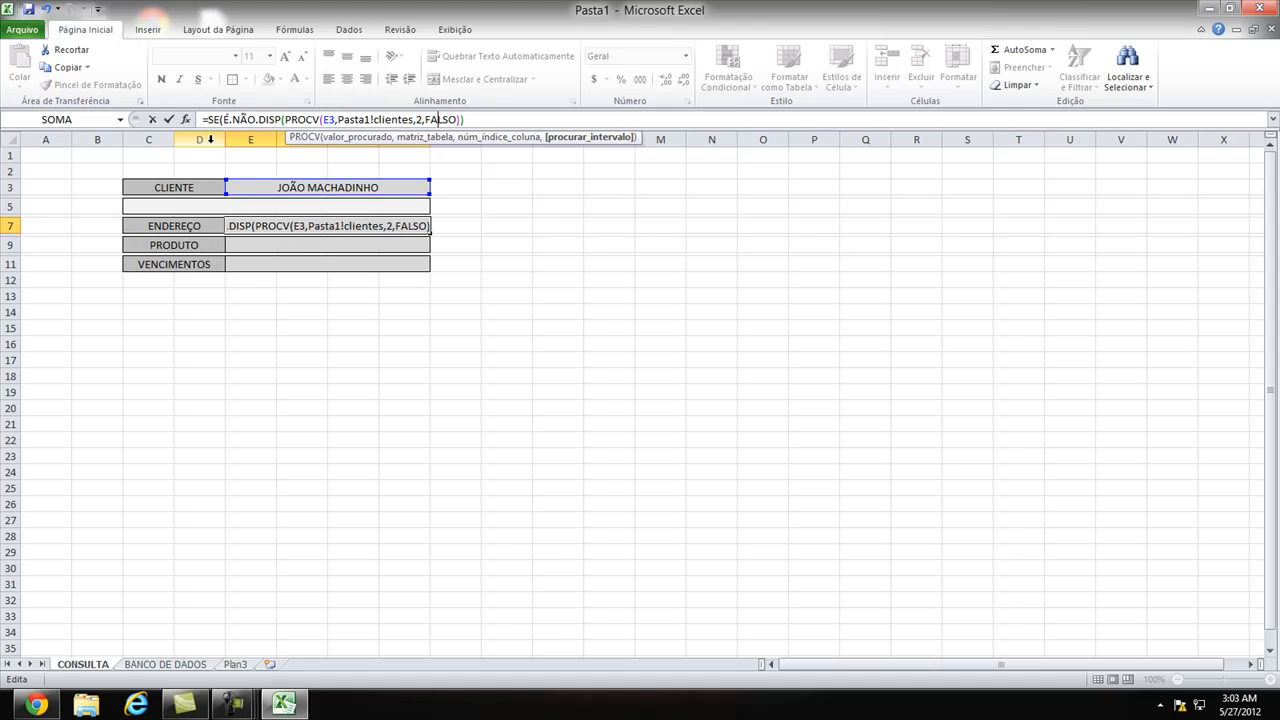
key(Right)
key(Right)
key(Right)
key(Right)
key(Left)
key(Left)
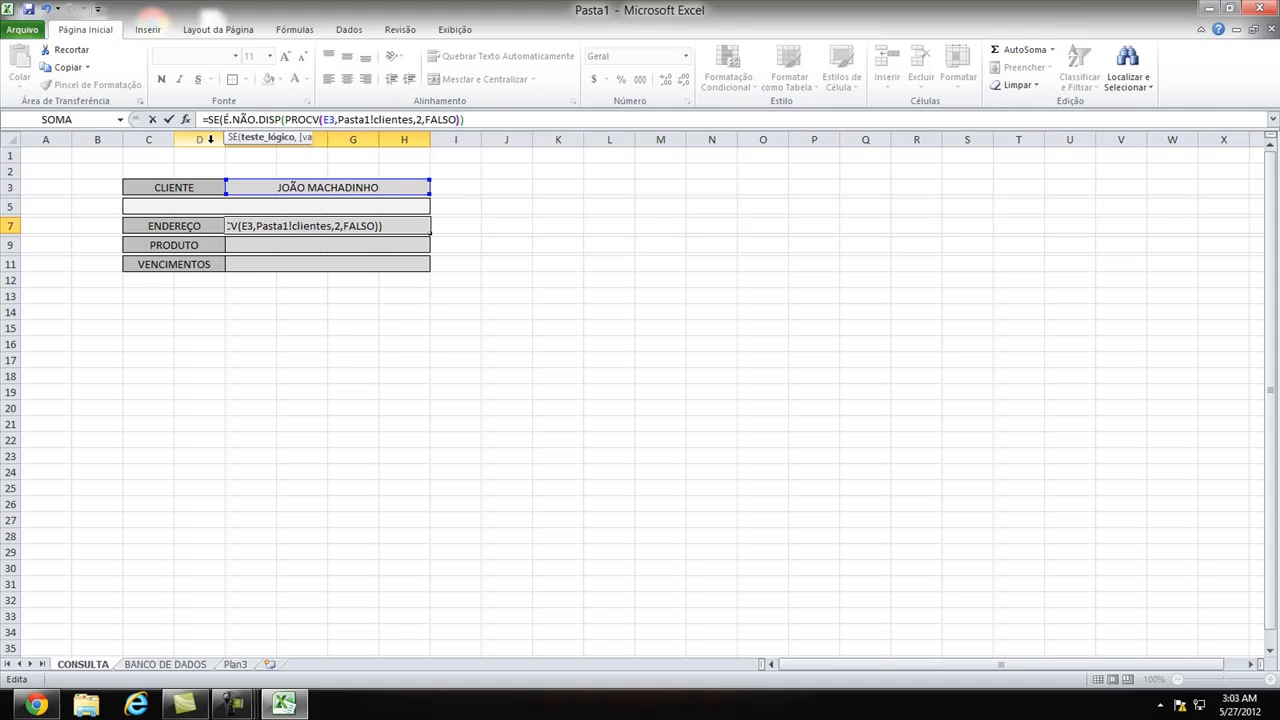
key(Left)
text())
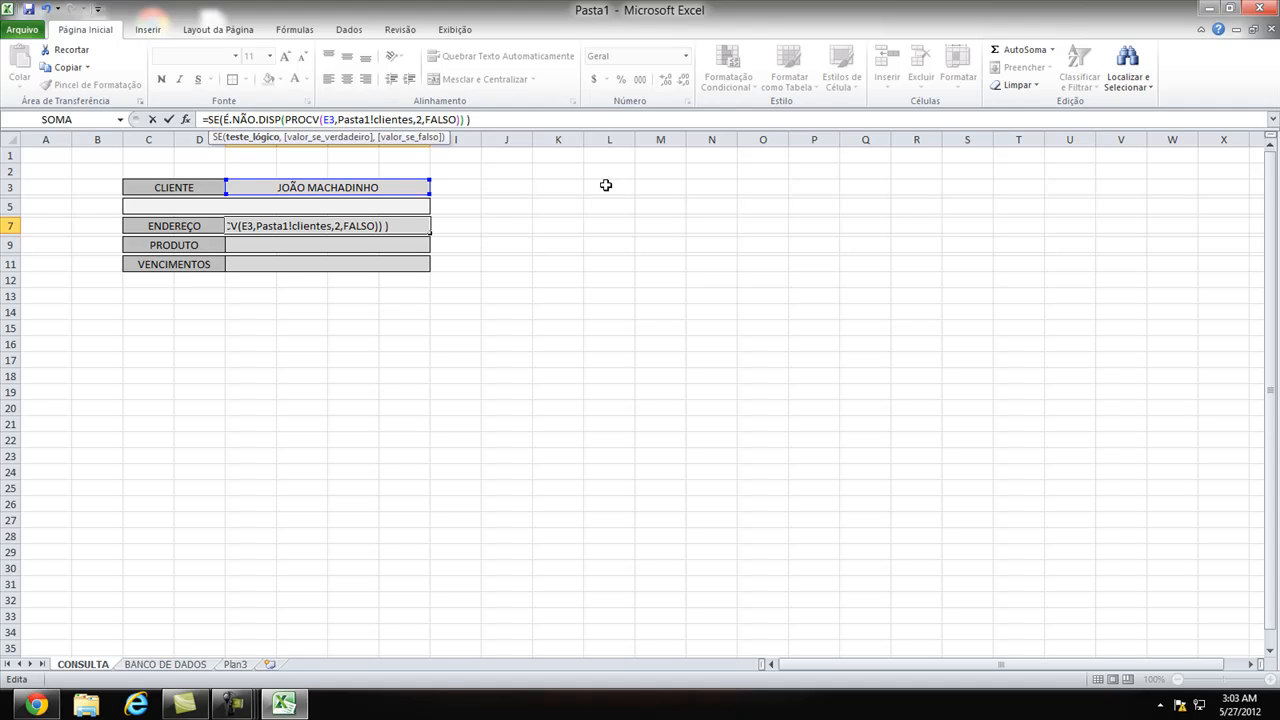
Step: Compare the É.NÃO.DISP test with VERDADEIRO and set the value if true to "CLIENTE NÃO CADASTRADO"
text(= VERDADEIRO)
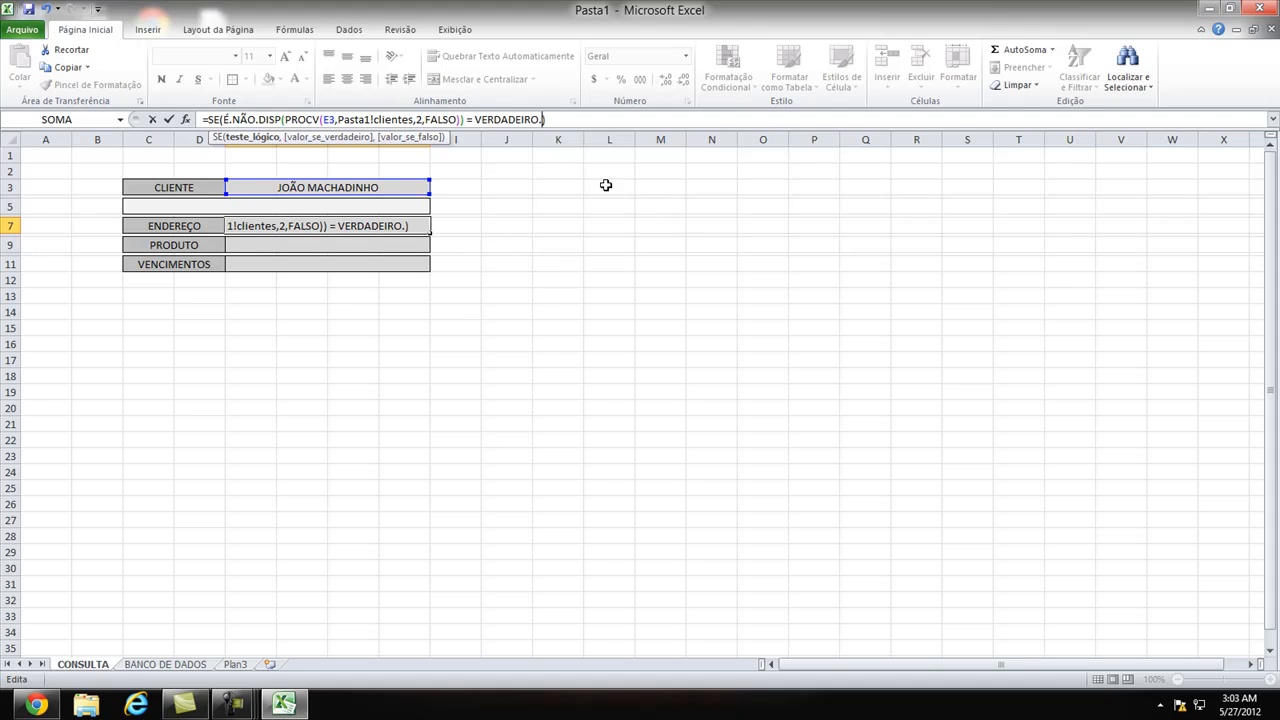
text(,)
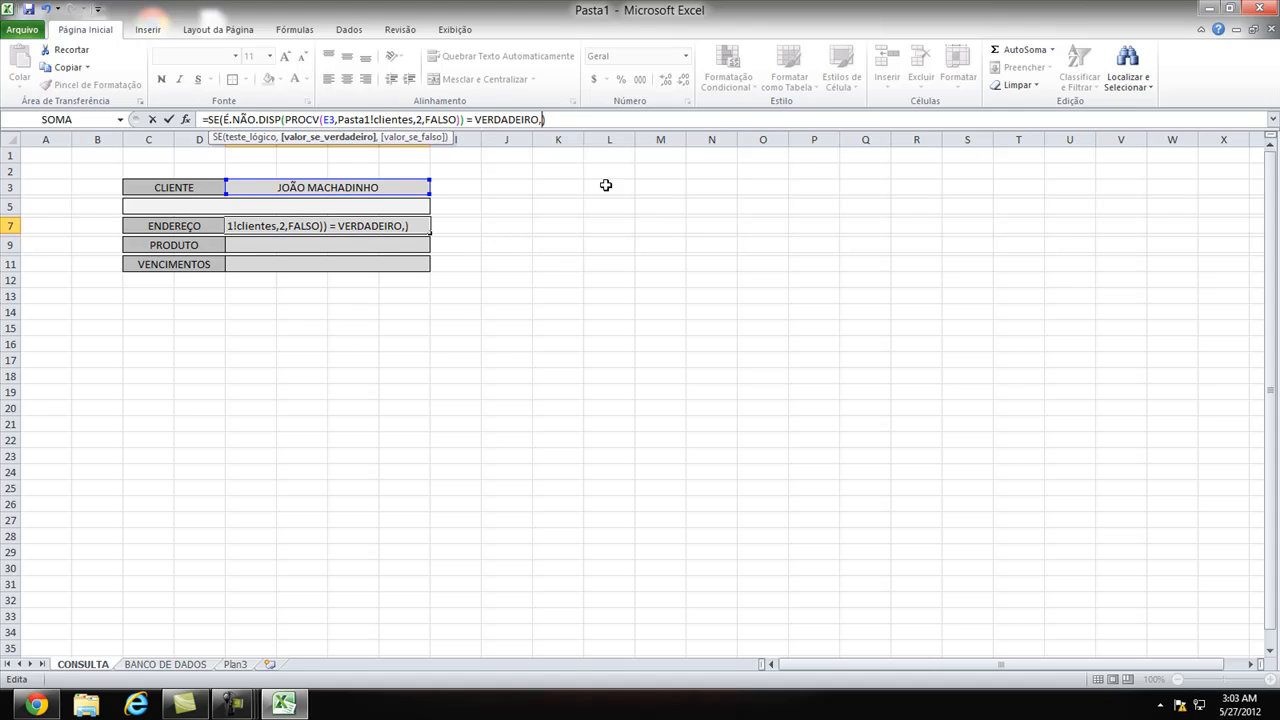
text( ")
text(CLIENTE NÃ)
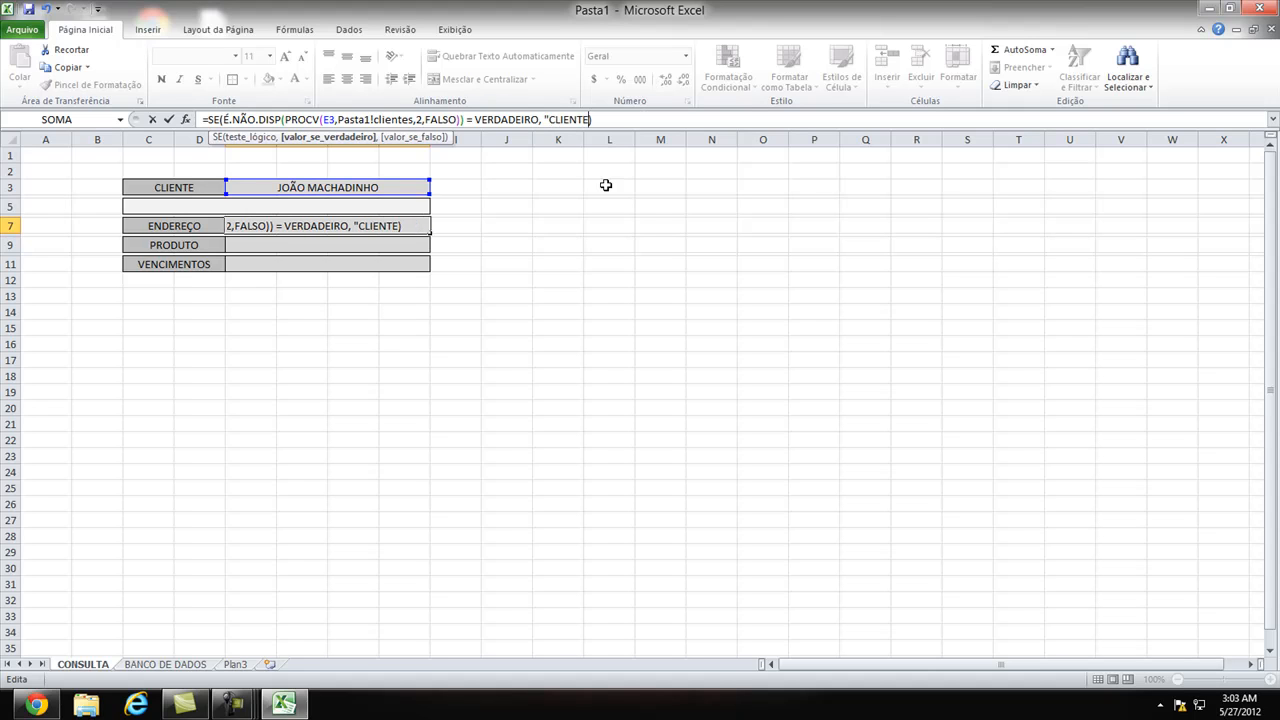
text(O ENCONTRADO)
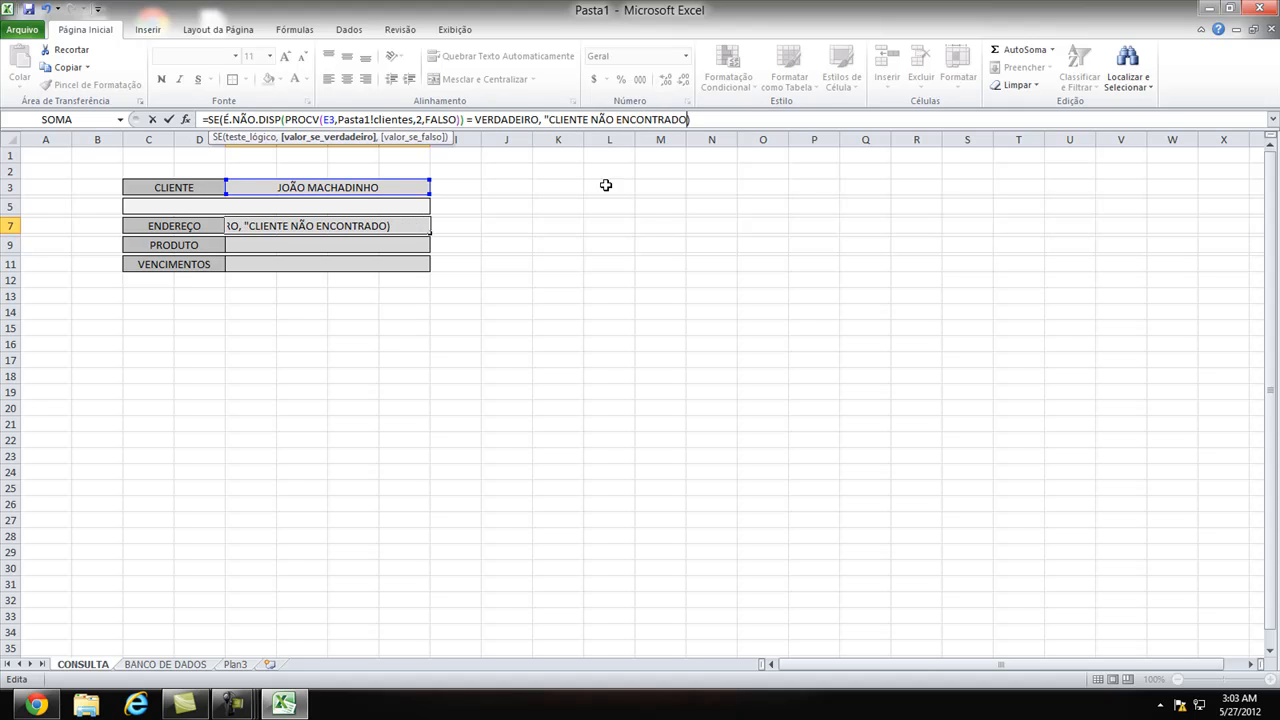
key(BackSpace)
key(BackSpace)
key(BackSpace)
key(BackSpace)
key(BackSpace)
key(BackSpace)
key(BackSpace)
key(BackSpace)
key(BackSpace)
key(BackSpace)
text(CADASTRADO")
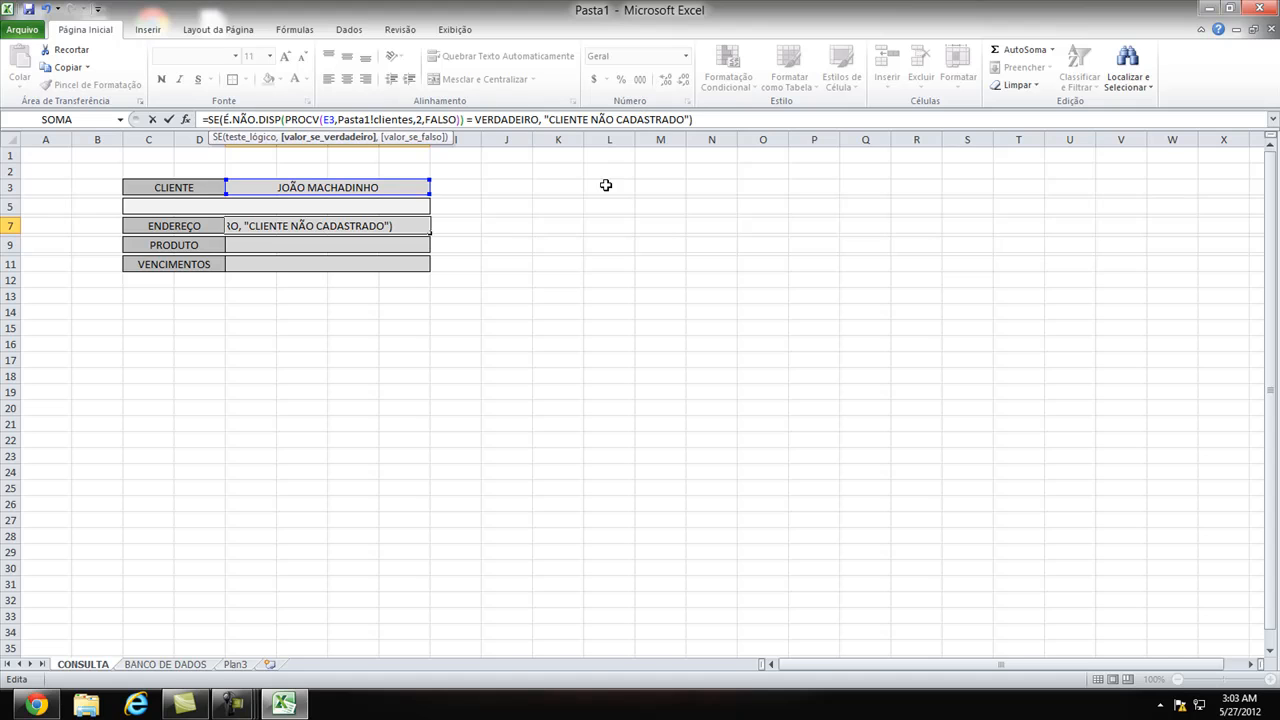
Step: Set the value if false to PROCV(E3,'BANCO DE DADOS'!CLIENTES,2,FALSO) and confirm the ENDEREÇO formula
text(,)
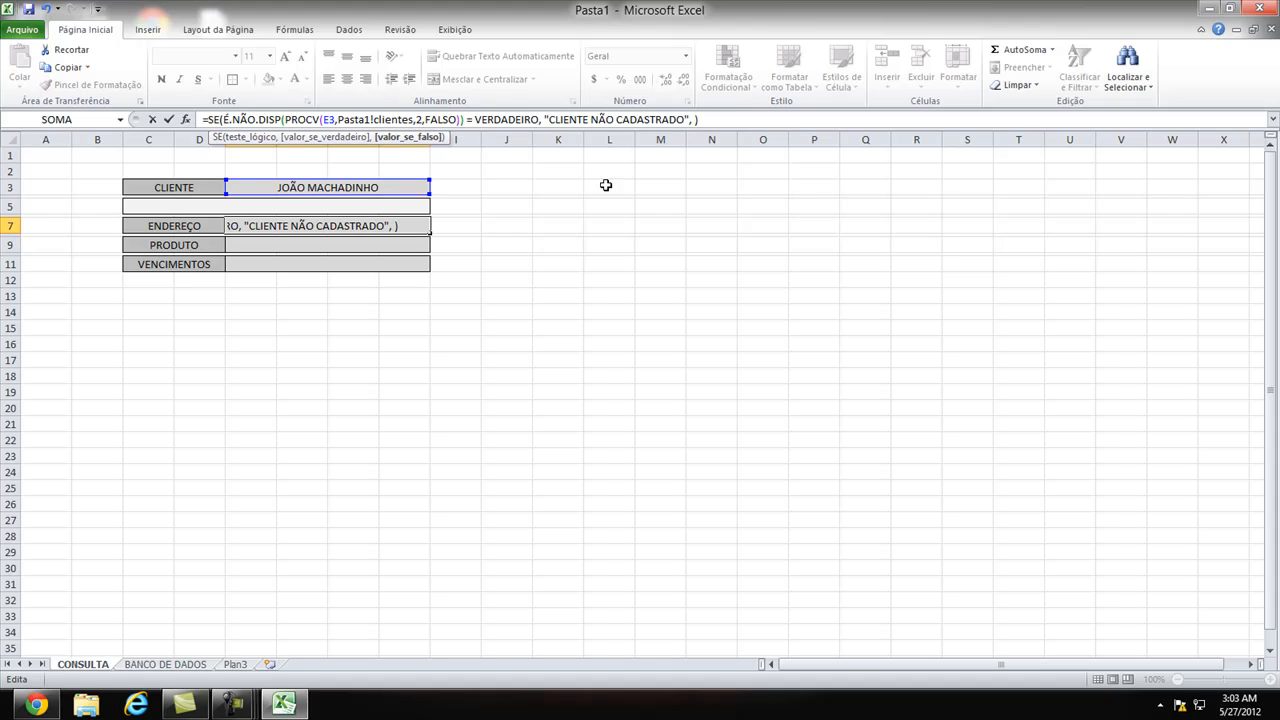
text( PROCV)
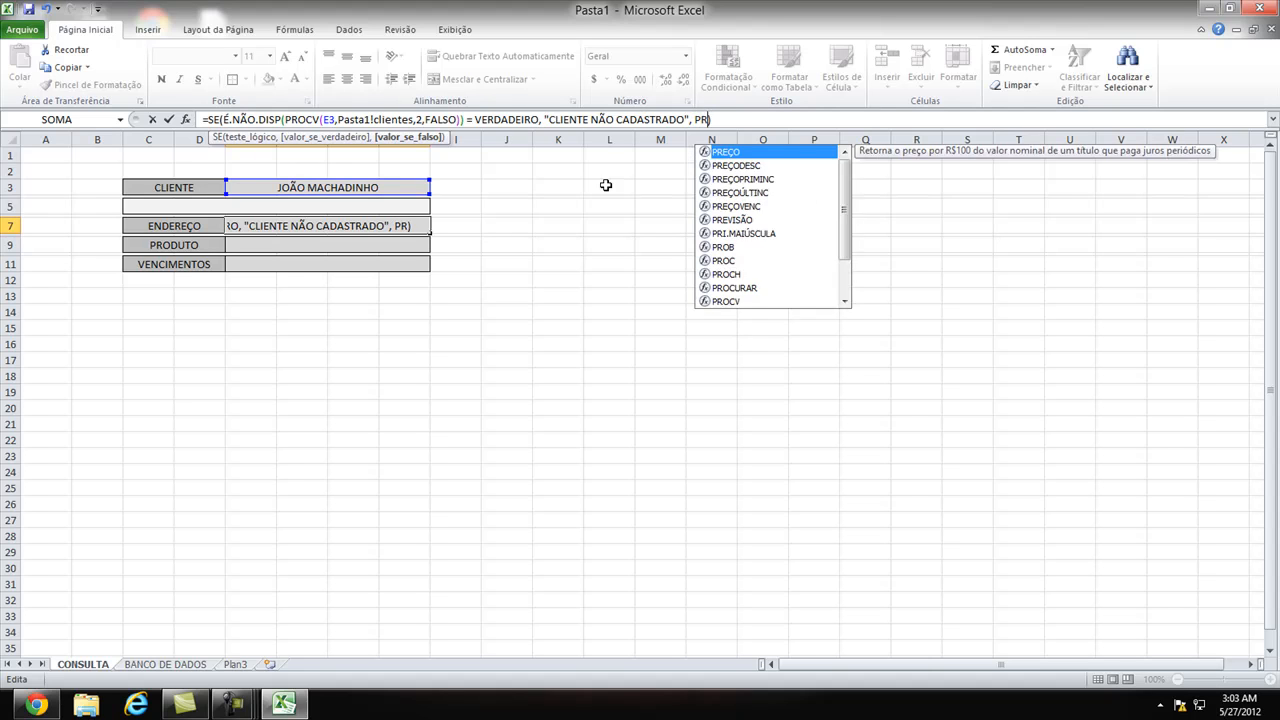
text(())
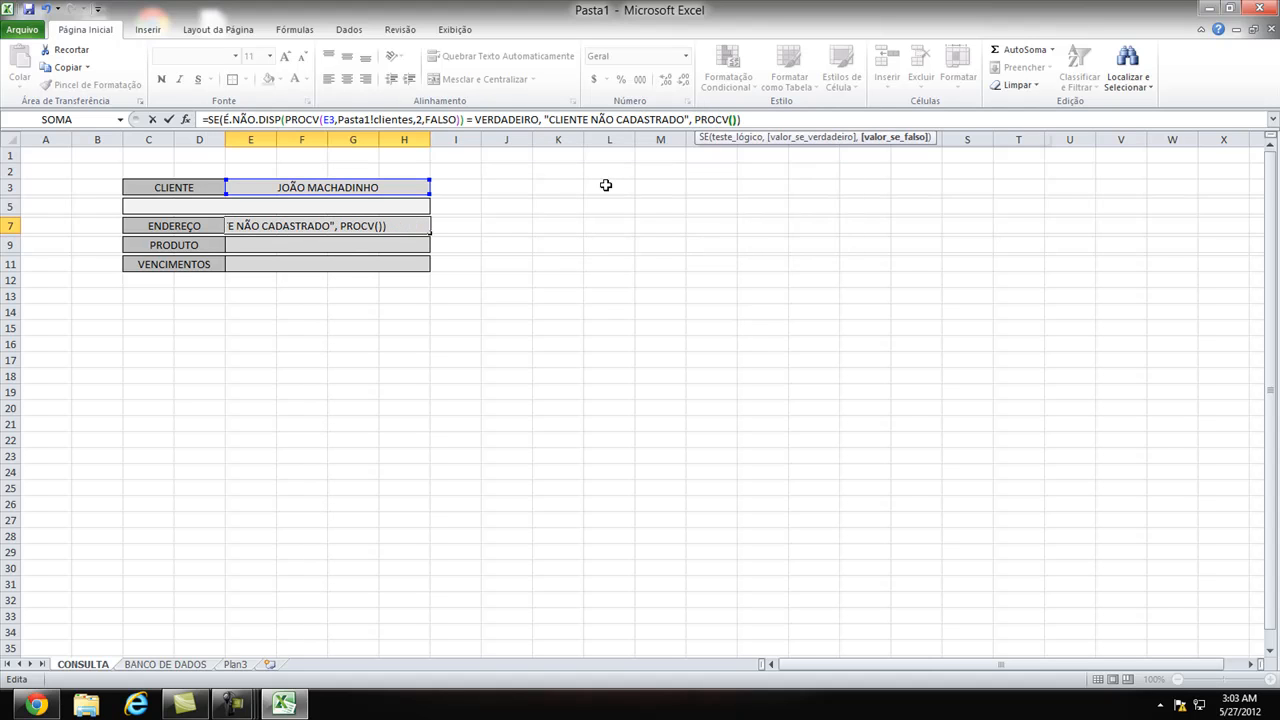
key(Left)
text(E2)
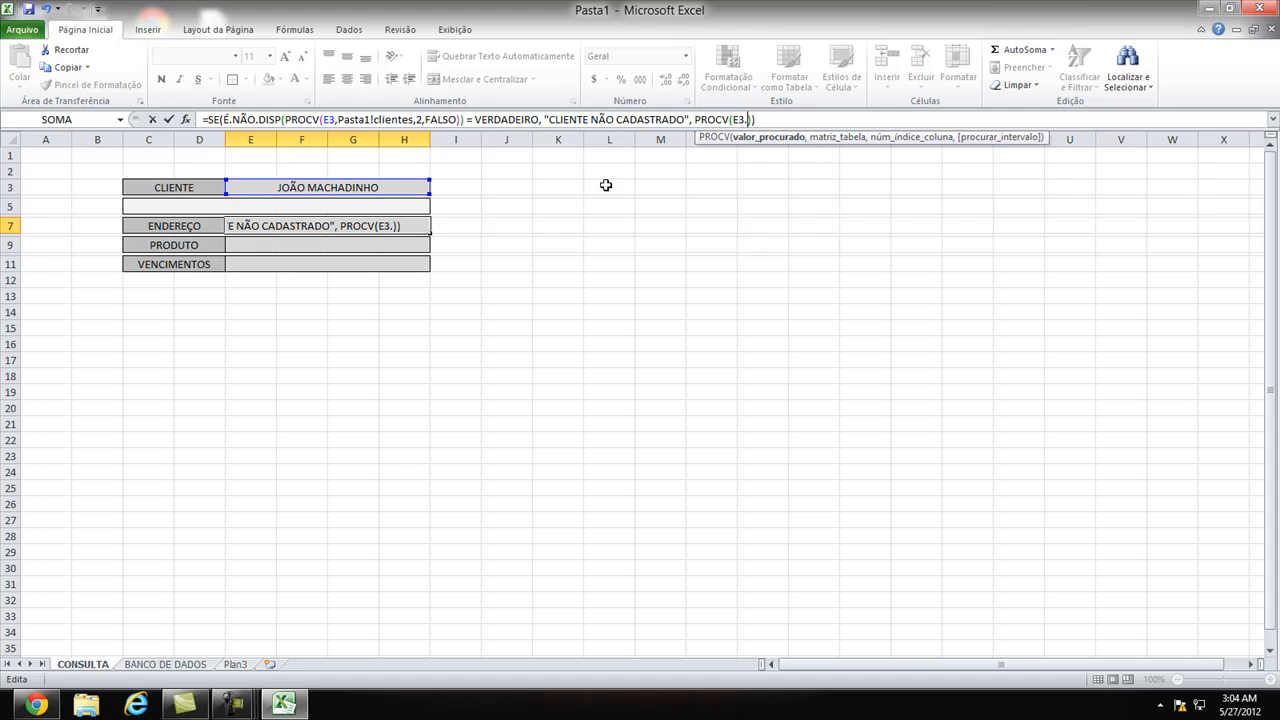
text(,'BANCO DE DADOS')
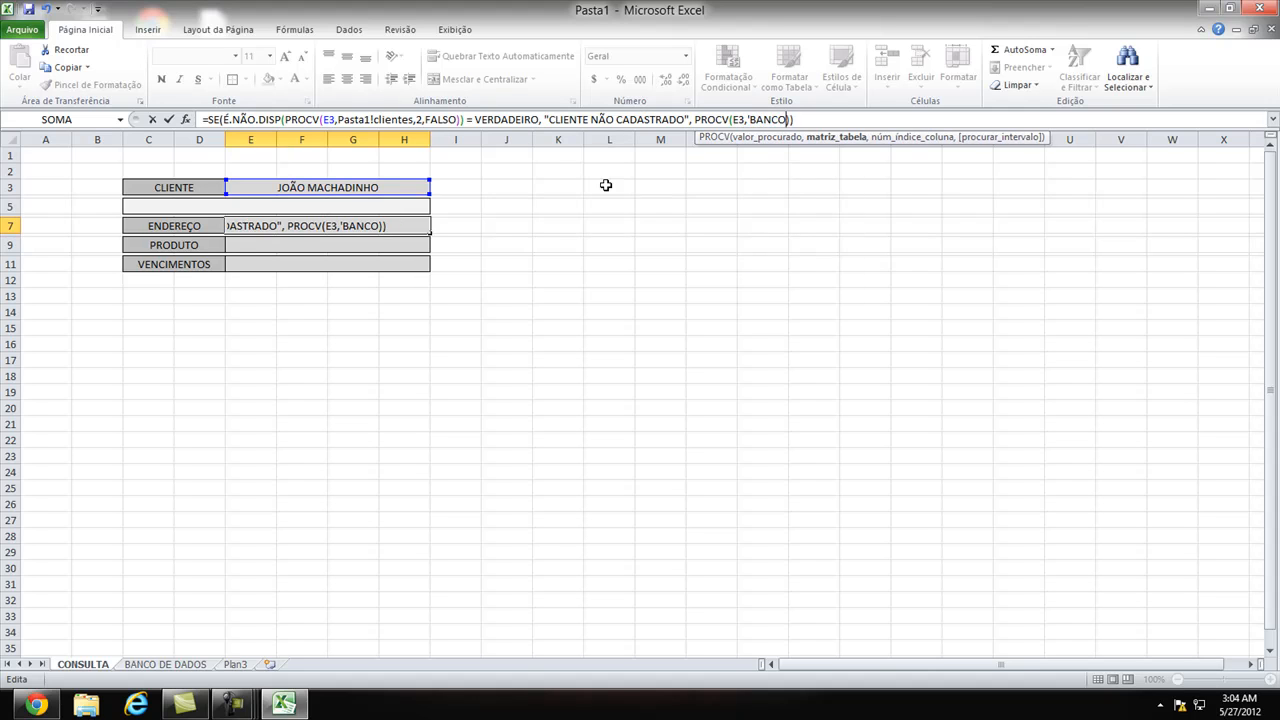
text(!CLEI)
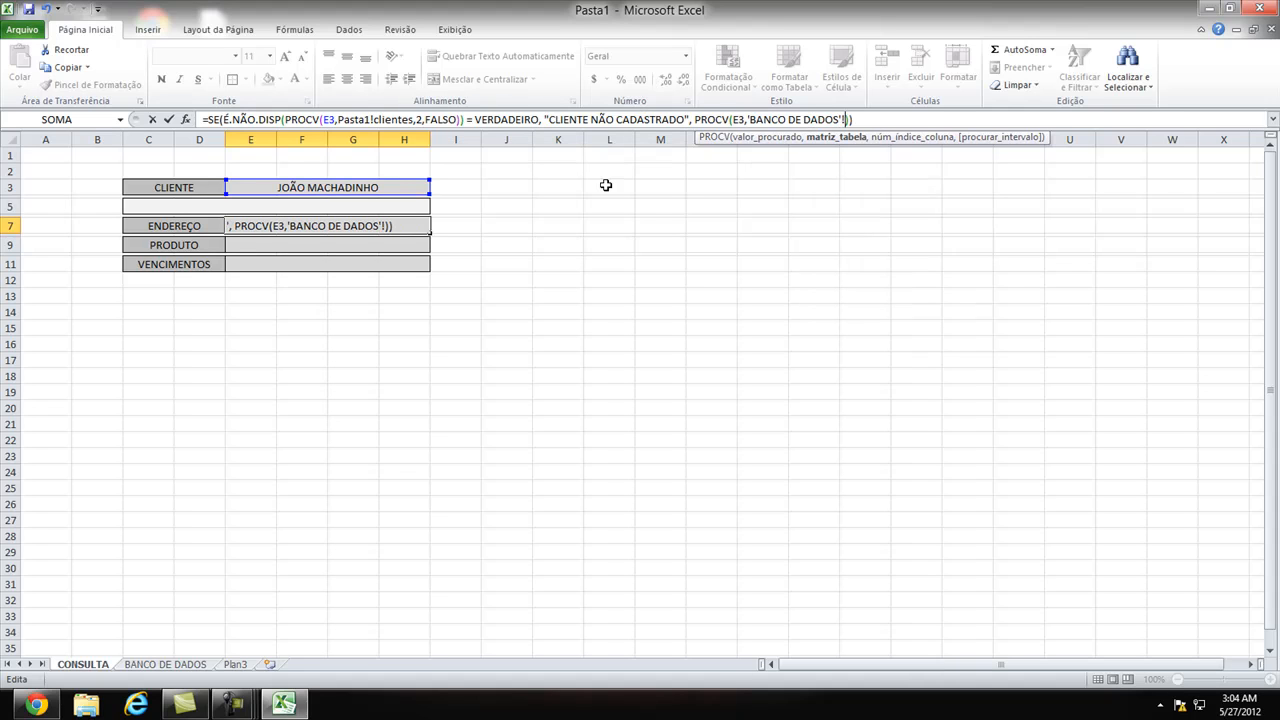
key(BackSpace)
key(BackSpace)
text(IENTES,2,F)
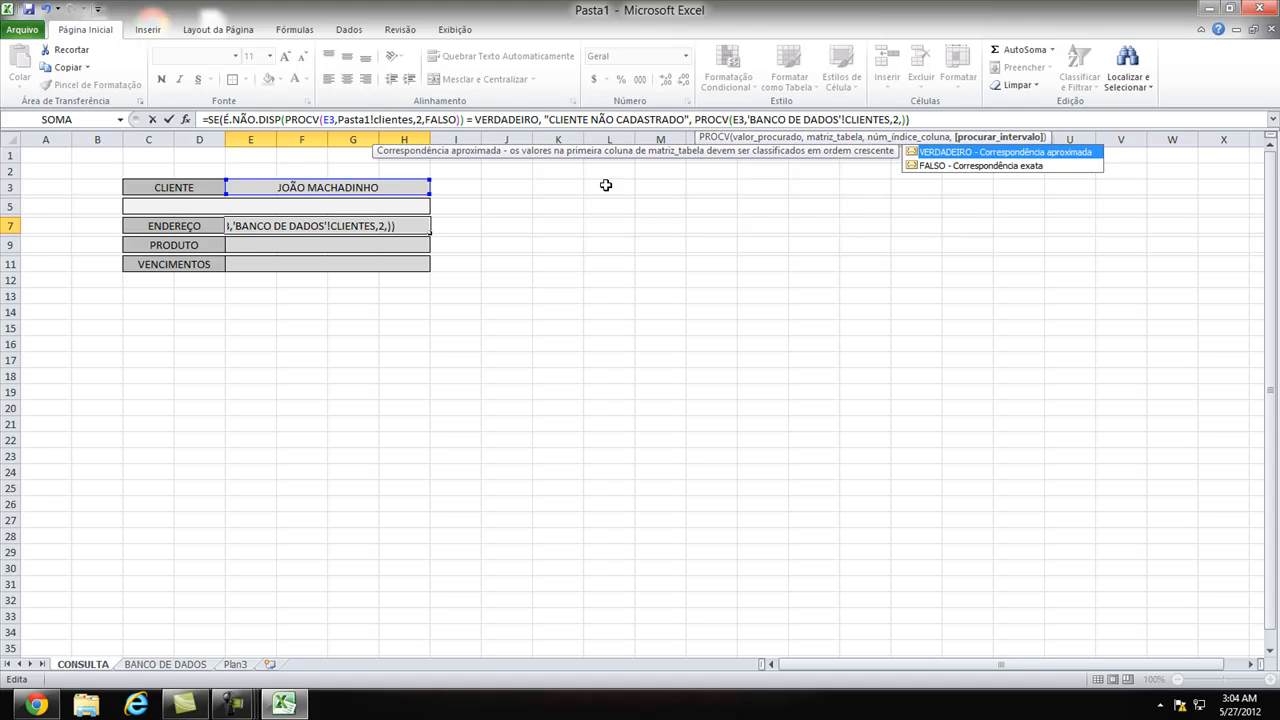
text(ALSO)
key(Return)
key(Up)
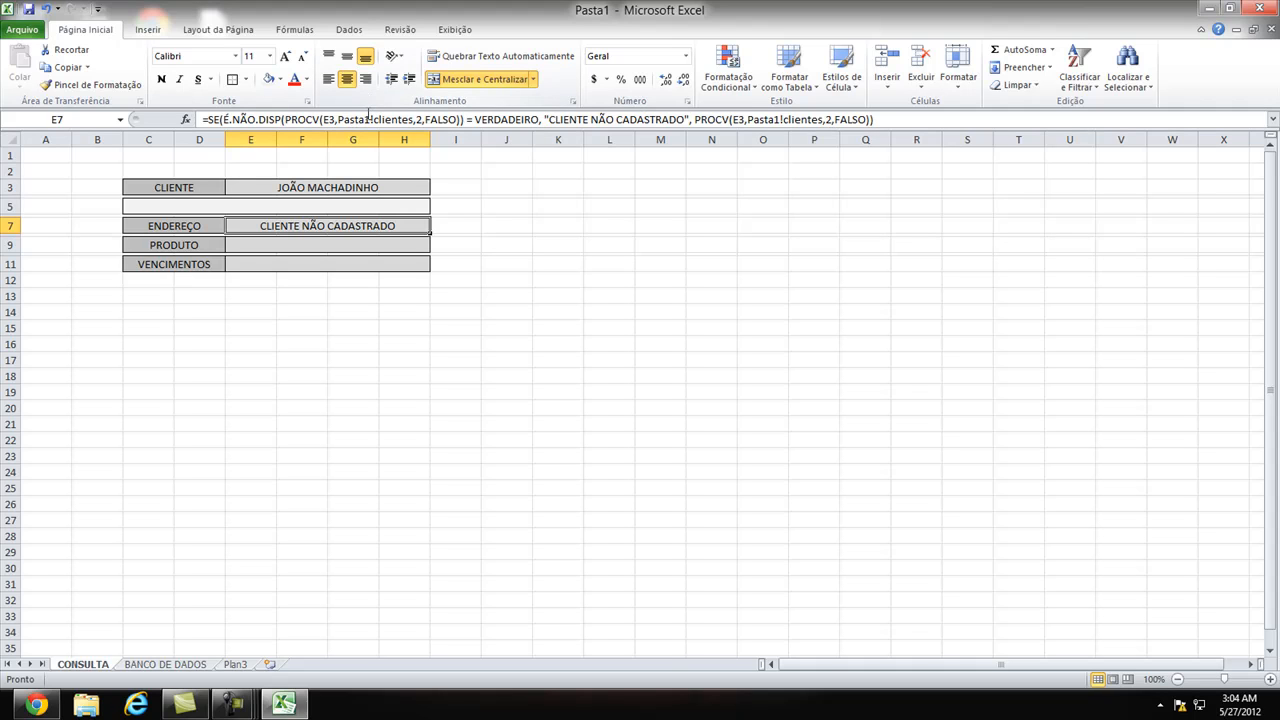
click(507, 250)
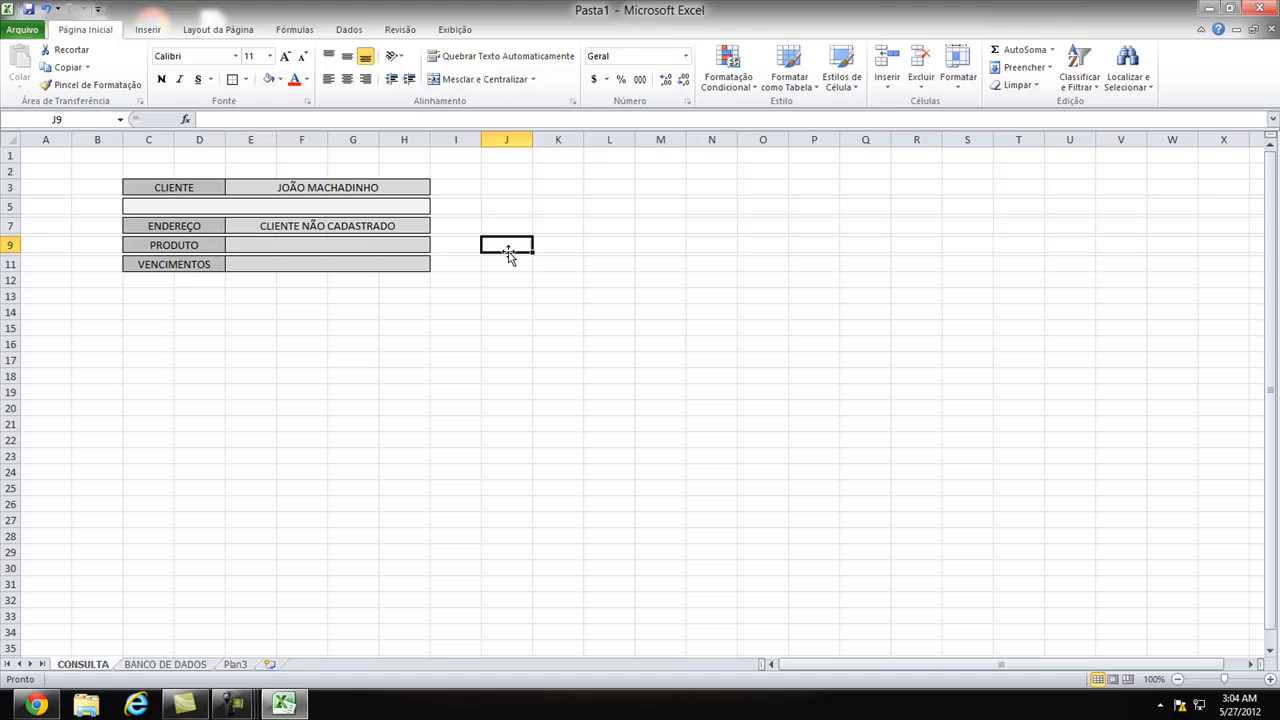
click(555, 224)
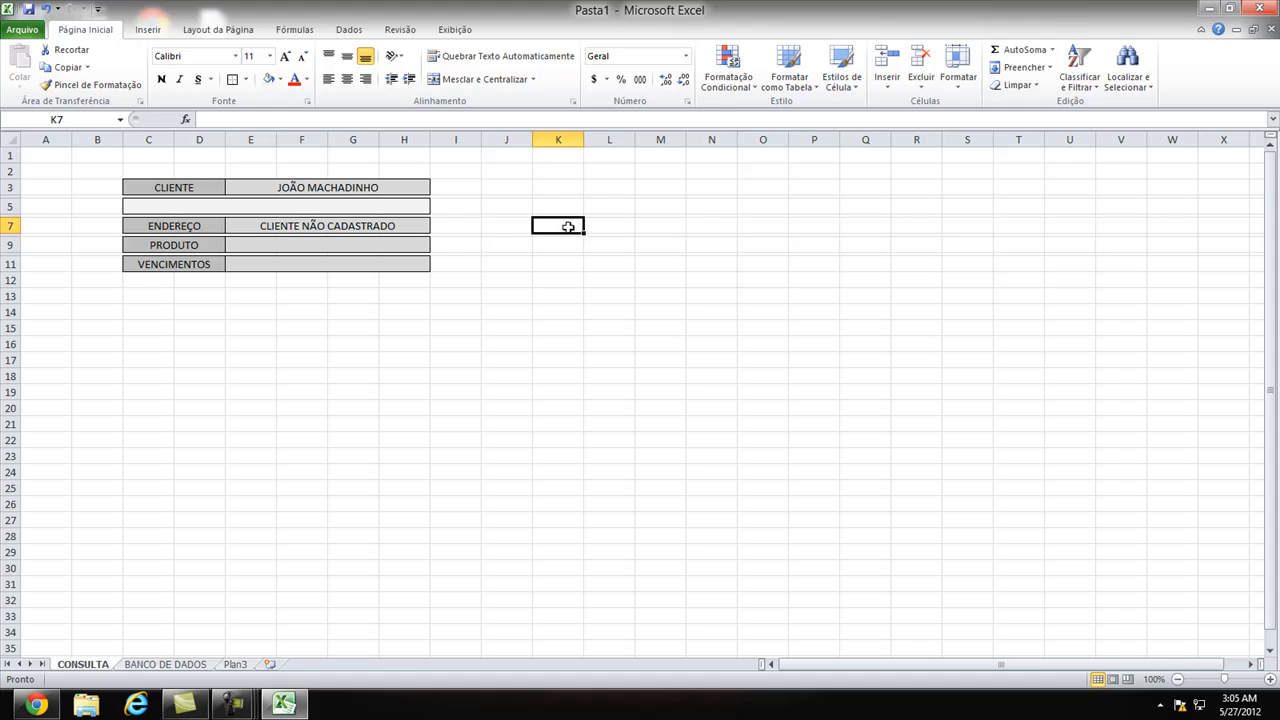
click(611, 229)
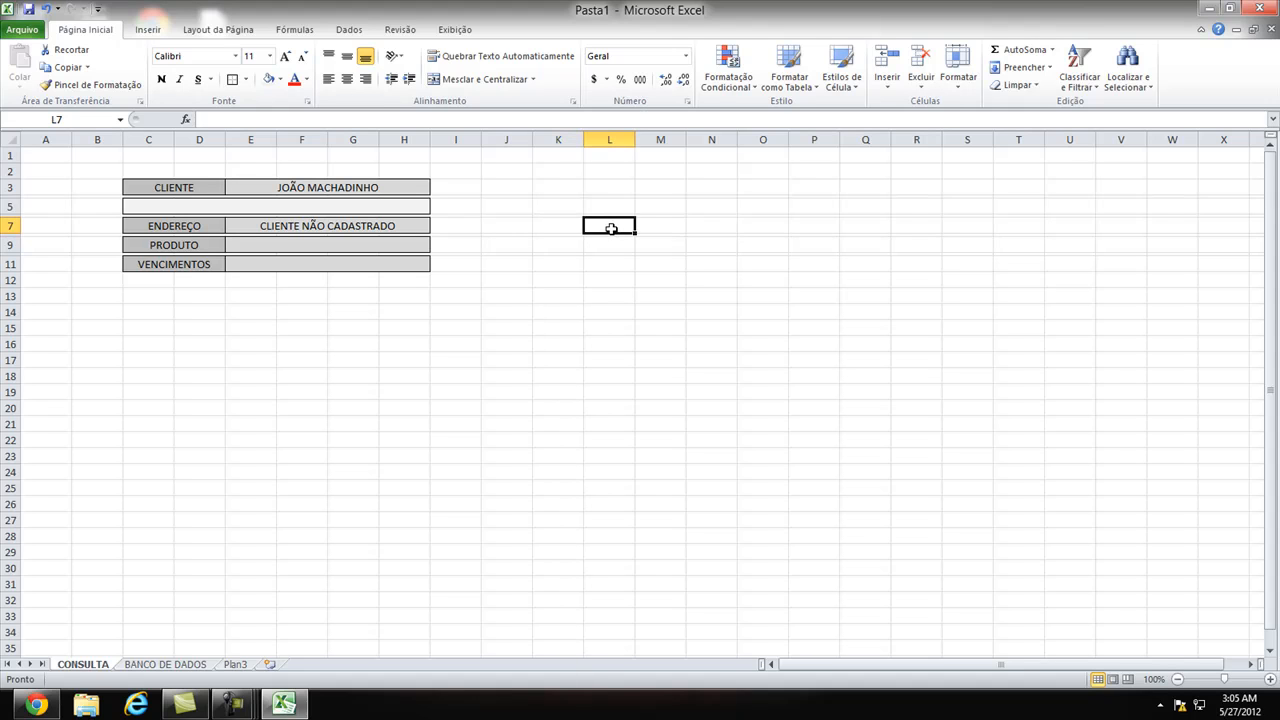
click(566, 224)
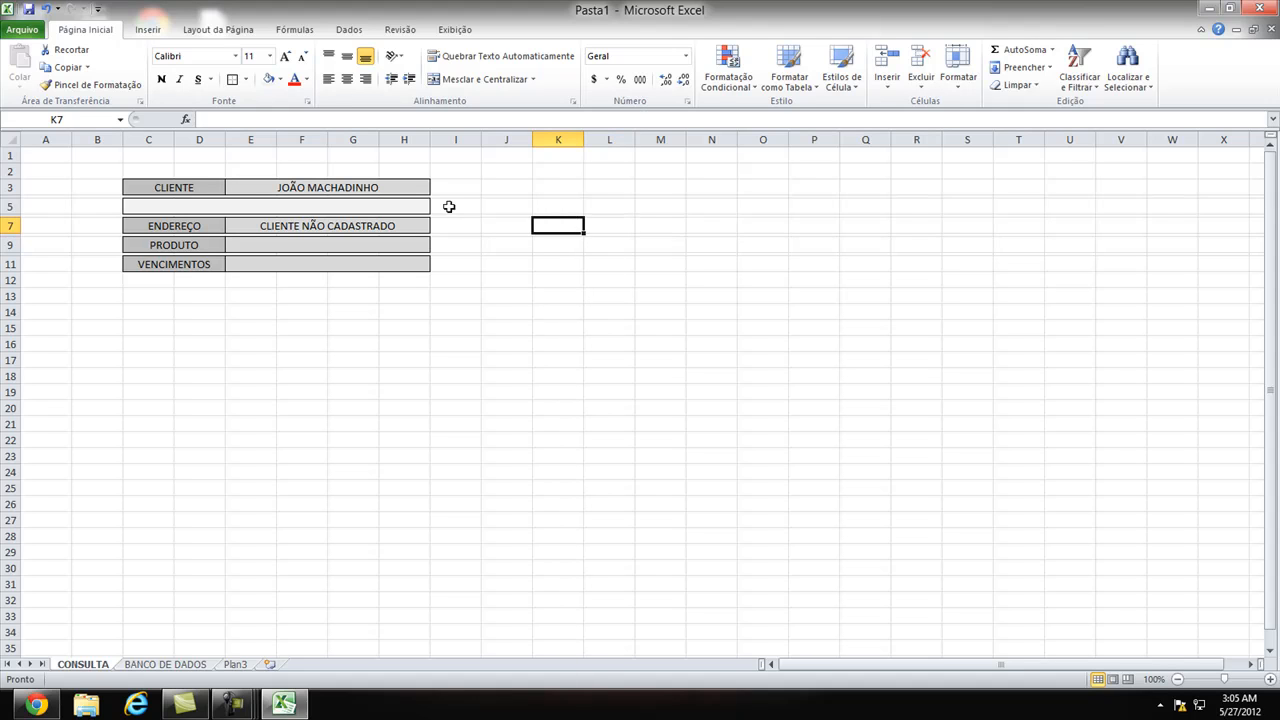
Step: Examine the logical test in E7's formula: the PROCV inside É.NÃO.DISP and its comparison with VERDADEIRO
click(250, 225)
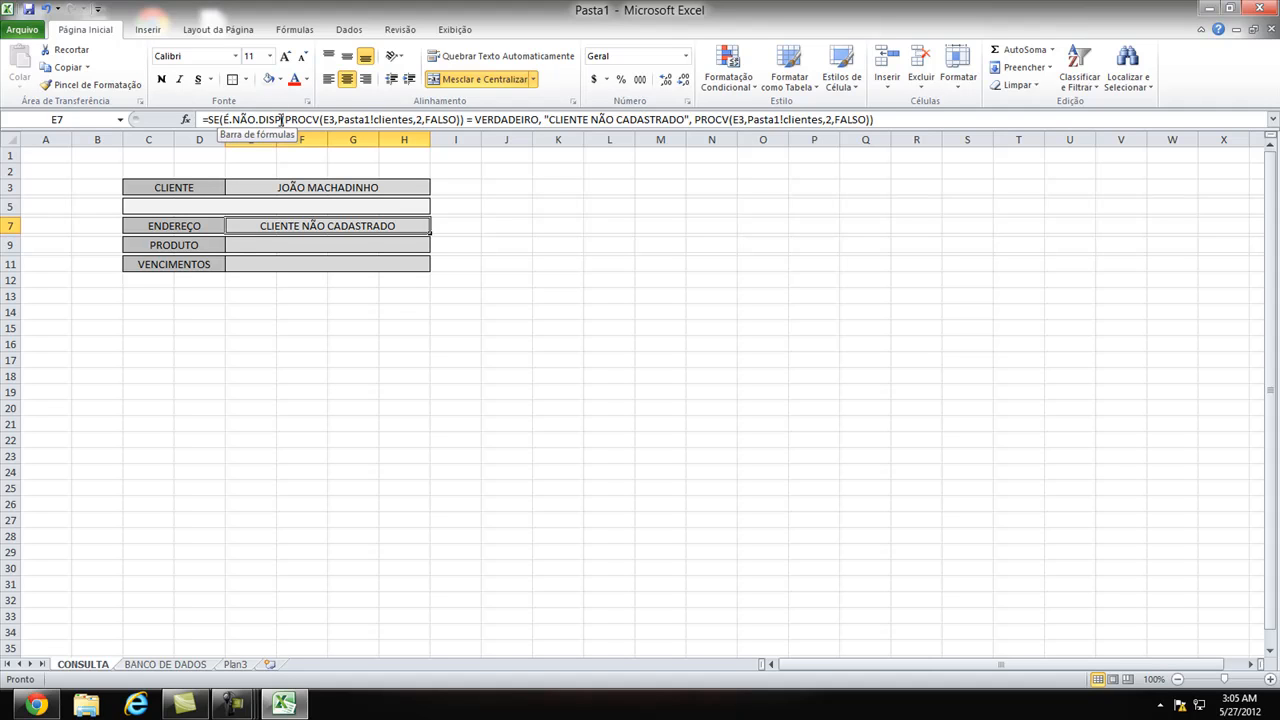
drag(224, 119, 462, 119)
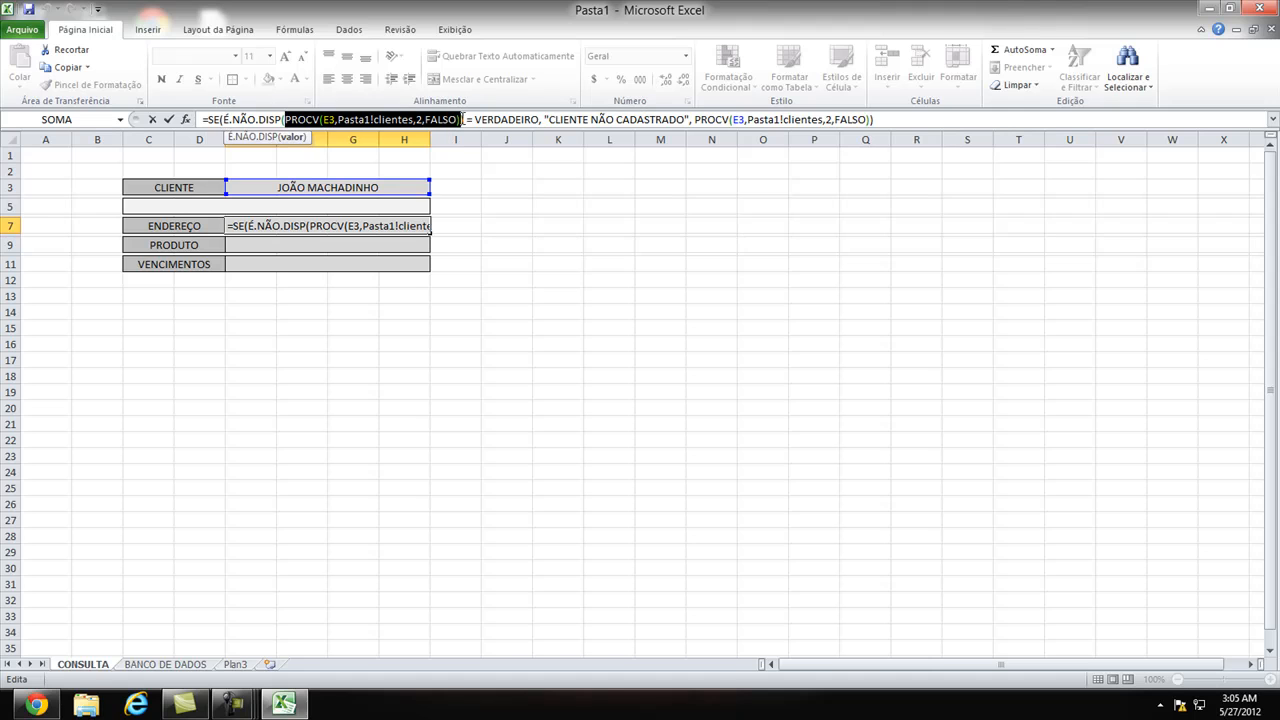
click(284, 119)
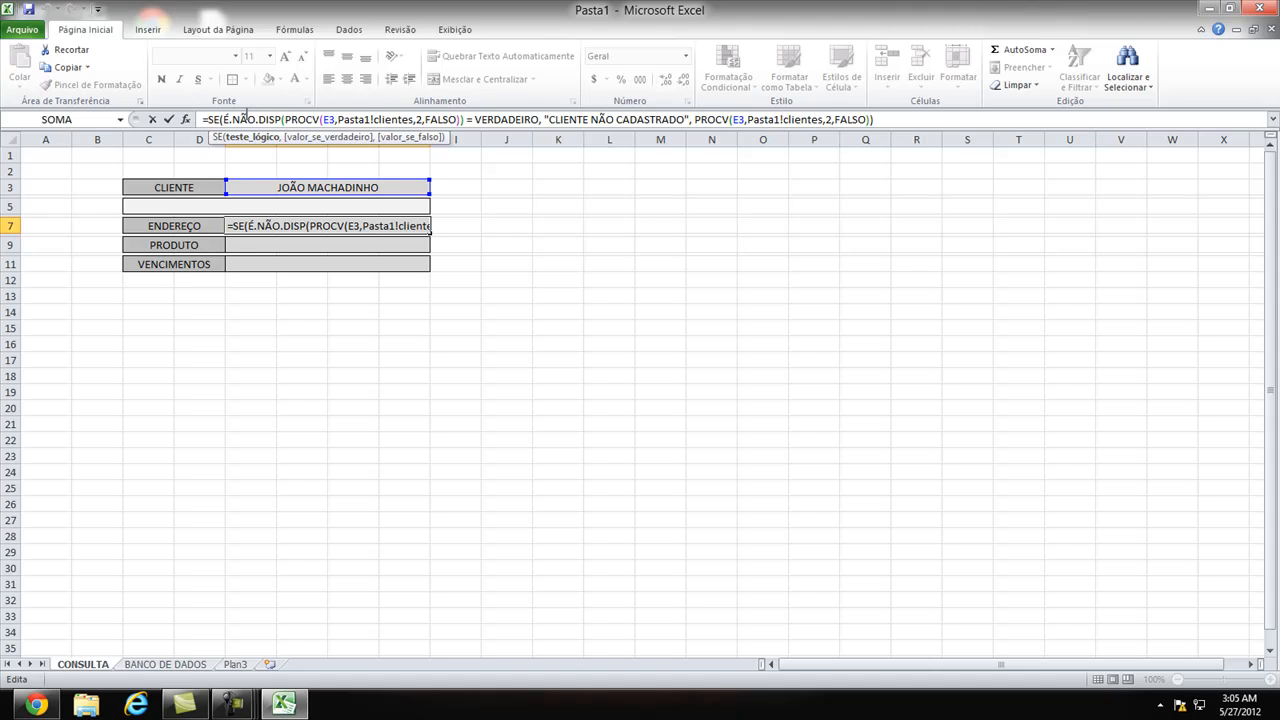
drag(222, 119, 460, 118)
click(284, 119)
click(460, 118)
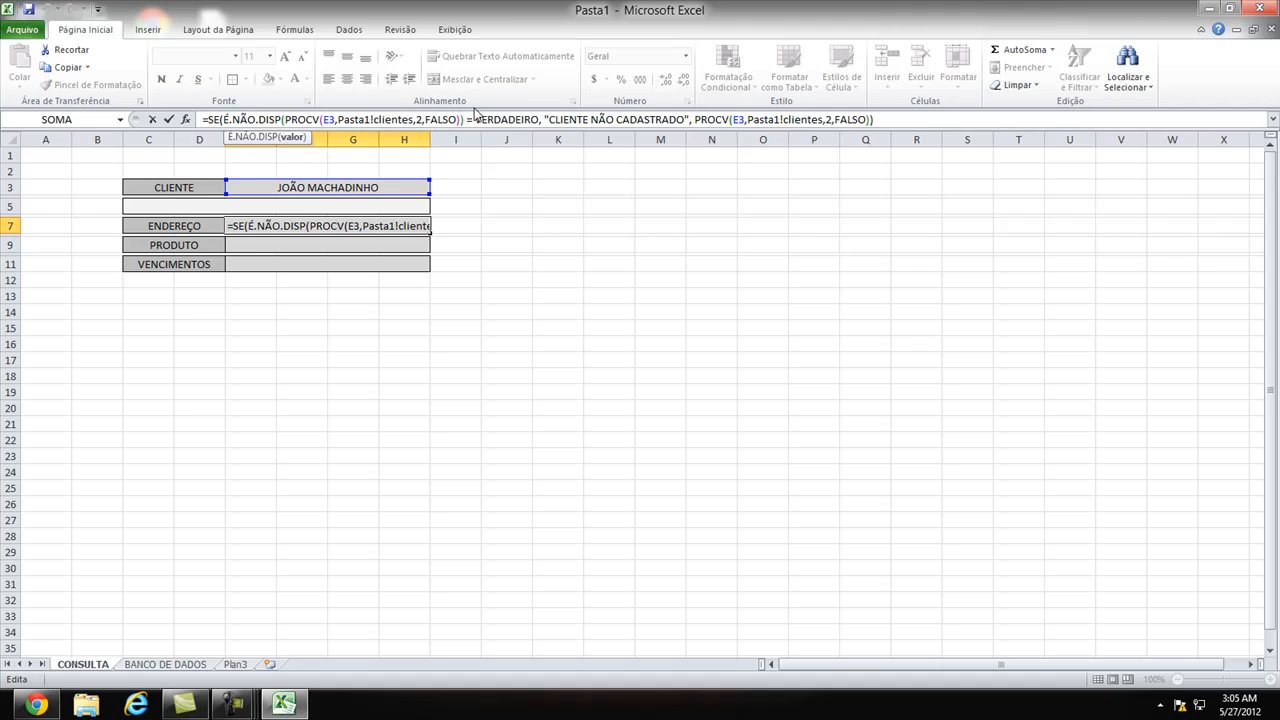
text())
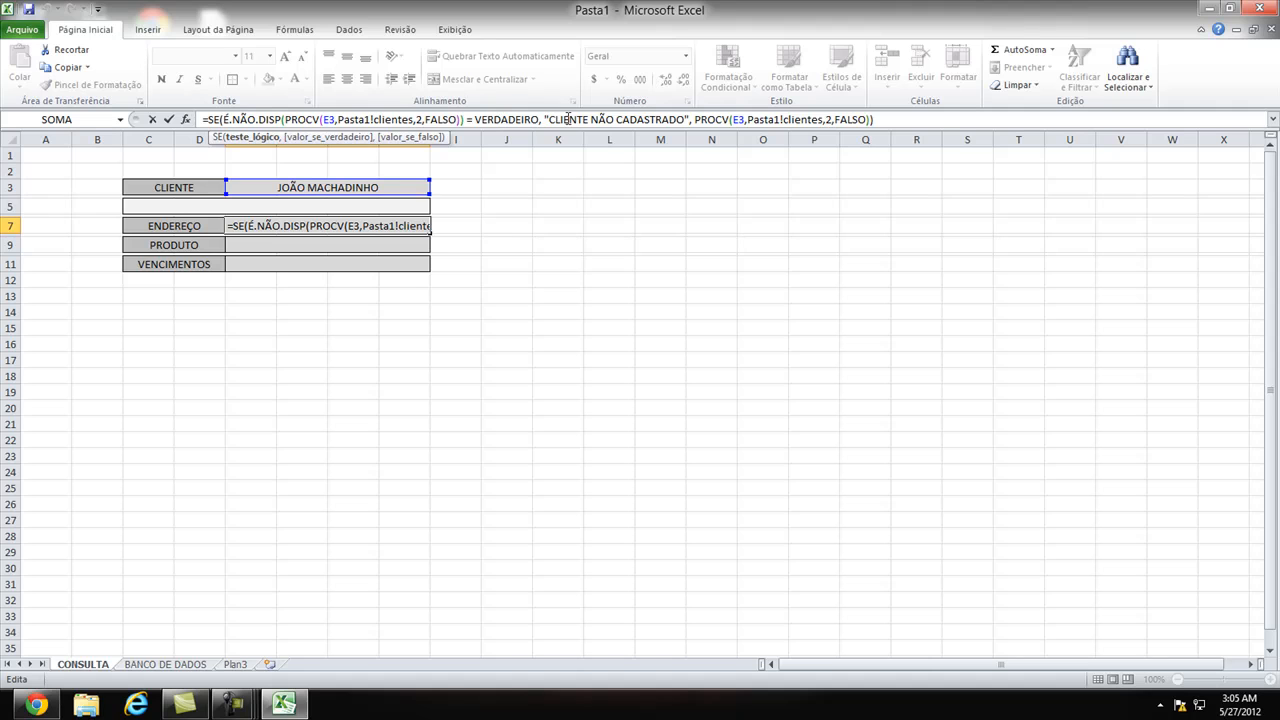
drag(475, 119, 541, 119)
click(522, 119)
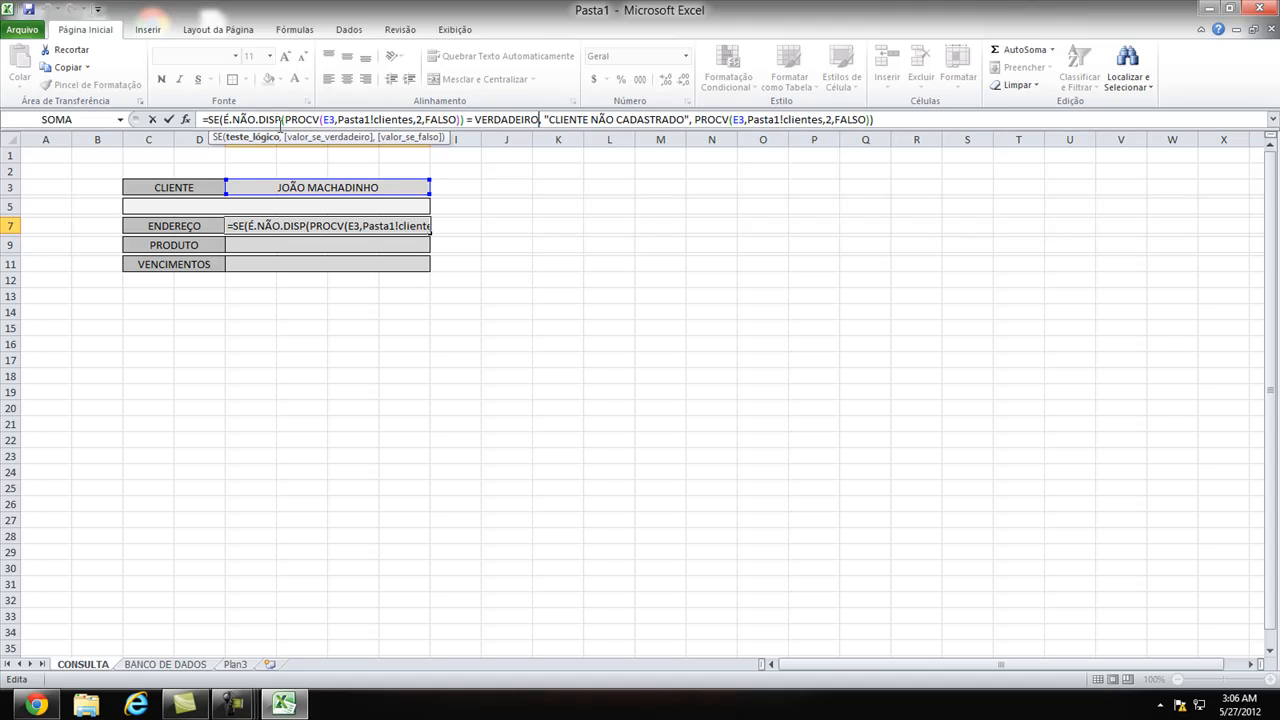
Step: Examine E7's SE formula part by part: the logical test, the value if true and the PROCV as value if false
mouse_move(205, 120)
mouse_down()
mouse_move(220, 120)
mouse_move(203, 120)
mouse_up()
click(221, 120)
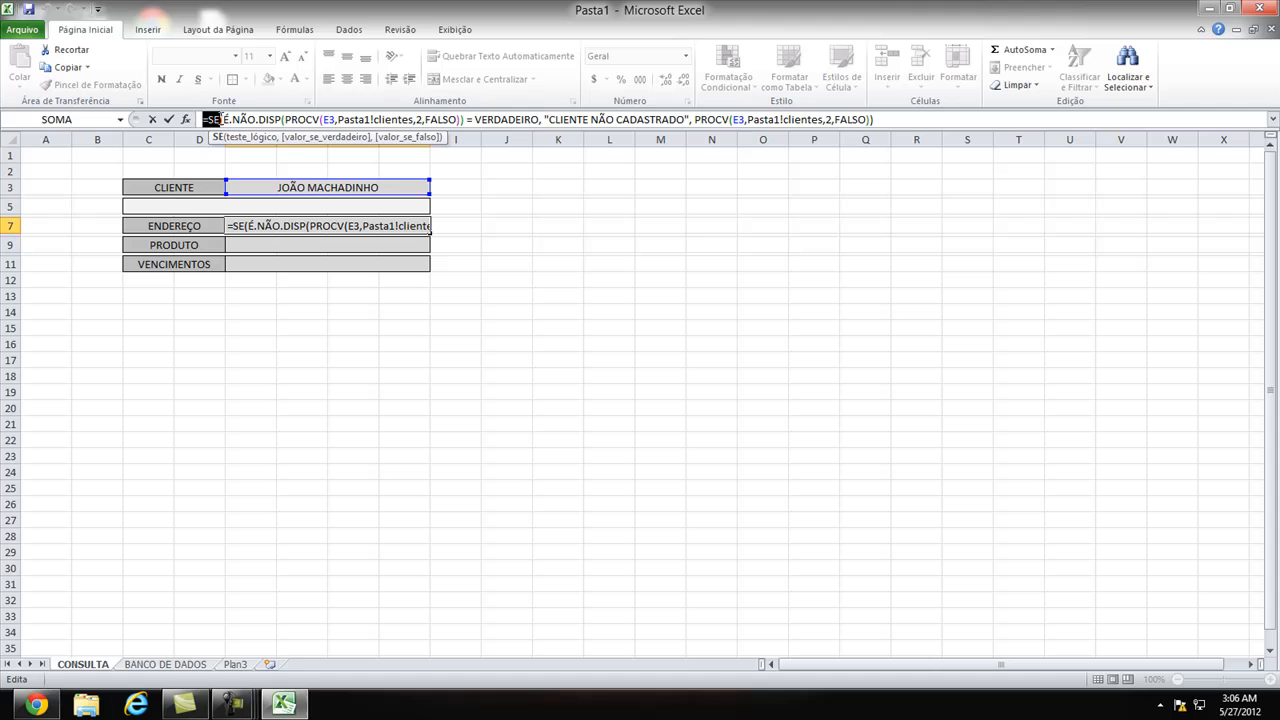
click(222, 120)
drag(222, 120, 456, 120)
click(288, 121)
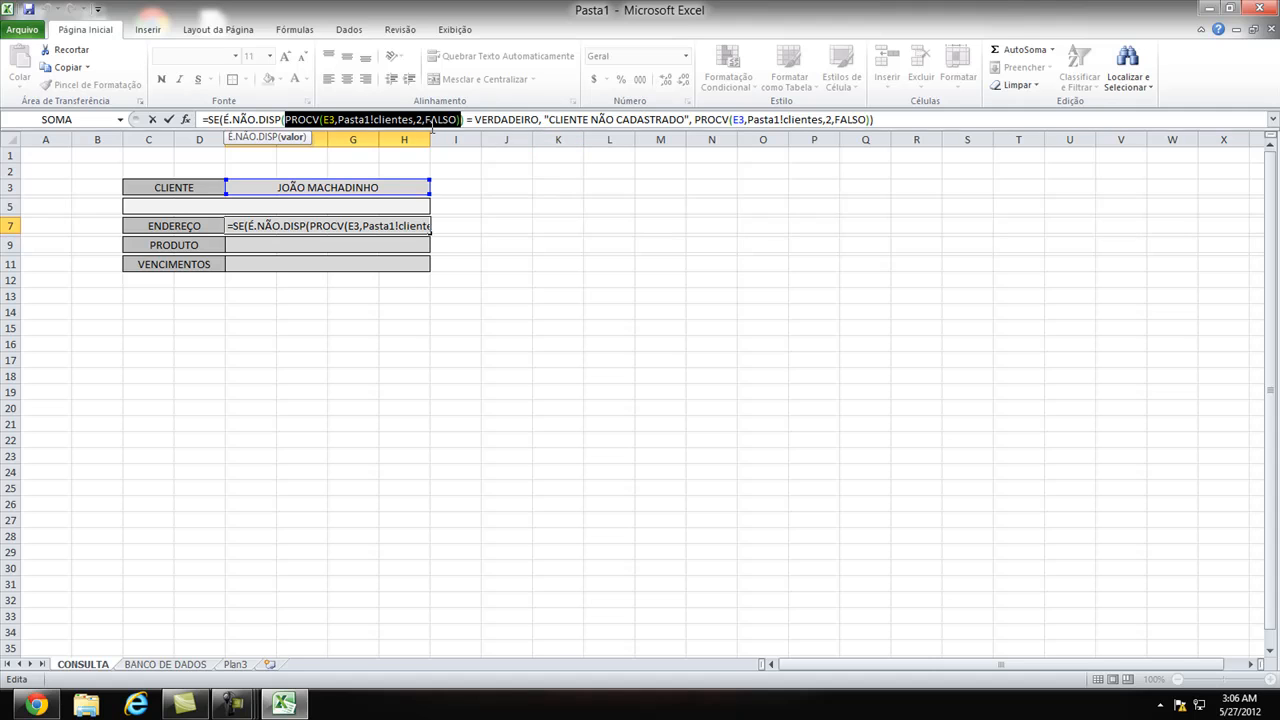
drag(475, 119, 691, 119)
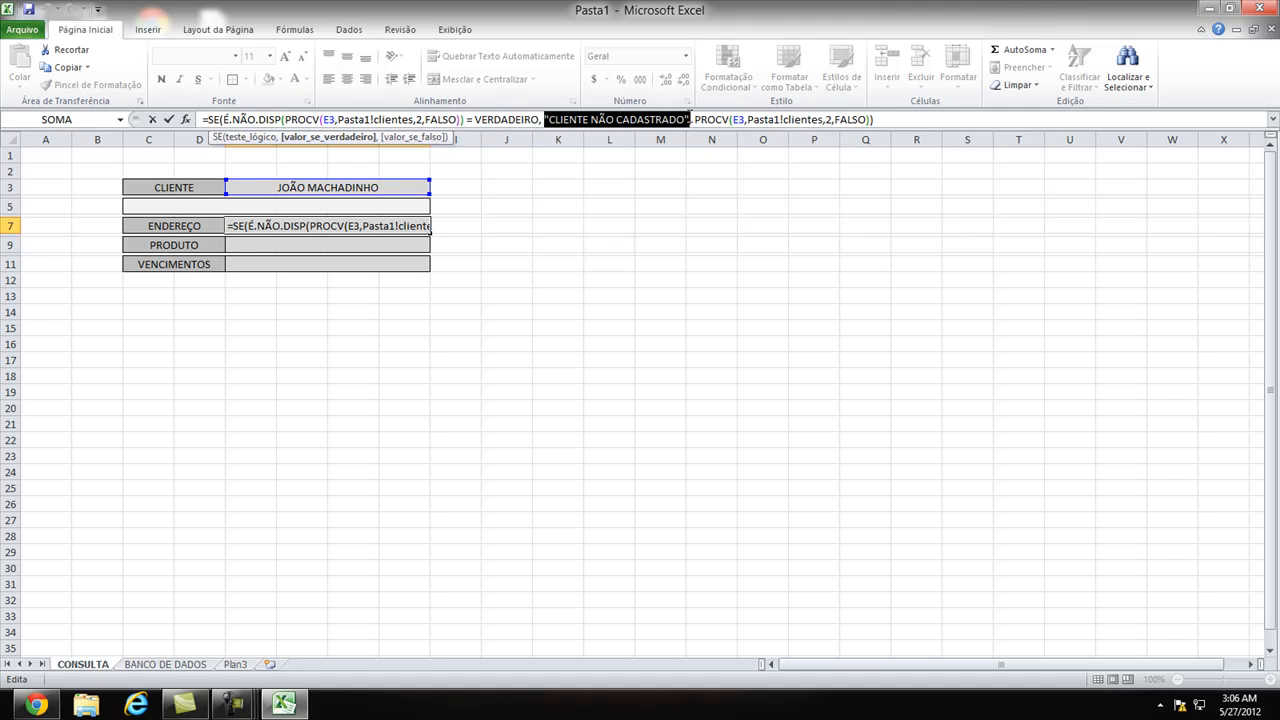
drag(207, 119, 450, 119)
drag(694, 120, 872, 120)
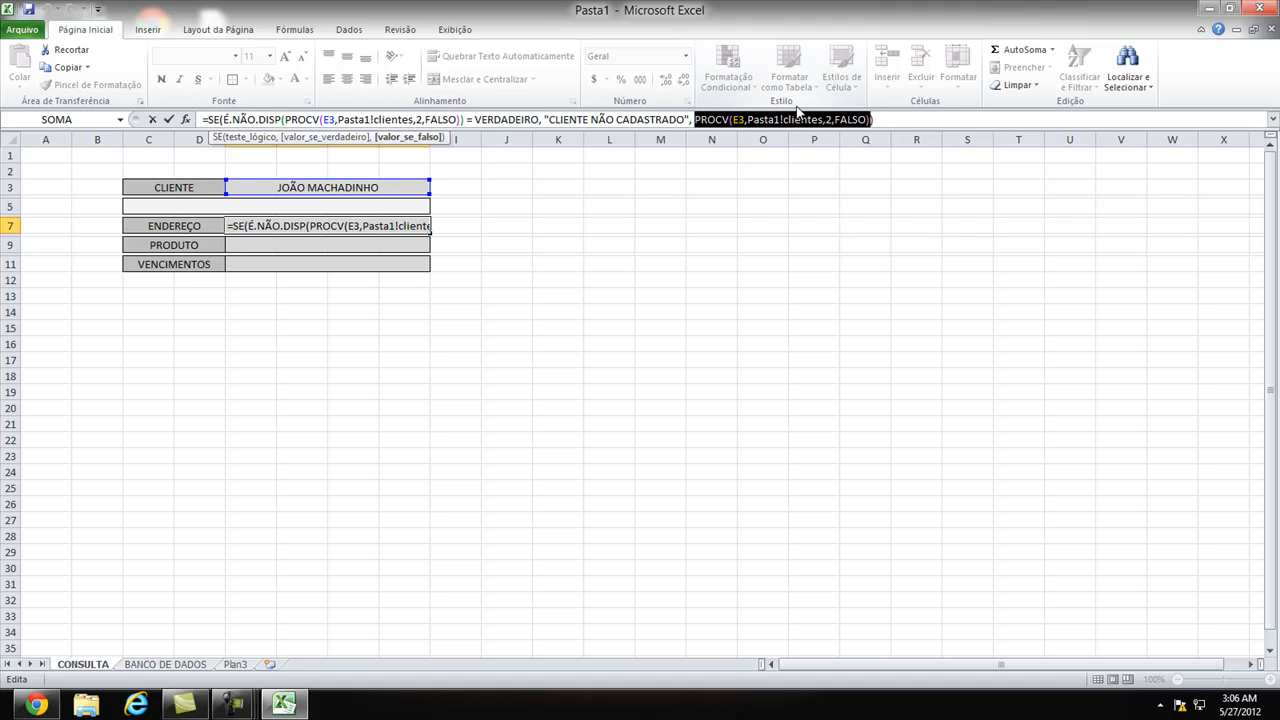
key(Return)
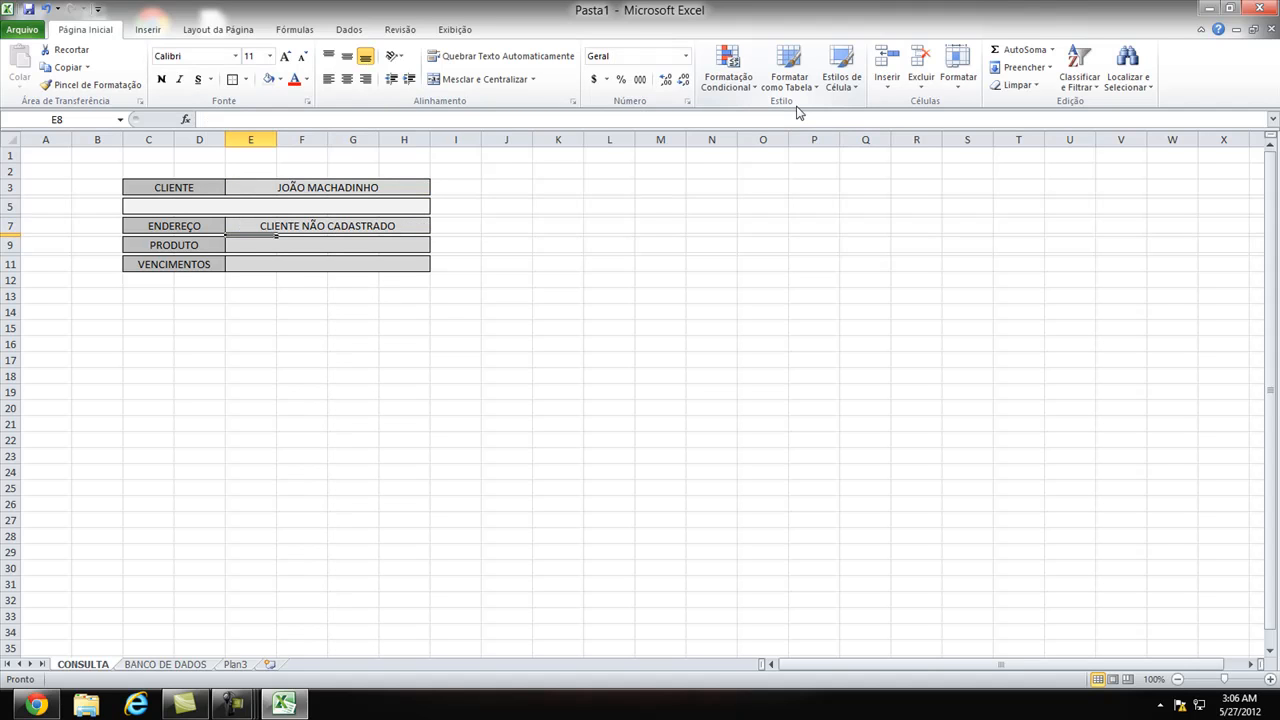
click(405, 225)
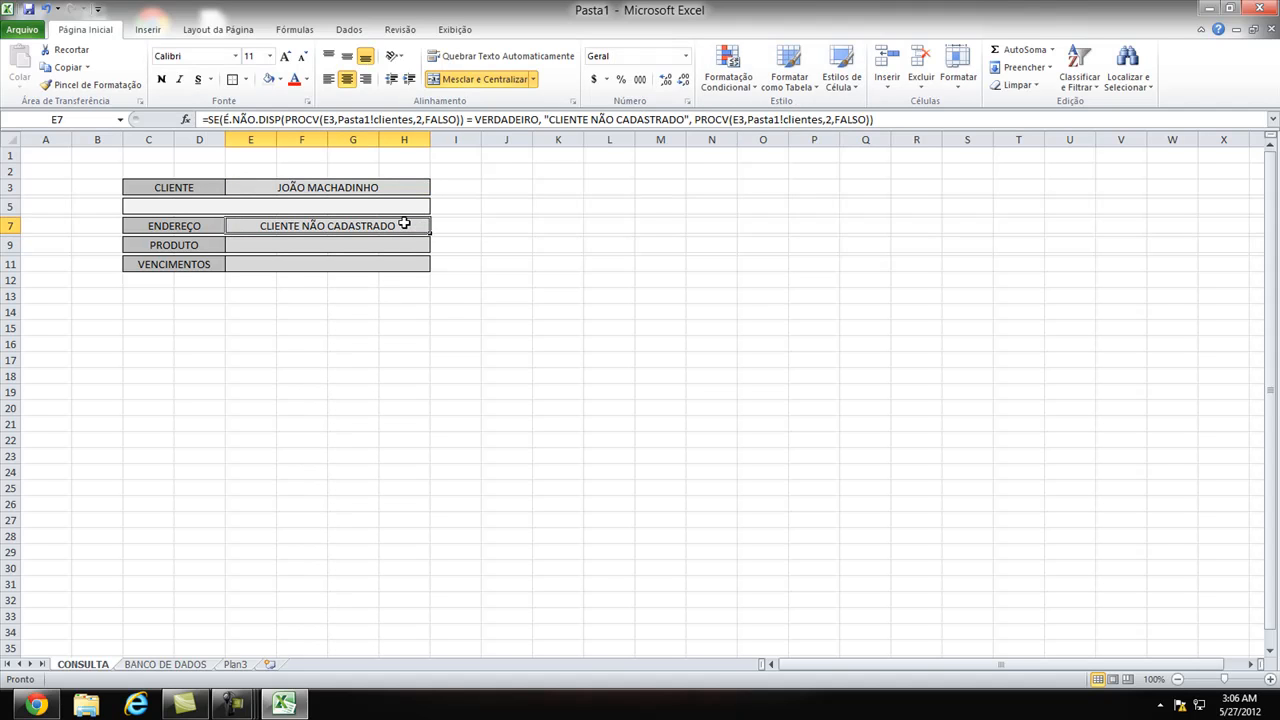
Step: Clear the customer name from the CLIENTE cell E3 and select the ENDEREÇO result in E7
click(397, 189)
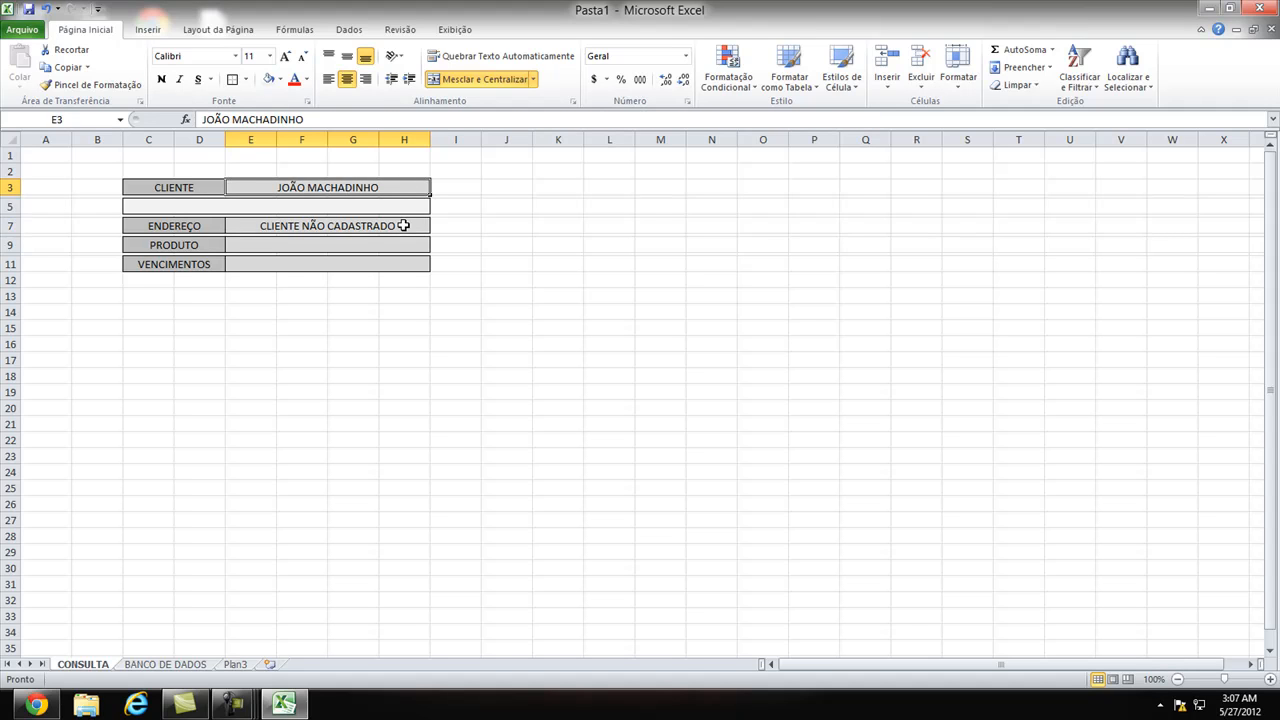
key(Delete)
key(Down)
key(Down)
key(Down)
key(Down)
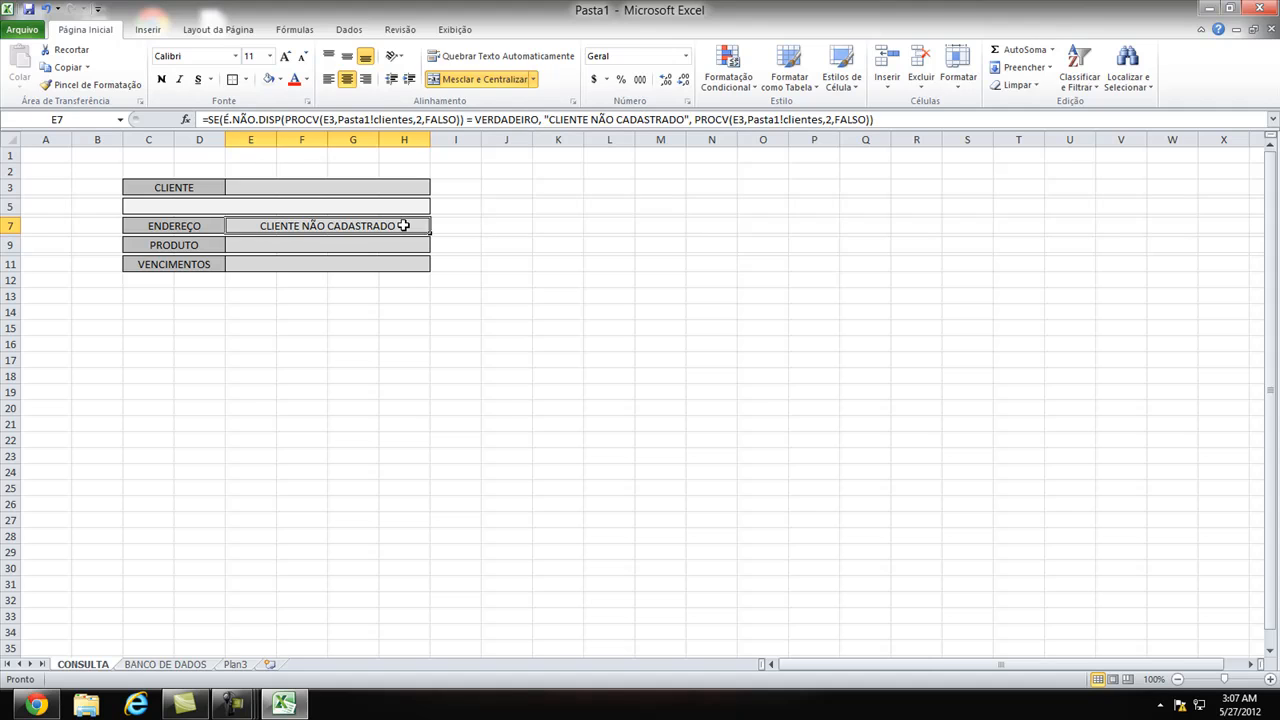
key(Right)
key(Up)
key(Right)
key(Right)
key(Right)
key(Right)
key(Right)
key(Right)
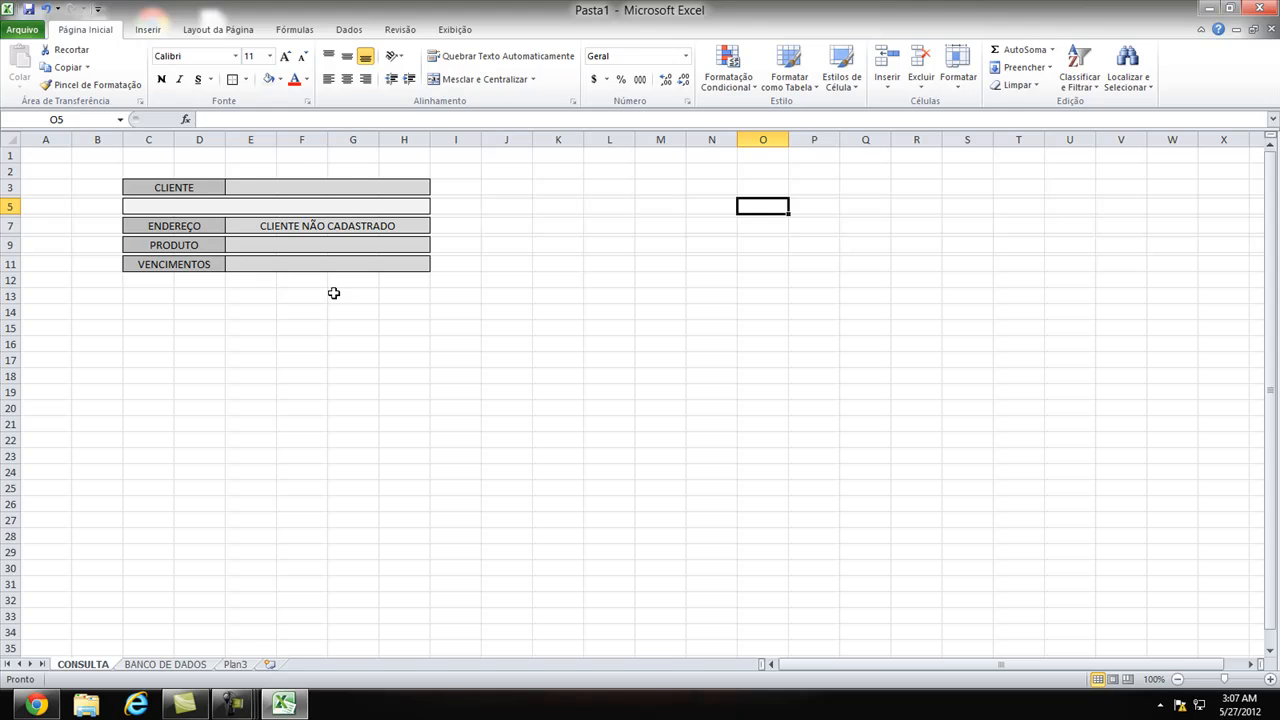
Step: Check how the ENDEREÇO result in E7 responds to the empty CLIENTE cell E3
click(348, 185)
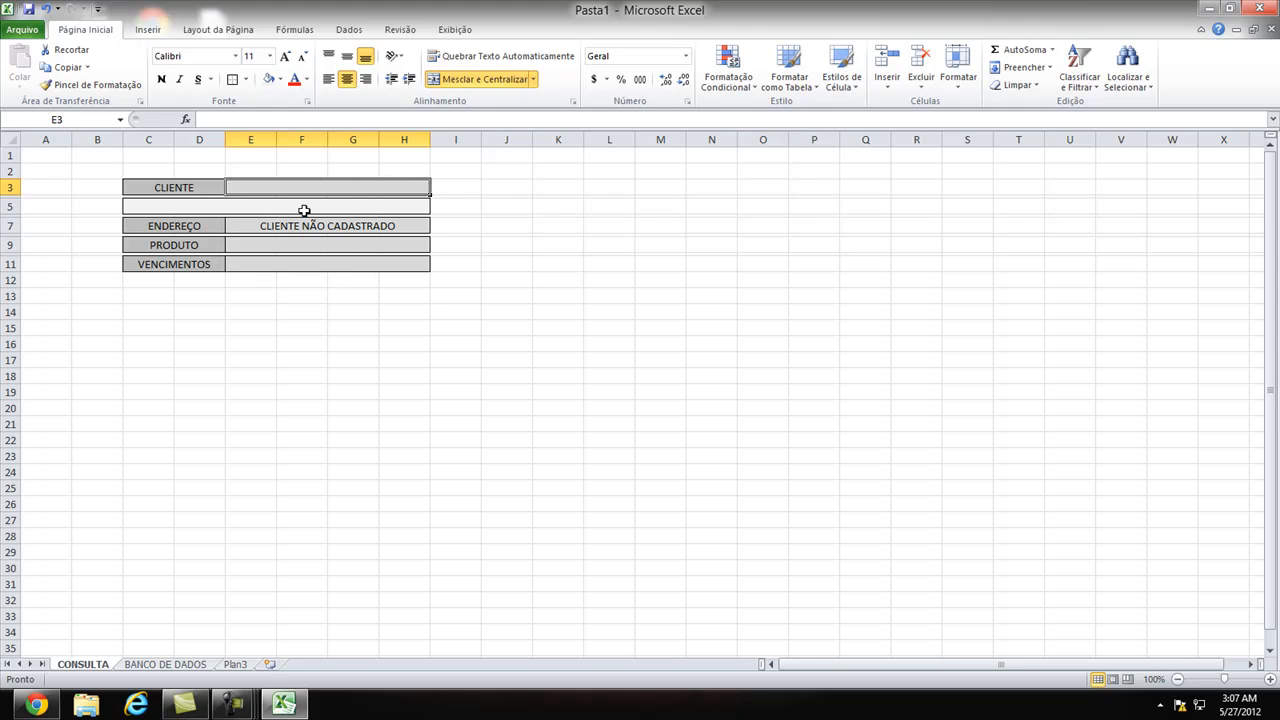
click(348, 228)
click(517, 268)
click(408, 232)
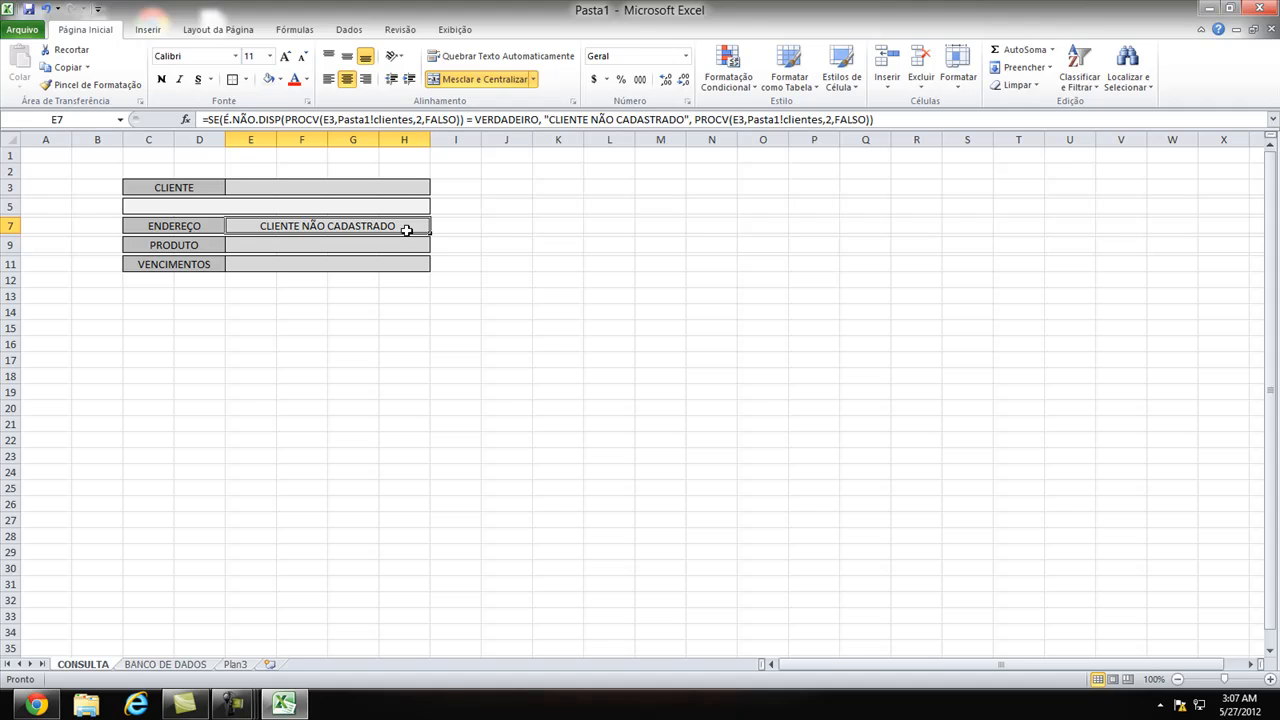
click(280, 186)
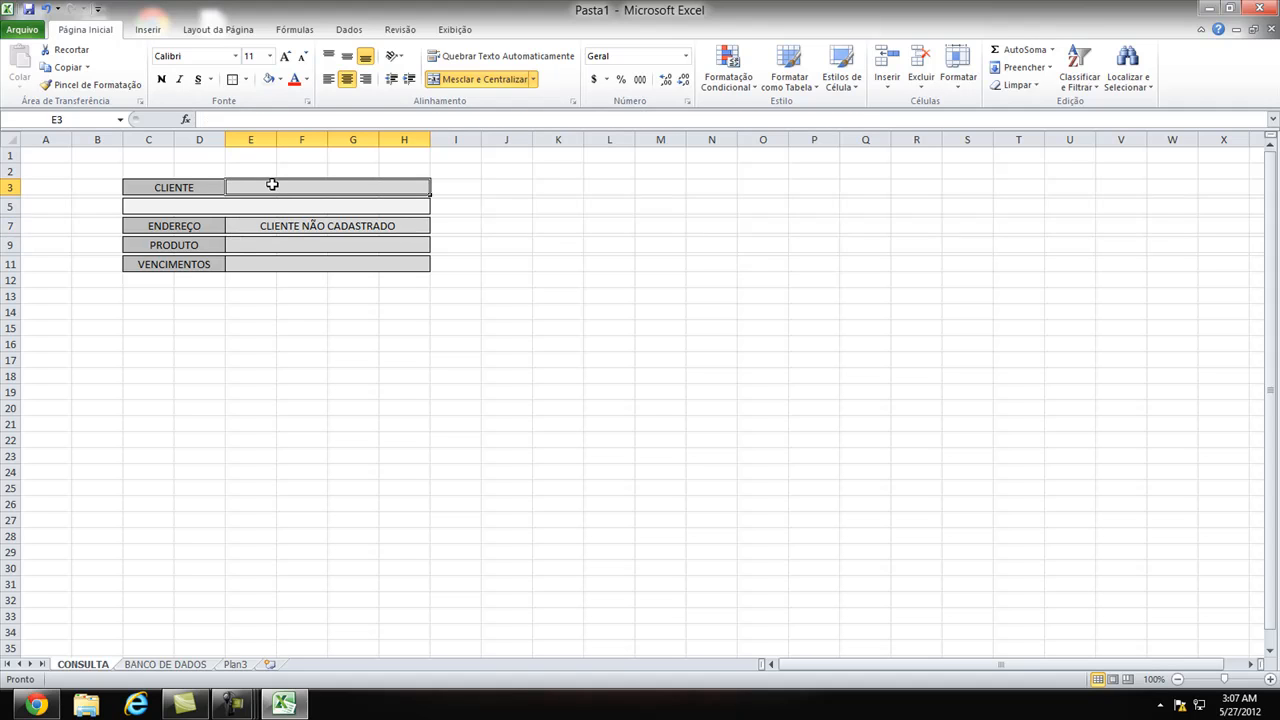
Step: Wrap the ENDEREÇO formula in E7 in an outer SE function with its own closing parenthesis
click(287, 221)
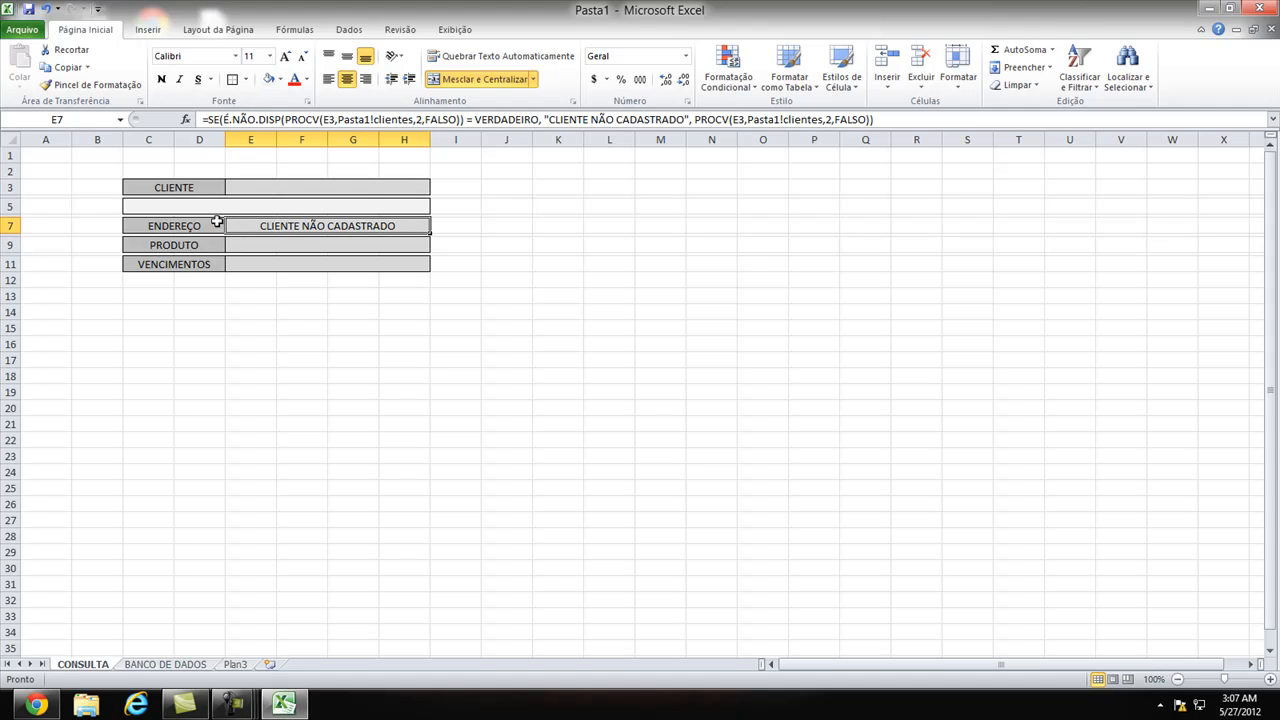
click(203, 119)
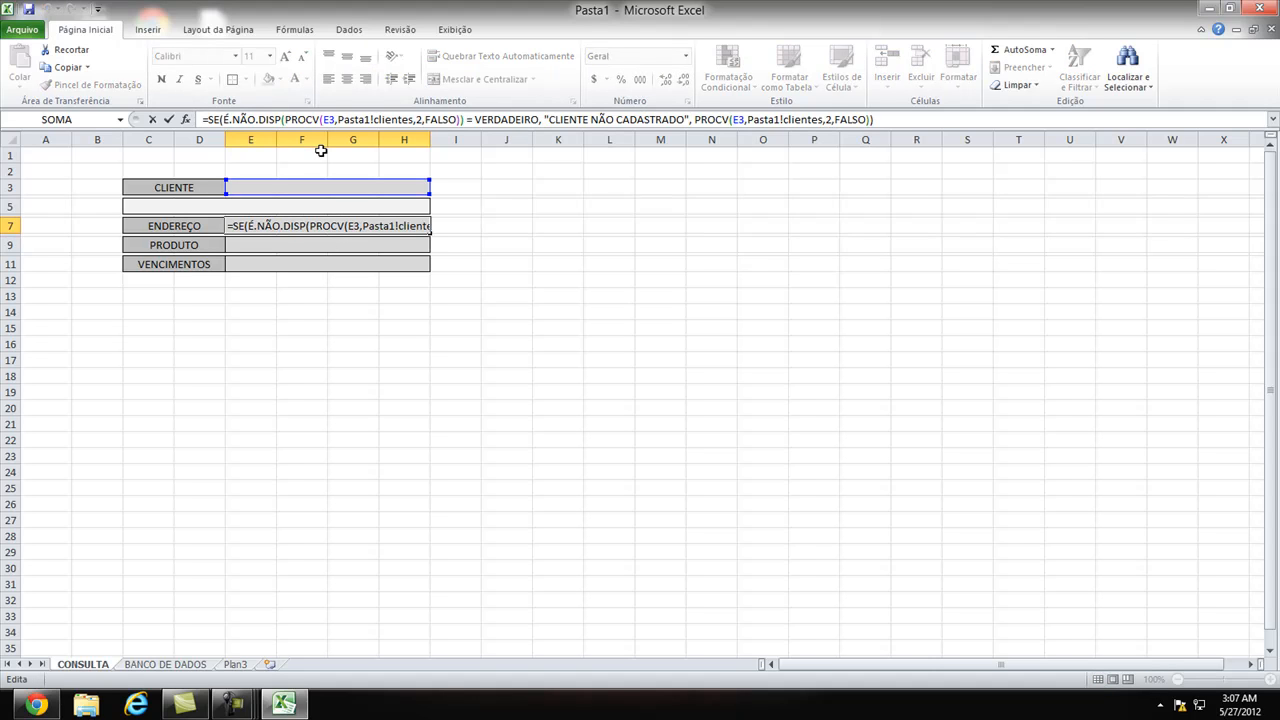
key(Right)
text(Se)
key(BackSpace)
key(BackSpace)
text(Se)
key(BackSpace)
key(BackSpace)
text(SE()
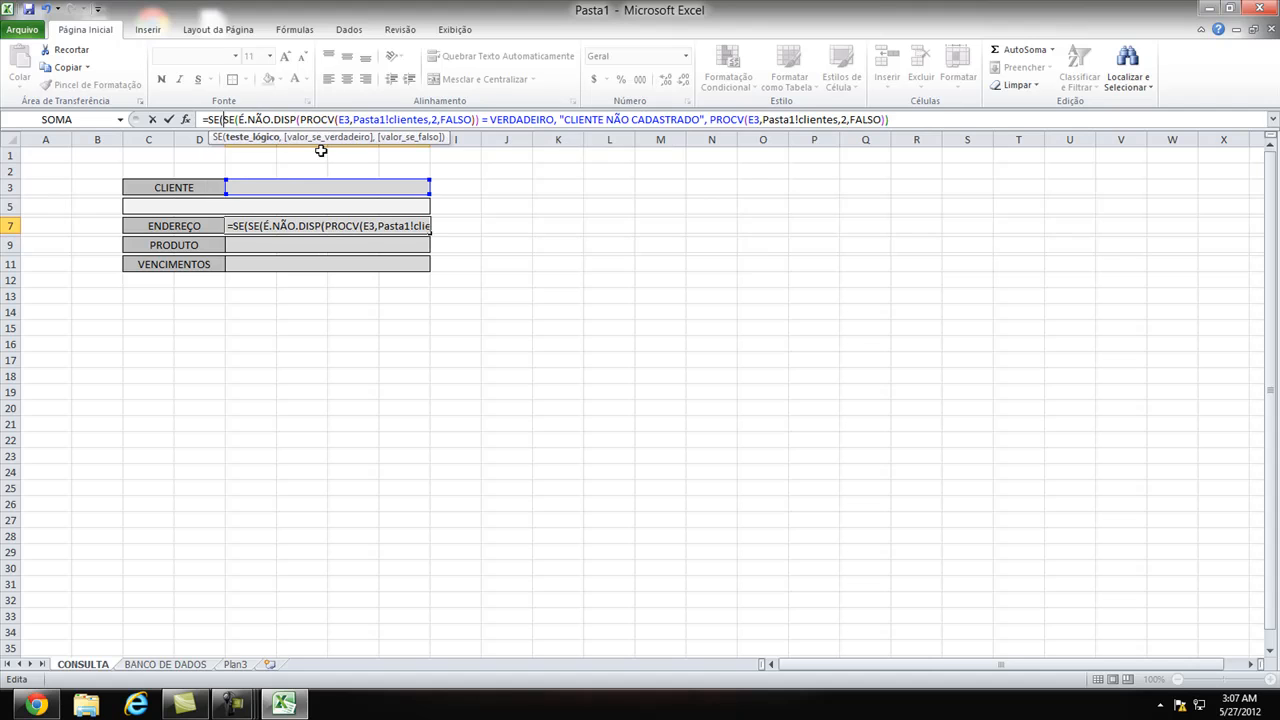
key(End)
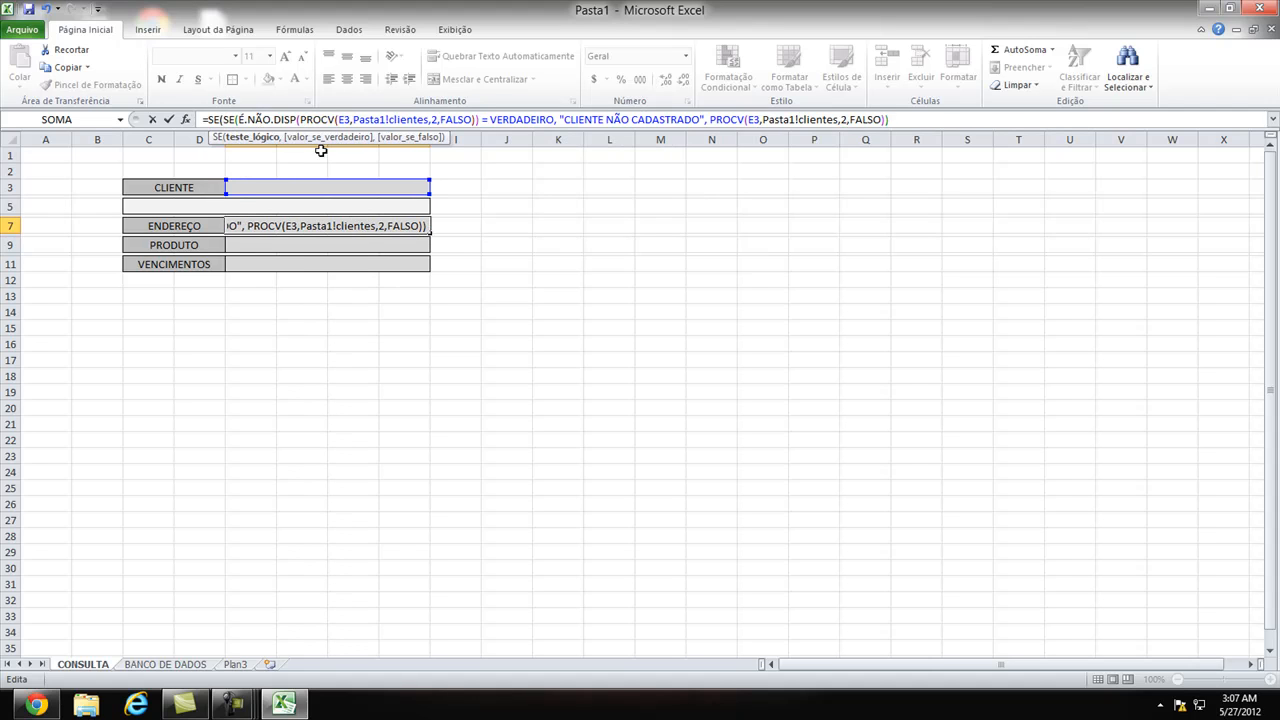
text())
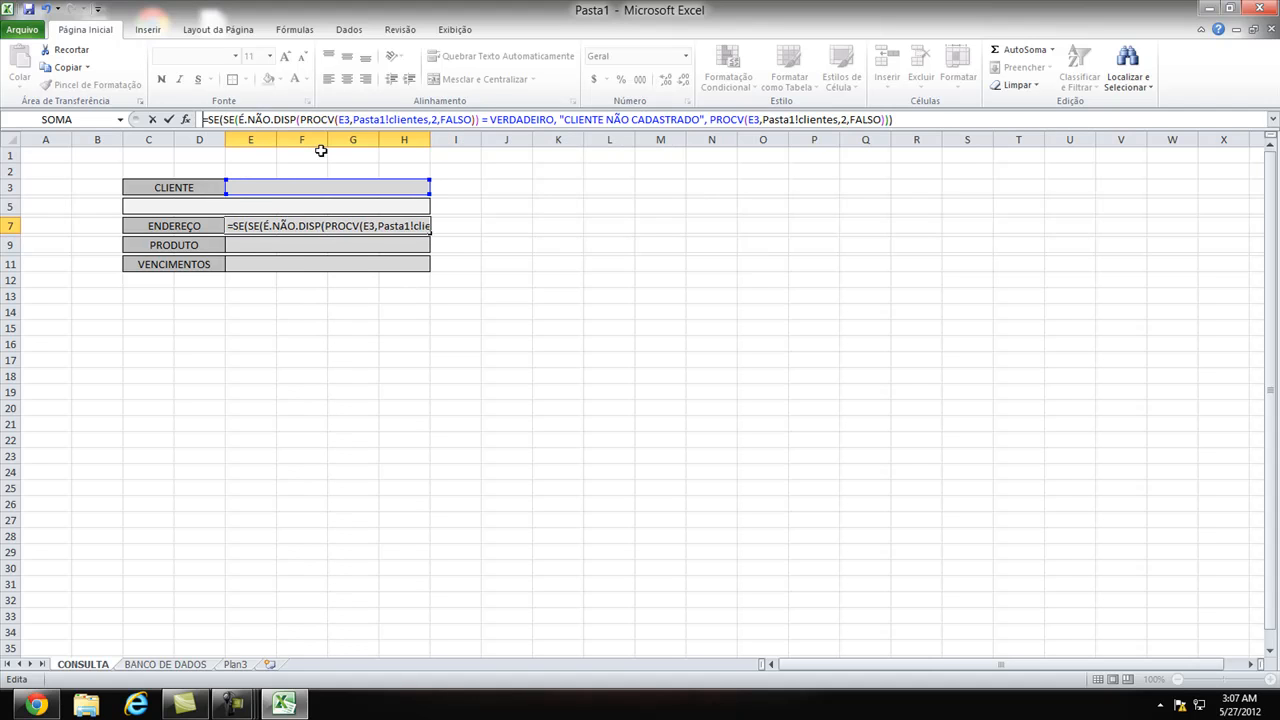
Step: Set the outer SE's logical test in E7 to E3=""
key(Left)
key(Right)
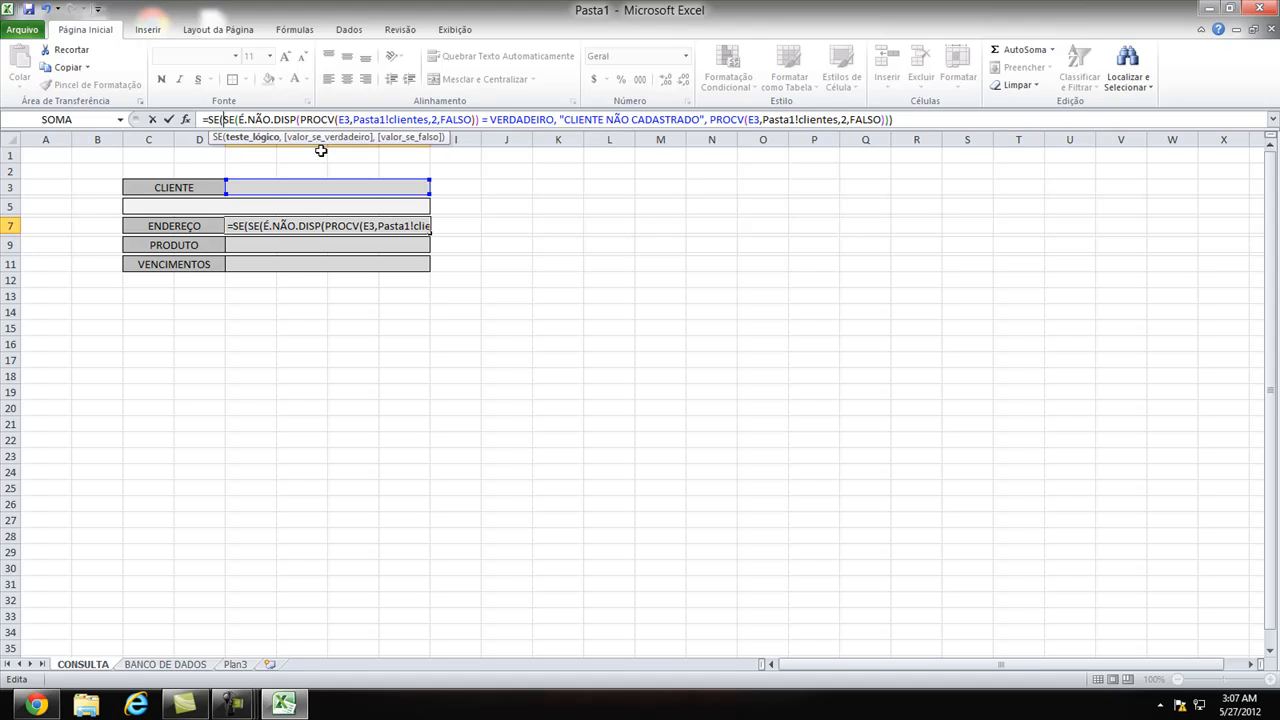
text(E3)
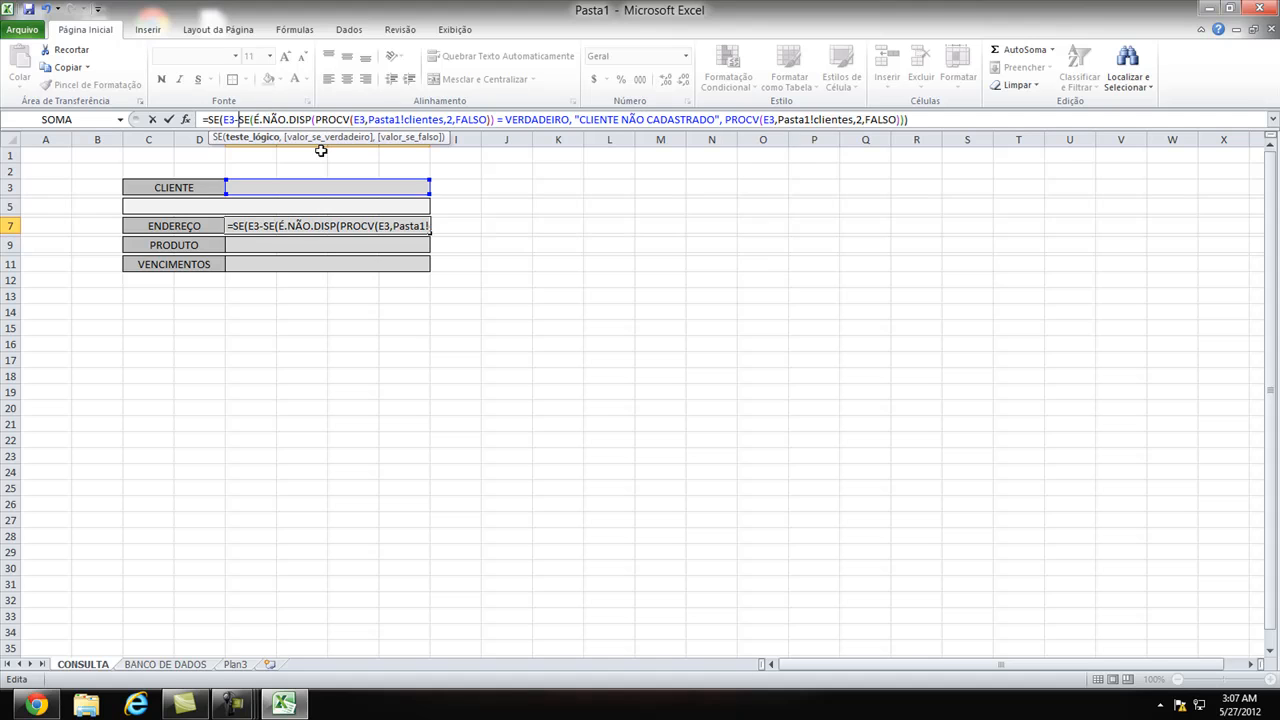
text(=)
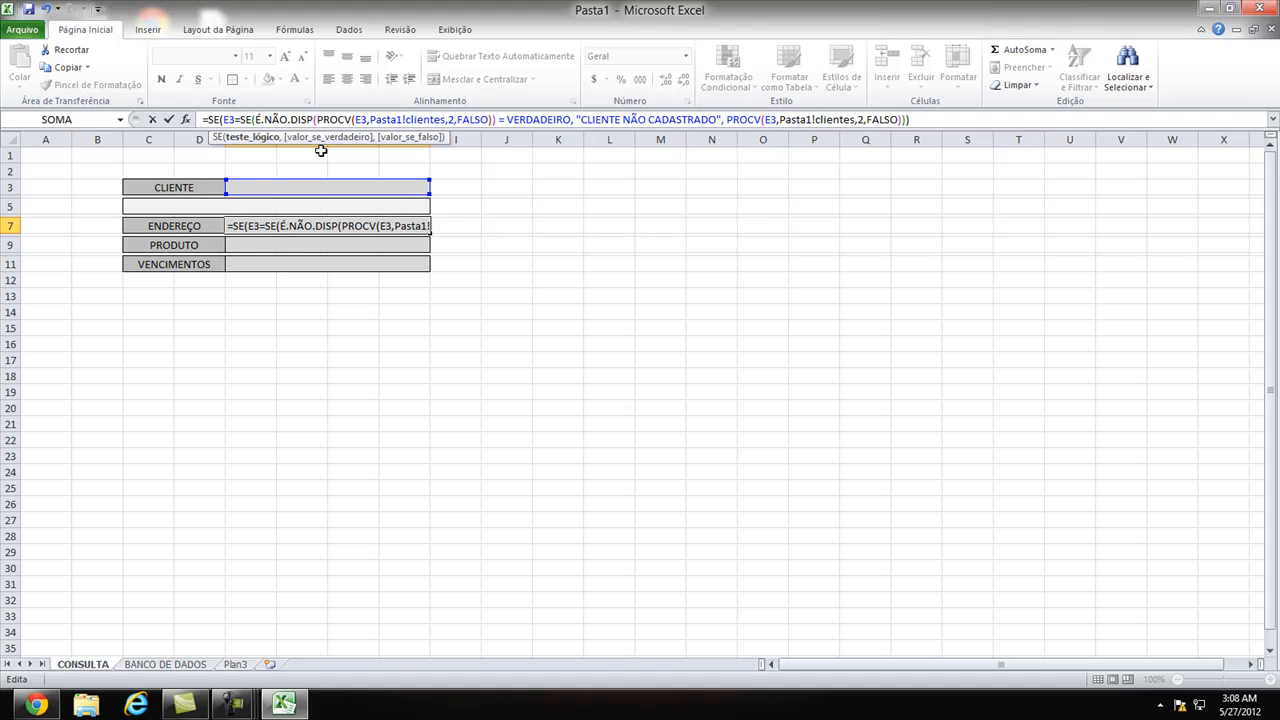
text("")
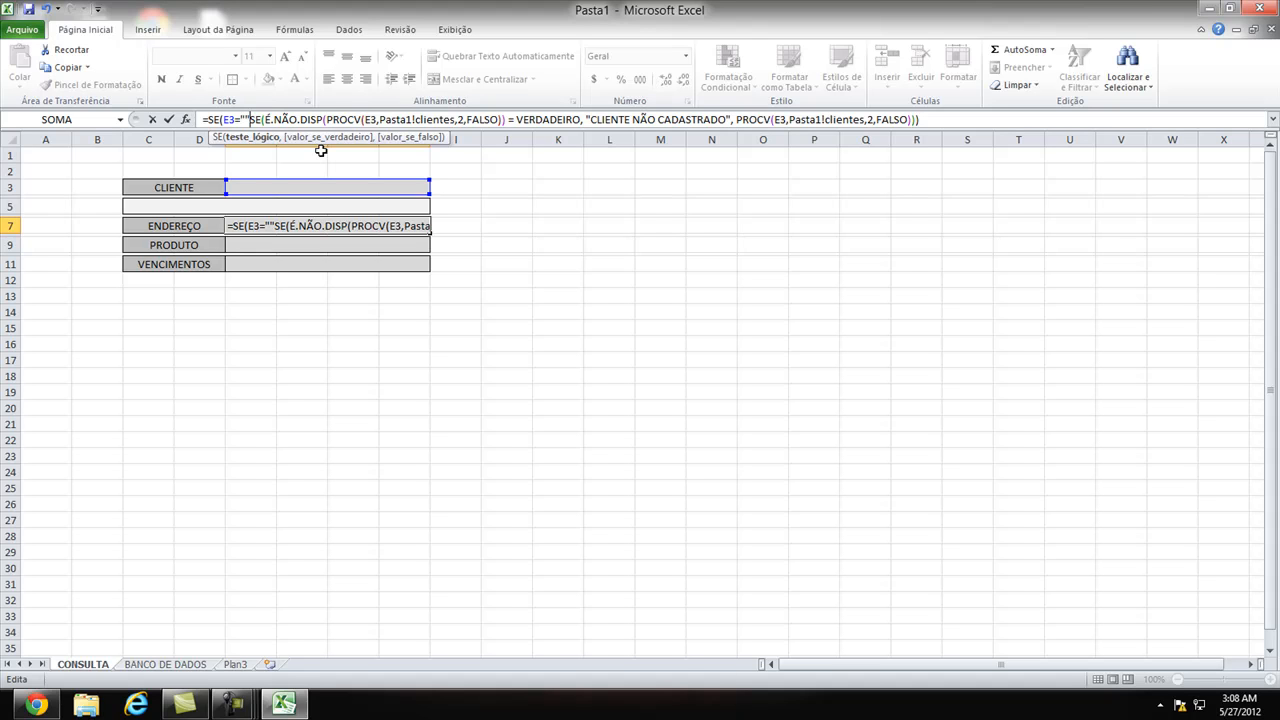
Step: Set the outer SE's value if true to "", keep the existing SE as value if false, and confirm the formula
text(,)
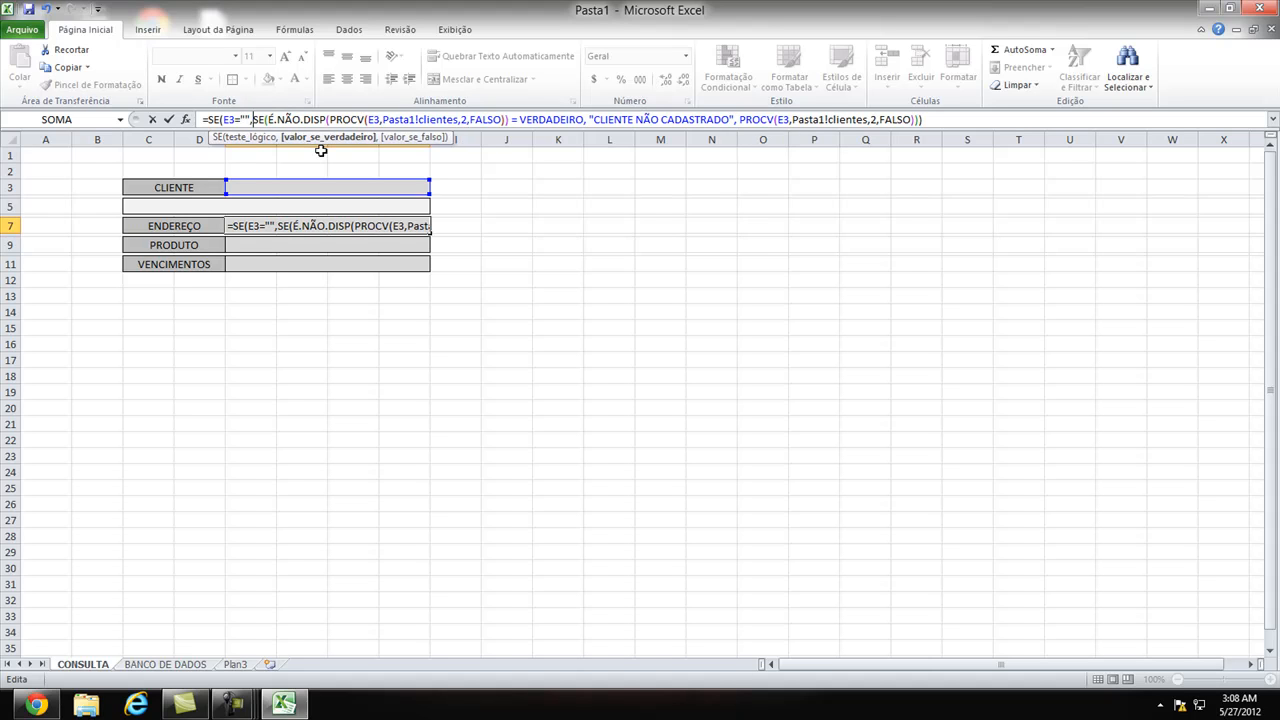
text(")
text("")
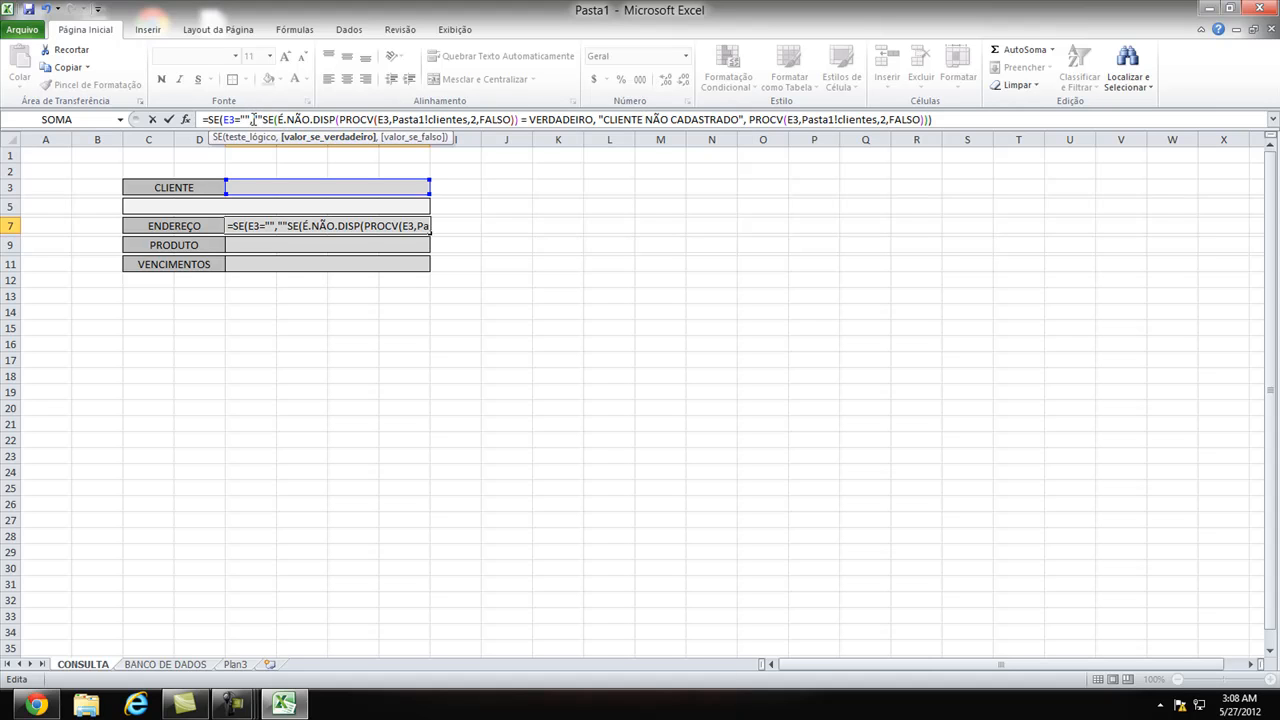
text(,)
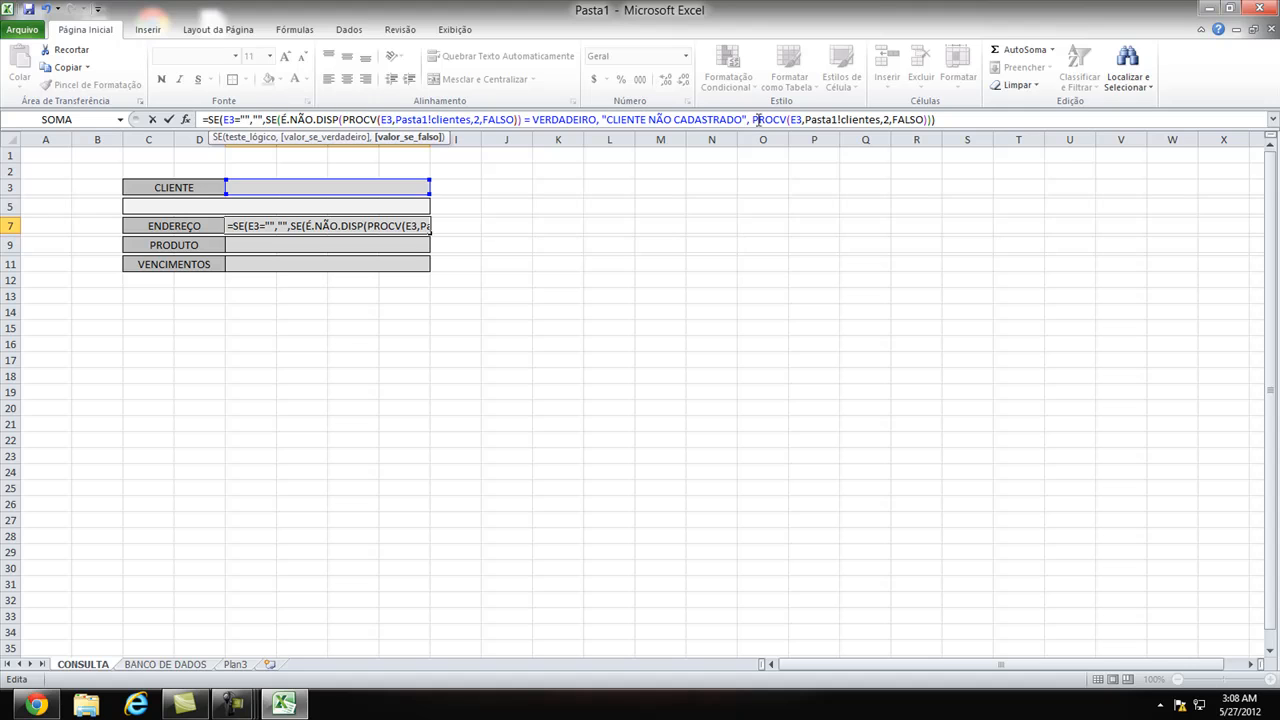
key(Return)
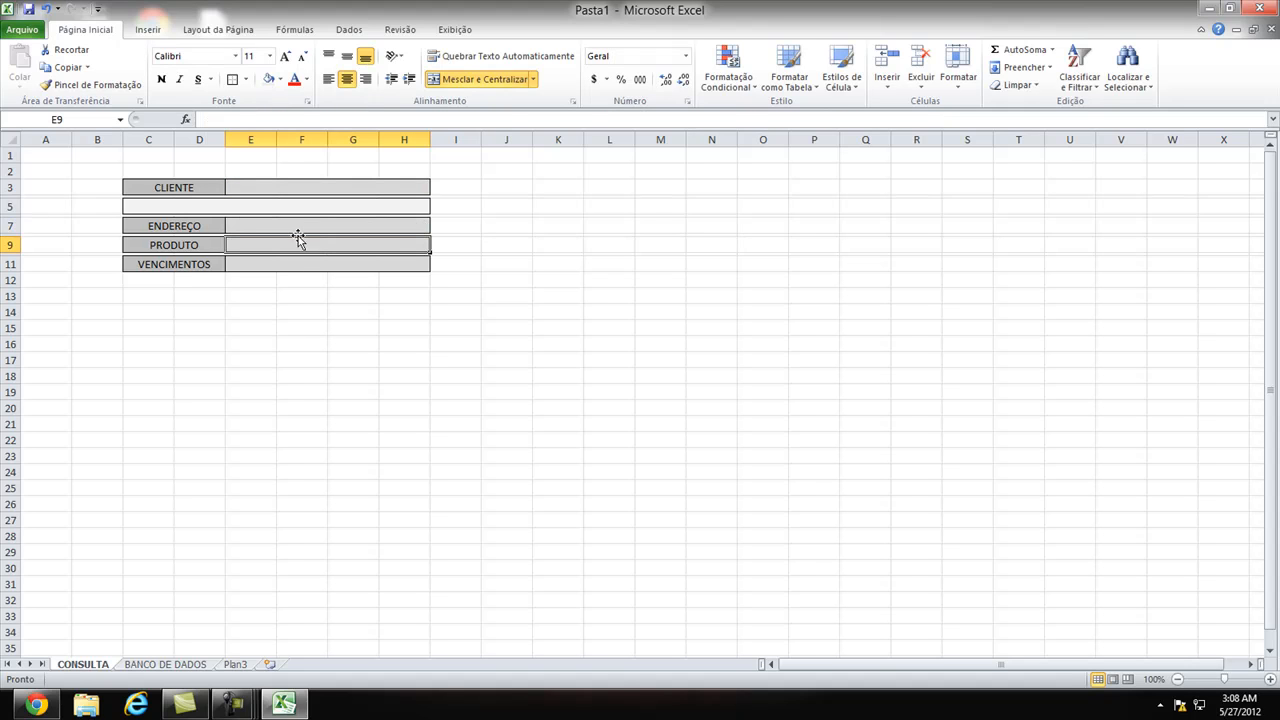
Step: Look up the registered customer in BANCO DE DADOS and enter that customer's name in CONSULTA's CLIENTE cell to test the ENDEREÇO formula
click(299, 225)
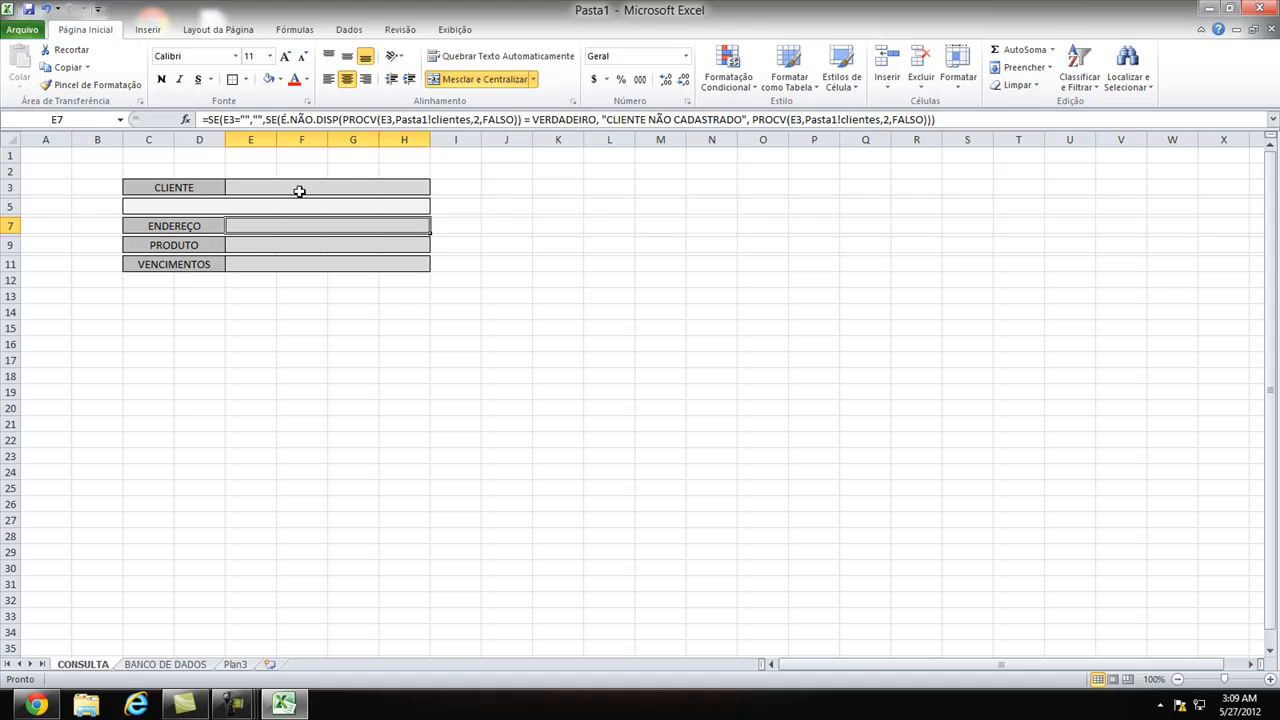
click(165, 664)
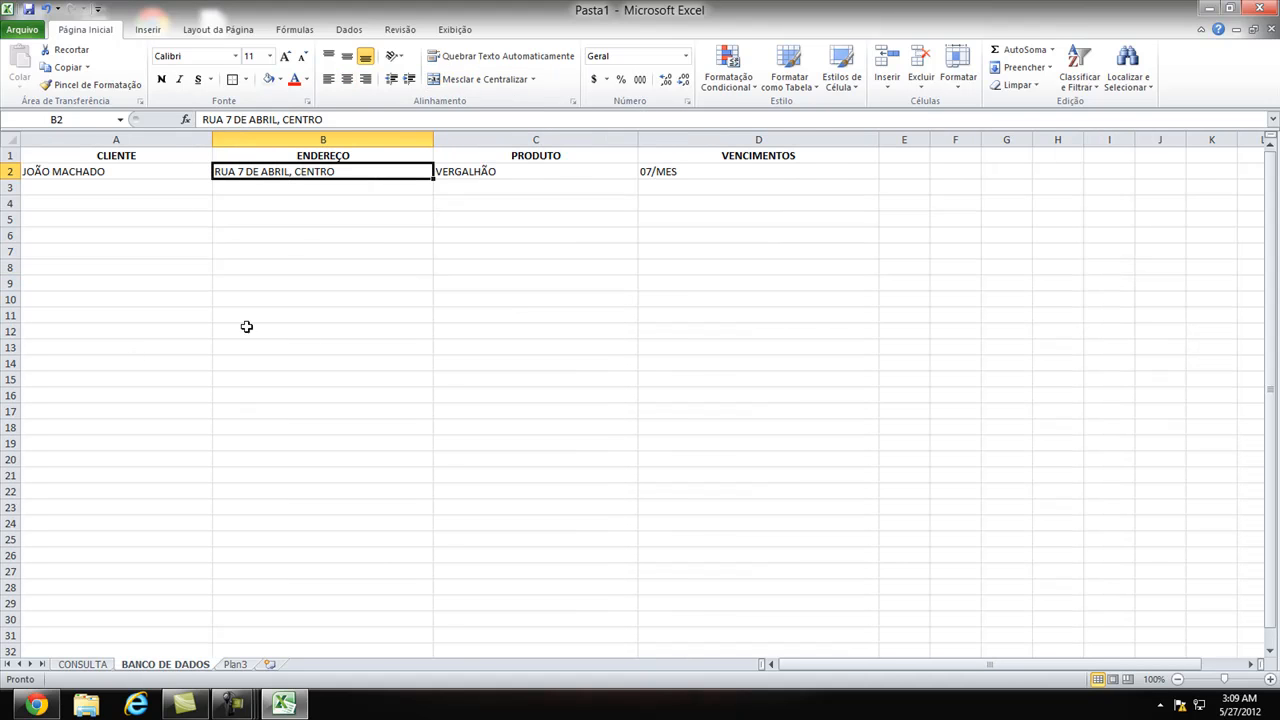
click(100, 665)
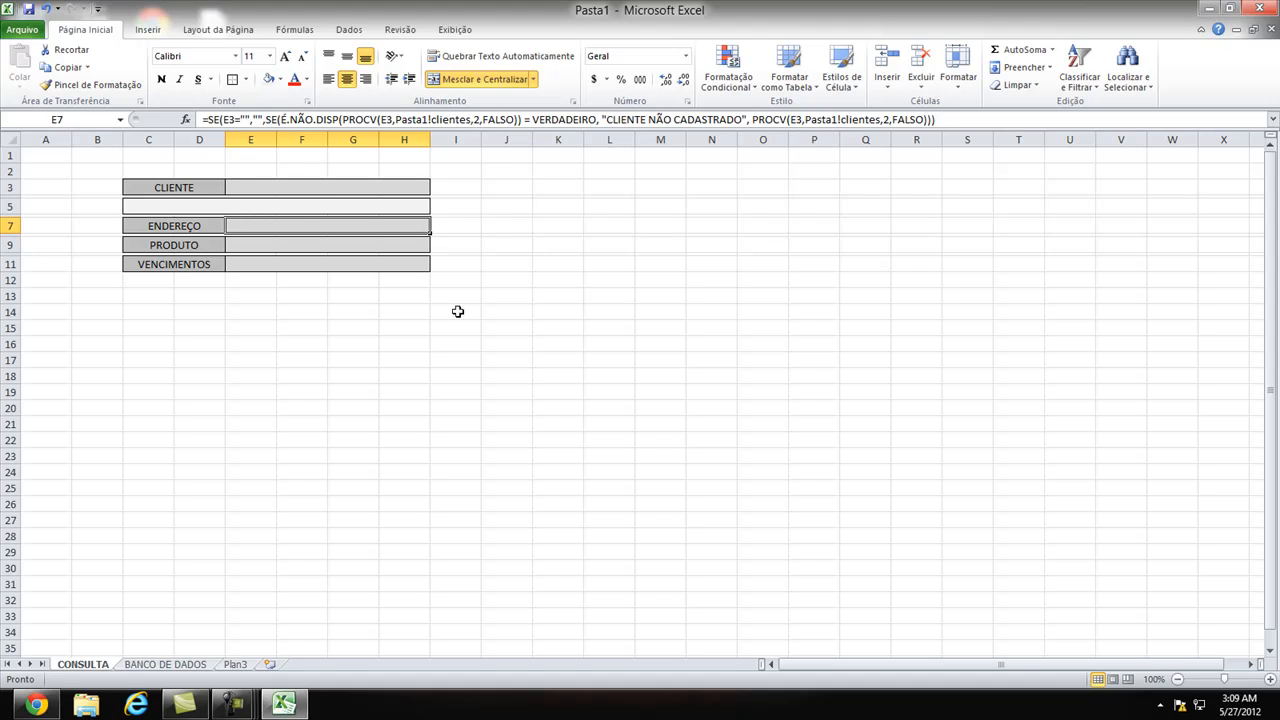
click(165, 664)
click(83, 664)
click(249, 187)
text(JOÃO MACHADO)
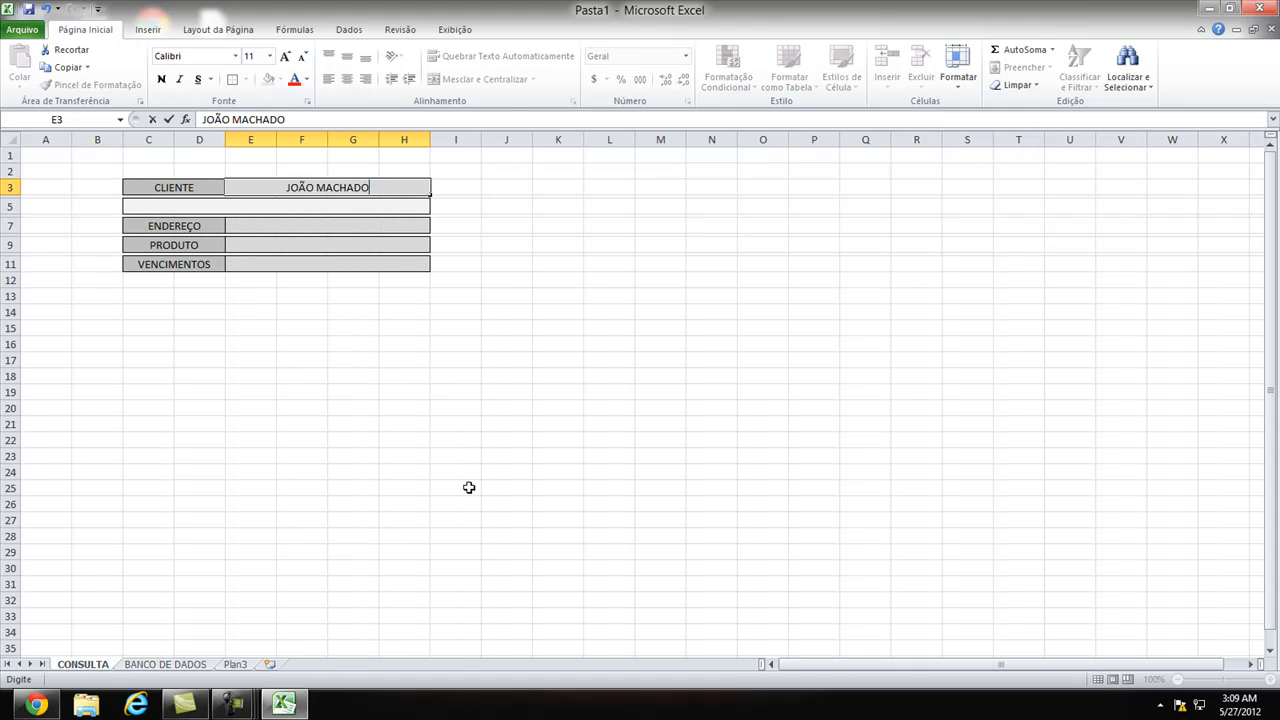
key(Return)
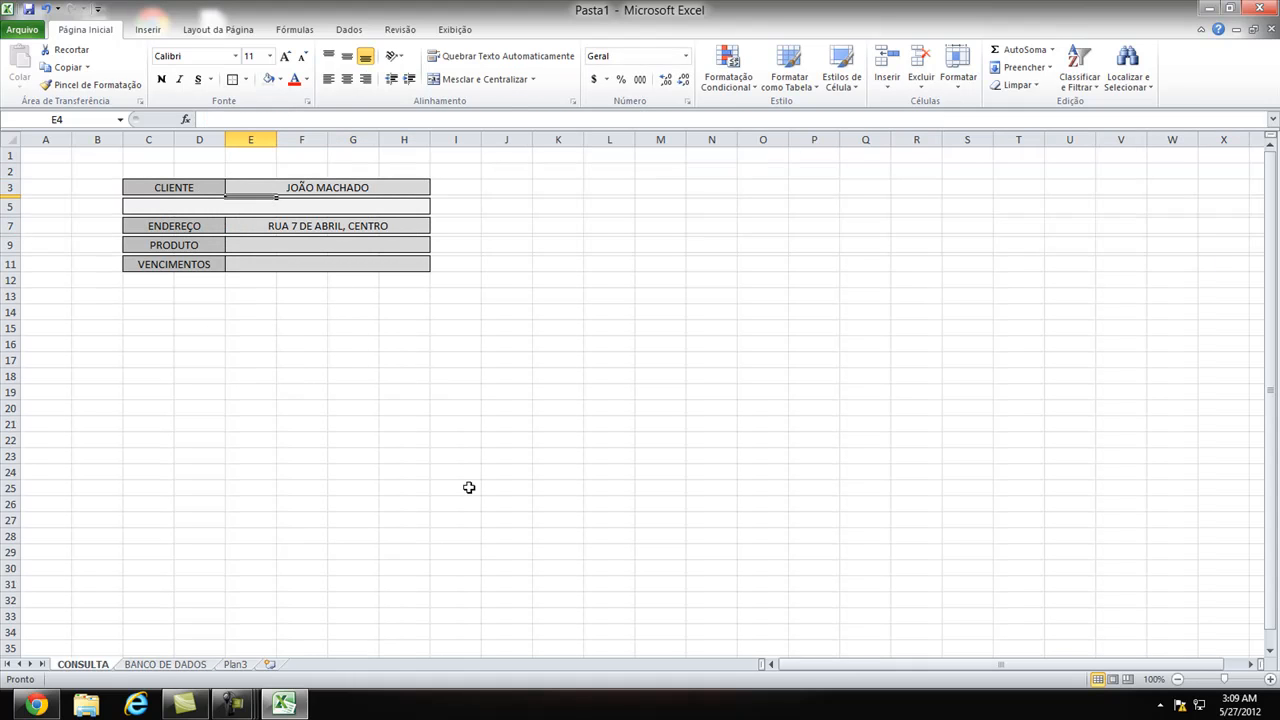
key(Down)
key(Down)
key(Down)
Step: Replace the CLIENTE entry in E3 with an unregistered customer's name to test the ENDEREÇO formula
key(Up)
key(Up)
key(Up)
key(Up)
text(JO)
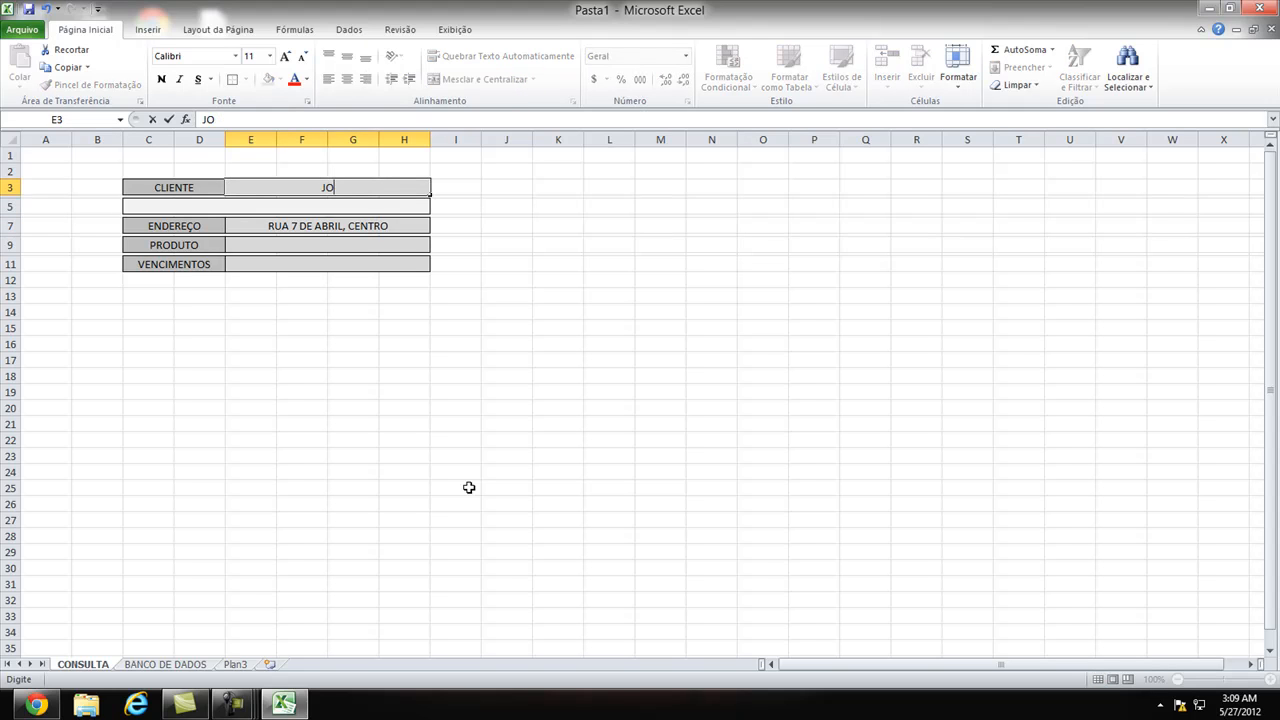
text(ÃO MACHADINHO)
key(Return)
key(Down)
key(Down)
Step: Clear the unregistered customer's name from E3 to test the ENDEREÇO formula with a blank CLIENTE
key(Up)
key(Up)
key(Up)
key(Up)
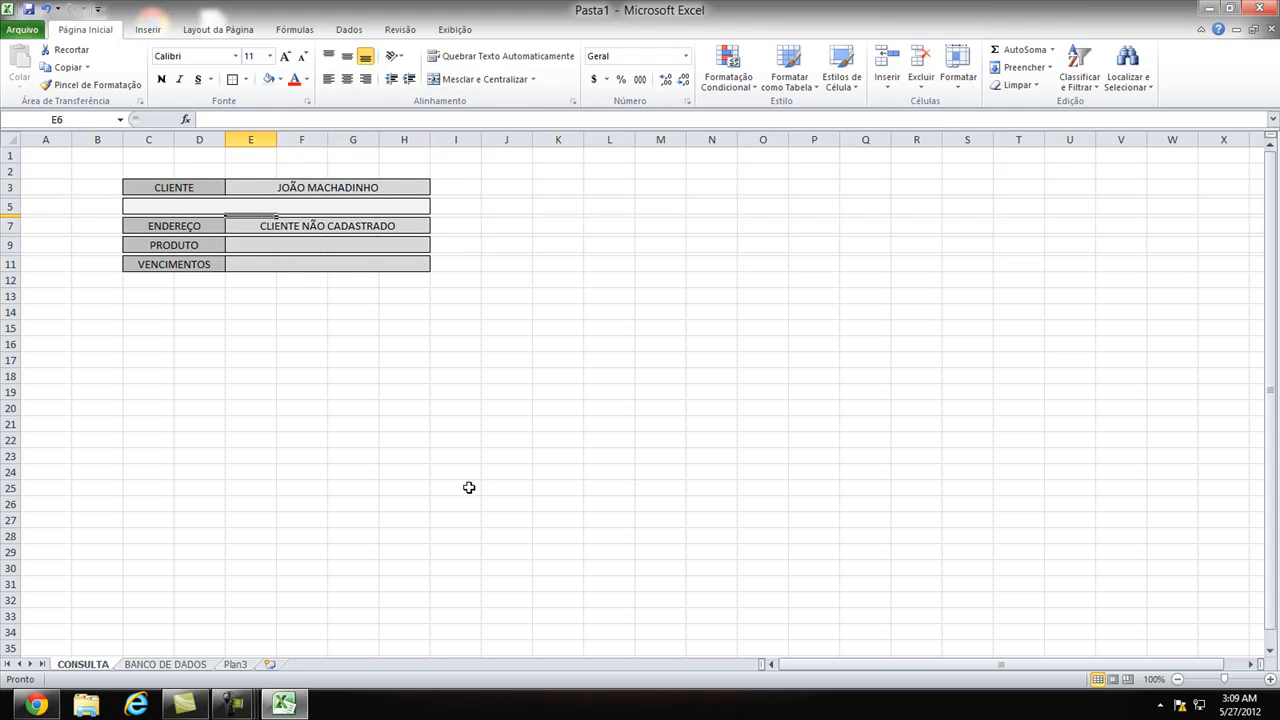
key(Delete)
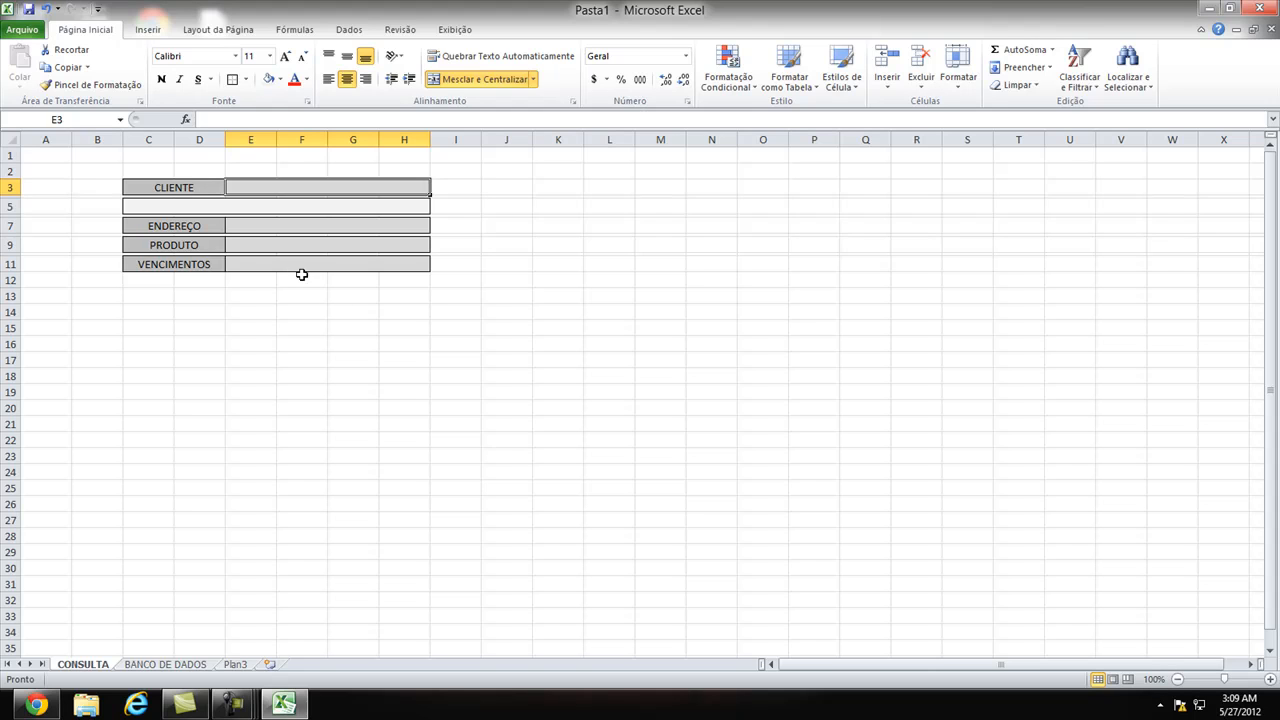
Step: Copy the ENDEREÇO formula from E7 into the blank merged cell C5 below CLIENTE
click(258, 227)
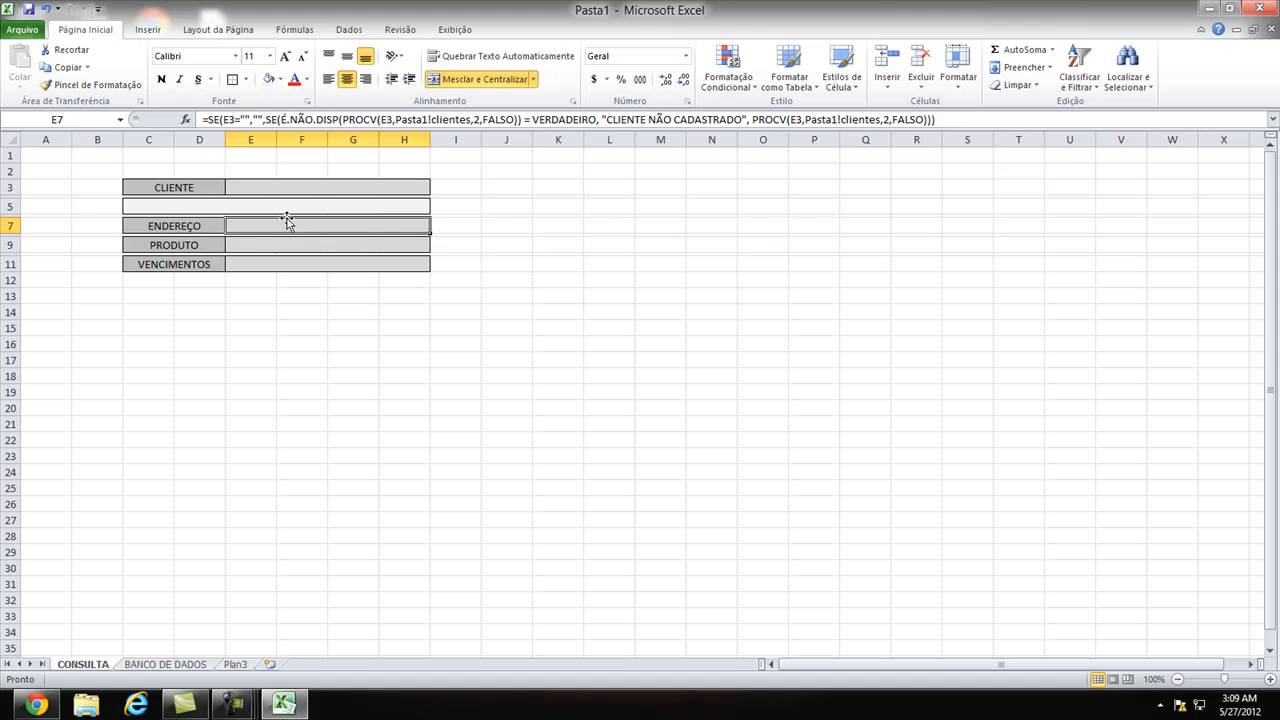
click(165, 206)
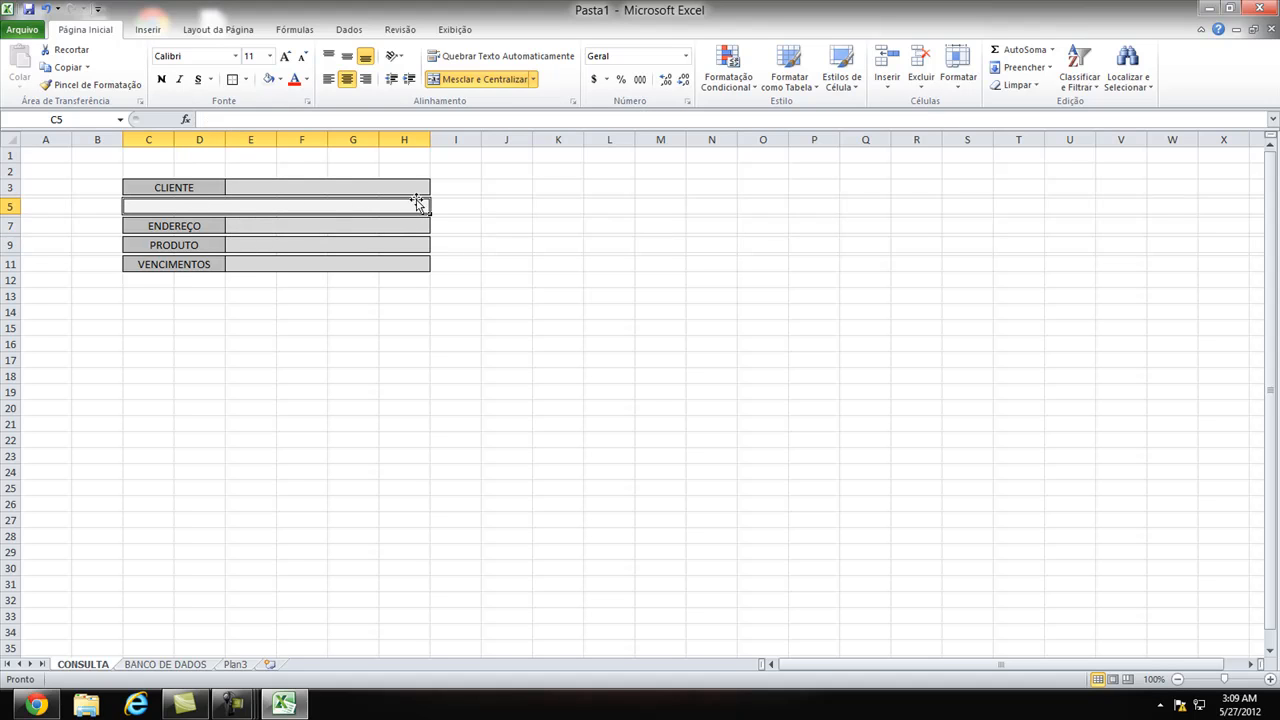
click(291, 229)
click(921, 121)
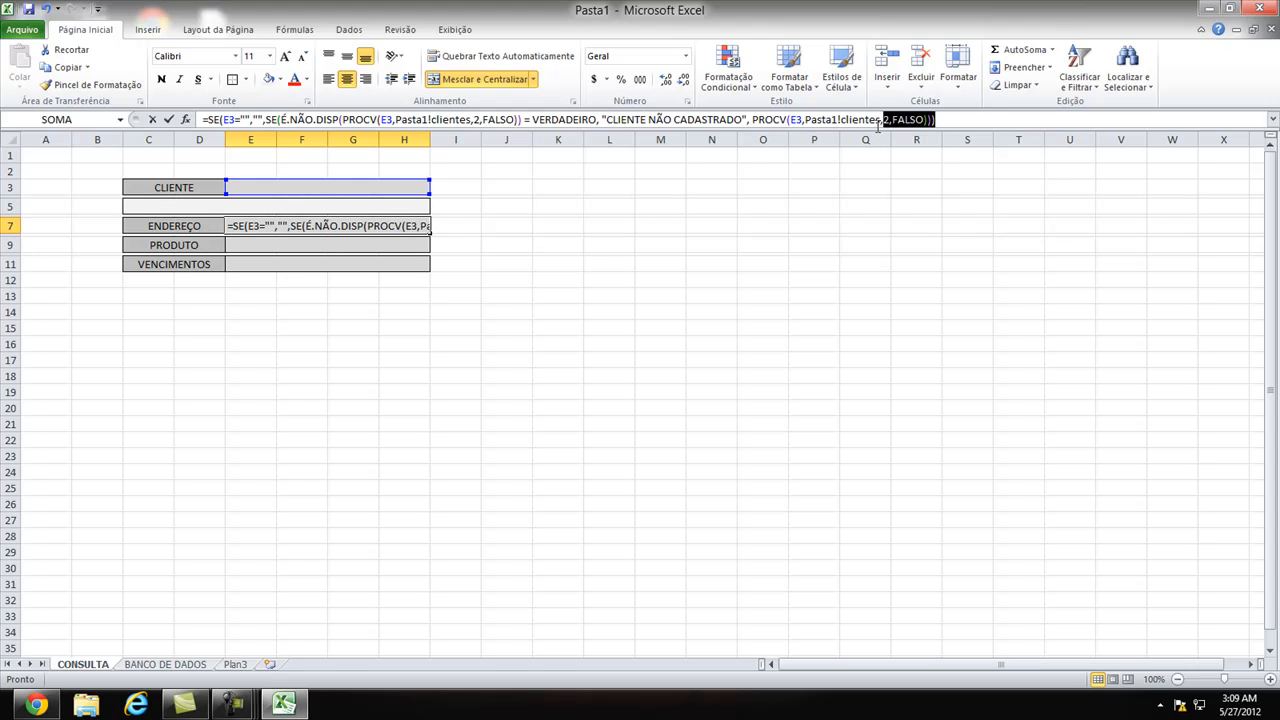
drag(935, 119, 203, 119)
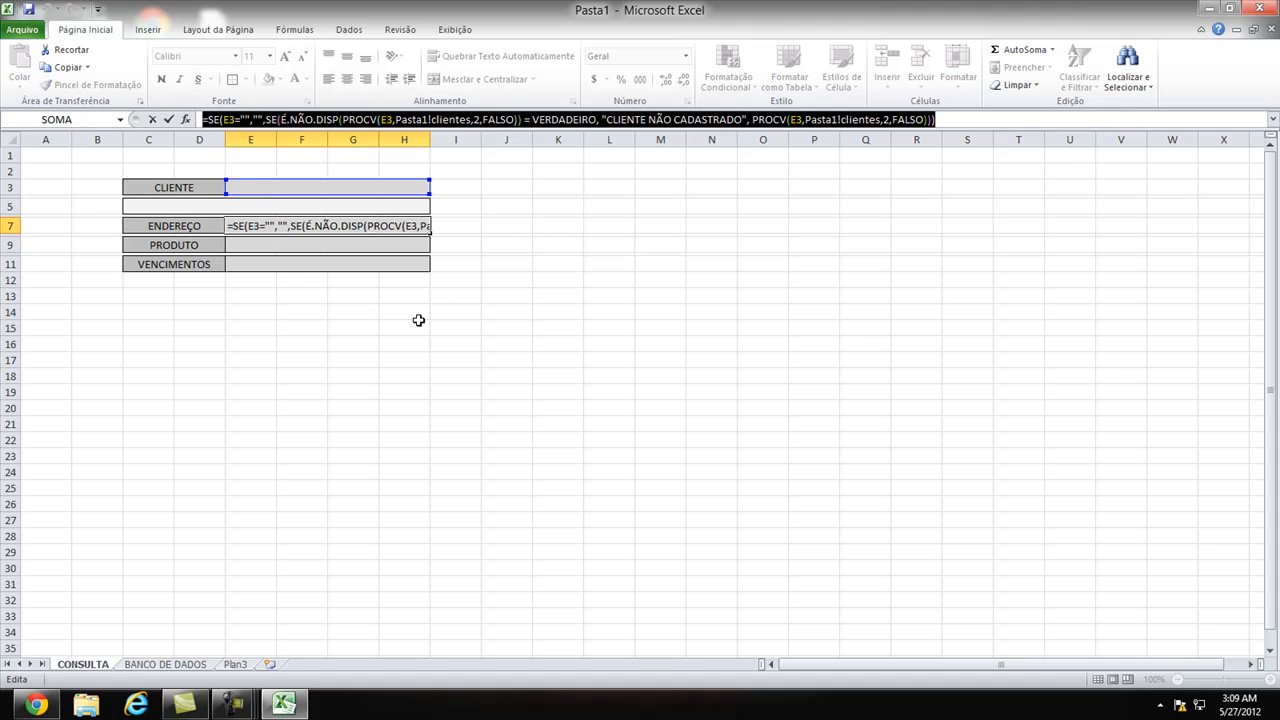
key(ctrl+c)
key(Escape)
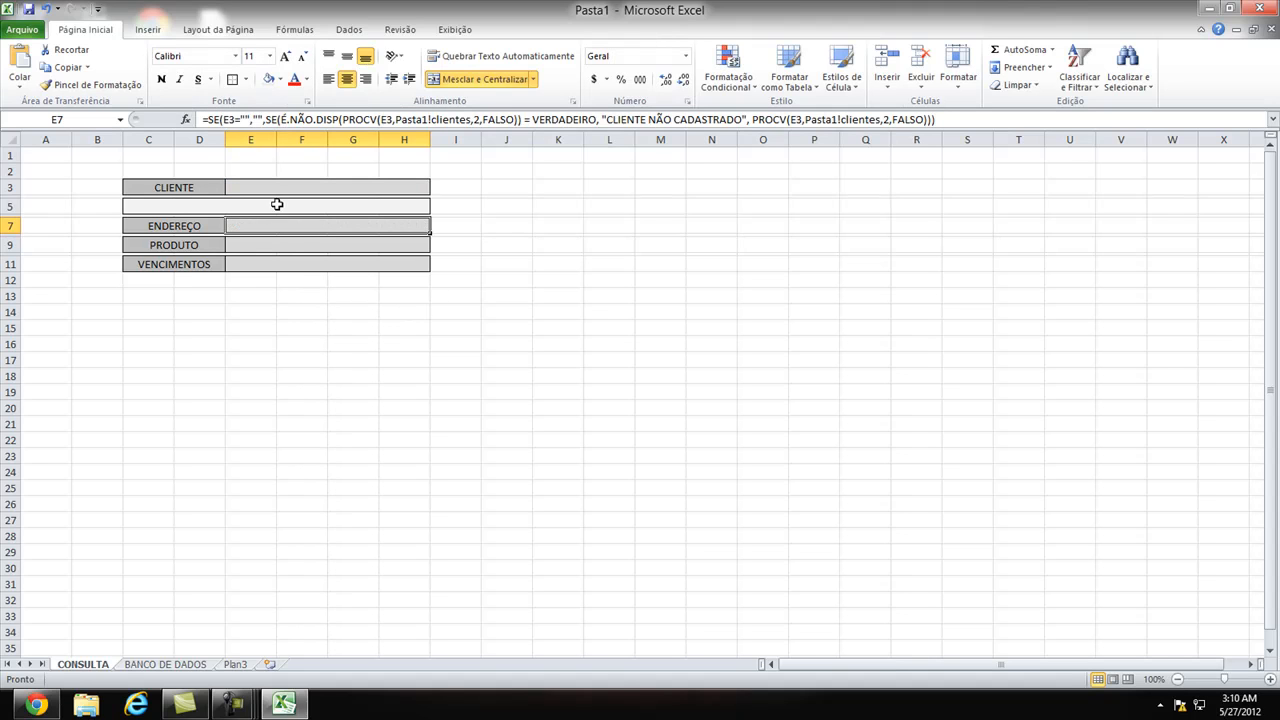
click(180, 203)
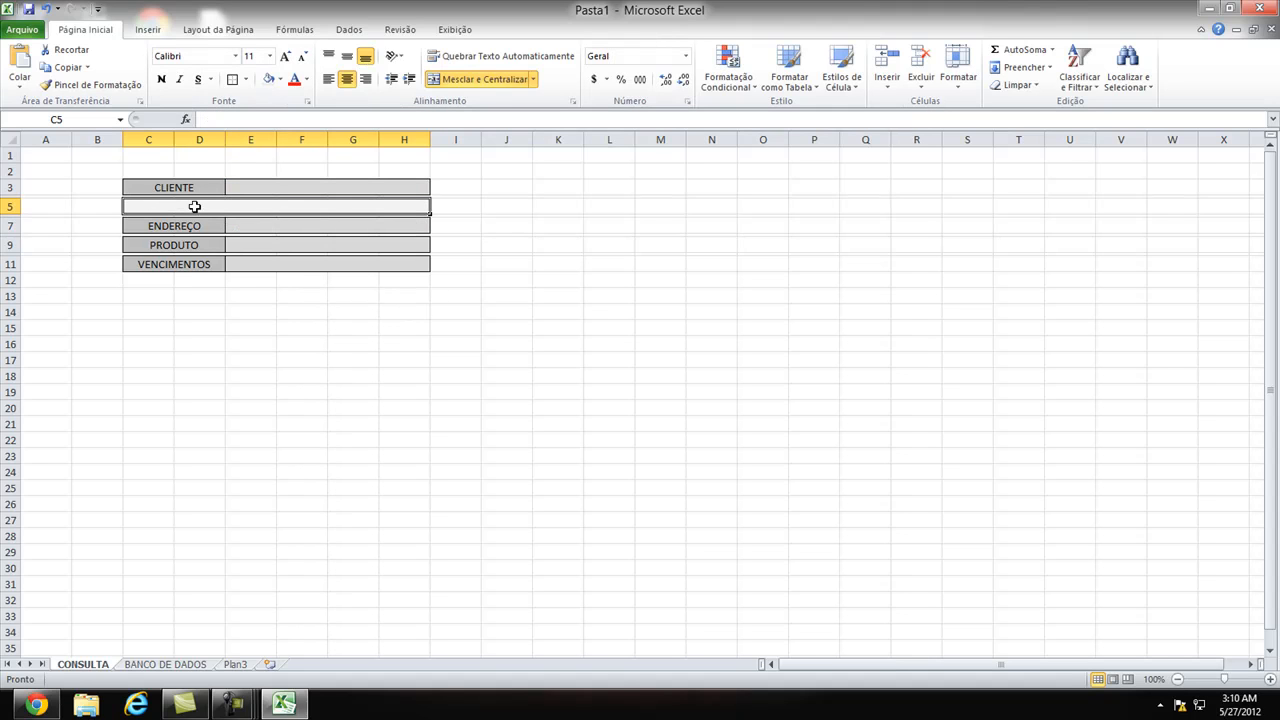
click(310, 119)
key(ctrl+v)
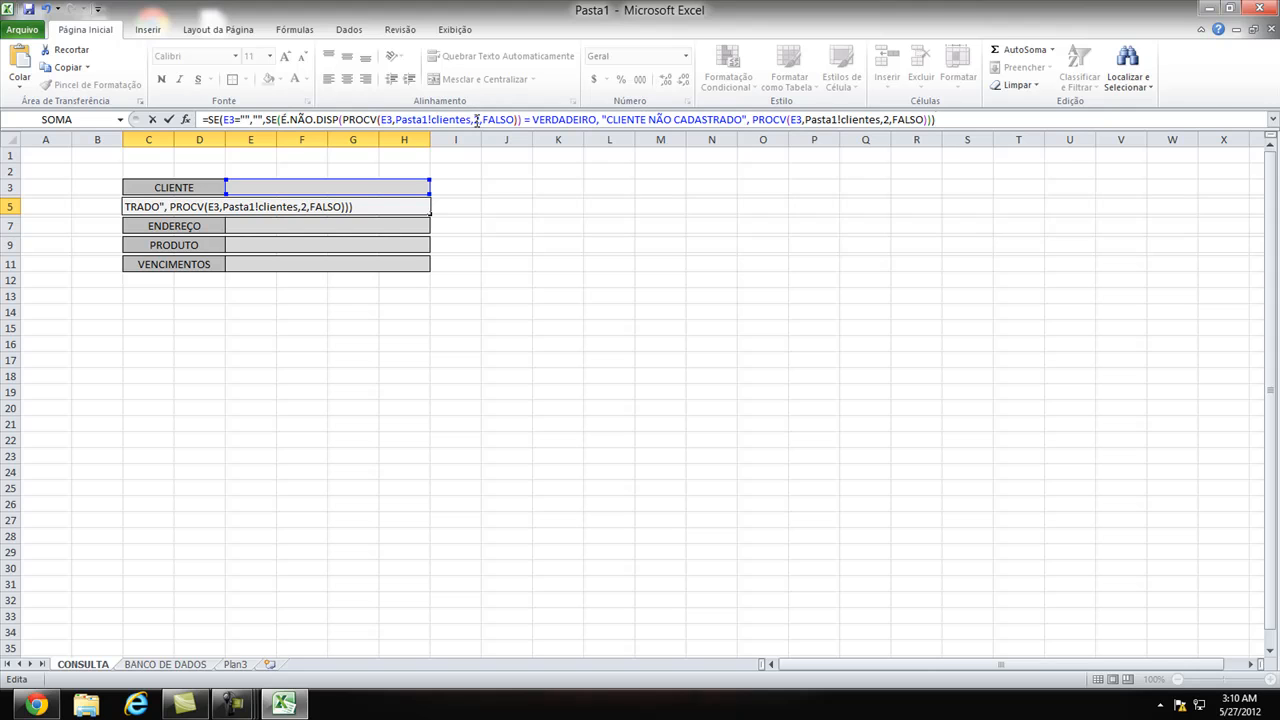
Step: Set the column index of both PROCV functions in C5's formula to 1
text(1)
key(ctrl+Right)
key(ctrl+Right)
key(ctrl+Right)
key(ctrl+Right)
key(ctrl+Right)
key(ctrl+Right)
key(ctrl+Right)
key(ctrl+Right)
key(ctrl+Right)
key(ctrl+Right)
key(ctrl+Right)
key(ctrl+Right)
key(ctrl+Left)
key(ctrl+Left)
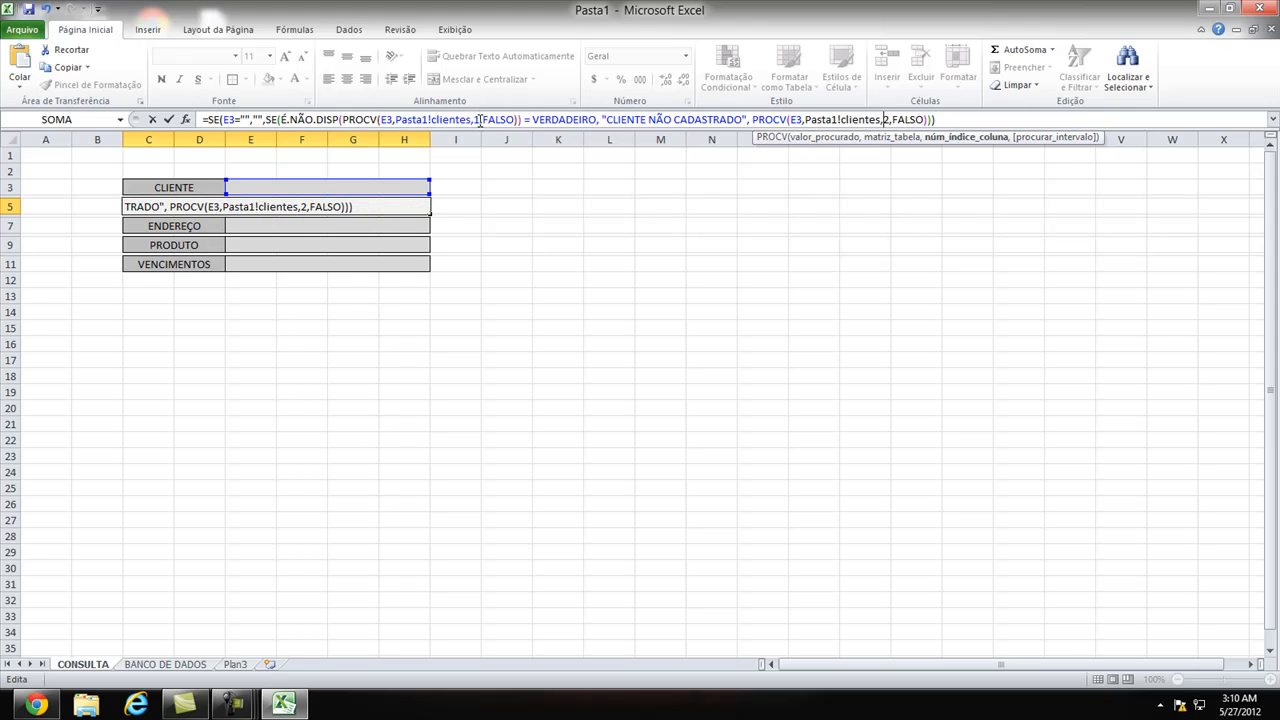
key(shift+Right)
text(1)
key(ctrl+Left)
key(ctrl+Left)
key(ctrl+Left)
key(ctrl+Left)
key(ctrl+Left)
key(ctrl+Left)
key(ctrl+Left)
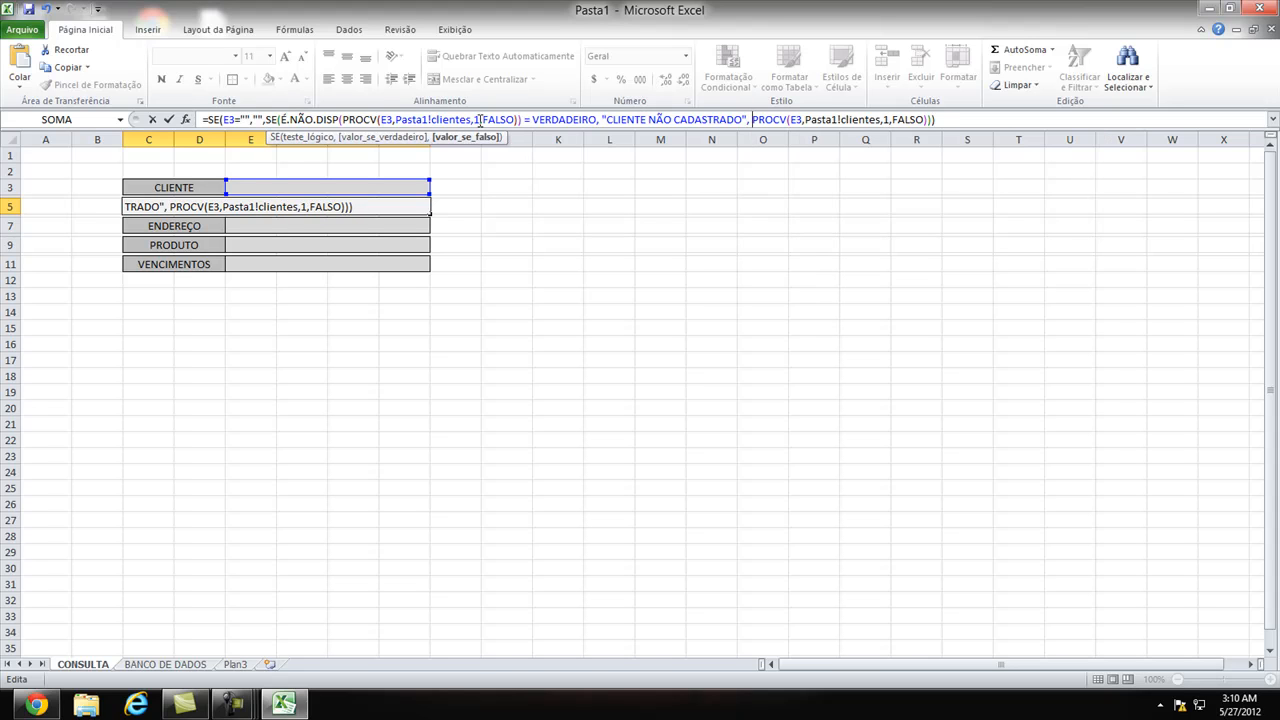
key(shift+End)
key(Delete)
key(ctrl+z)
Step: Replace the final PROCV in C5's formula with "" as the inner SE's value if false, and confirm the formula
key(Right)
key(Left)
key(Left)
key(Left)
key(Left)
key(Left)
key(Left)
key(Left)
key(Left)
key(Left)
key(ctrl+Left)
key(ctrl+Left)
key(ctrl+Left)
key(ctrl+Left)
key(ctrl+Left)
key(ctrl+Left)
key(ctrl+Left)
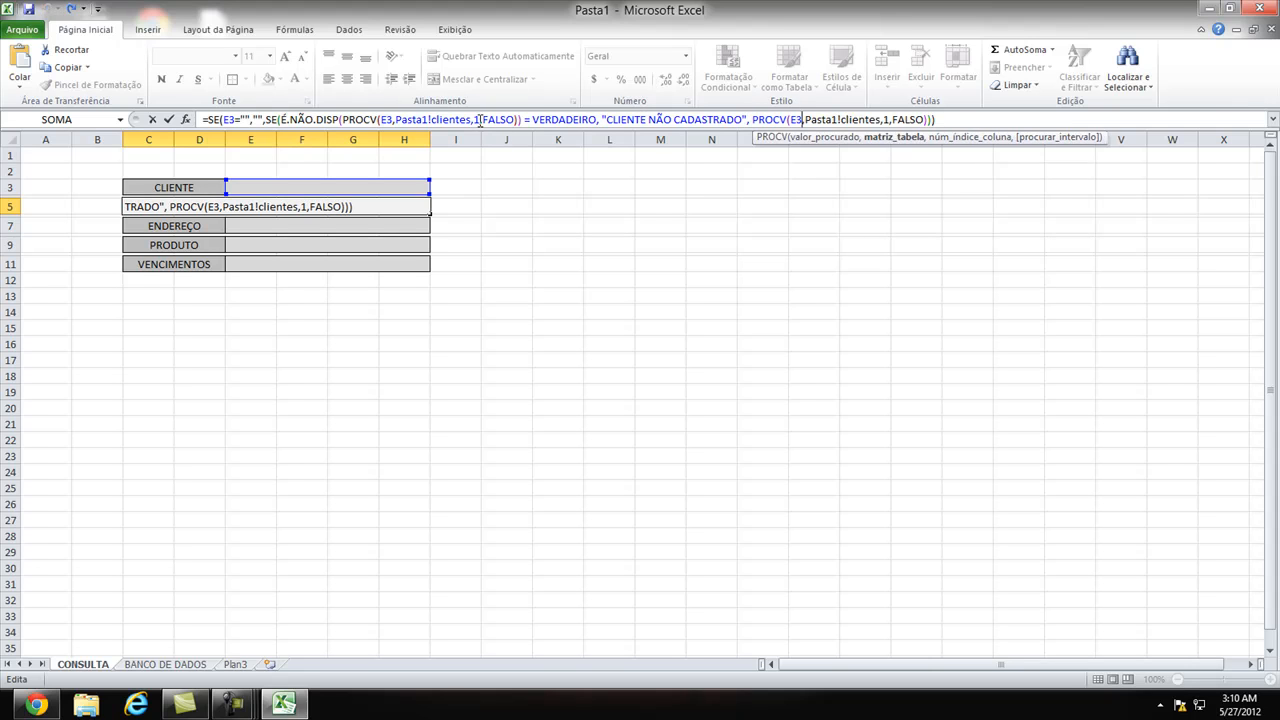
key(Delete)
key(Delete)
key(Delete)
key(Delete)
key(Delete)
key(Delete)
key(Delete)
key(Delete)
key(Delete)
key(Delete)
key(Delete)
key(Delete)
key(Delete)
key(Delete)
key(Delete)
key(Delete)
key(Delete)
key(Delete)
key(Delete)
key(Delete)
key(Delete)
key(Delete)
key(Delete)
key(Delete)
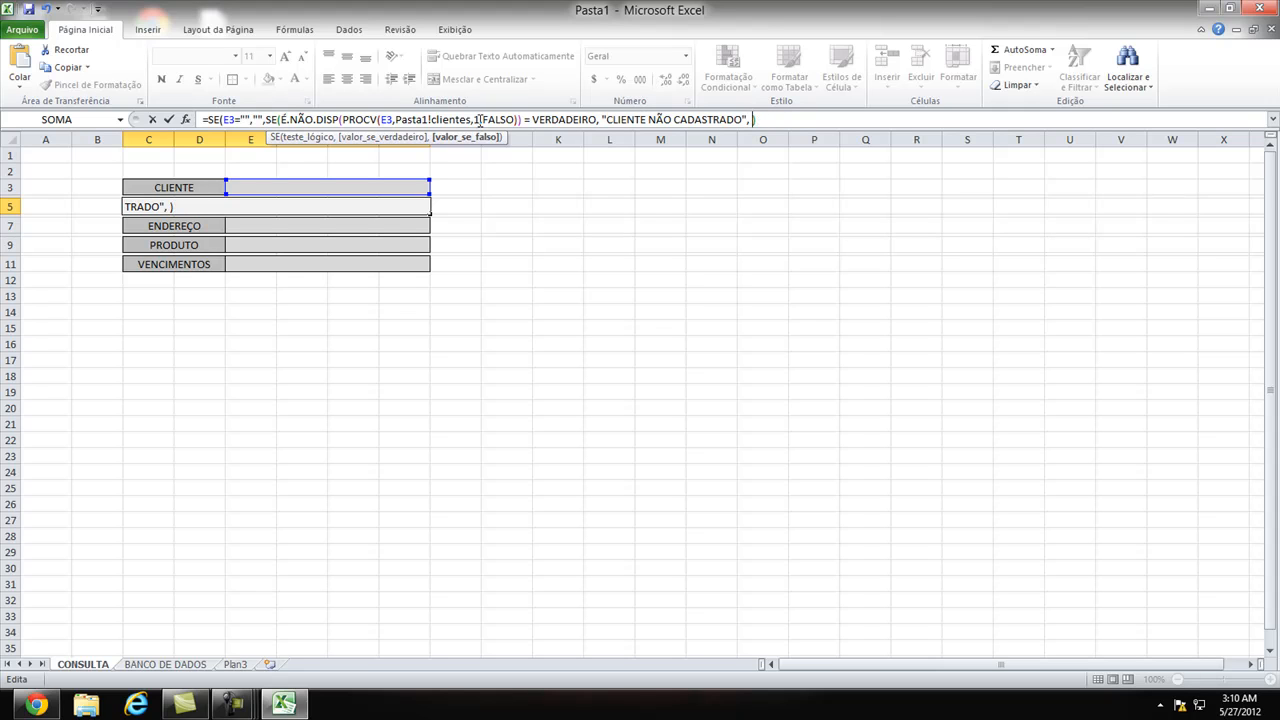
text("")
key(Return)
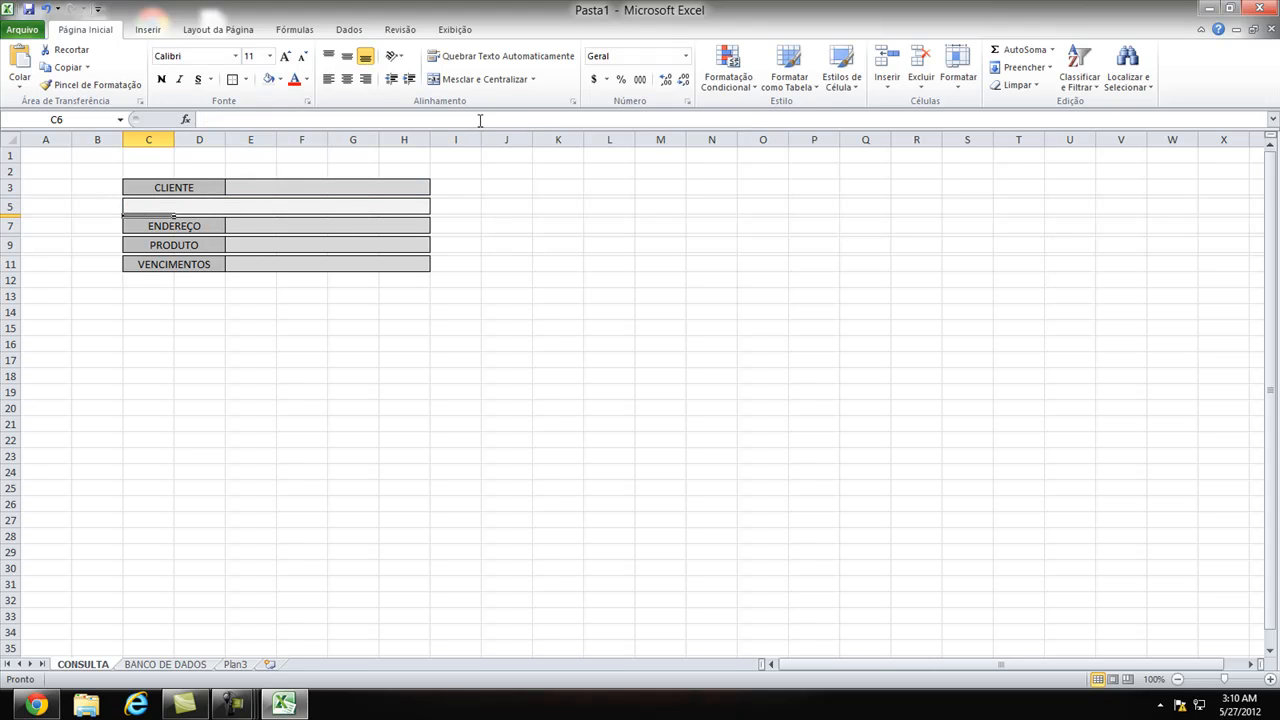
Step: Enter CLIENTE NÃO CADASTRO as the CLIENTE in E3 to test the C5 message formula
click(333, 190)
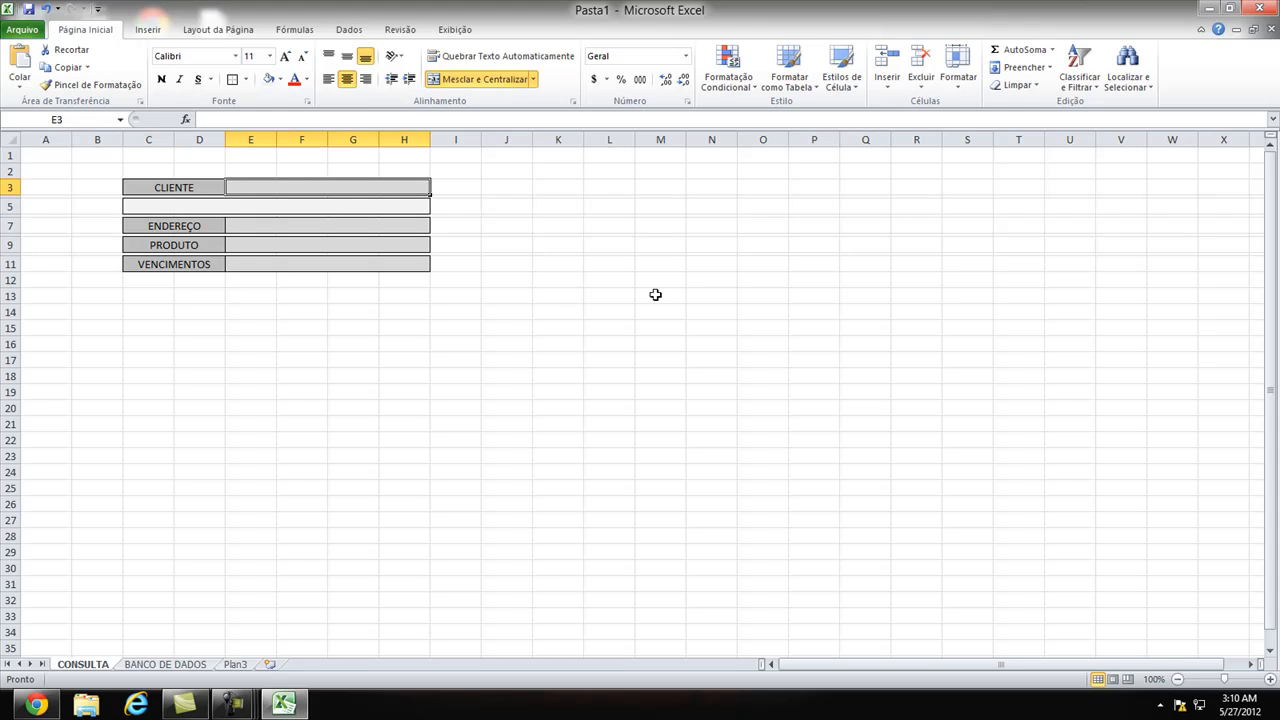
text(CLIENTE NÃO CADASTRO)
key(Return)
Step: Replace the CLIENTE entry in E3 with the registered customer's name to test the C5 and ENDEREÇO formulas
key(Up)
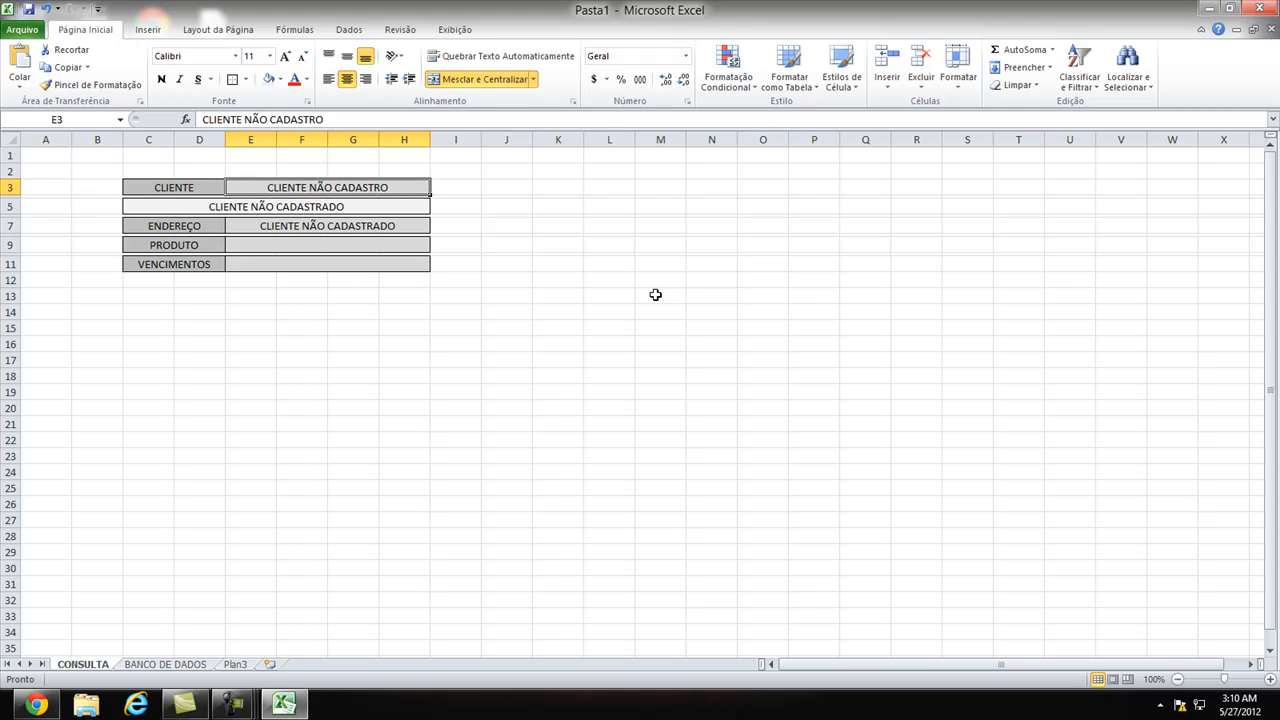
text(JOÃO MACHAD)
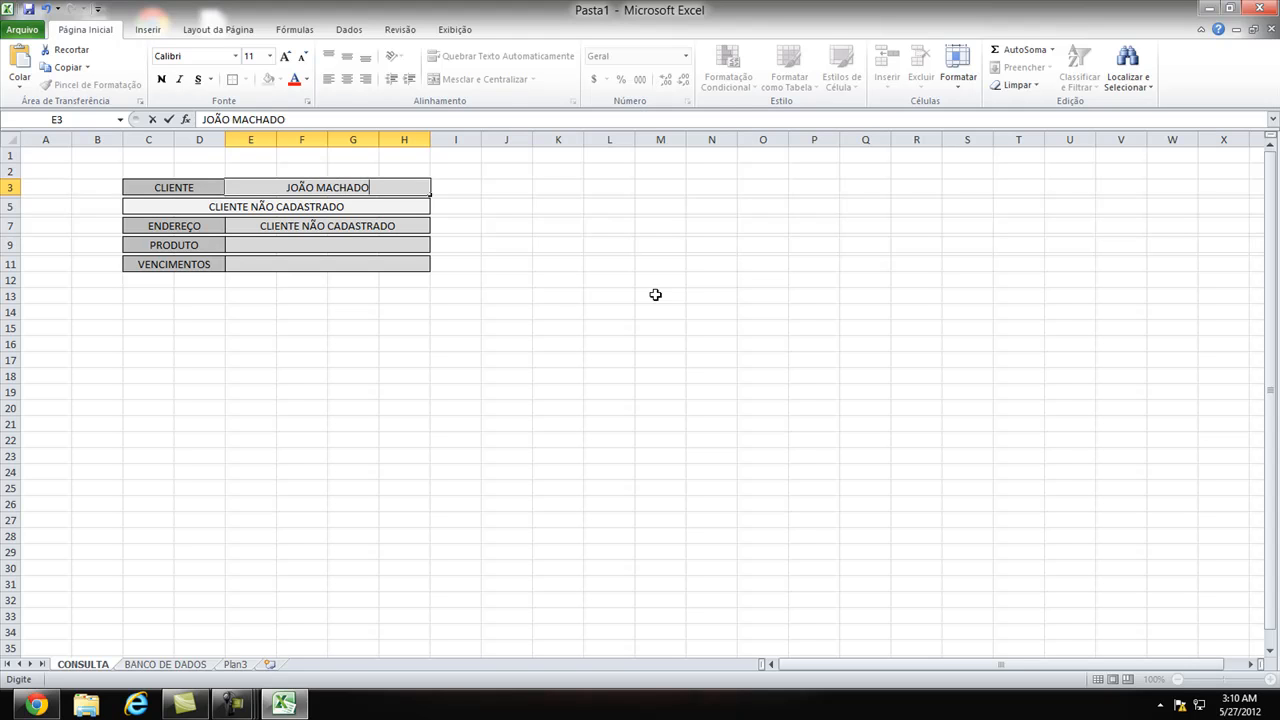
text(O)
key(Return)
key(Down)
key(Down)
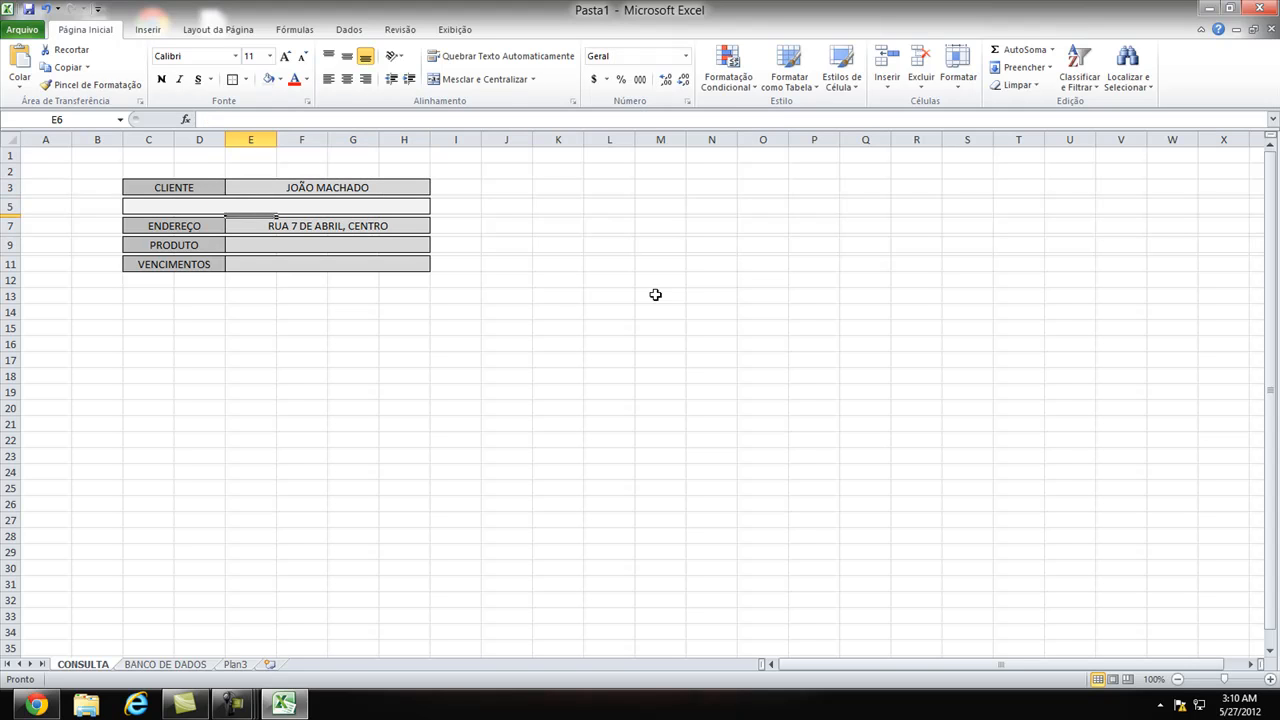
Step: Change the CLIENTE entry in E3 to an unregistered customer's name to check the message in C5
key(Up)
key(Down)
key(Down)
key(Up)
key(Down)
key(Up)
key(Up)
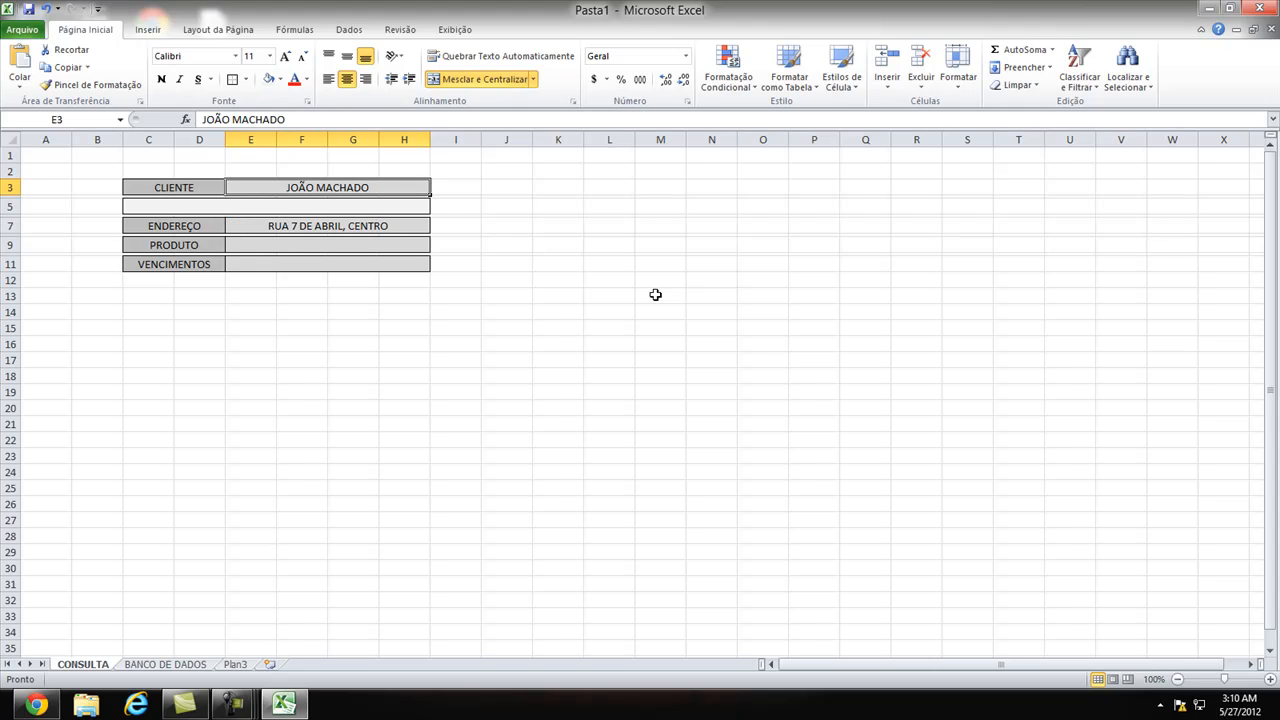
text(JOÃO)
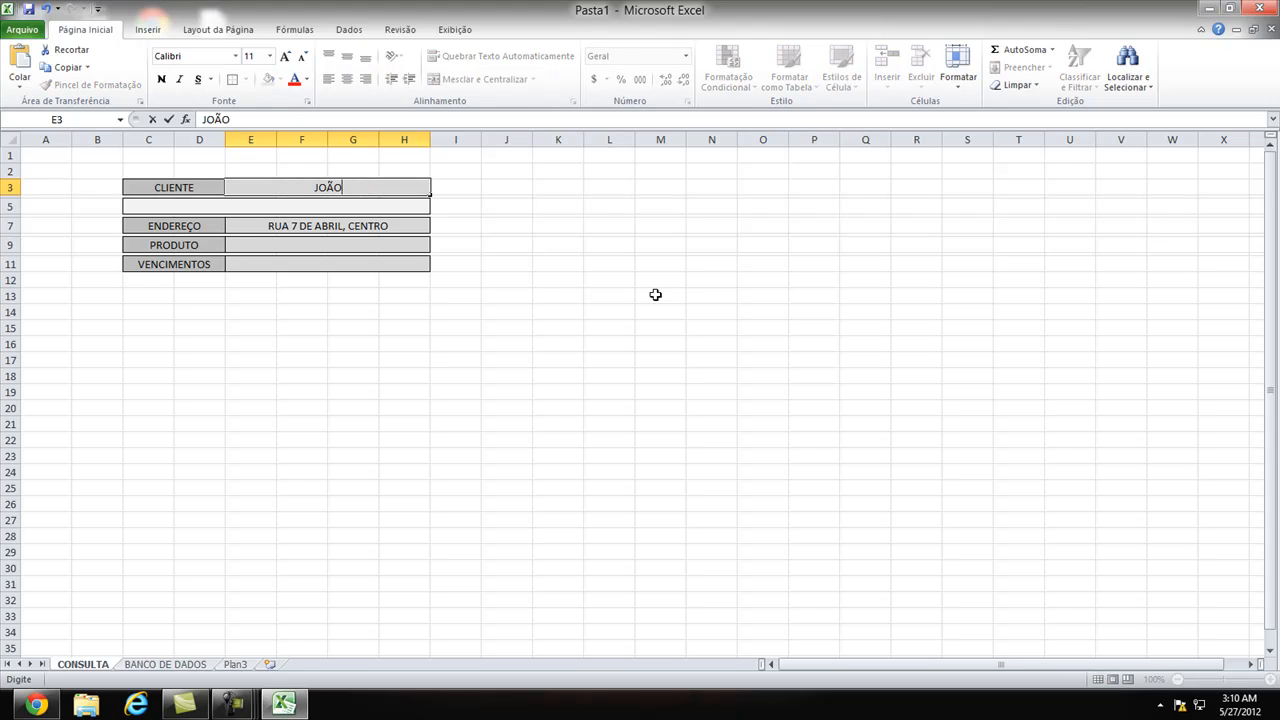
text(ZINHO)
key(Return)
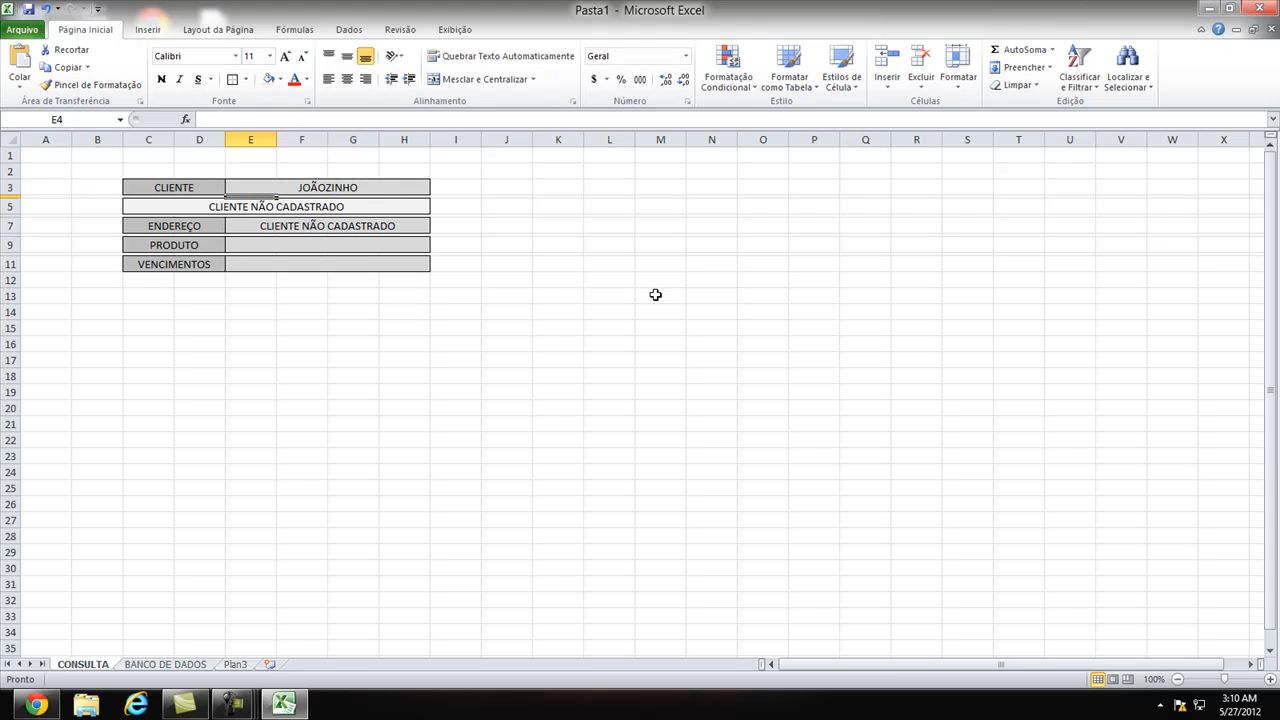
Step: Replace the CLIENTE NÃO CADASTRADO text in E7's ENDEREÇO formula with "-" and confirm it
key(Down)
key(Down)
key(Down)
drag(607, 119, 744, 119)
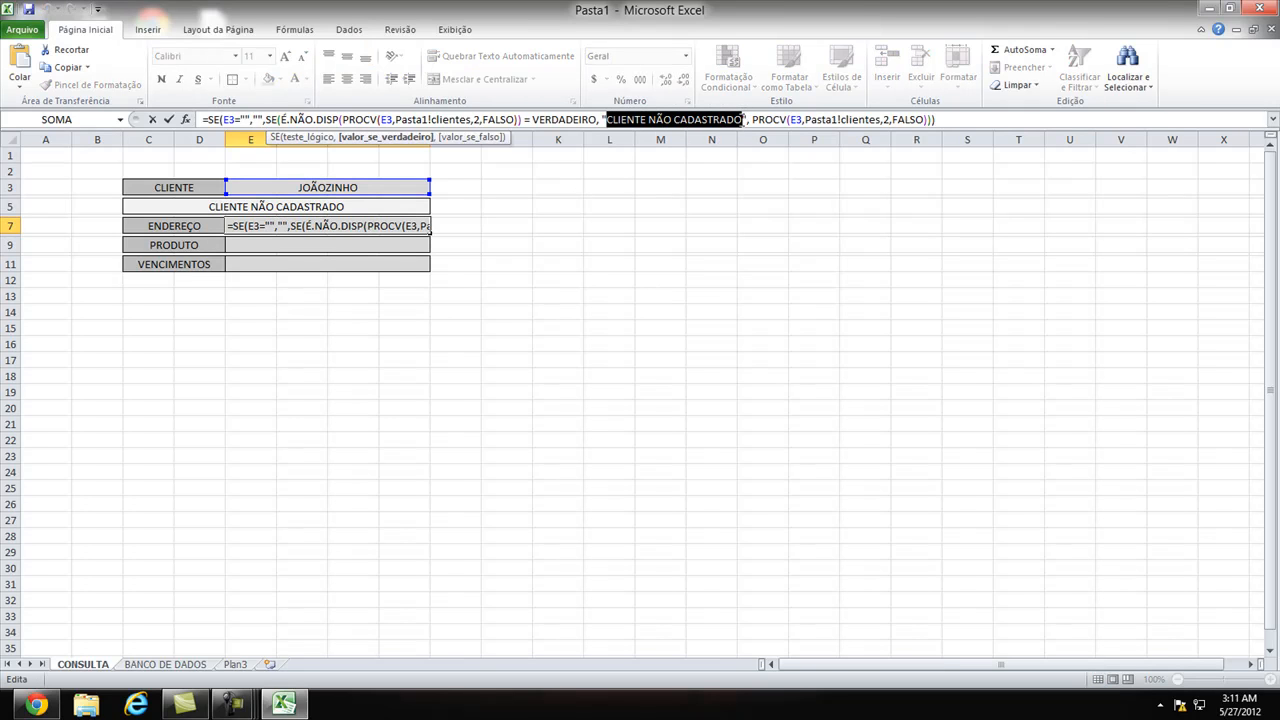
text(-)
key(Return)
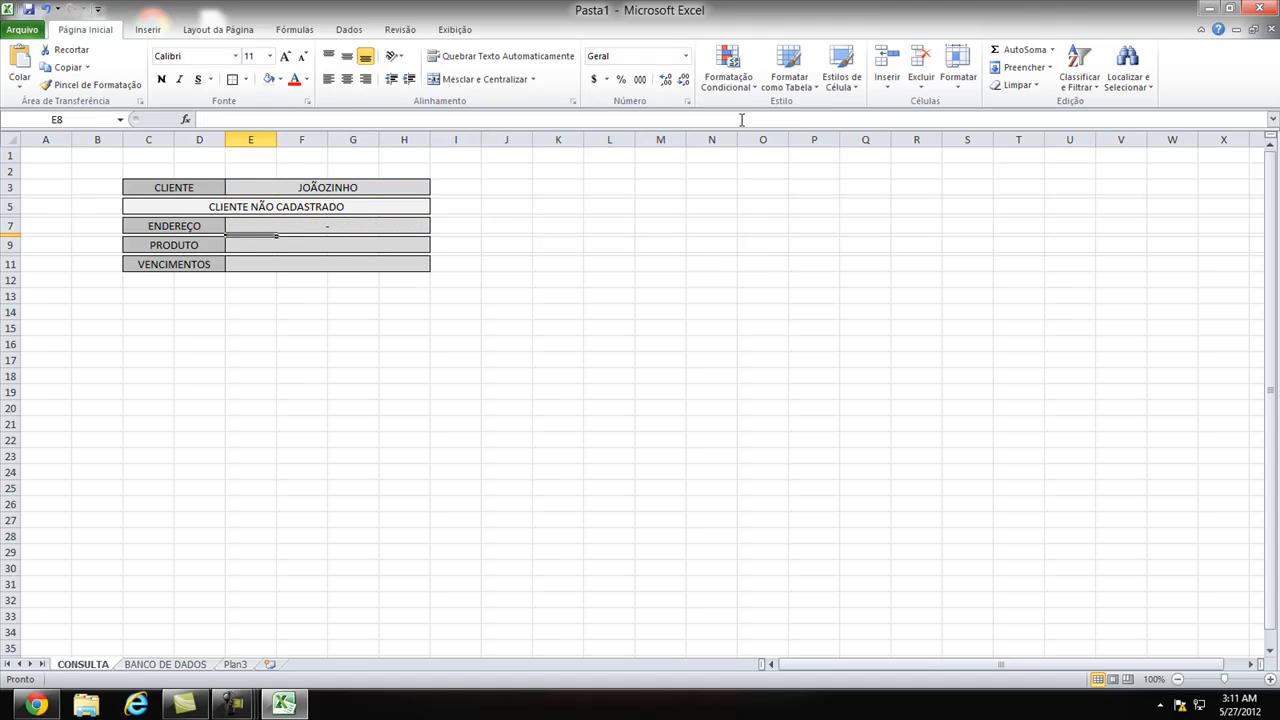
click(356, 222)
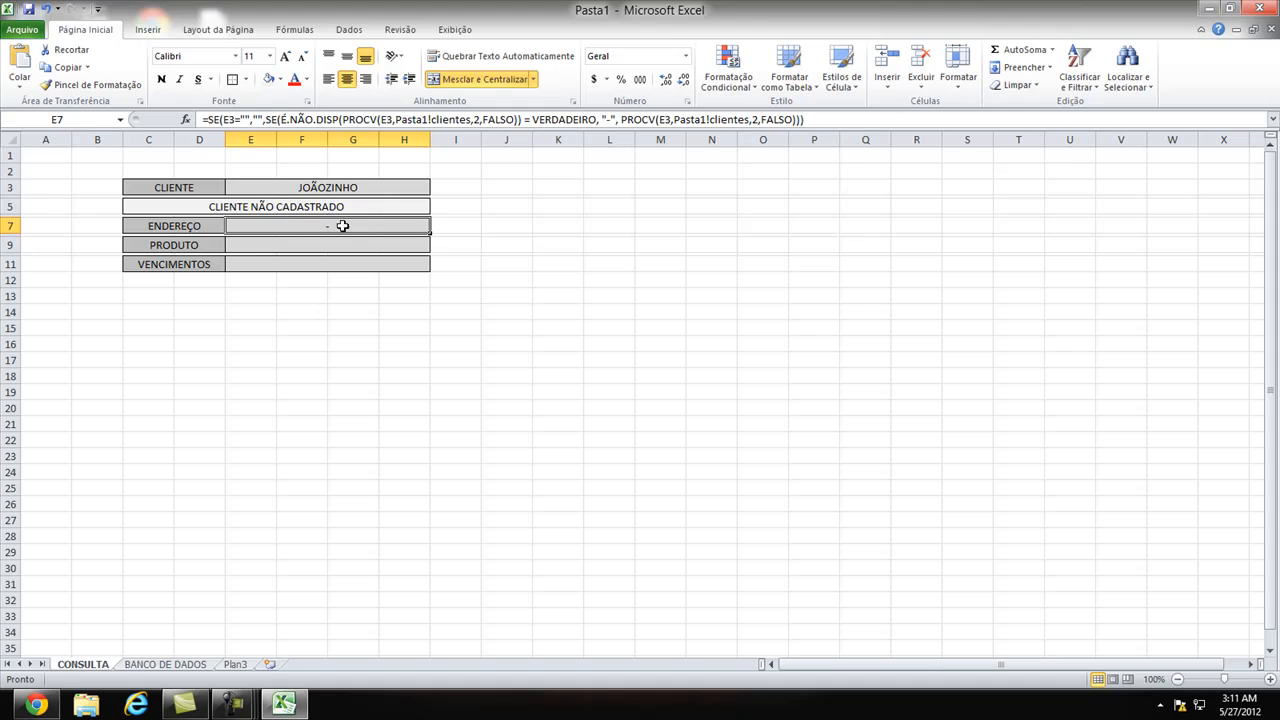
Step: Enter a different unregistered customer's name in E3 to test the revised ENDEREÇO formula
click(409, 187)
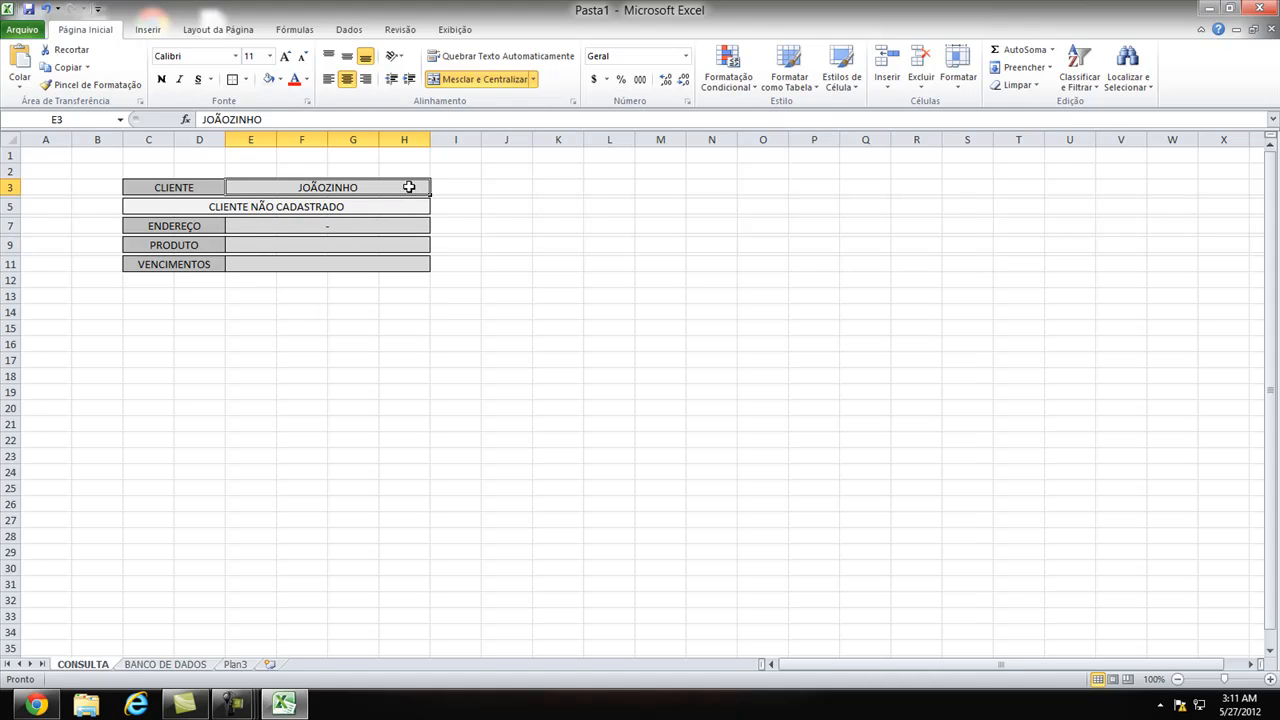
text(JOÃO DO PAPEL)
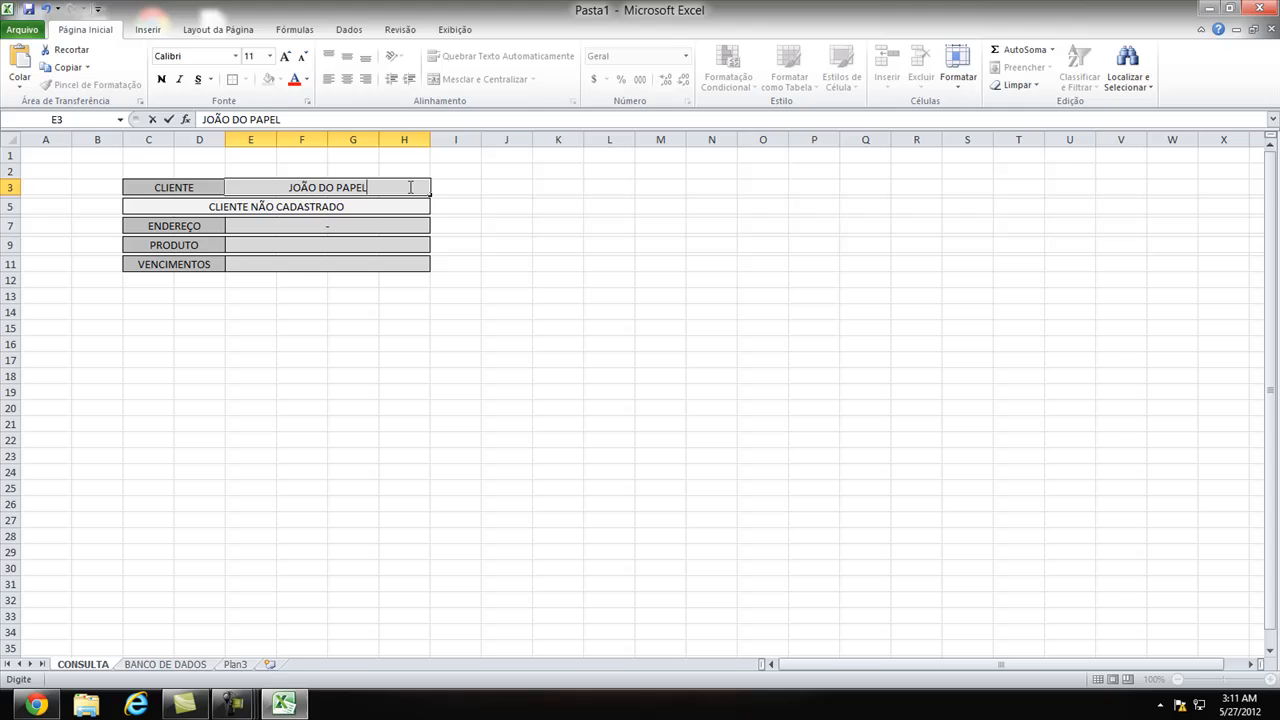
key(Return)
Step: Enter the registered customer's name in E3 to test the revised ENDEREÇO formula
click(409, 187)
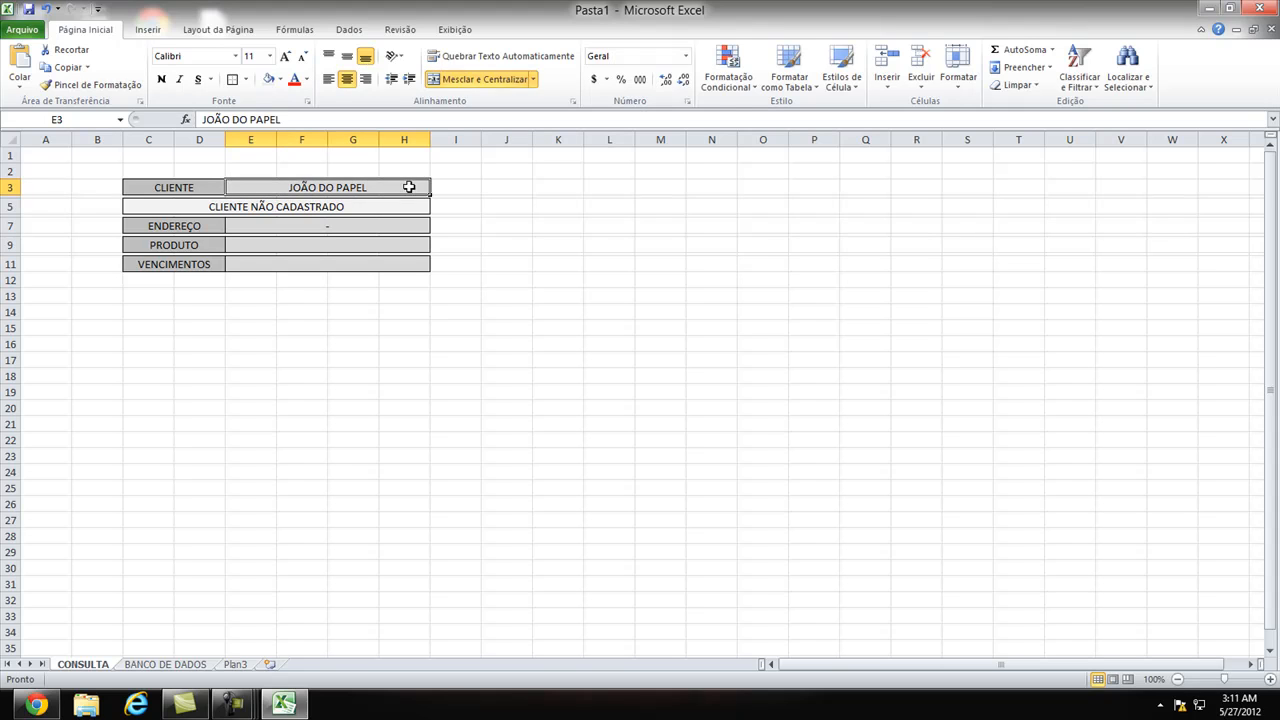
text(JOÃO MACHADO)
key(Return)
click(415, 186)
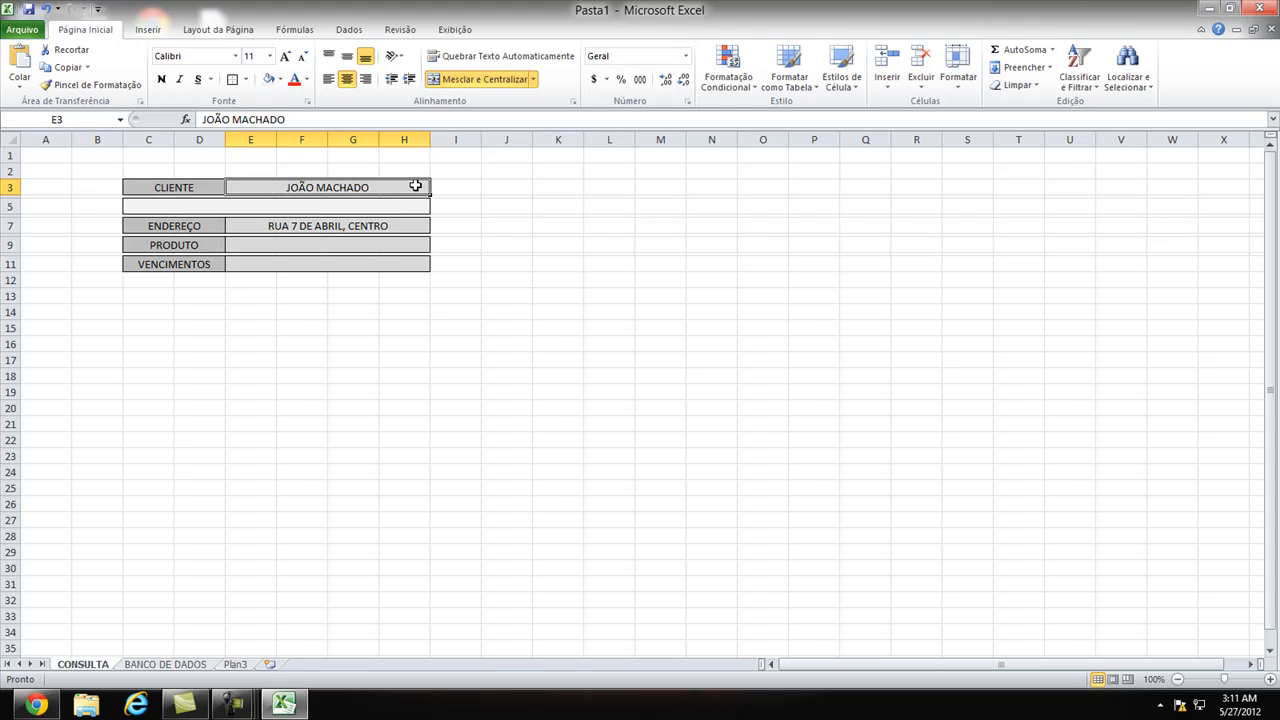
Step: Copy the revised ENDEREÇO formula from E7 into the PRODUTO cell E9
click(297, 231)
drag(812, 118, 100, 110)
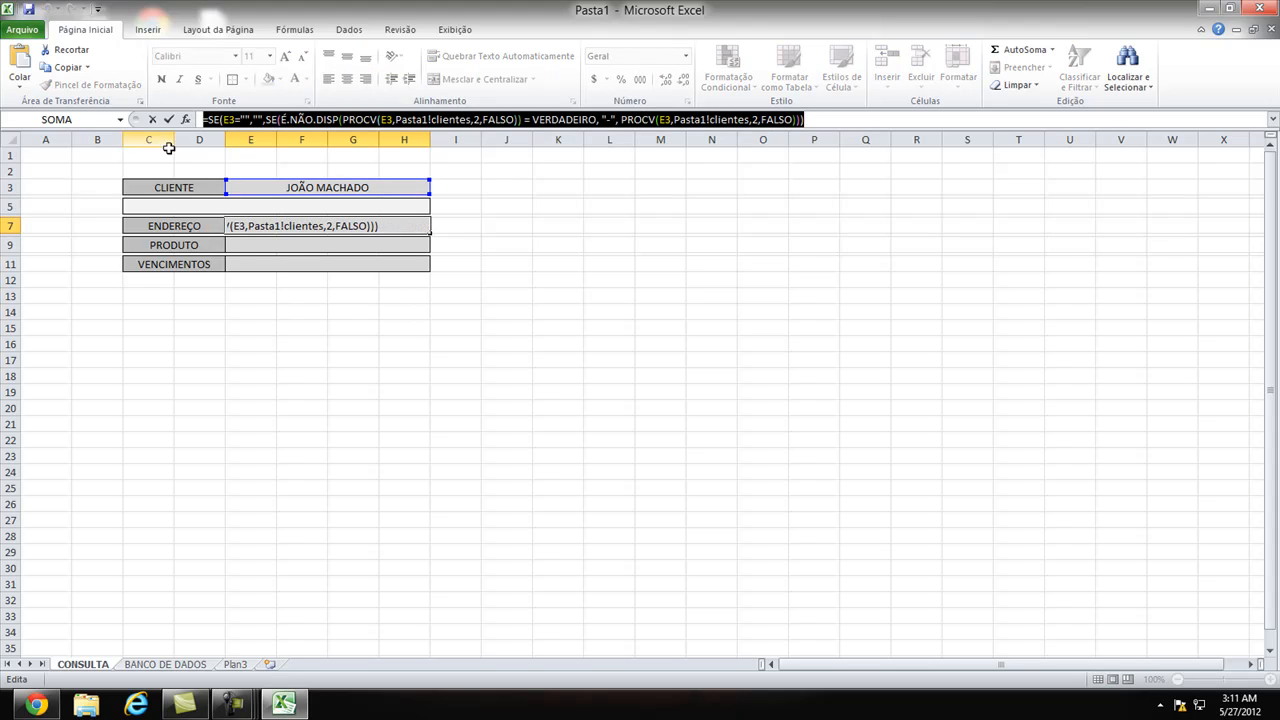
key(ctrl+c)
click(260, 243)
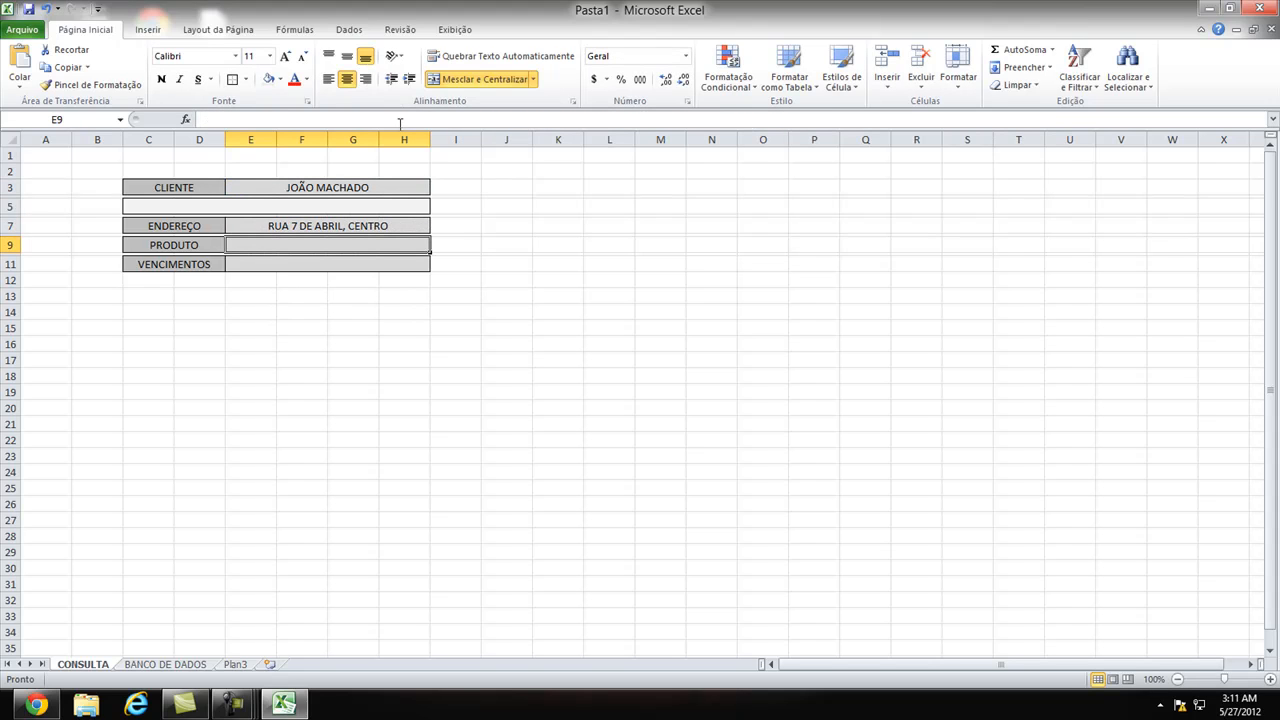
click(400, 119)
key(ctrl+v)
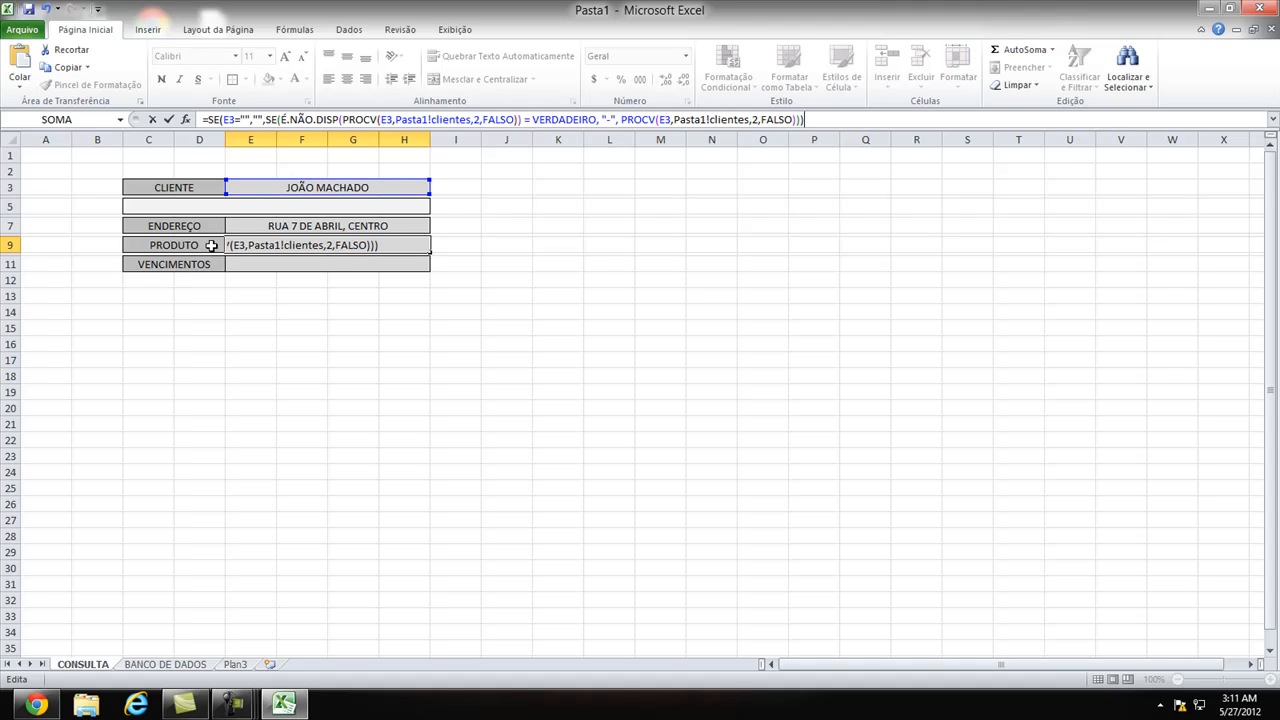
Step: Set the PROCV column indexes in E9's PRODUTO formula to 3 and confirm the formula
double_click(476, 119)
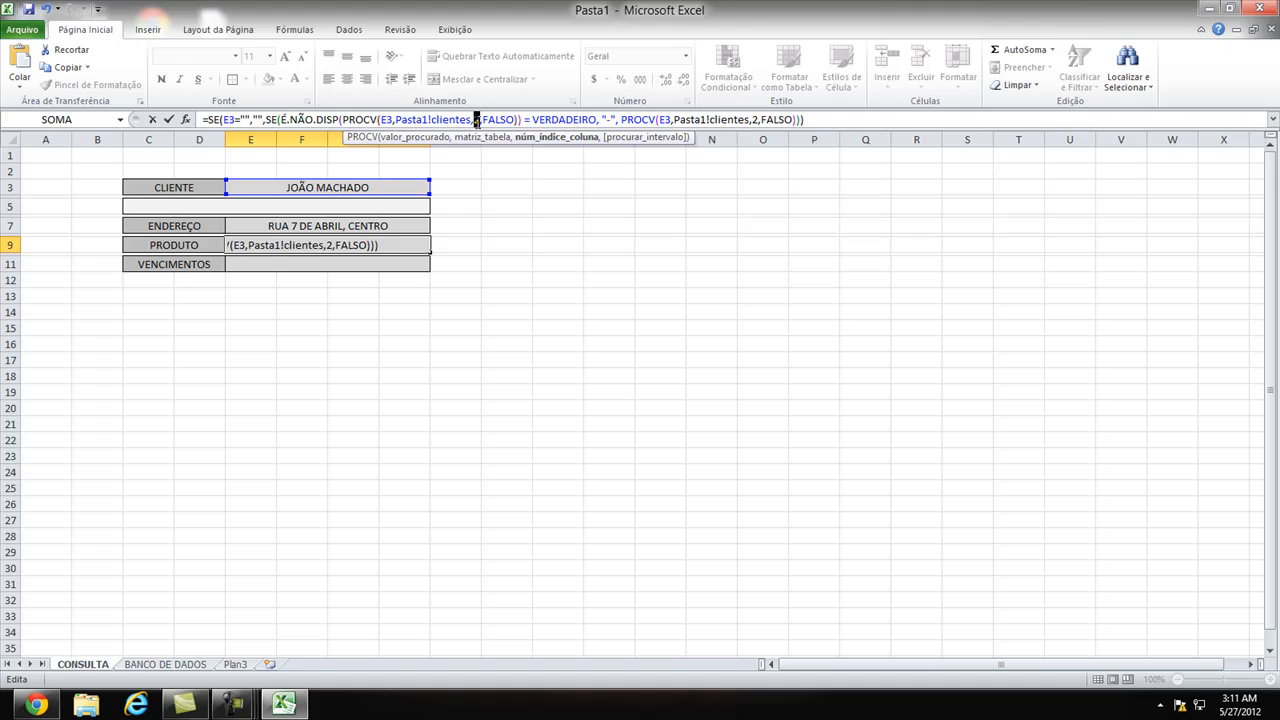
key(Right)
key(Right)
key(Right)
key(Right)
key(Right)
key(Right)
key(Right)
key(Right)
key(Right)
key(Right)
key(Right)
key(Right)
key(Right)
key(Right)
key(Right)
key(Right)
key(Right)
key(Right)
key(Right)
key(Right)
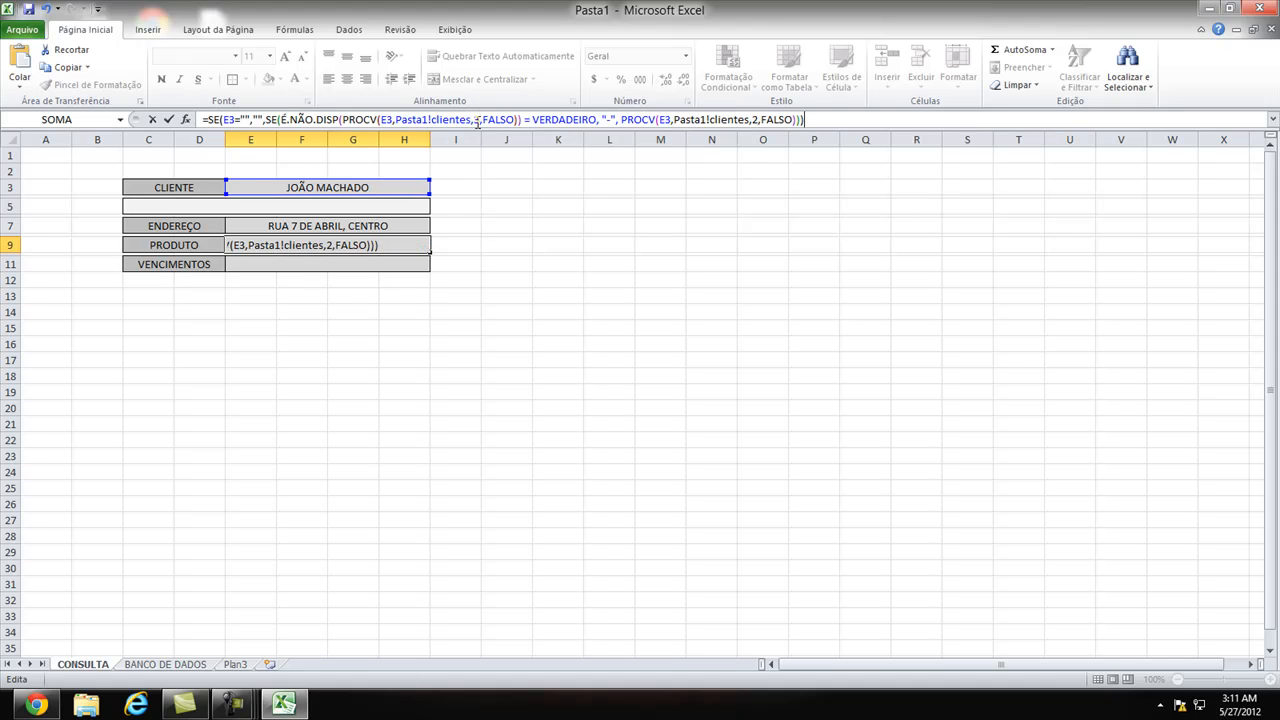
key(Delete)
text(3)
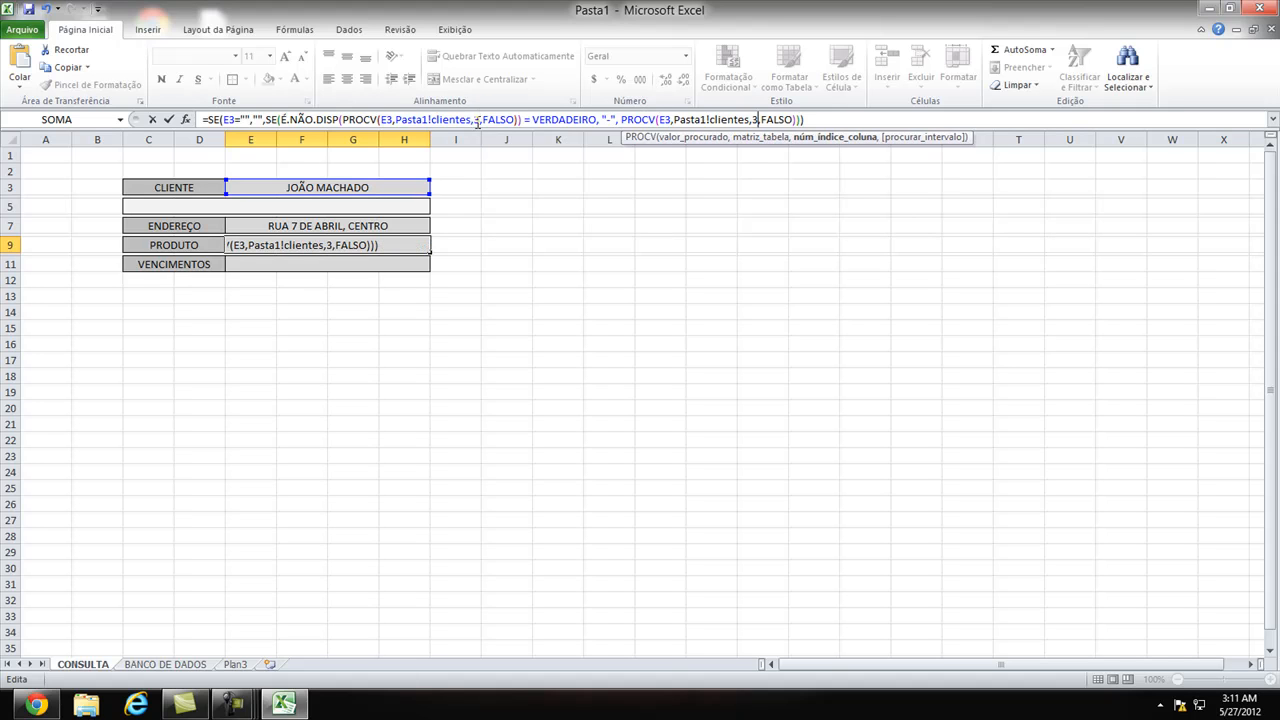
key(Return)
click(274, 263)
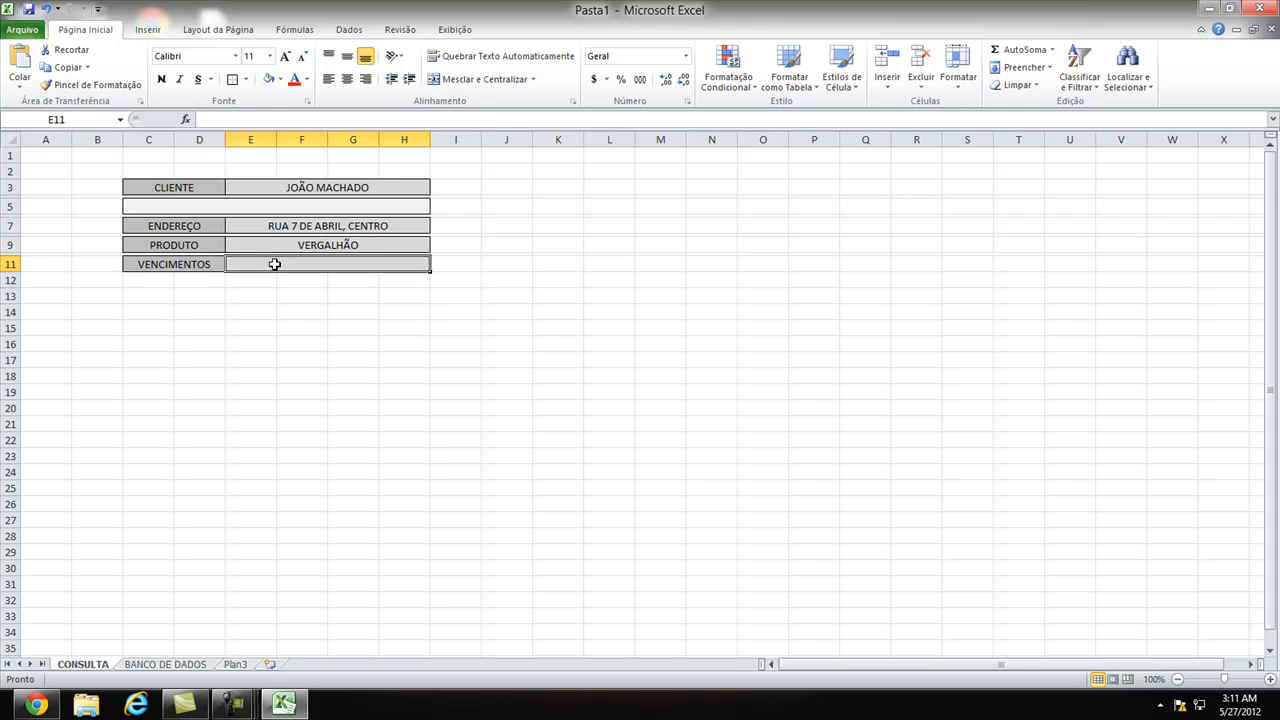
Step: Paste the copied PROCV formula into the VENCIMENTOS cell E11 and set both of its column indexes to 4
click(433, 119)
key(ctrl+v)
double_click(476, 120)
text(4)
key(Right)
key(Right)
key(Right)
key(Right)
key(Right)
key(Right)
key(Right)
key(Right)
key(Right)
key(Right)
key(Right)
key(Right)
key(Right)
key(Right)
key(Right)
key(Right)
key(Right)
key(Right)
key(Right)
key(Right)
key(Right)
key(Right)
key(Right)
key(Right)
key(Right)
key(Right)
key(Right)
key(Right)
key(Right)
key(Delete)
text(4)
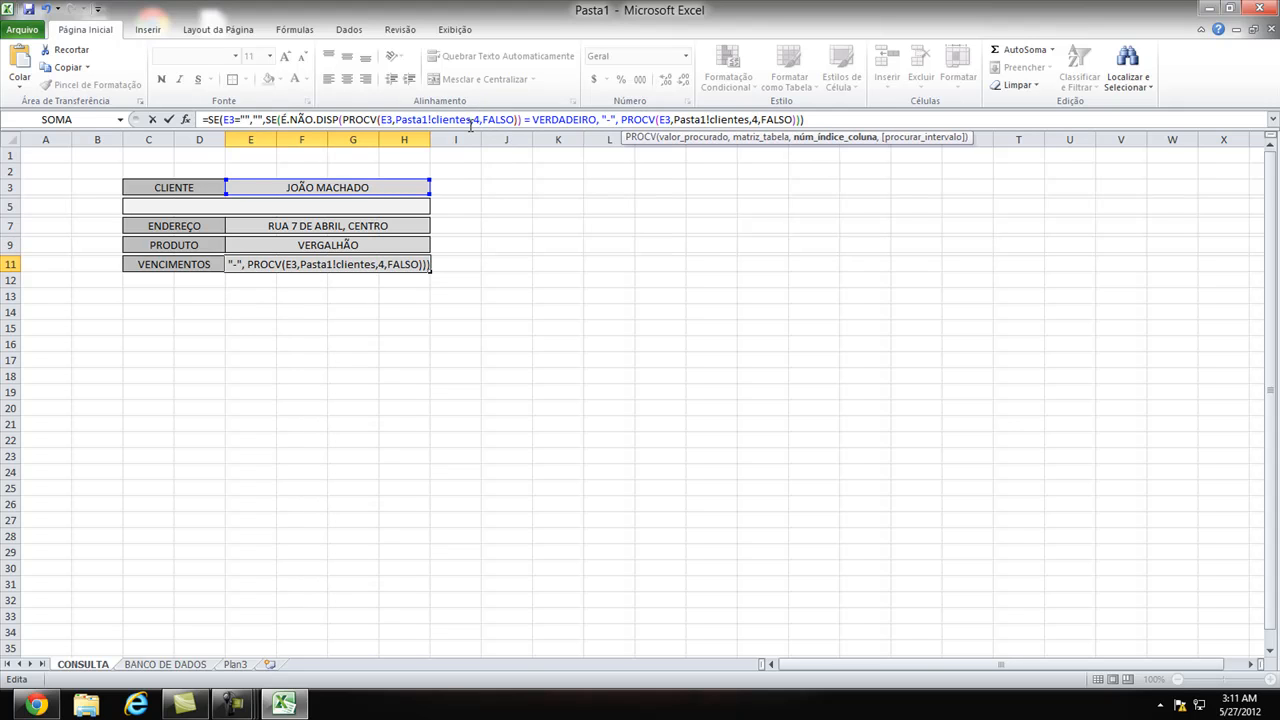
key(Return)
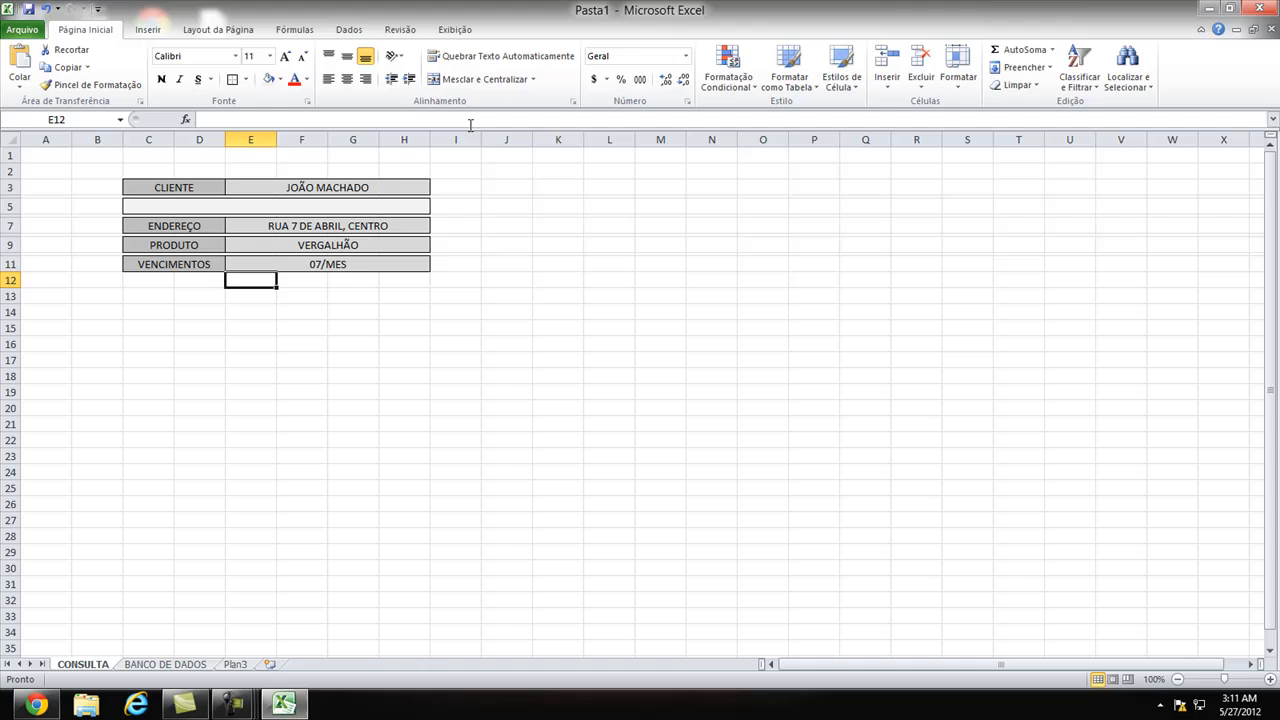
Step: Test the lookup by entering an unregistered customer's name in E3, followed by the nonsense text JAOSDJASODJ
click(269, 190)
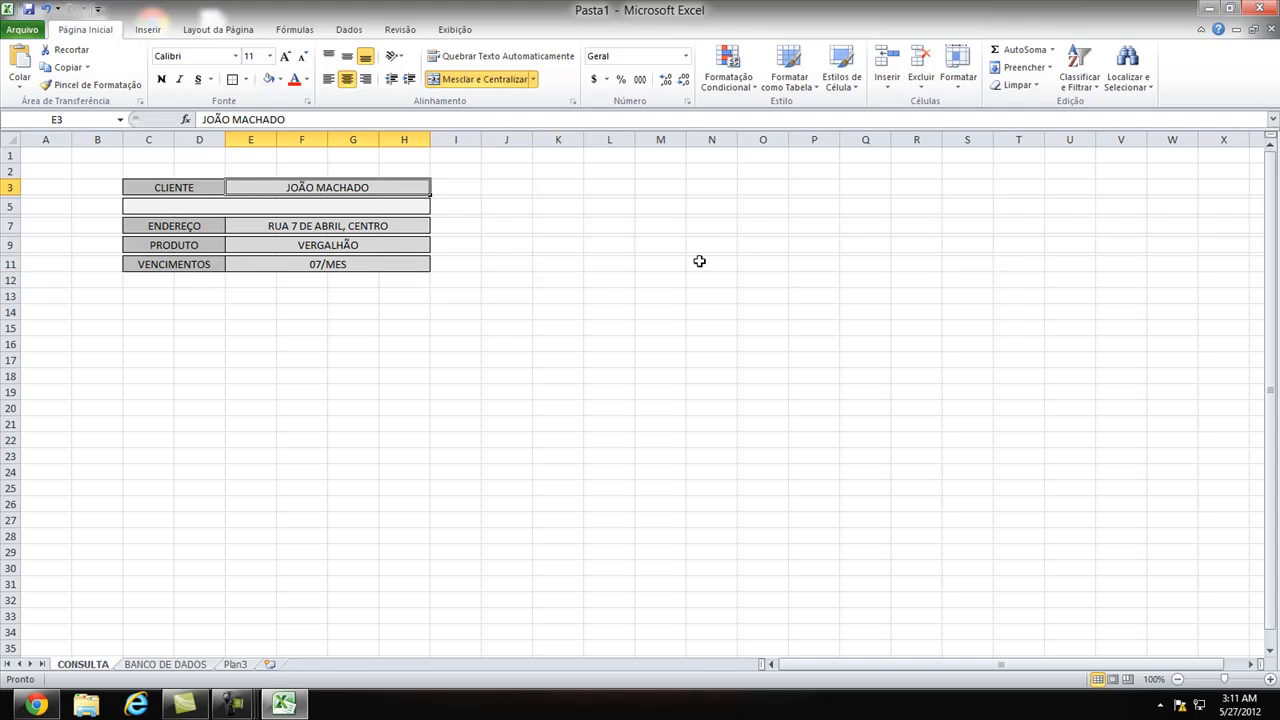
text(JO)
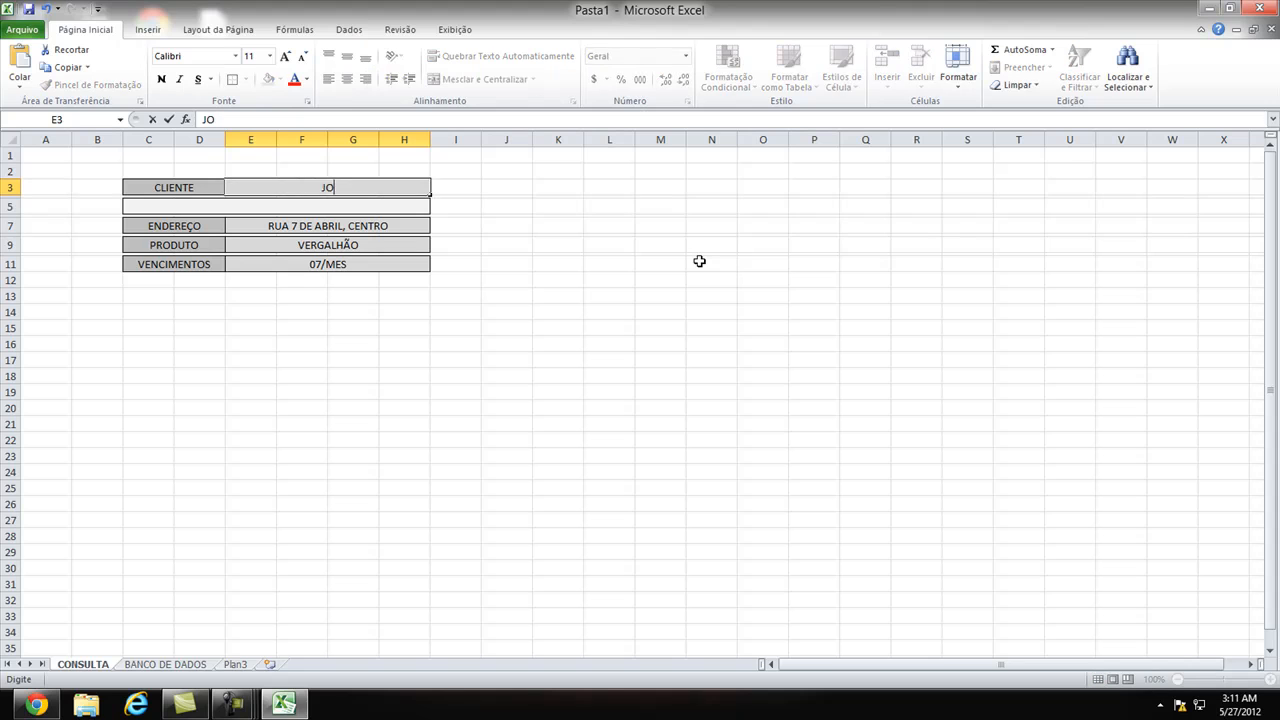
text(ÃO MACHADINHO)
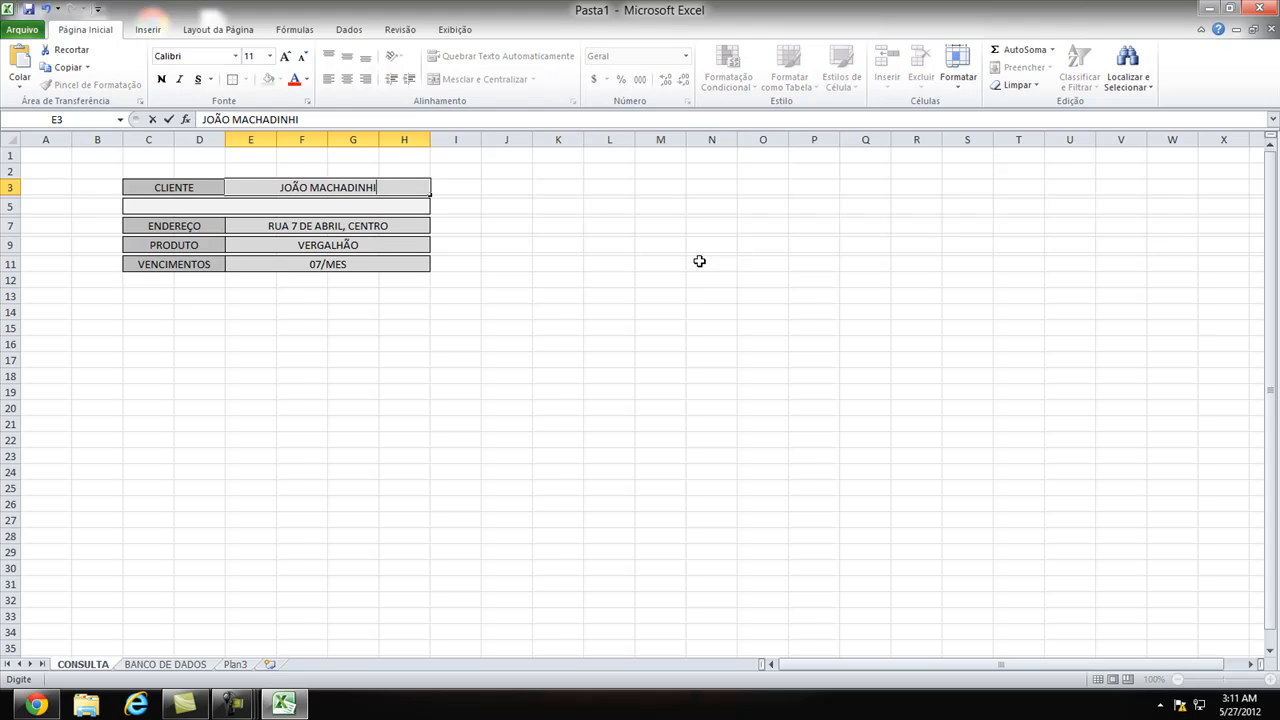
key(Return)
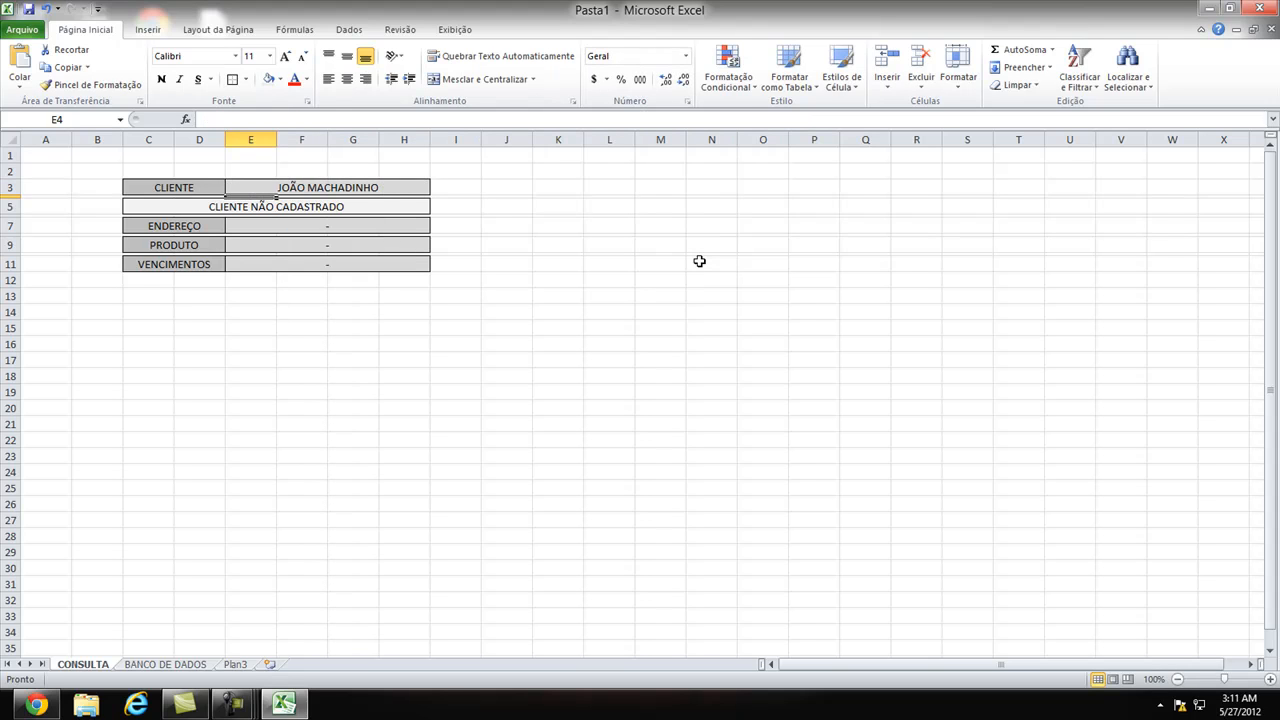
key(Up)
text(JAOSDJASODJ)
key(Return)
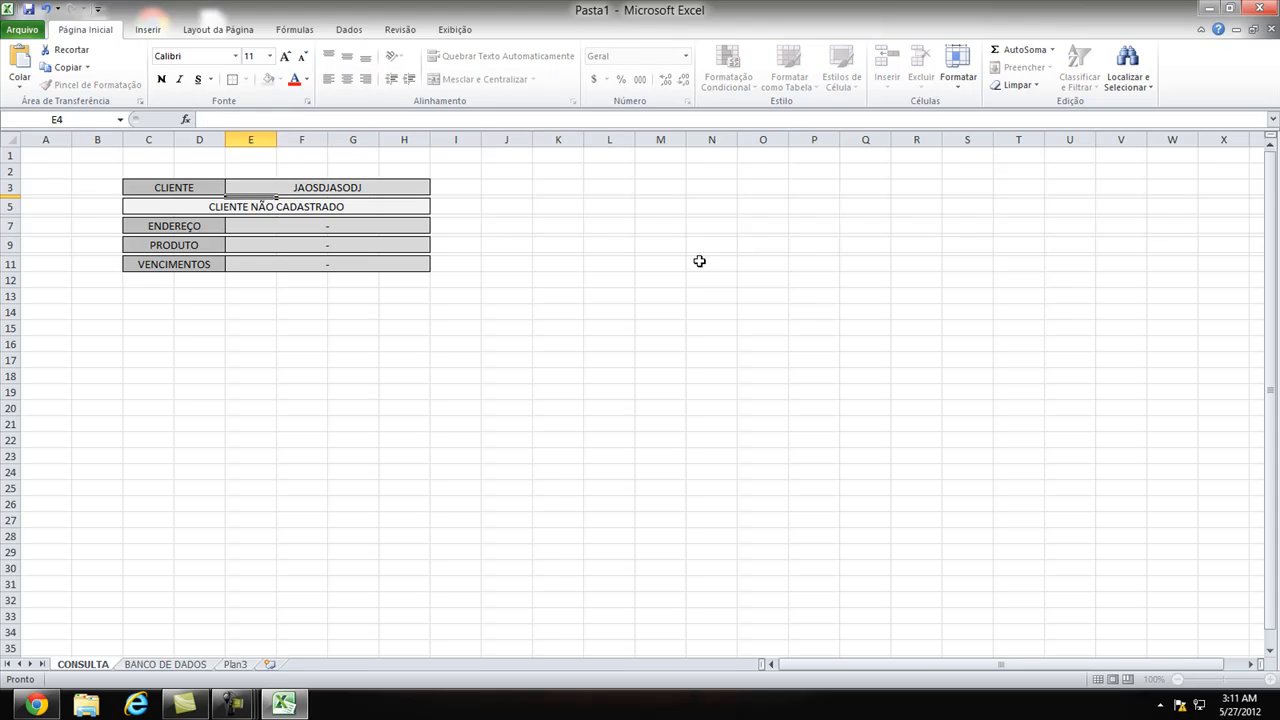
Step: Enter the registered customer's name in E3 to test the completed ENDEREÇO, PRODUTO and VENCIMENTOS formulas
key(Up)
text(JOÃO MACHADO)
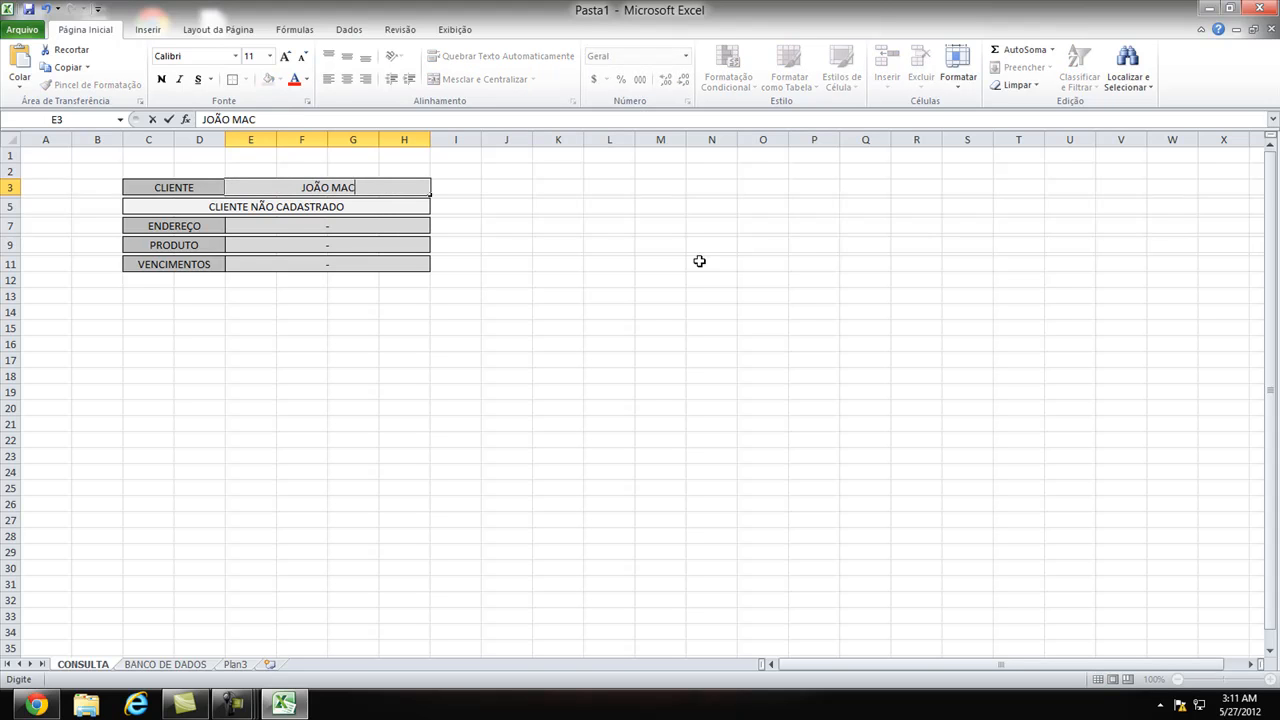
key(Return)
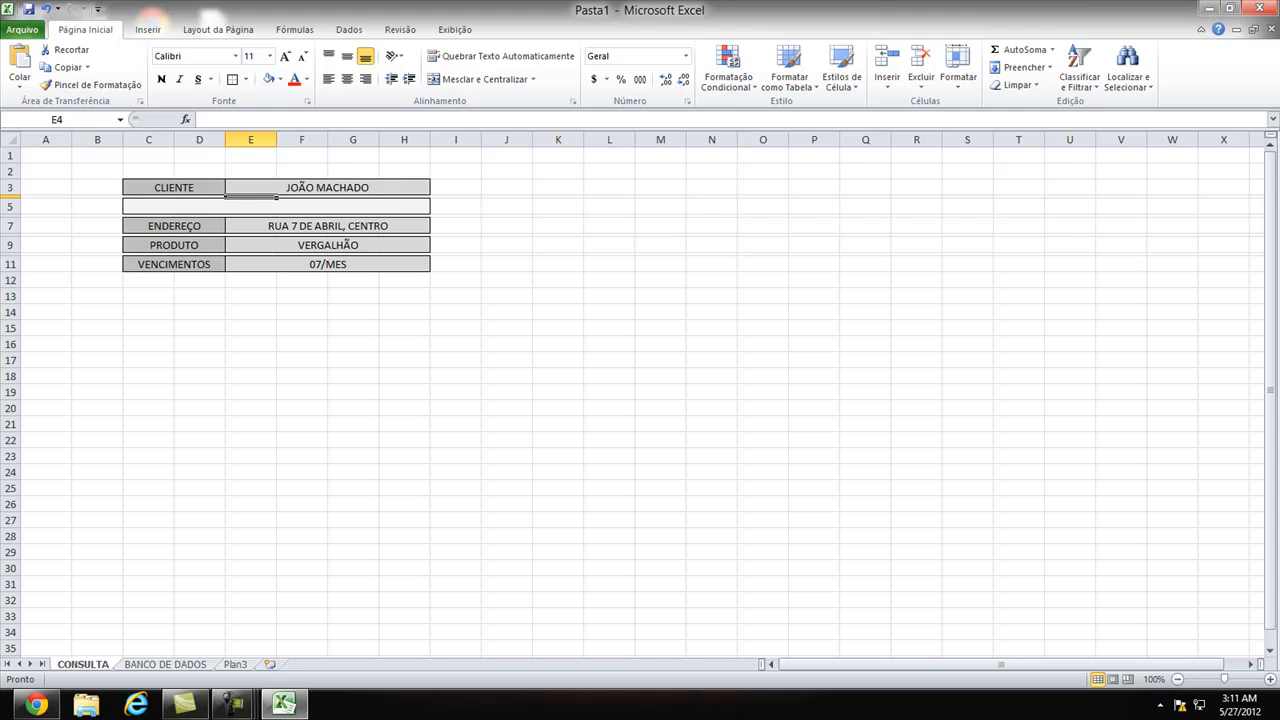
Step: Add a second customer's full name in cell A3 of the BANCO DE DADOS sheet
click(165, 664)
click(125, 184)
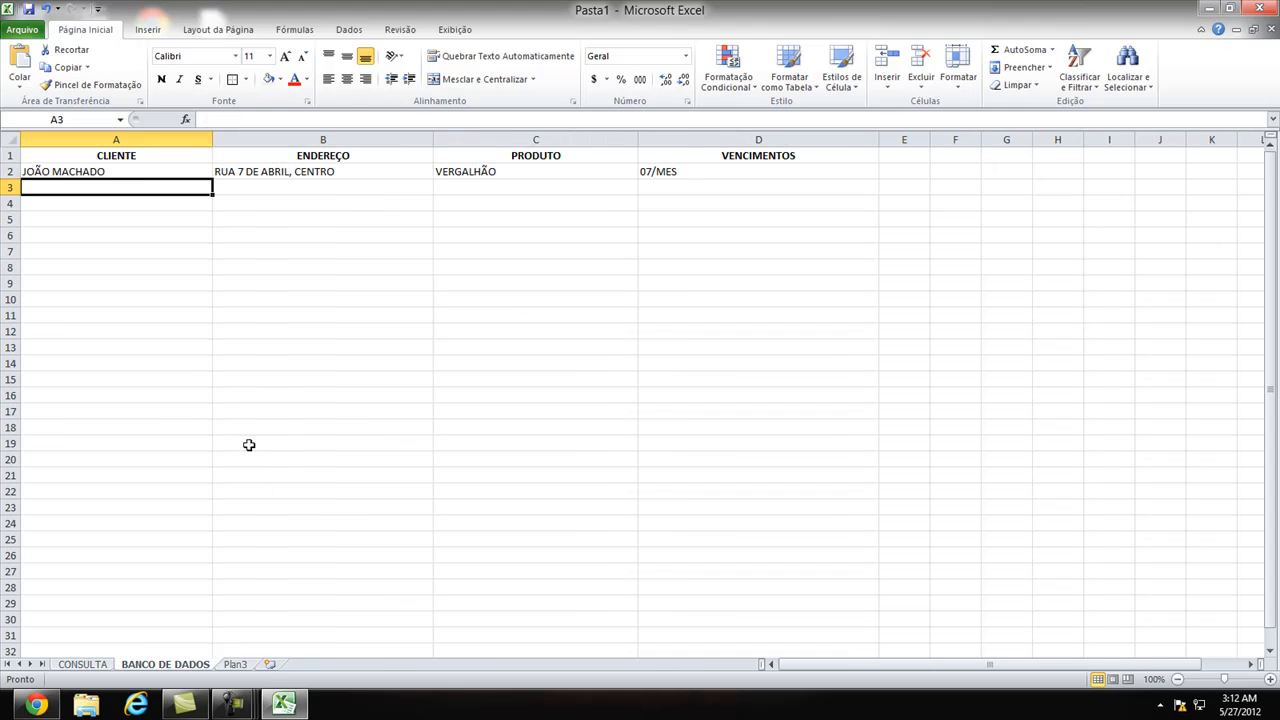
text(NETTH)
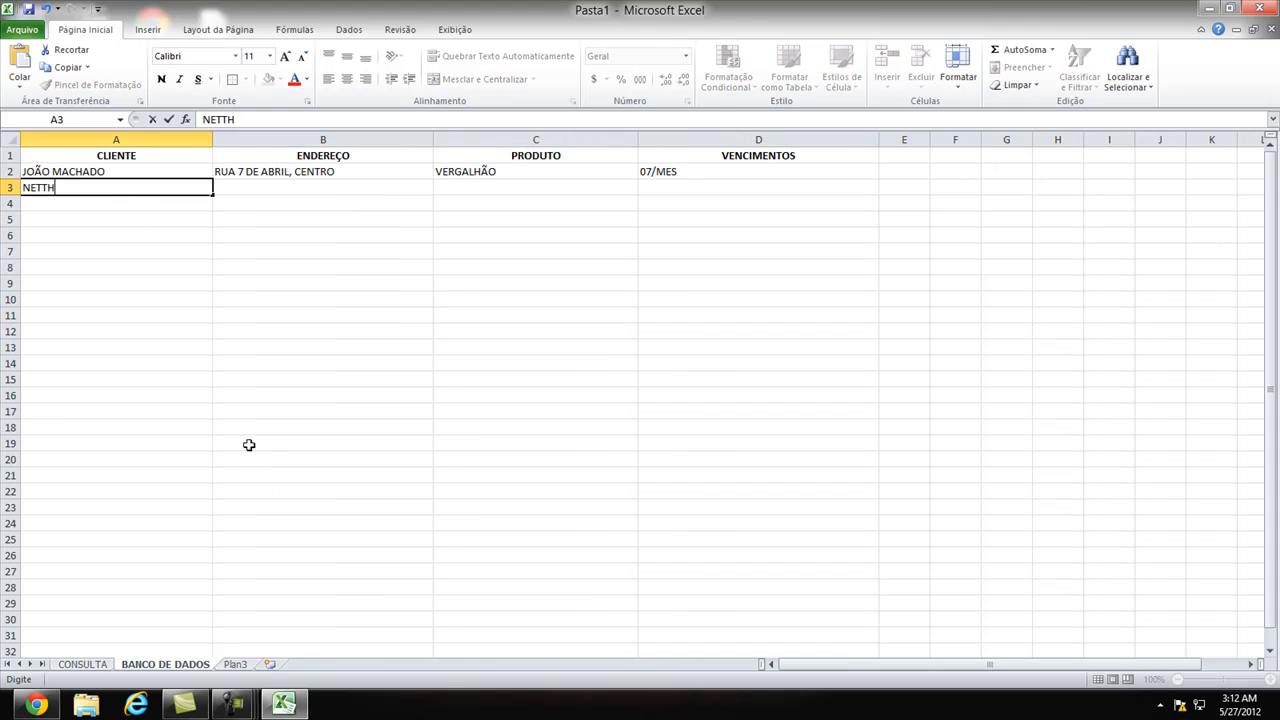
key(BackSpace)
key(BackSpace)
text(HO OLIVEIRA)
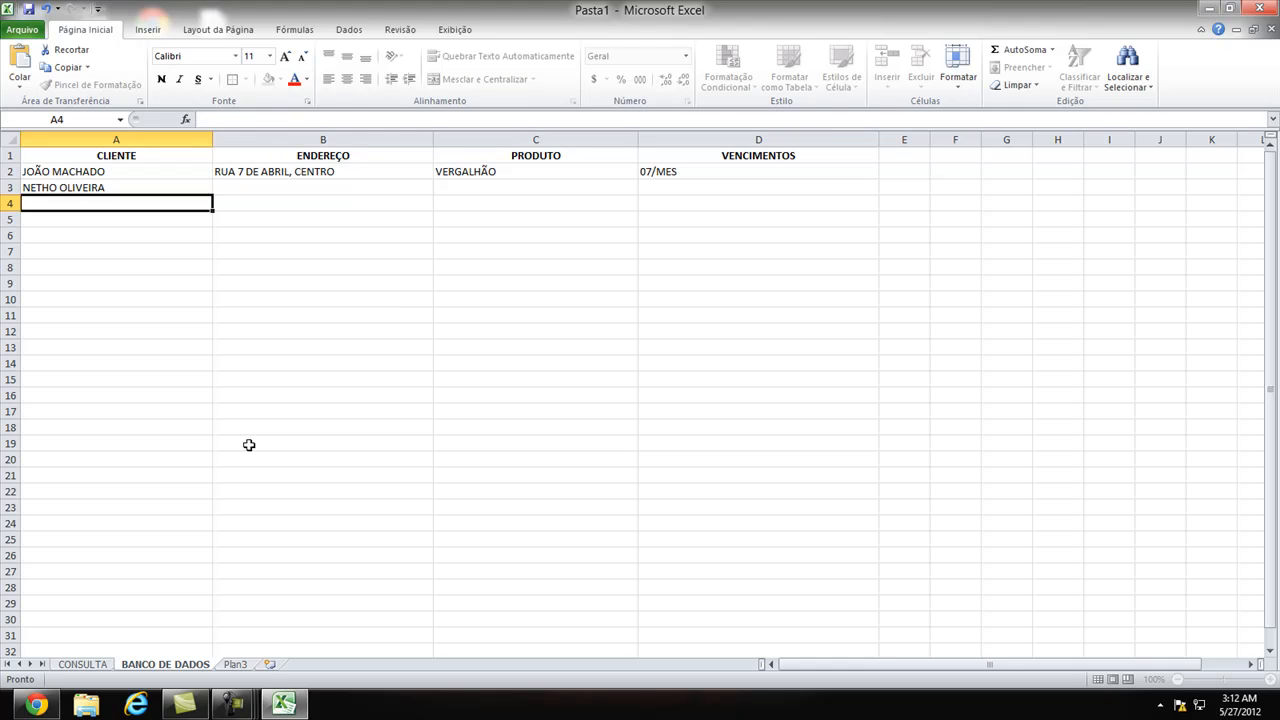
key(Tab)
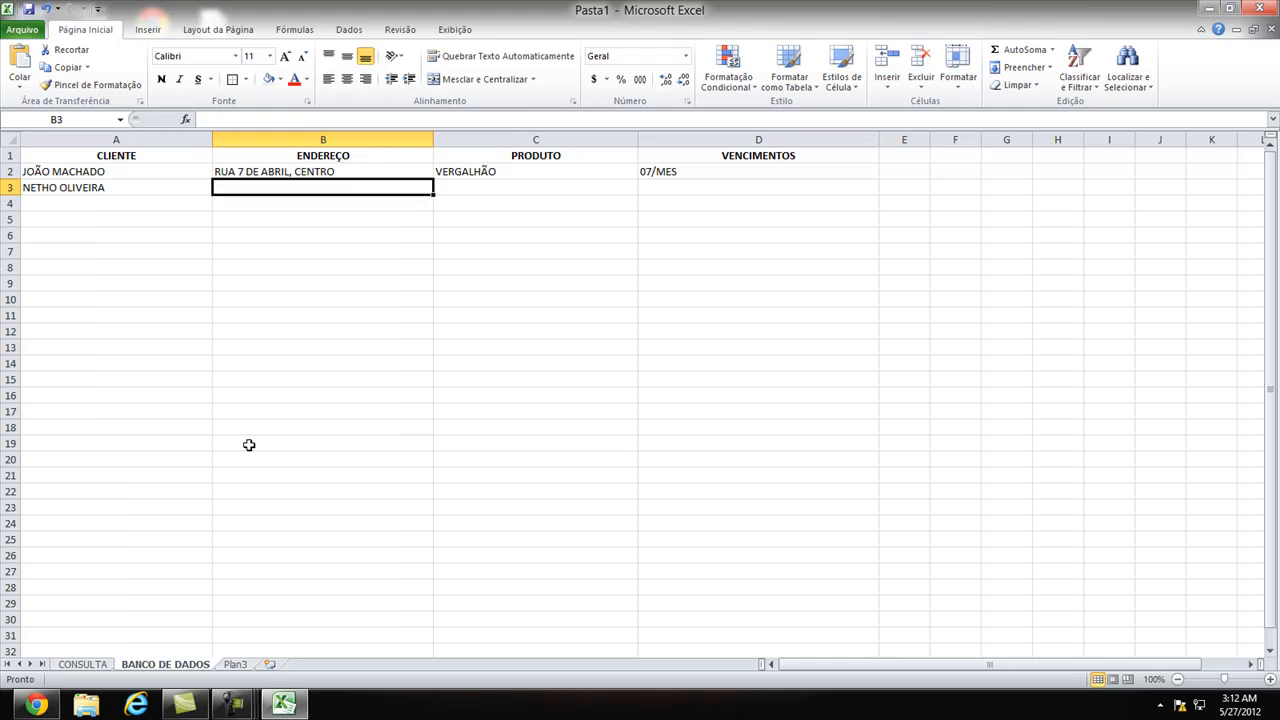
Step: Enter the second customer's address, including the district, in the ENDEREÇO cell B3
text(CEMITERIO)
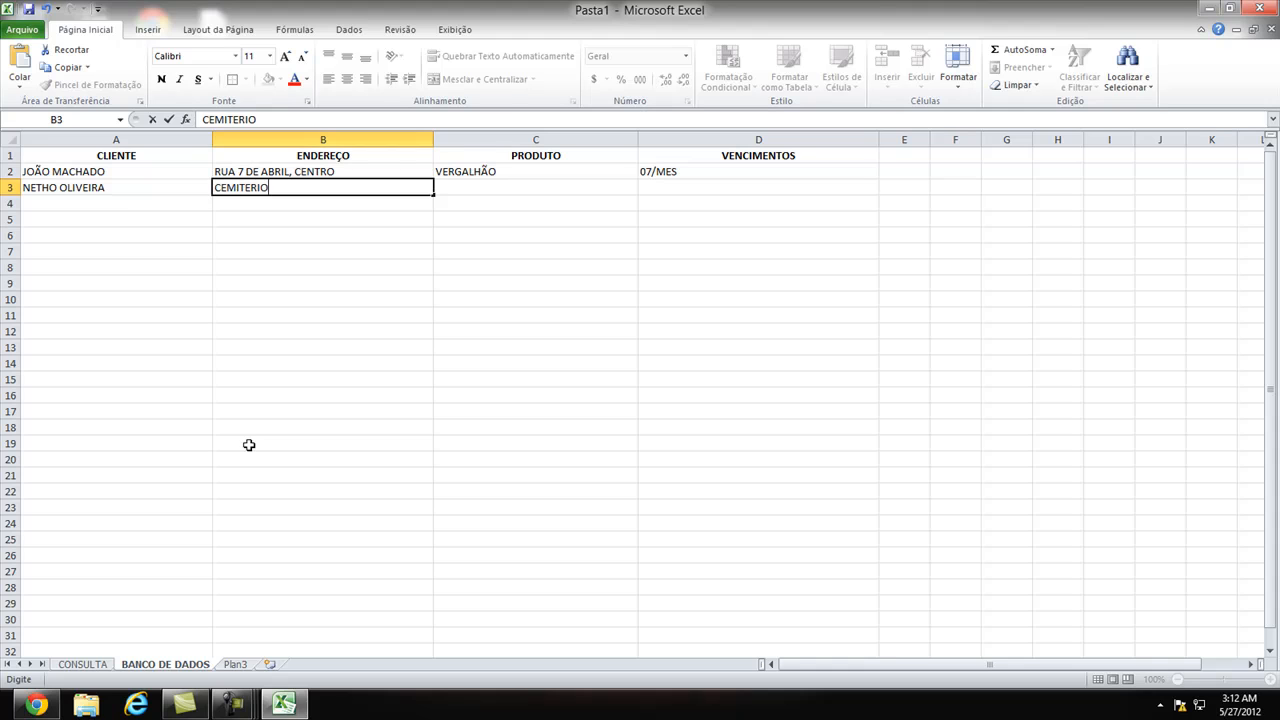
text( MUNICI)
key(Return)
key(Up)
key(Right)
key(Left)
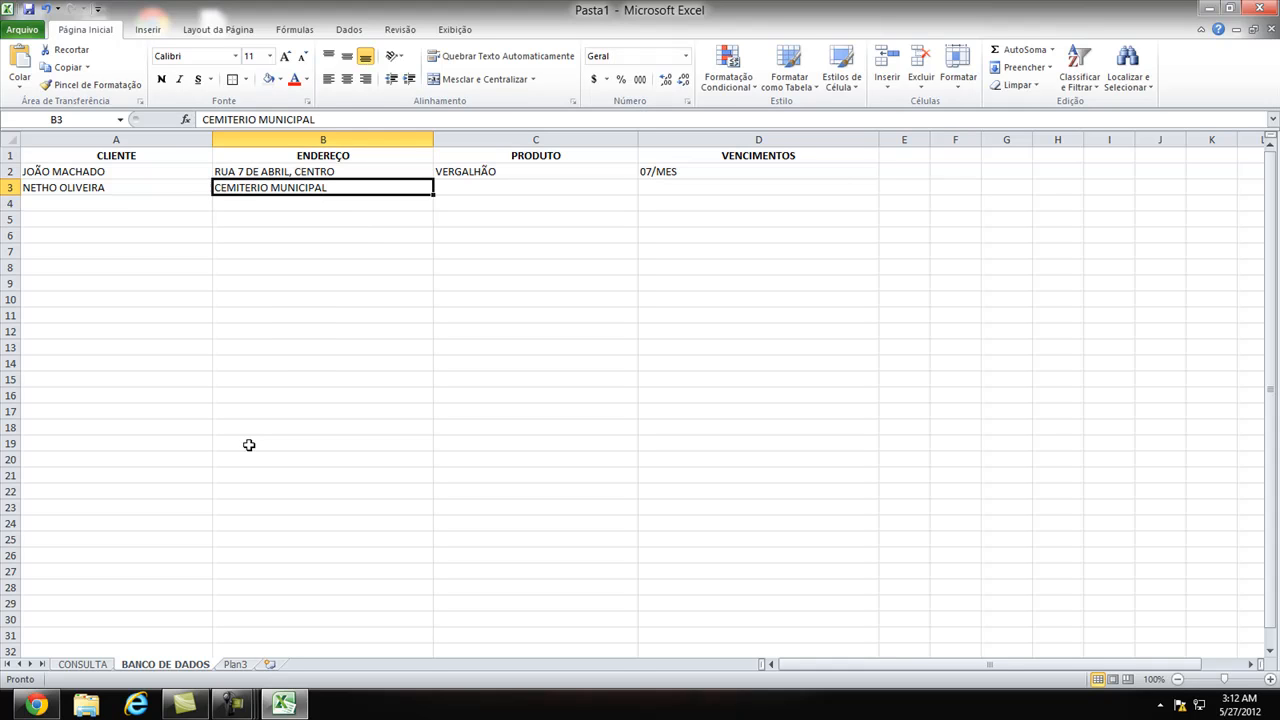
key(F2)
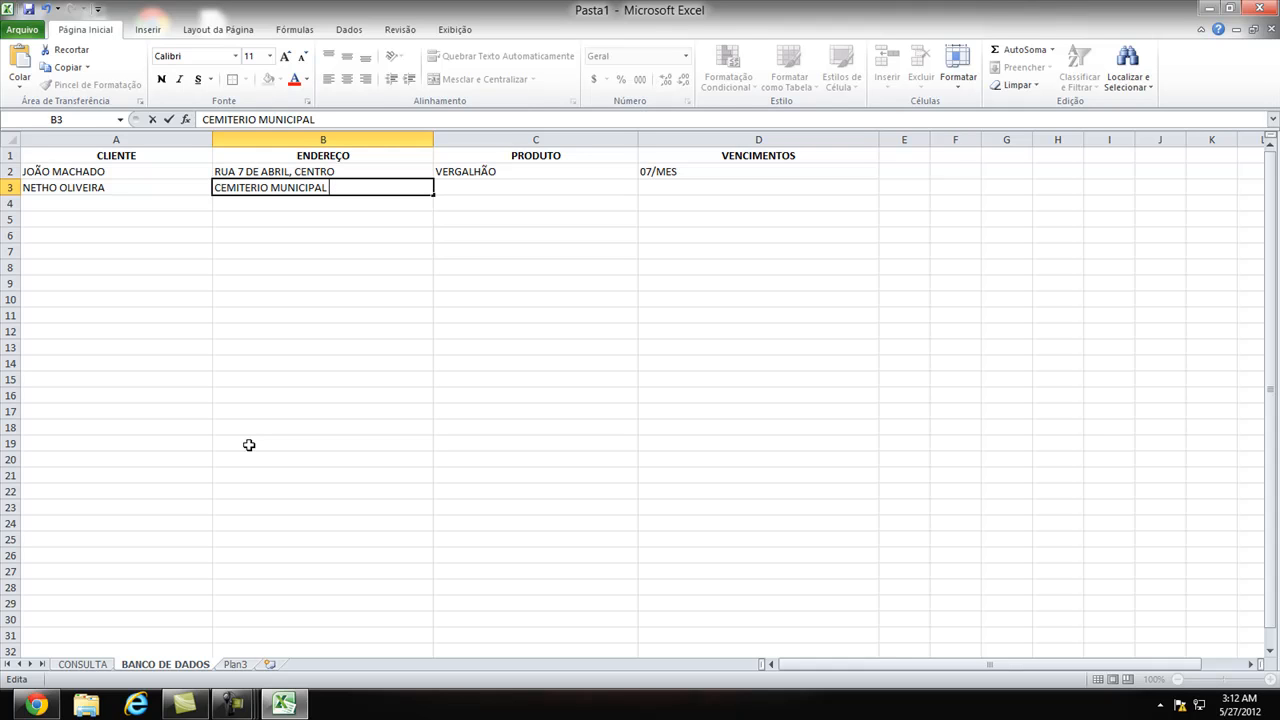
text(- IN)
text(EPENDENCIA)
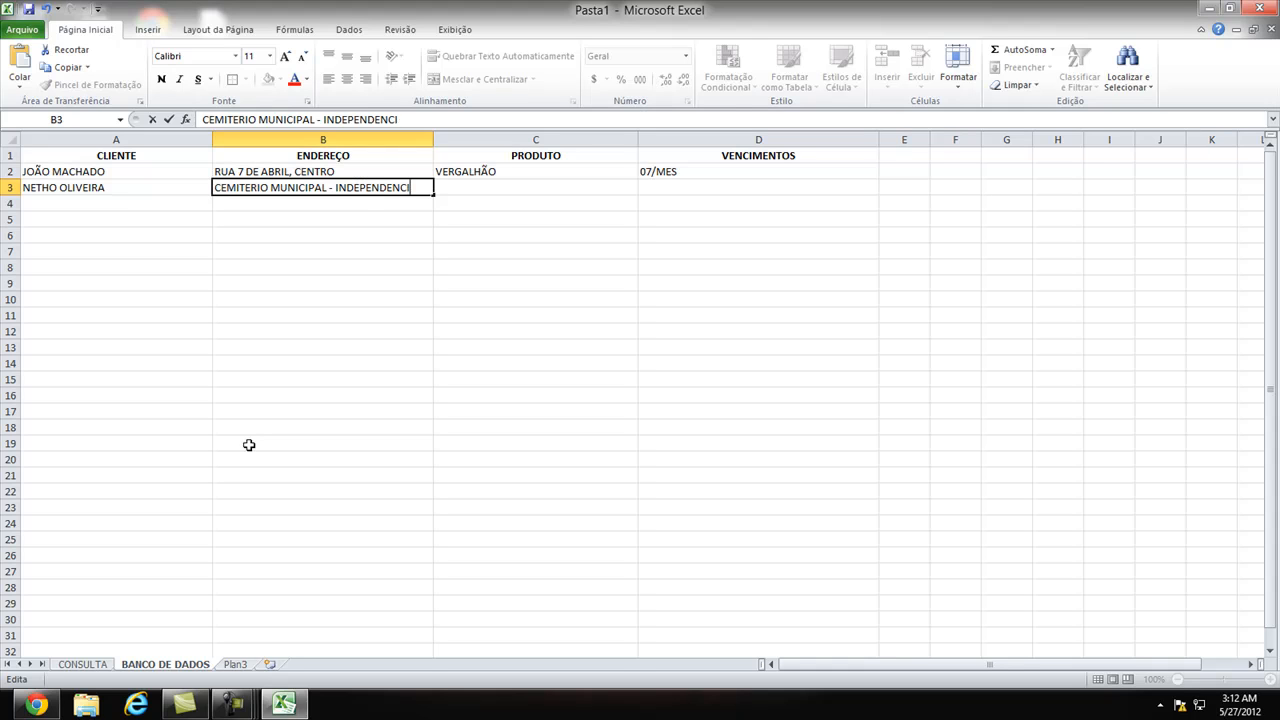
key(Return)
key(Up)
key(Right)
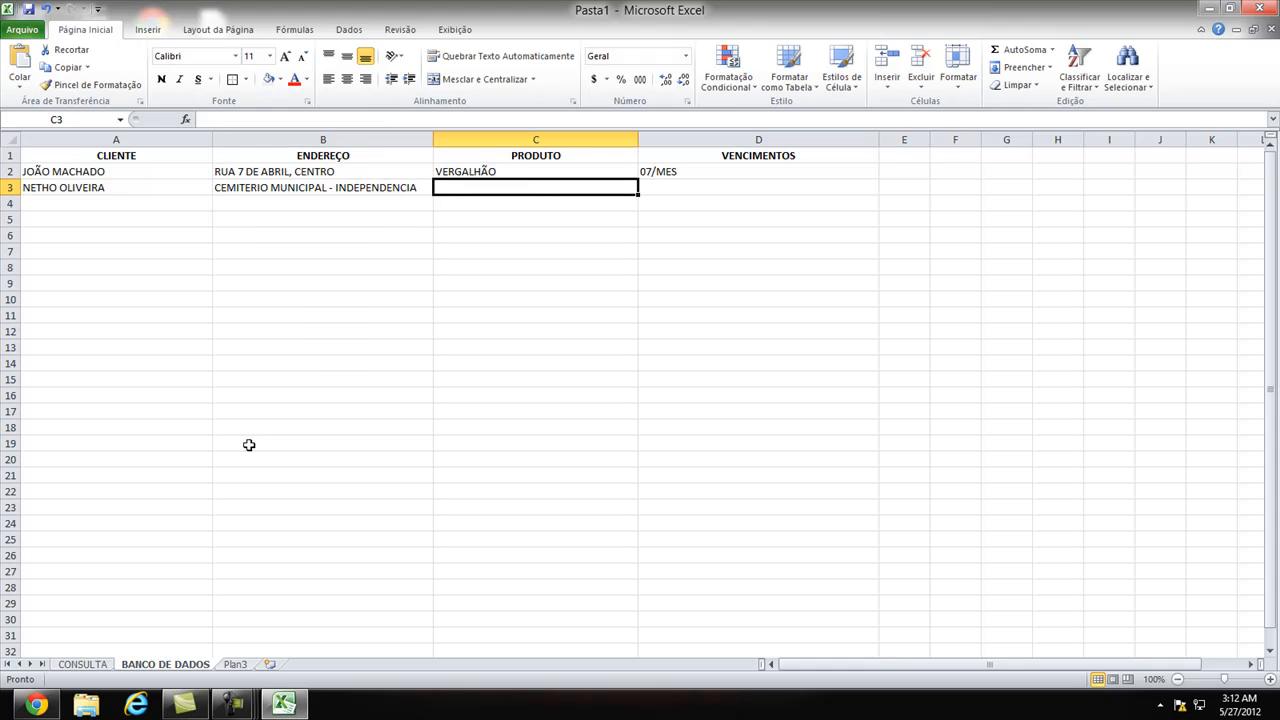
Step: Enter CAIXÃO E MEIO METRO DE TERRA VERMELHA as the second customer's product in C3
text(CAIXÃO)
key(Return)
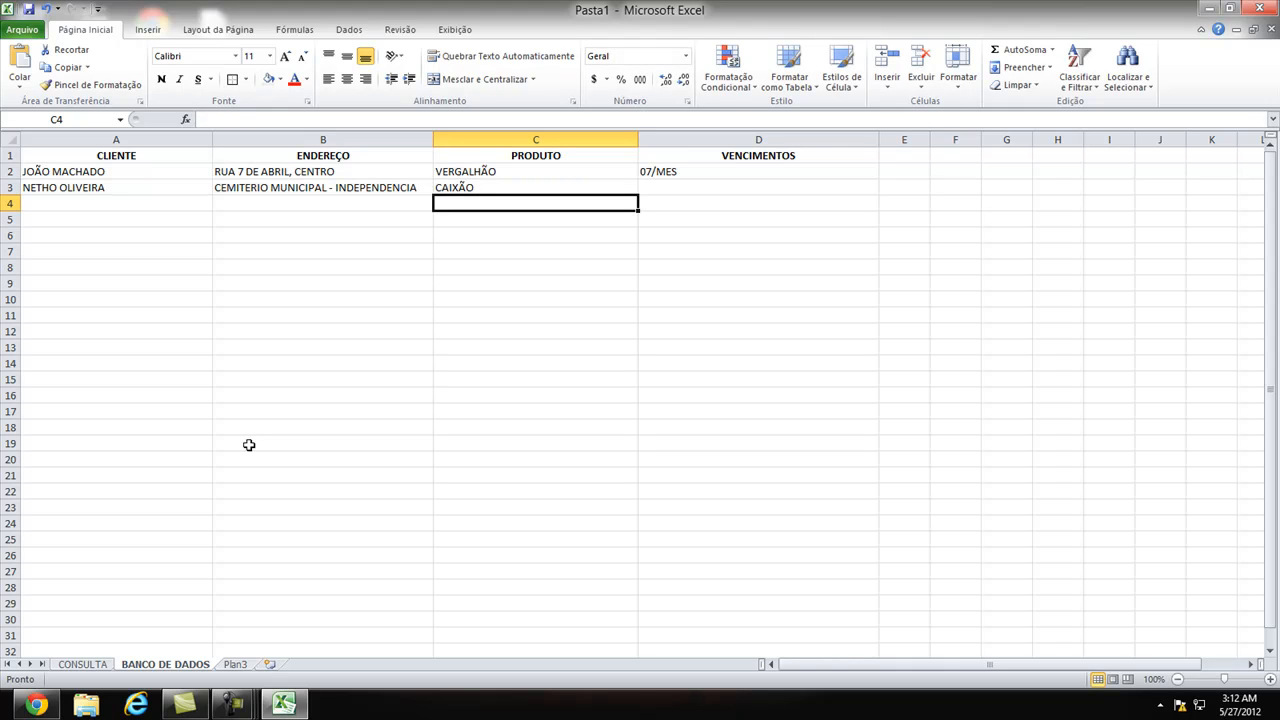
key(Up)
key(Right)
key(Left)
text(CAIXA)
key(BackSpace)
text(ÃO E MEIO)
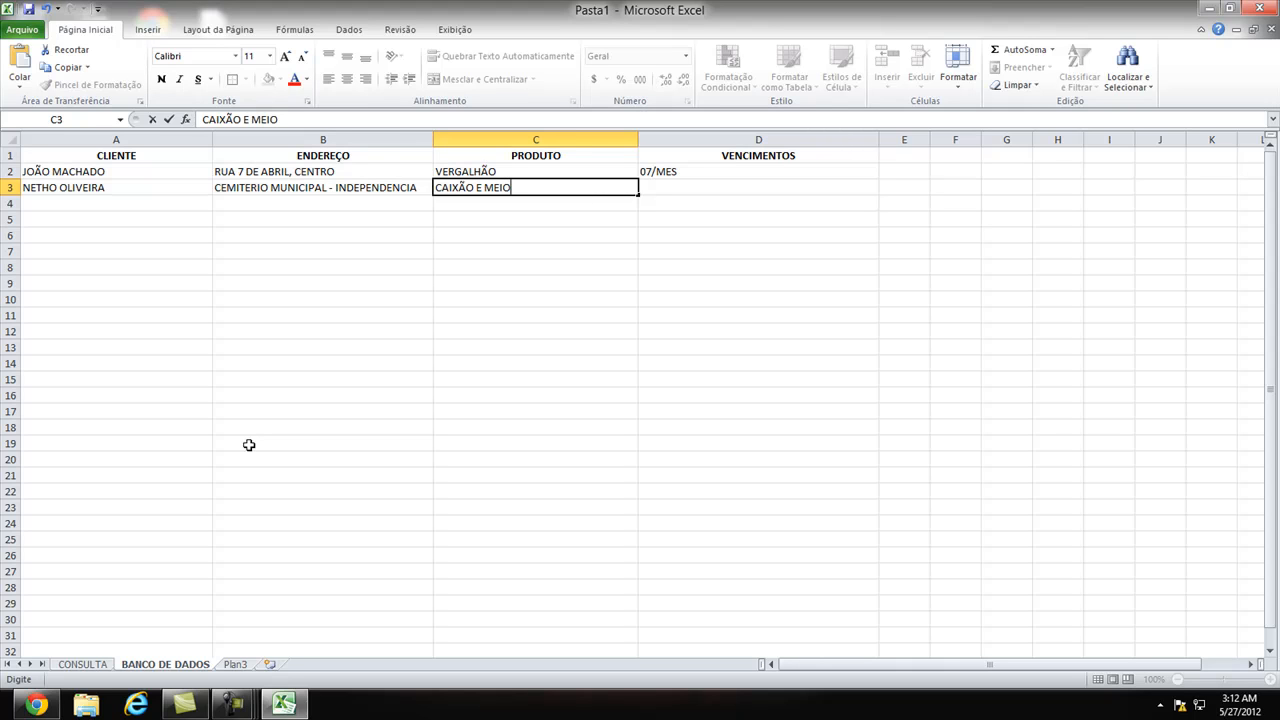
text( METRO DE TERRA VERMELHA)
key(Return)
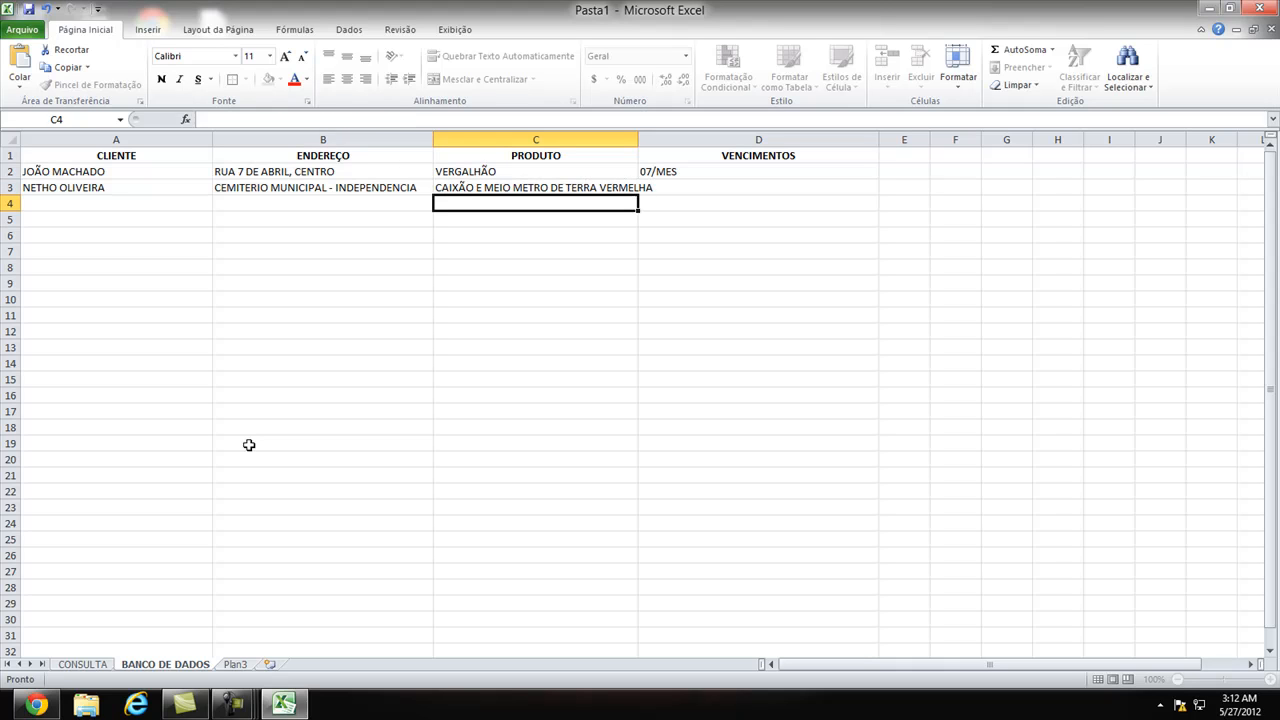
Step: Widen the PRODUTO column to fit its text and enter 05/MES as the second customer's due date in D3
drag(638, 139, 672, 139)
click(695, 189)
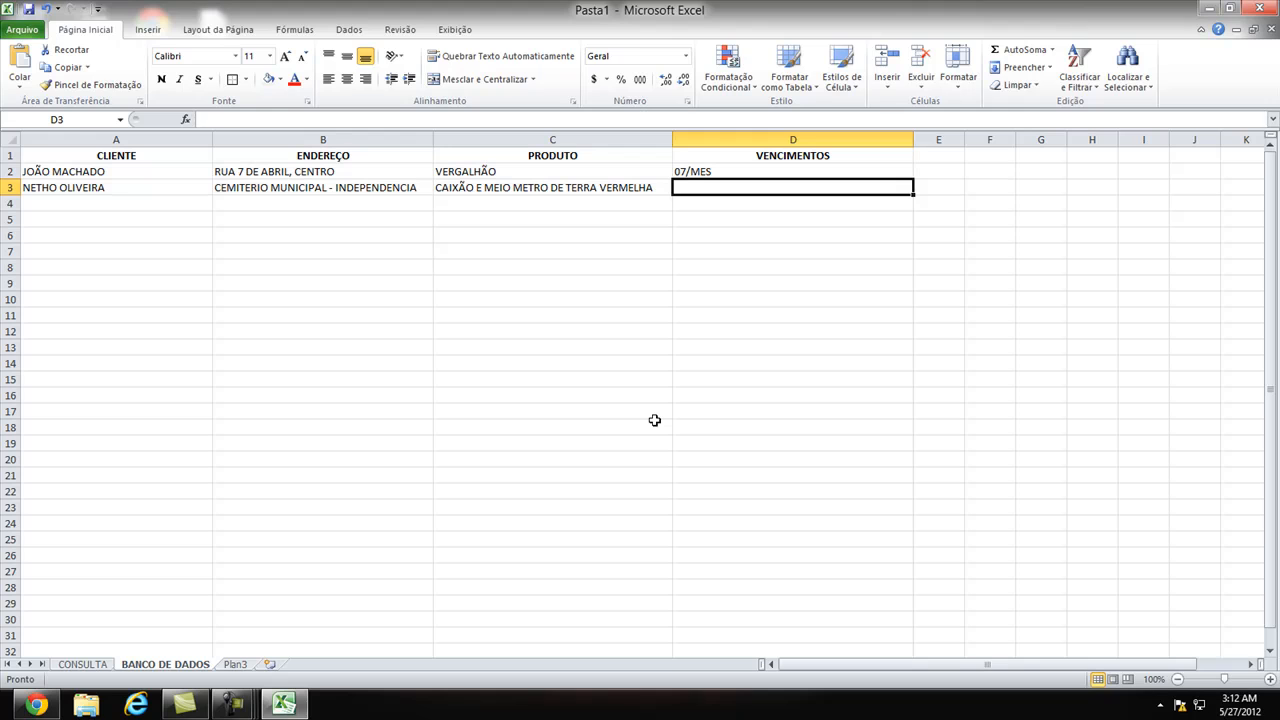
text(05/MES)
key(Return)
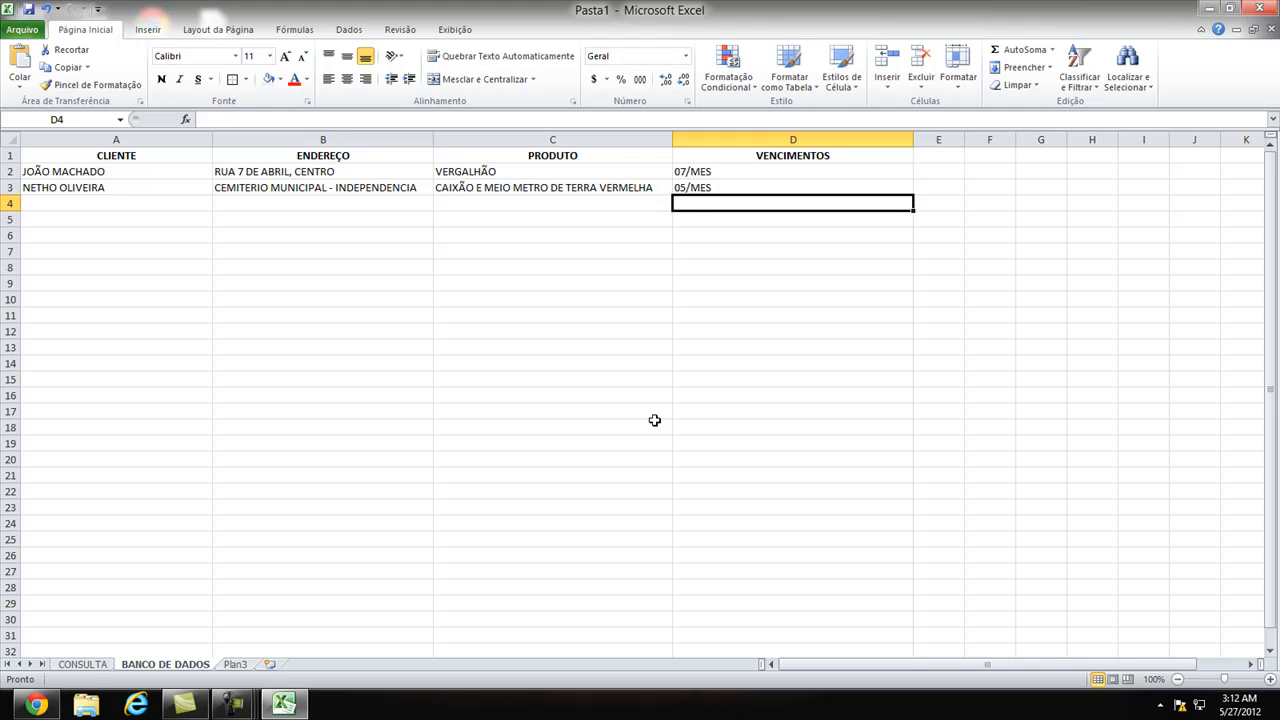
Step: Look up the second customer by entering their full name in E3 of the CONSULTA sheet
click(82, 664)
click(310, 186)
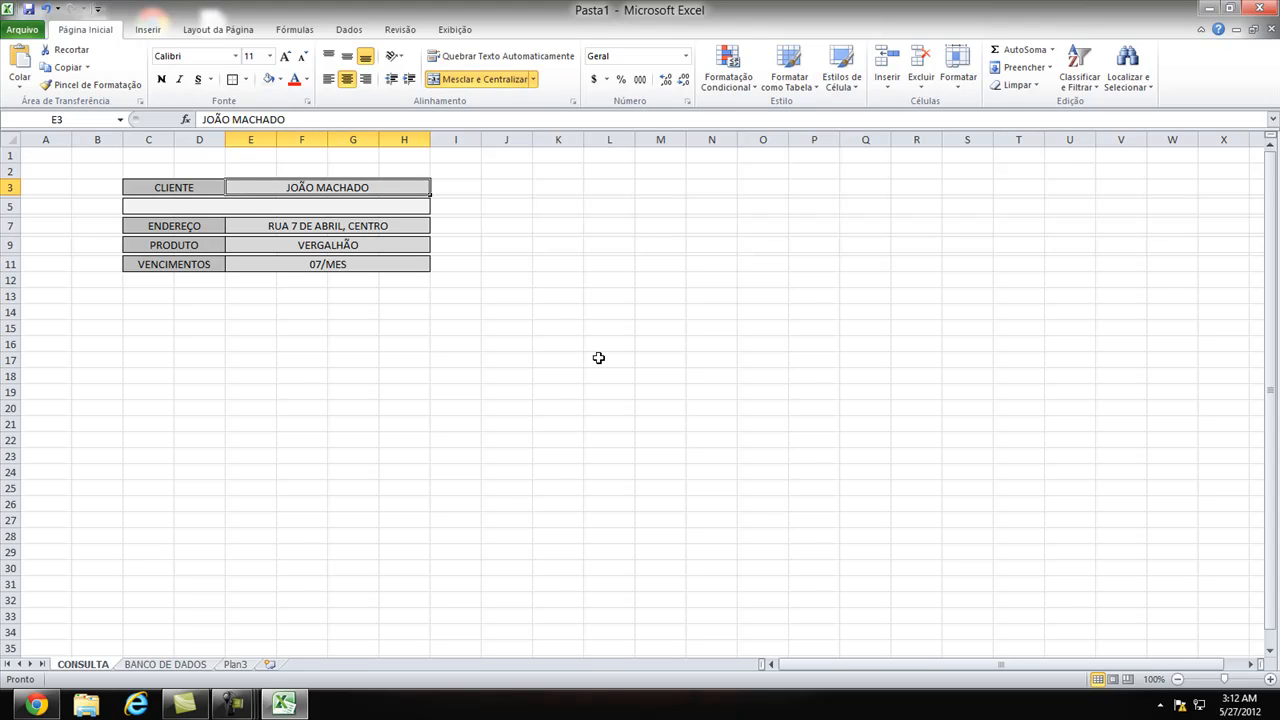
text(NETHO OLIVEIRA)
key(Return)
key(Down)
key(Down)
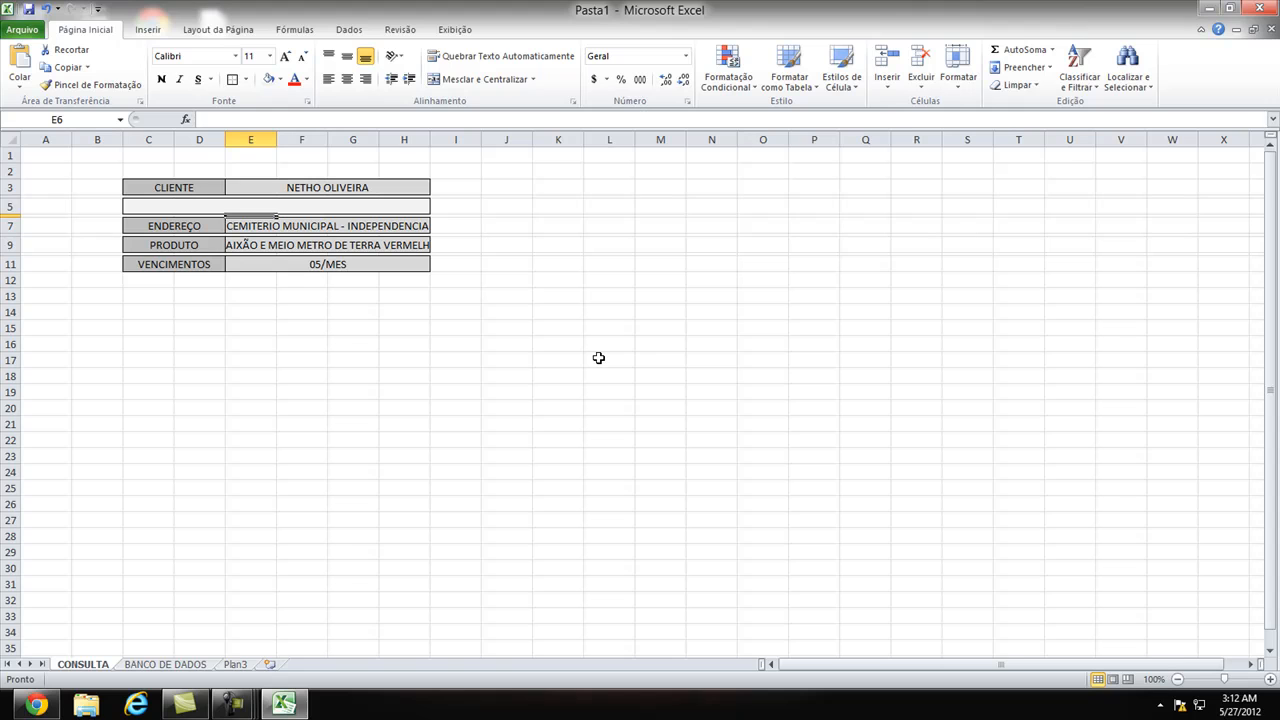
Step: Widen column H to fit the lookup results and left-align the ENDEREÇO, PRODUTO and VENCIMENTOS values in E7, E9 and E11
drag(430, 140, 488, 140)
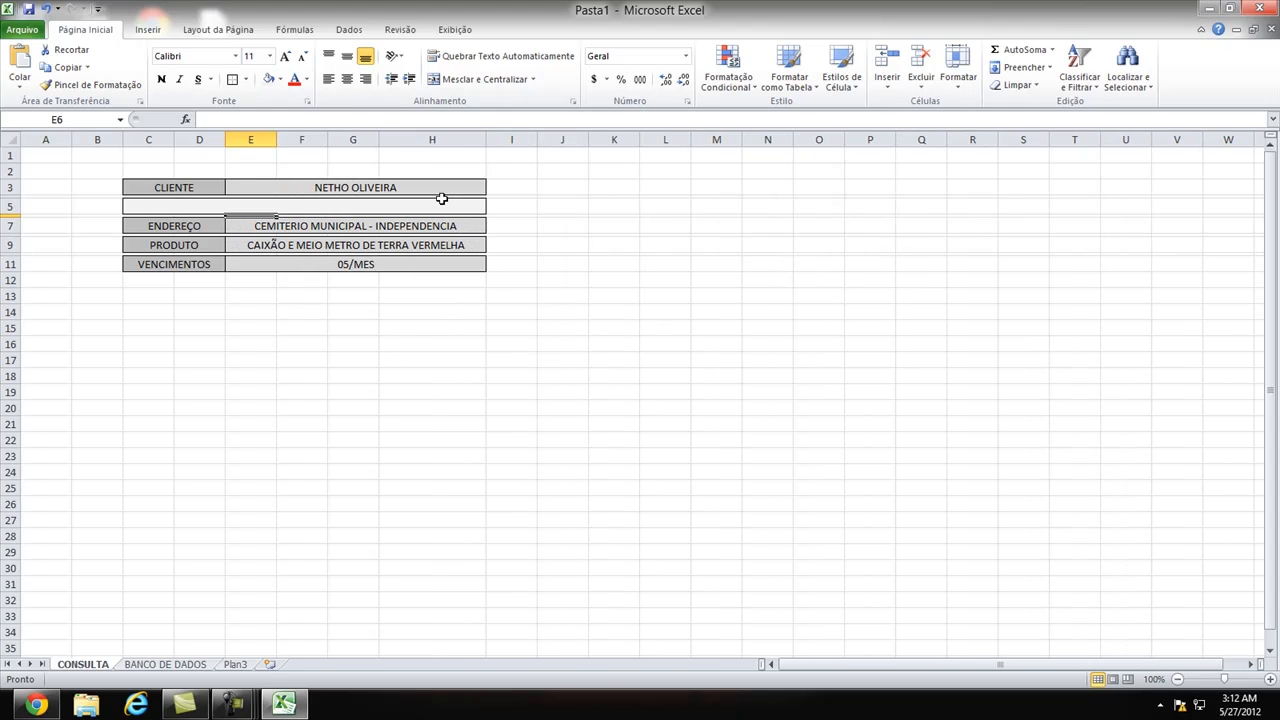
click(429, 222)
click(328, 79)
click(320, 246)
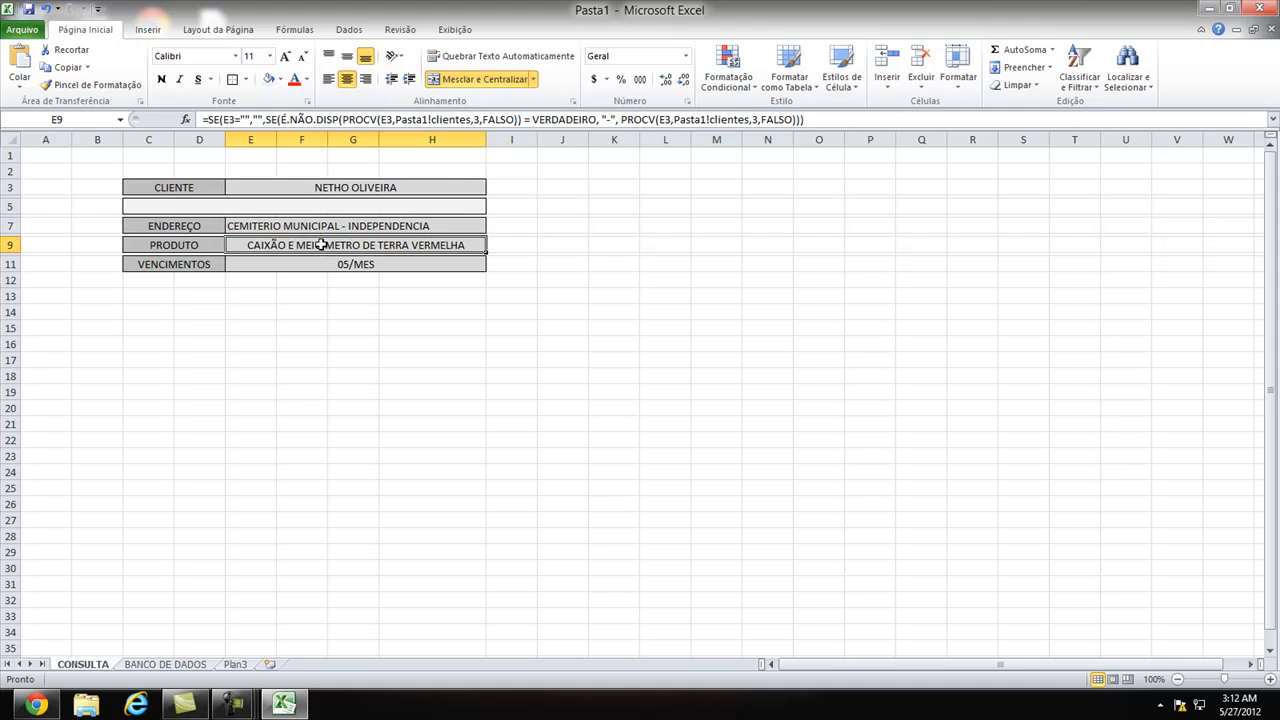
click(328, 79)
click(343, 266)
click(328, 79)
click(429, 323)
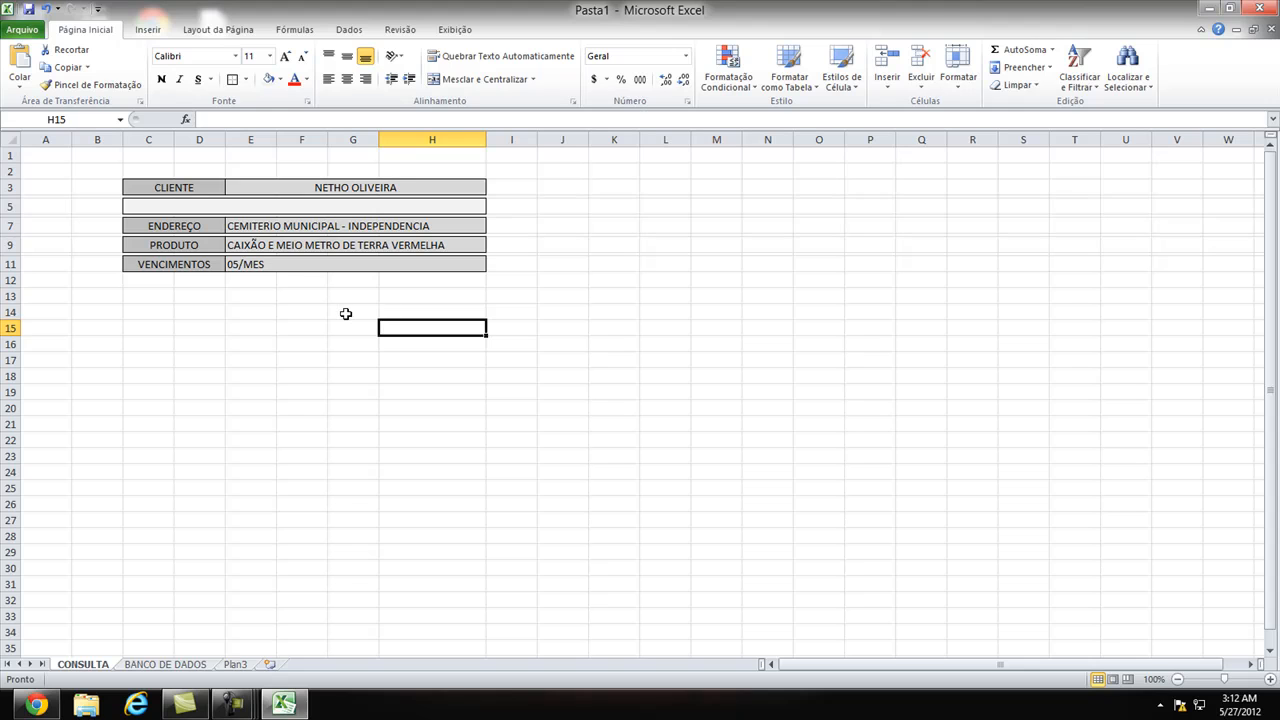
click(246, 226)
click(268, 184)
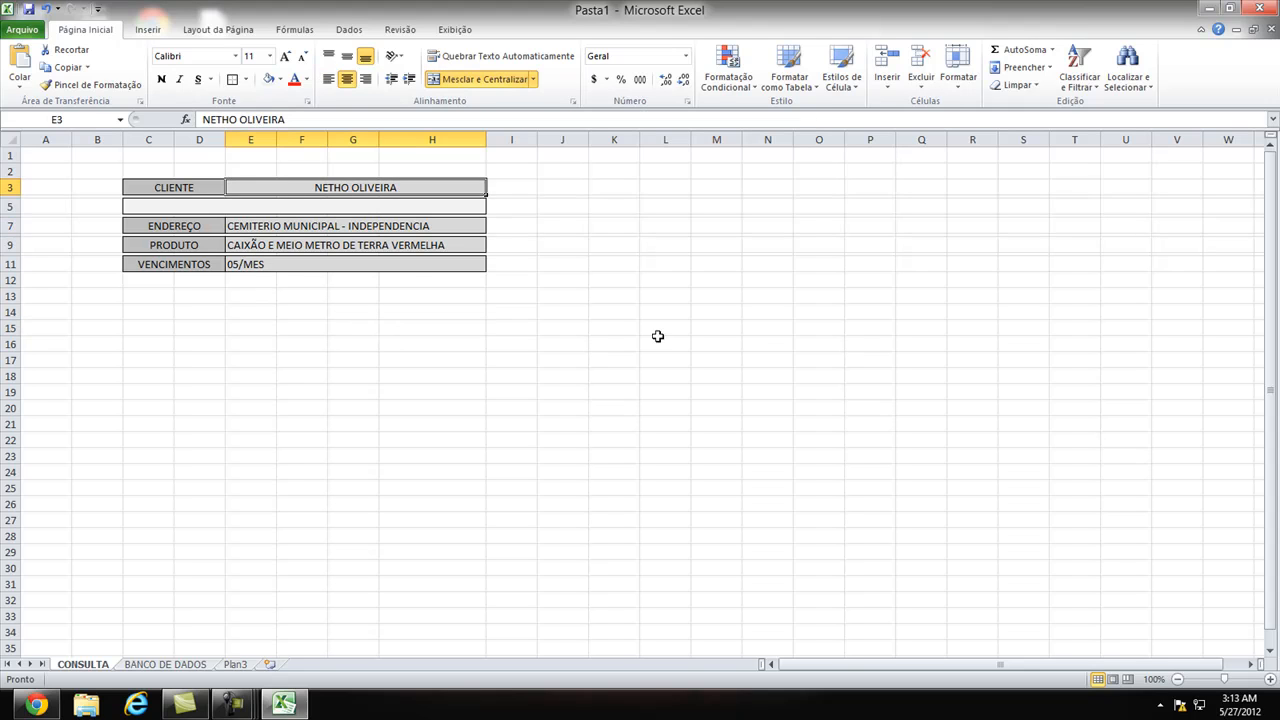
key(Down)
key(Down)
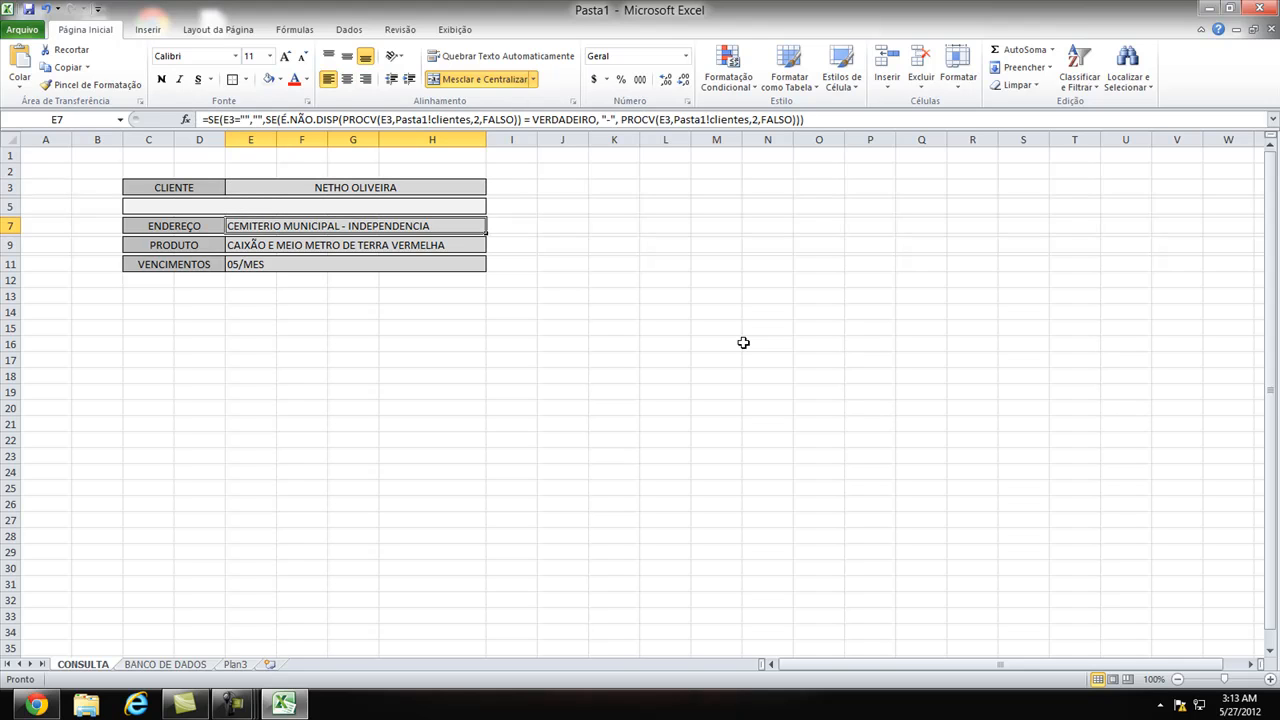
key(Down)
key(Down)
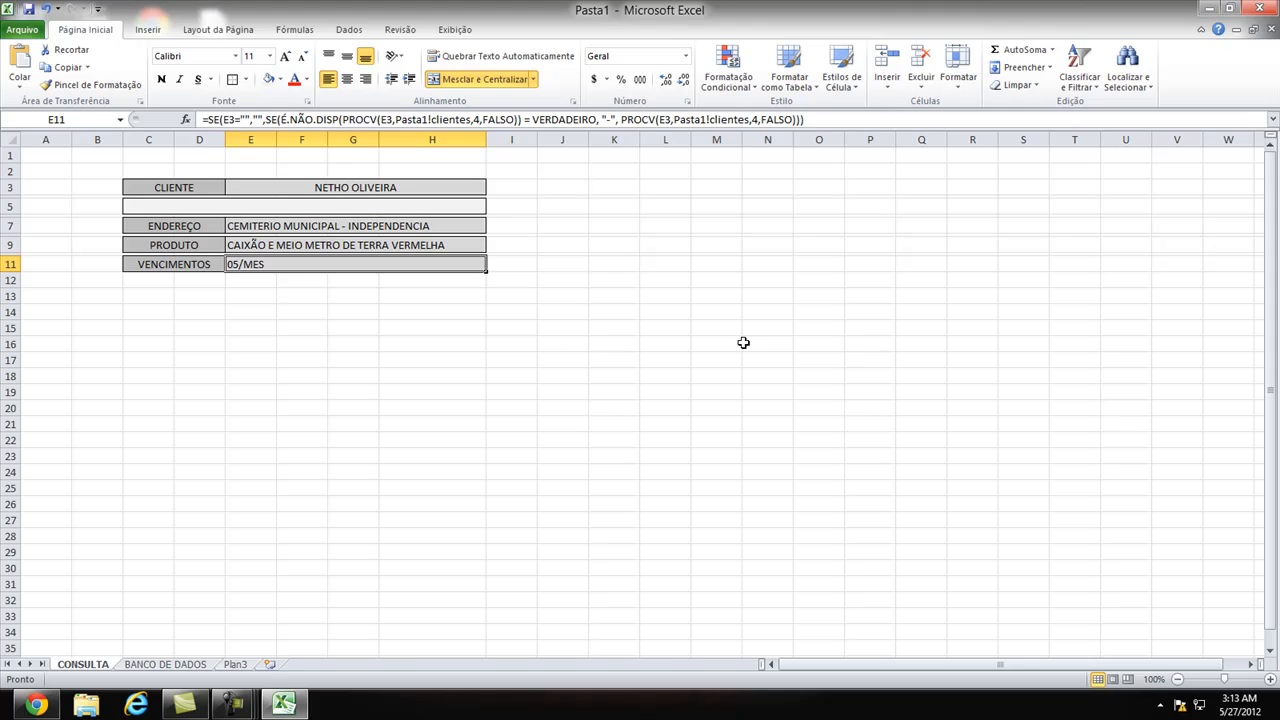
click(124, 666)
click(102, 664)
Step: Add an equal-to conditional formatting rule to C5 for CLIENTE NÃO CADASTRADO, using light red fill with dark red text
click(297, 207)
click(728, 70)
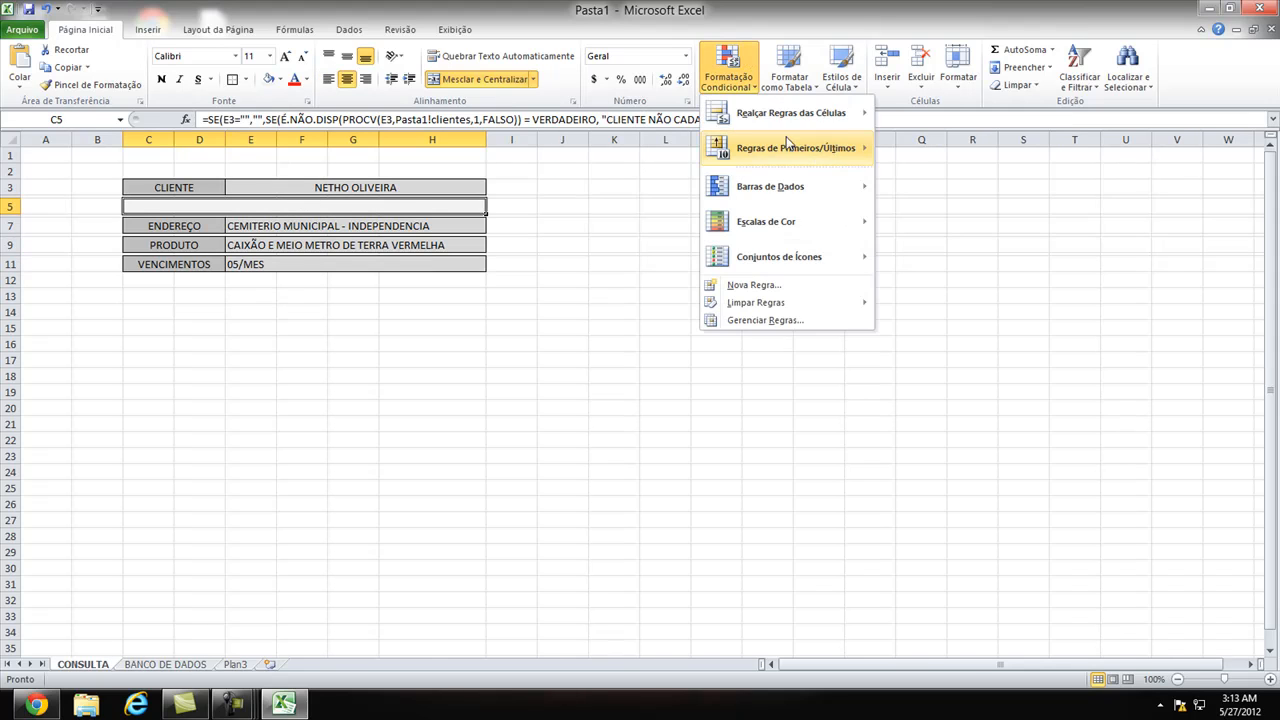
mouse_move(777, 117)
click(975, 222)
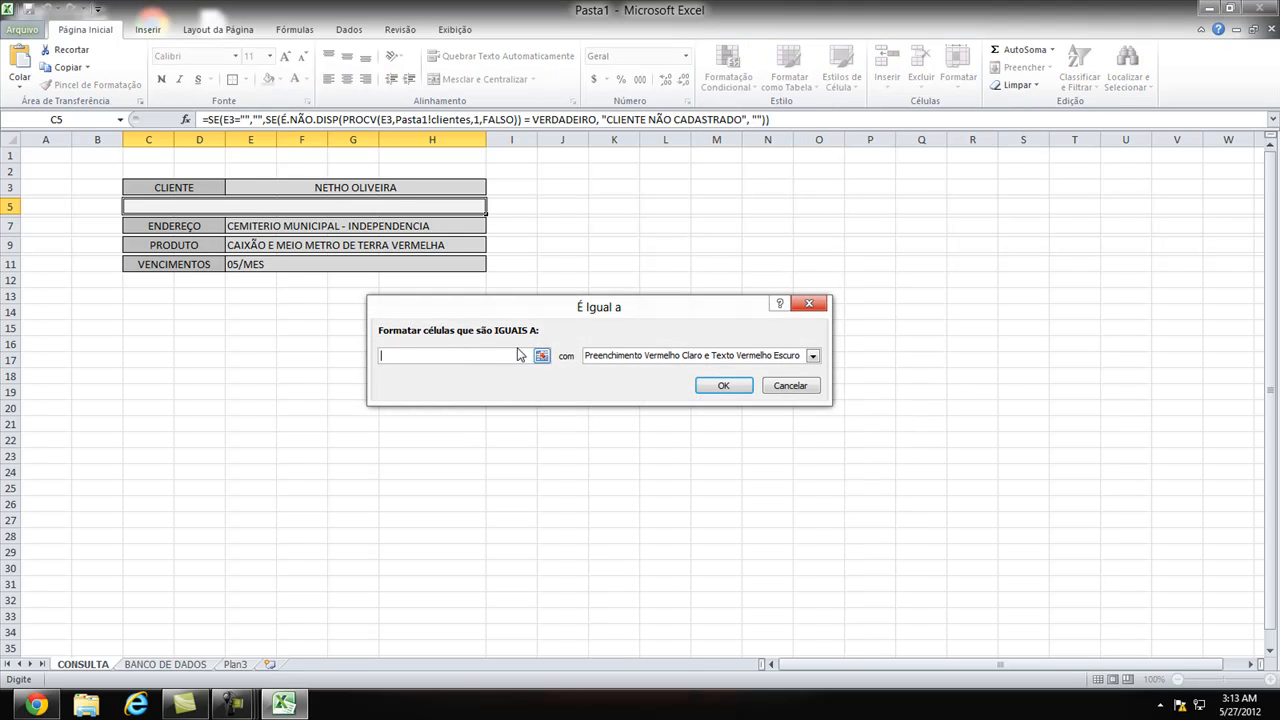
text(CLIENTE NÃO ENCONTRAO)
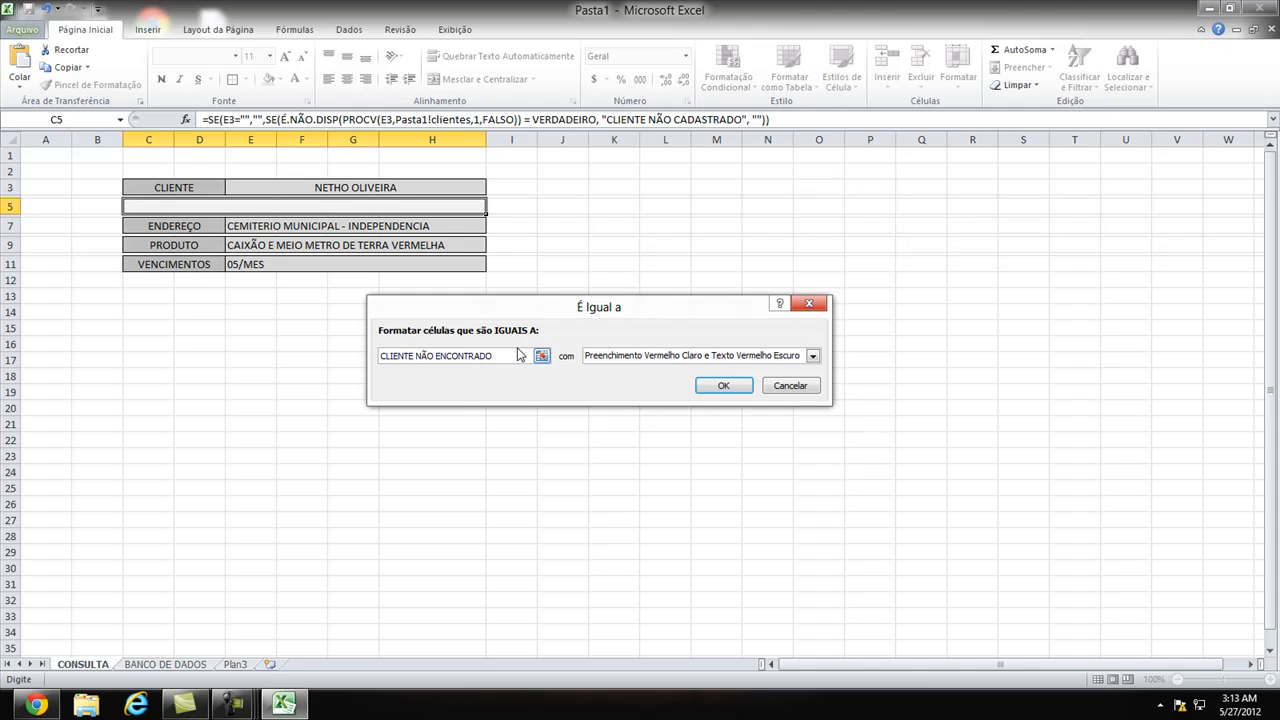
key(BackSpace)
key(BackSpace)
key(BackSpace)
key(BackSpace)
key(BackSpace)
key(BackSpace)
text(CADSASTRODA)
key(BackSpace)
text(ADO)
key(Return)
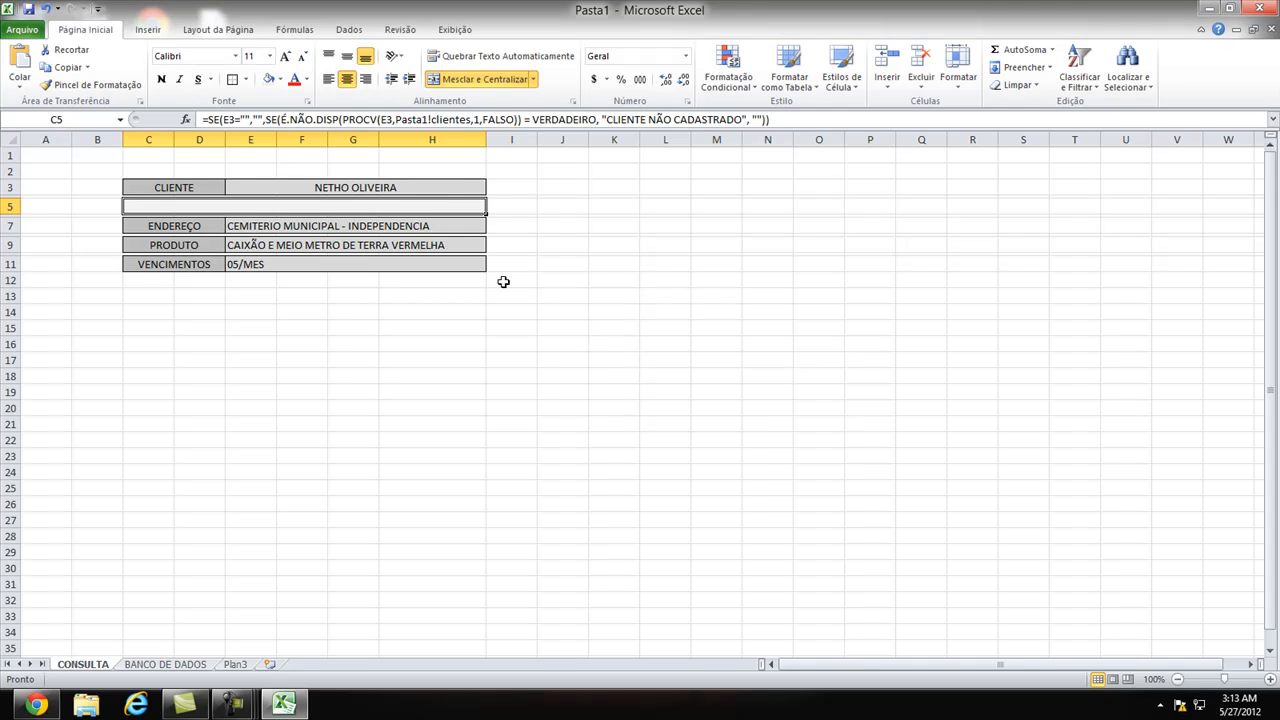
Step: Test the unregistered-customer alert by entering SDFSDF as the client in E3
click(460, 184)
text(SDFSDF)
key(Return)
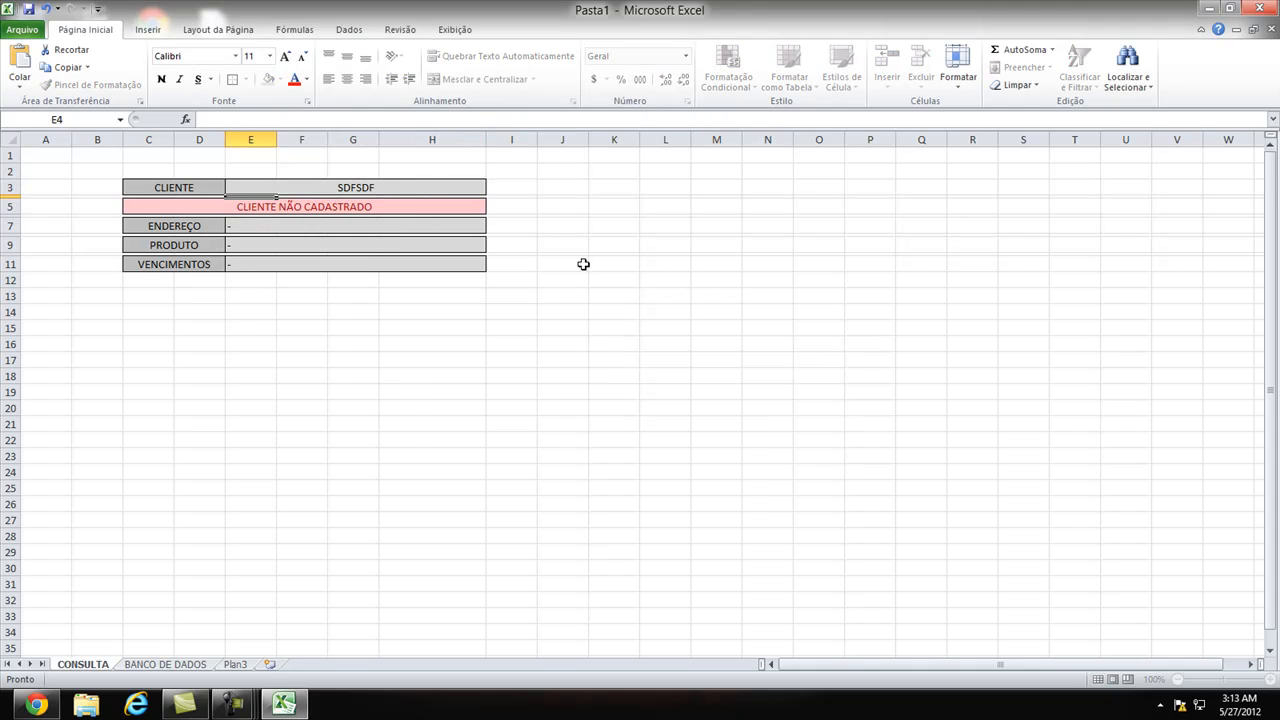
click(469, 211)
click(645, 268)
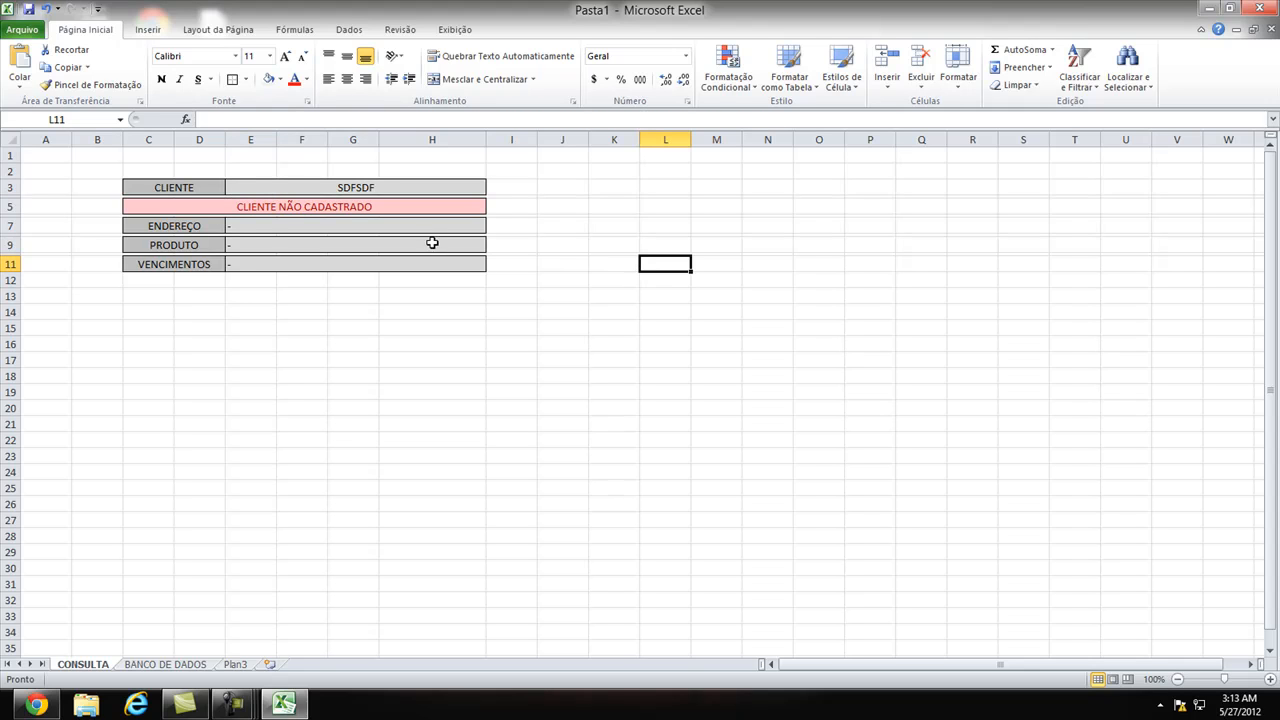
Step: Look up the registered second customer again by entering their full name in E3
click(368, 189)
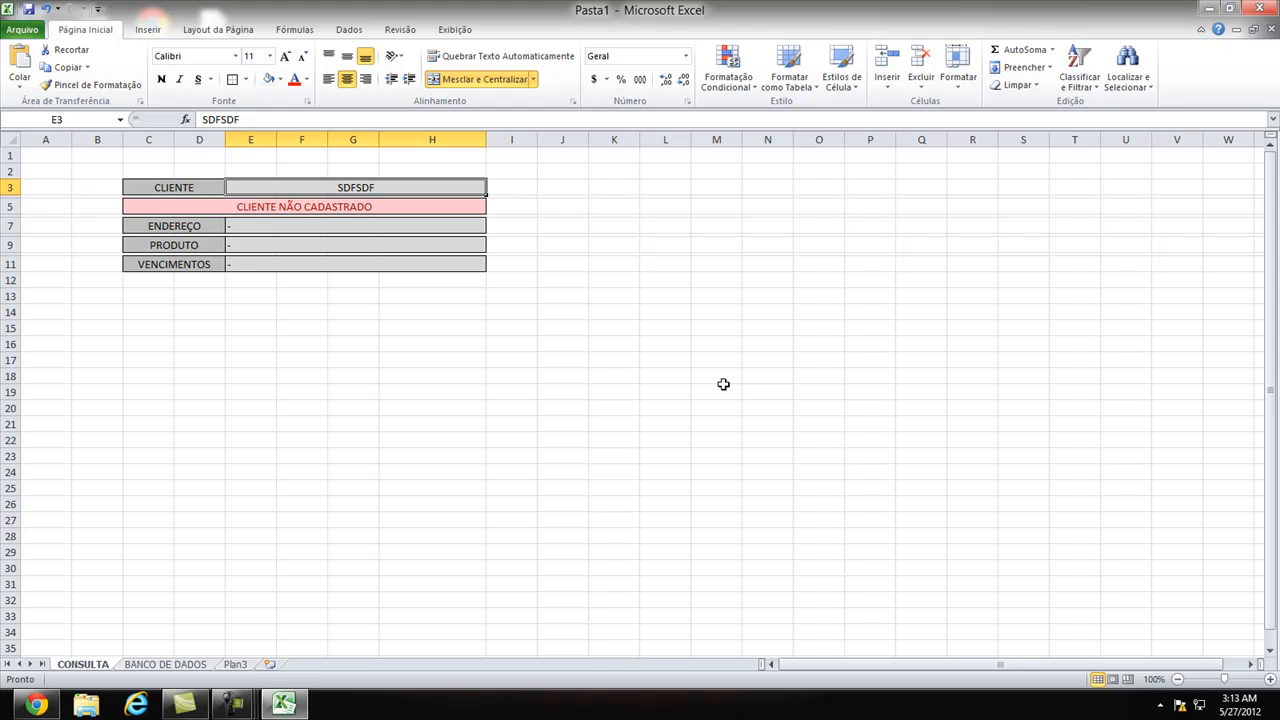
text(NET)
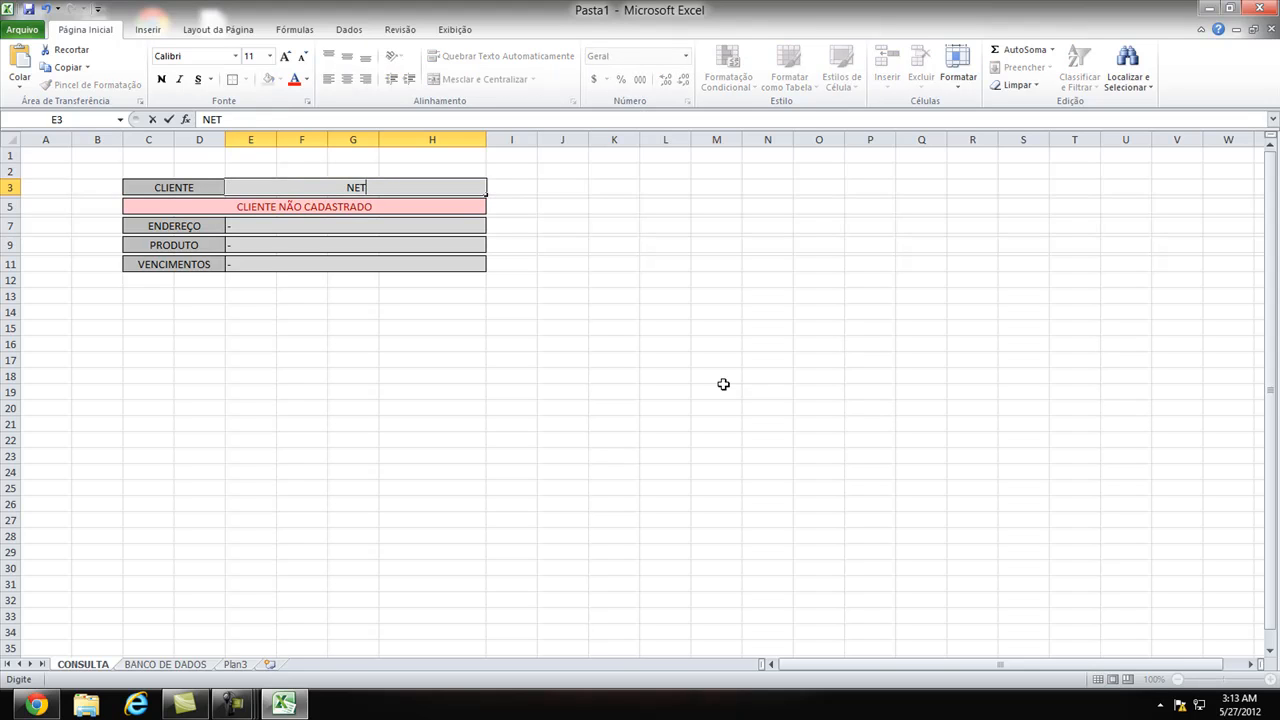
text(HO OLIVEIRA)
key(Return)
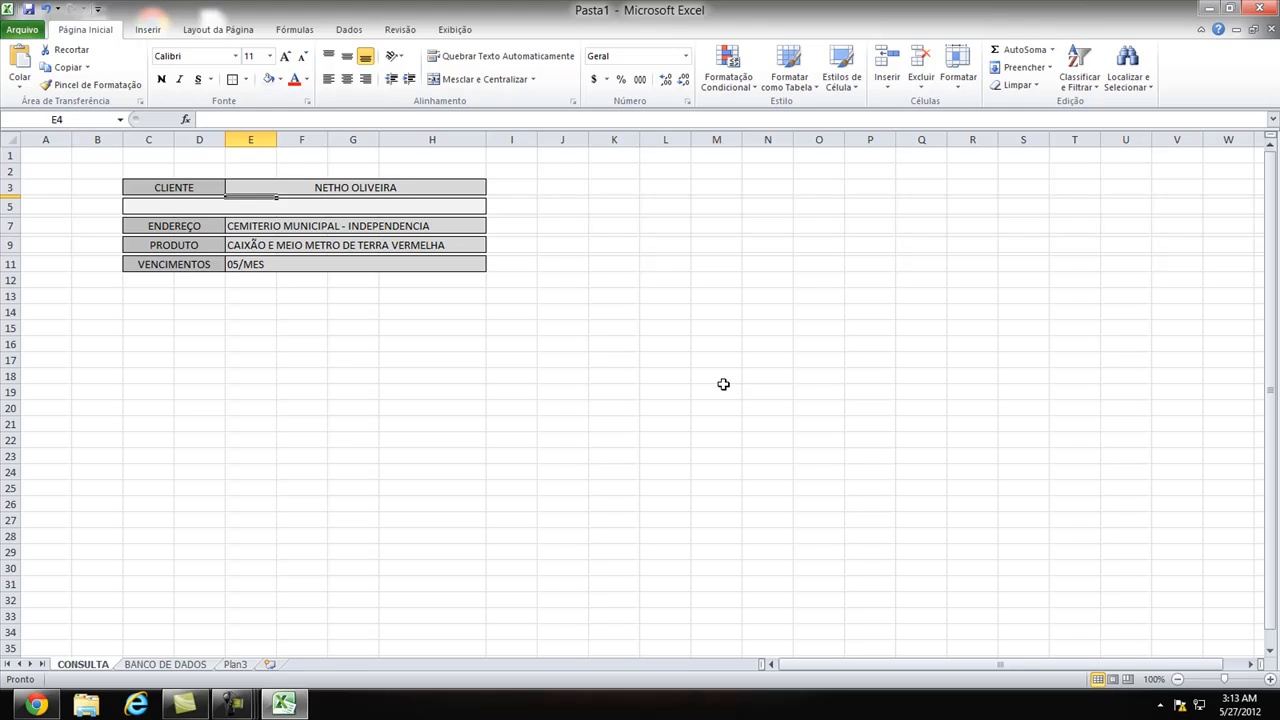
click(1162, 706)
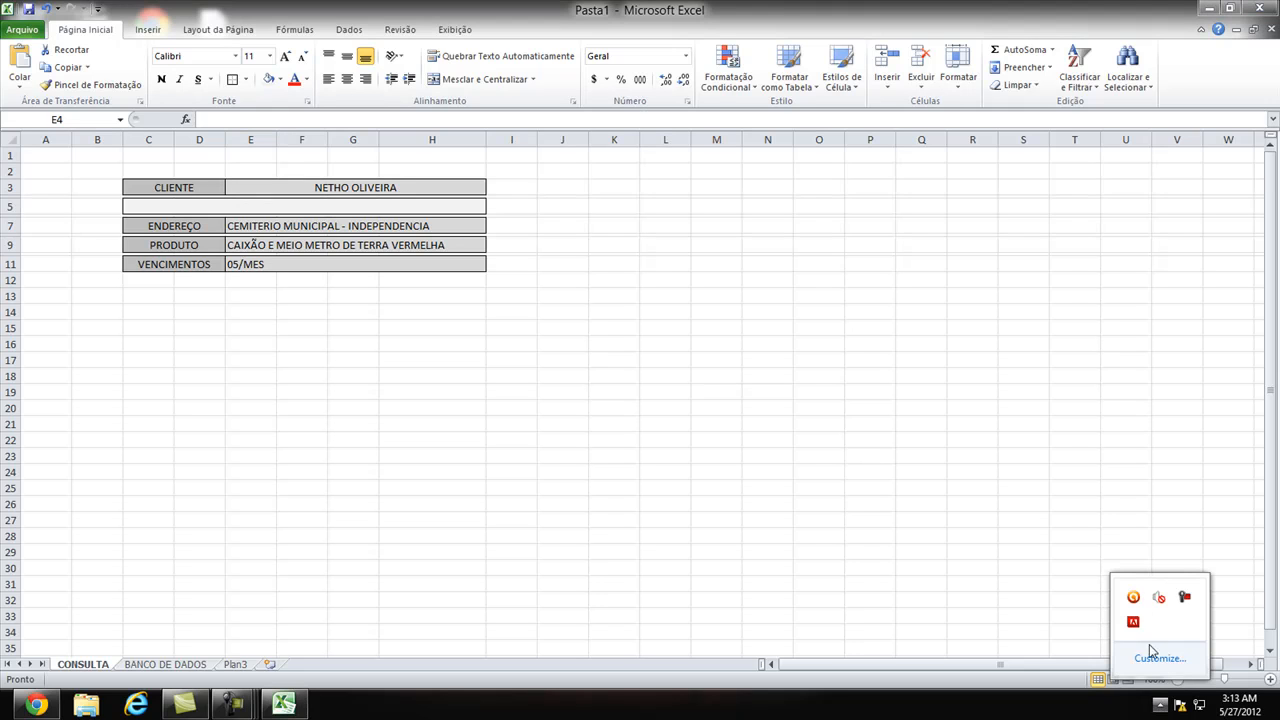
click(1184, 599)
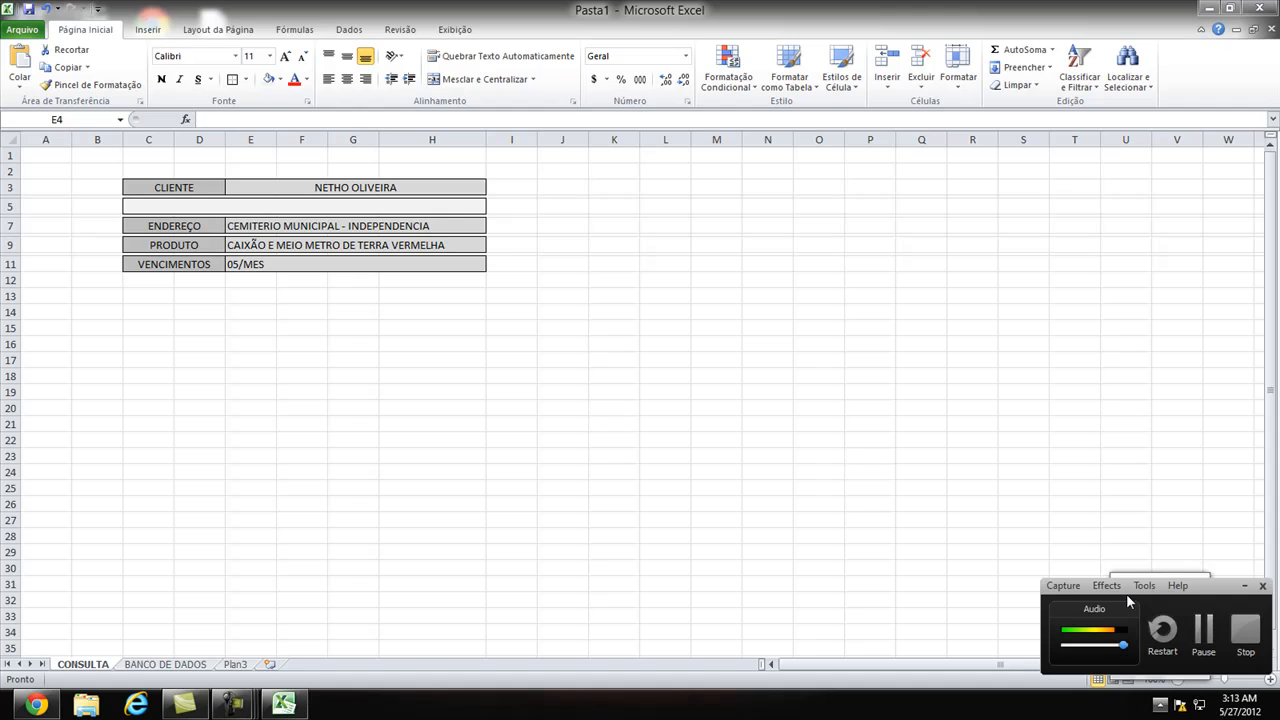
click(1068, 586)
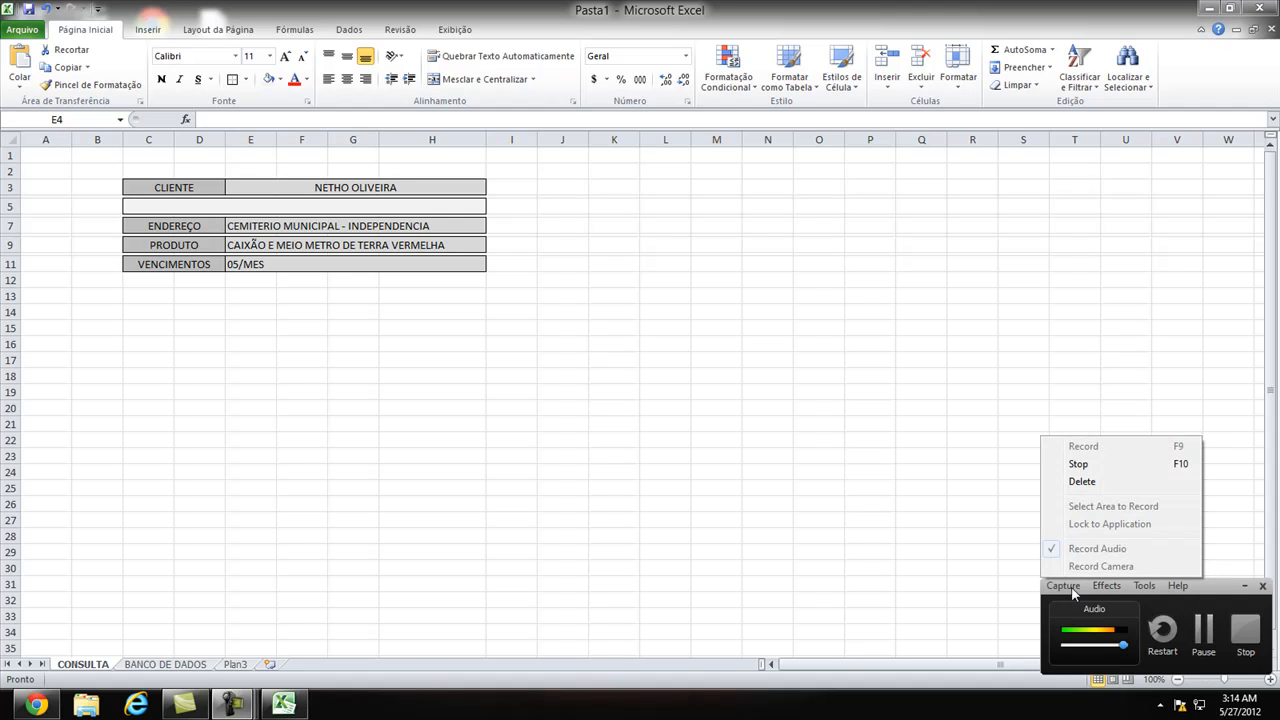
click(1071, 586)
click(1263, 587)
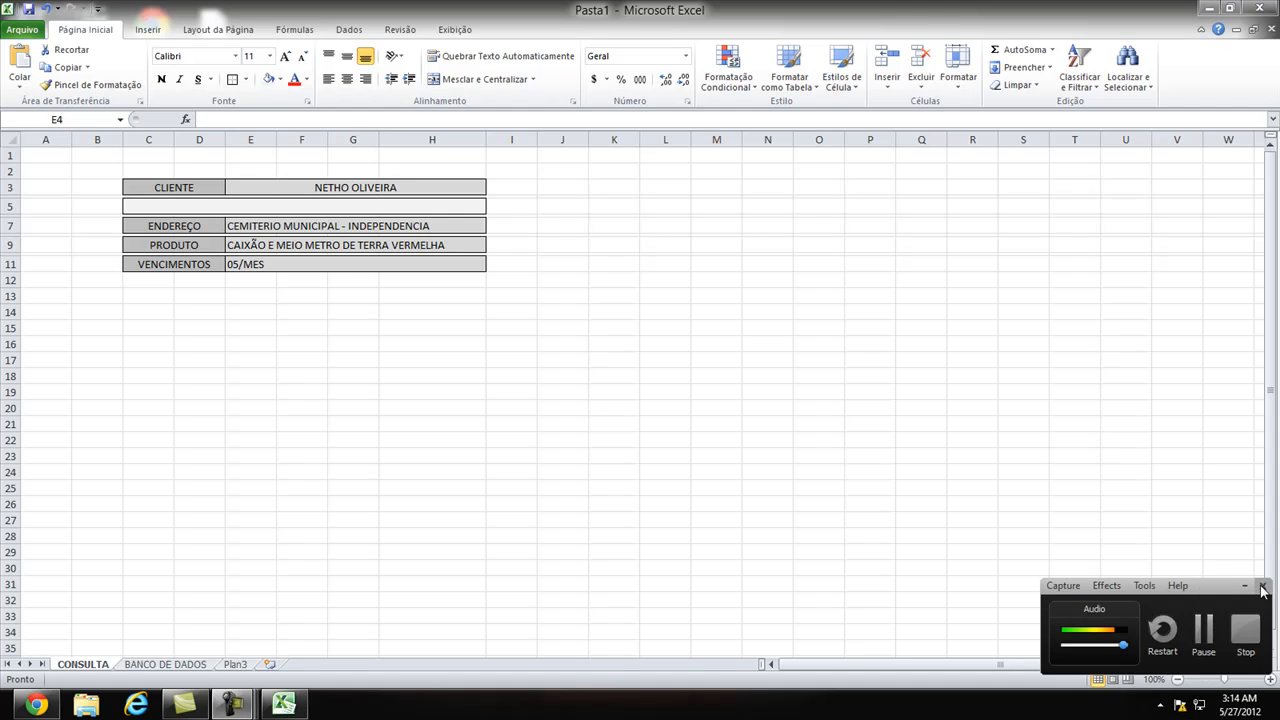
click(1010, 503)
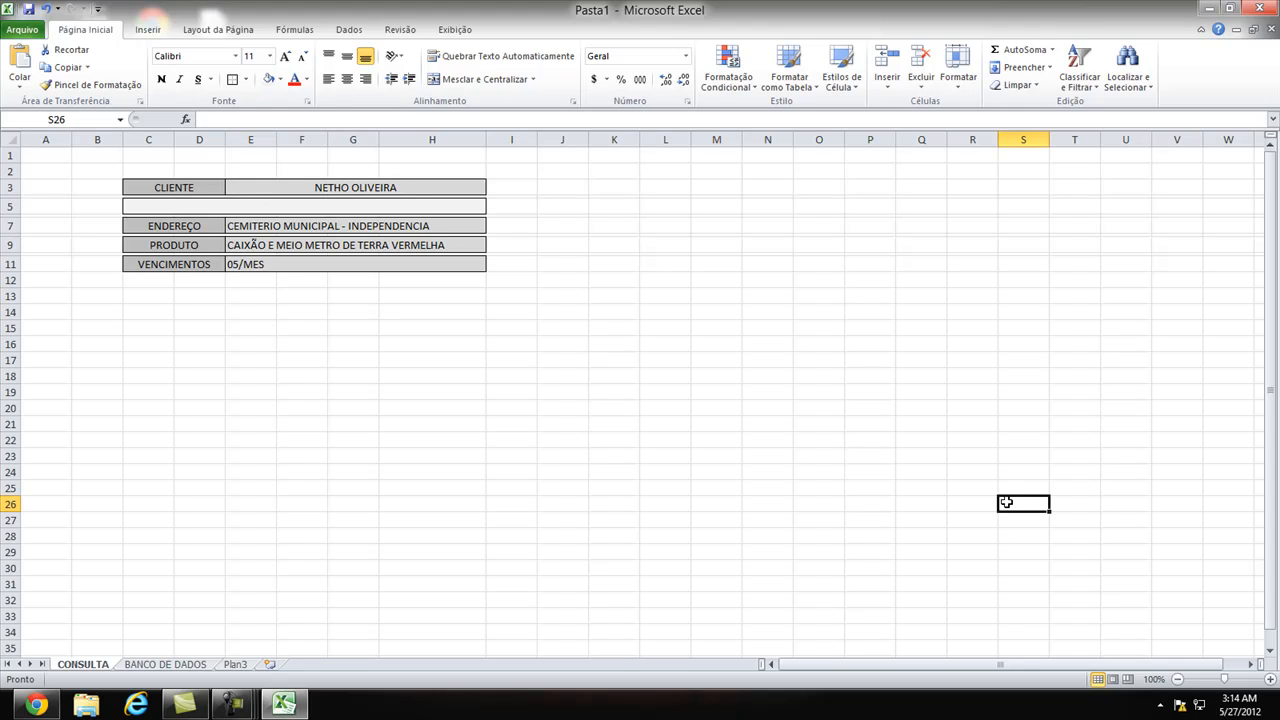
click(1159, 707)
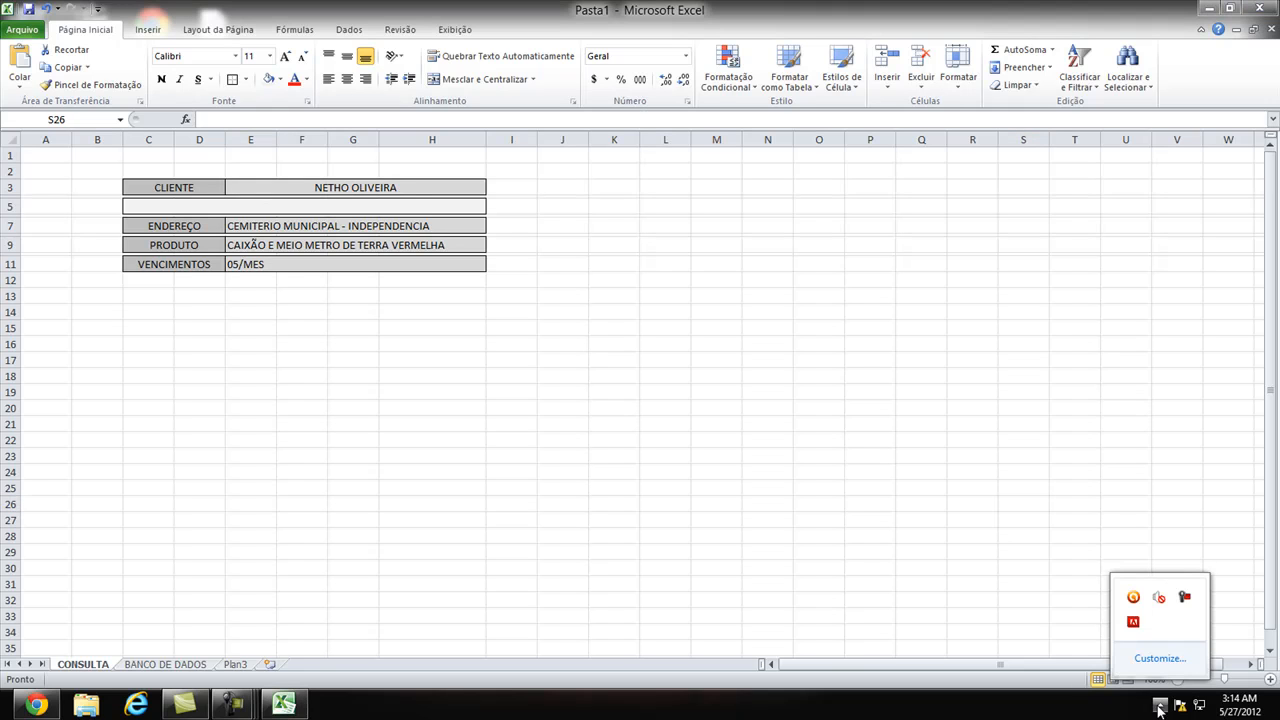
click(1159, 707)
click(880, 424)
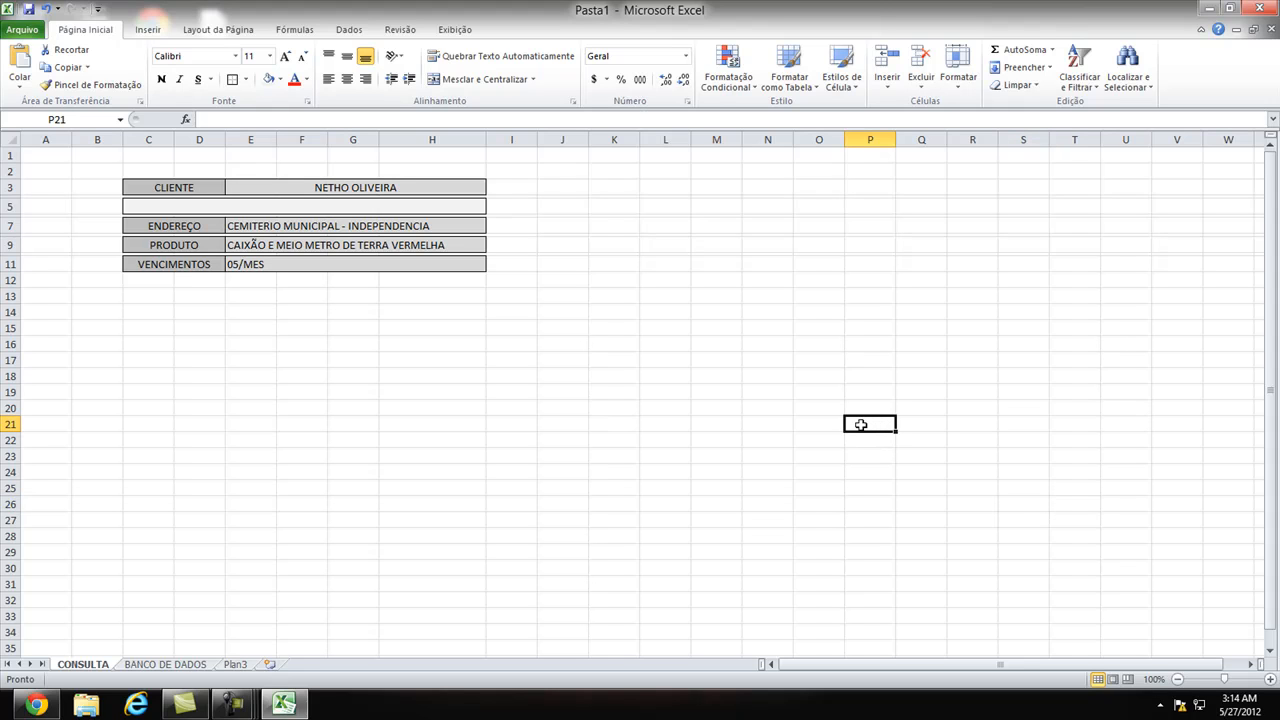
click(295, 504)
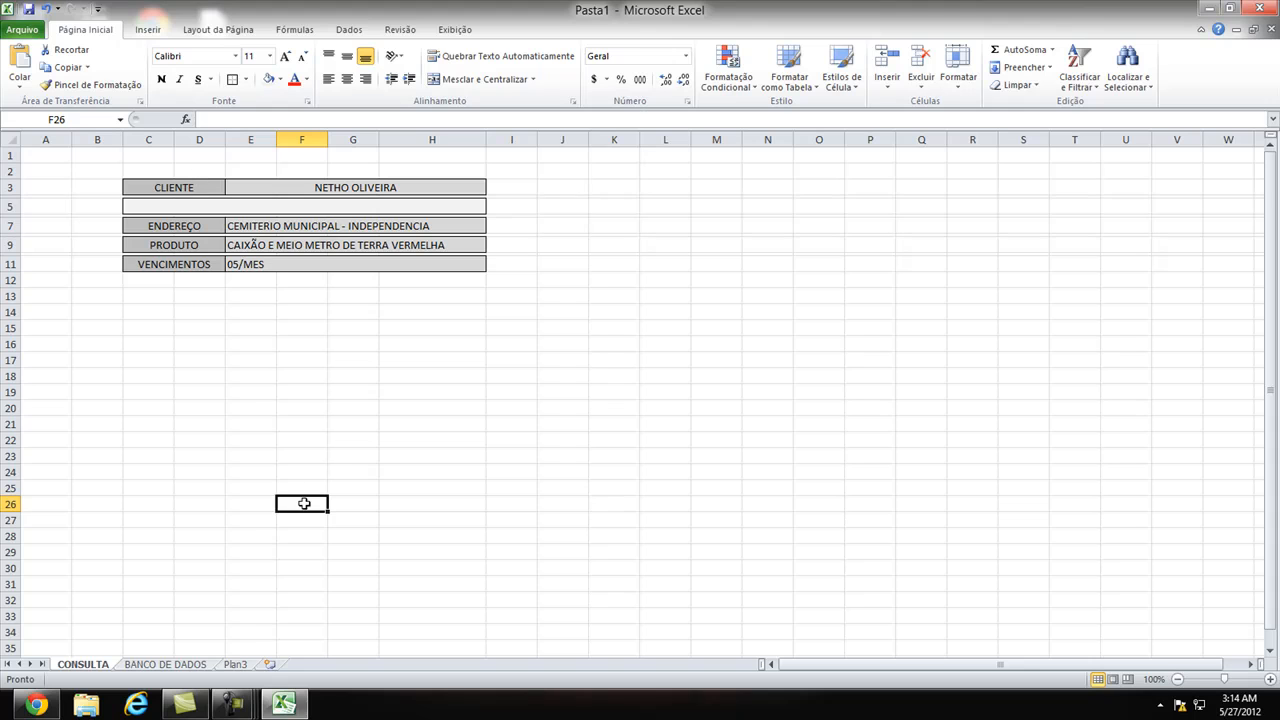
click(353, 460)
click(349, 424)
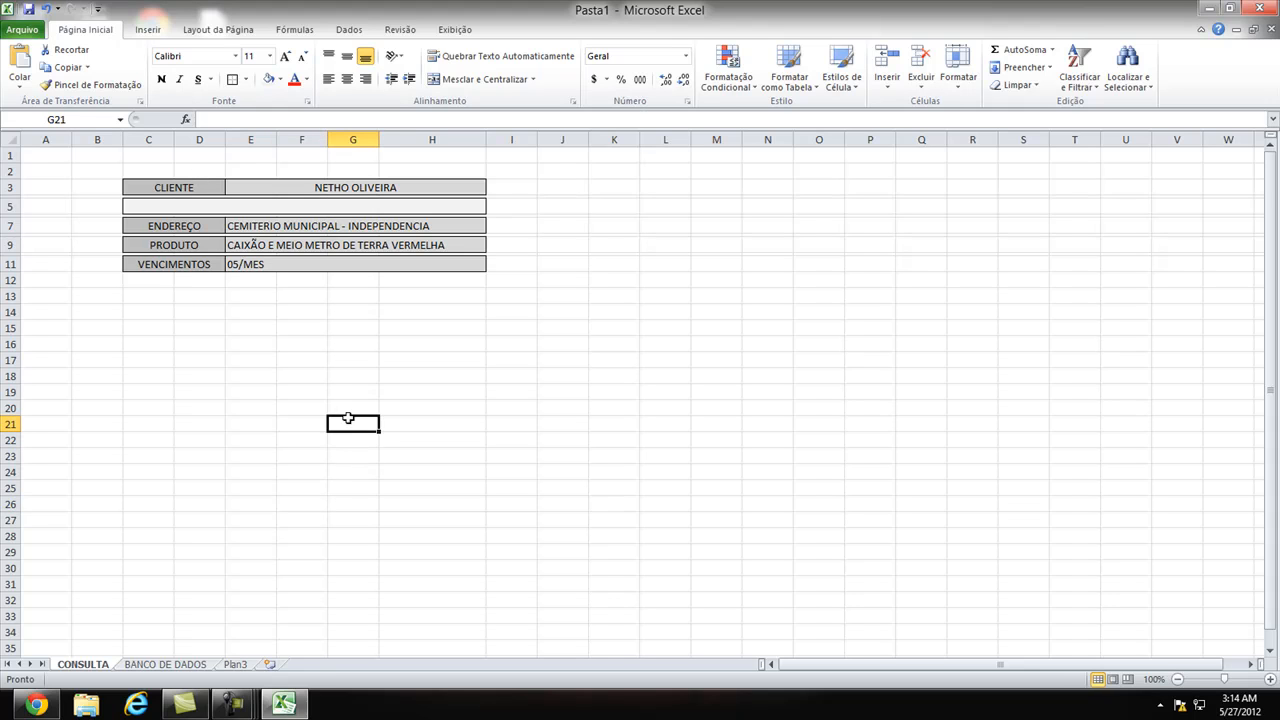
click(346, 395)
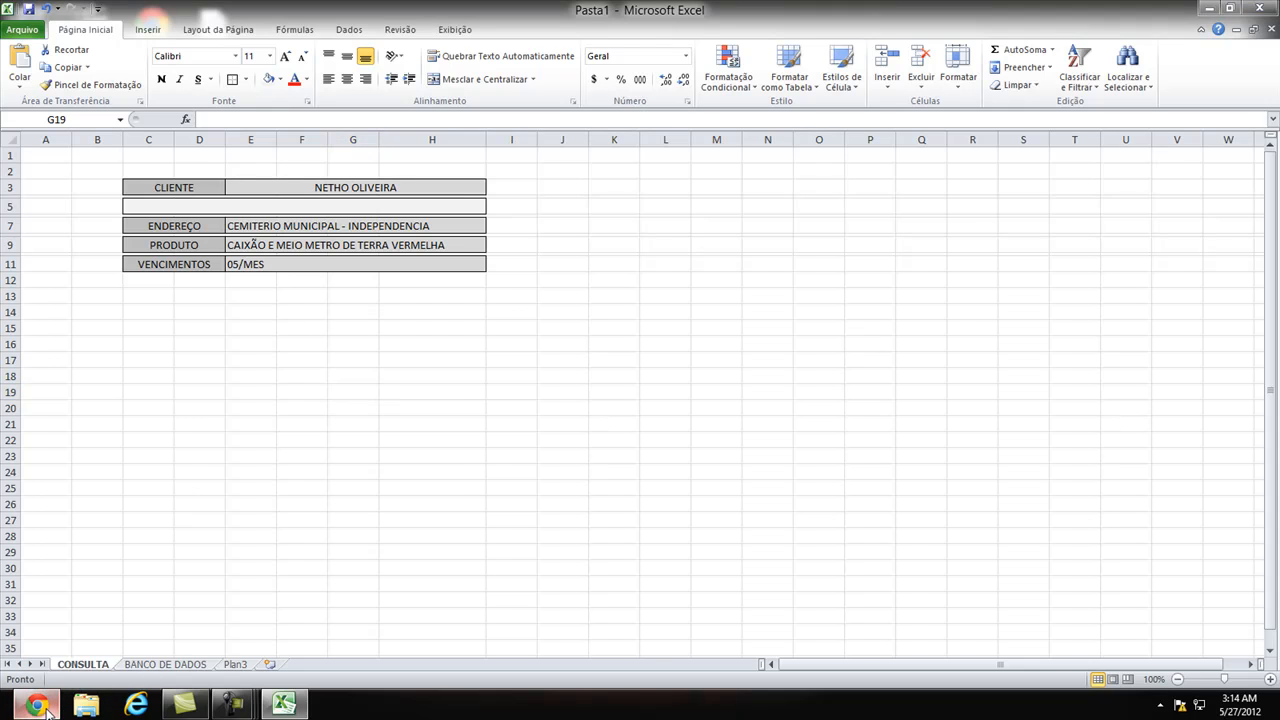
Step: Switch to Chrome to view the Sinal Zero blog, and return to the Excel workbook
click(36, 705)
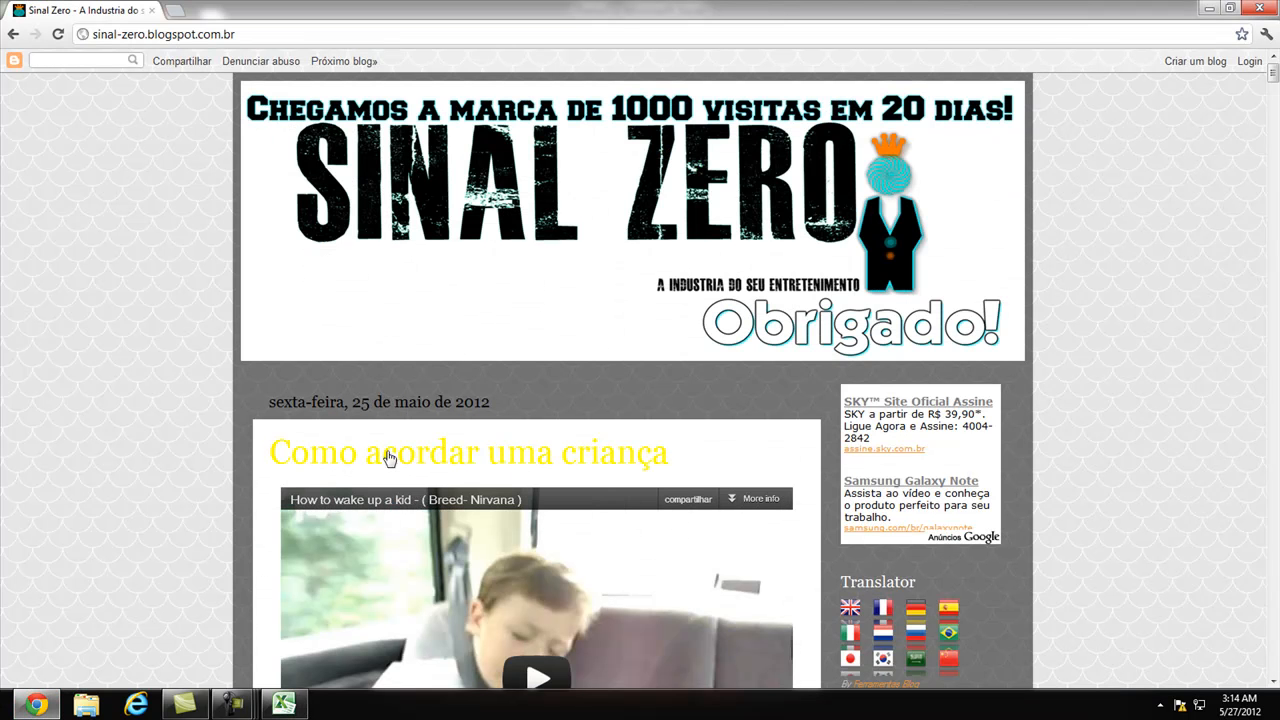
click(1209, 8)
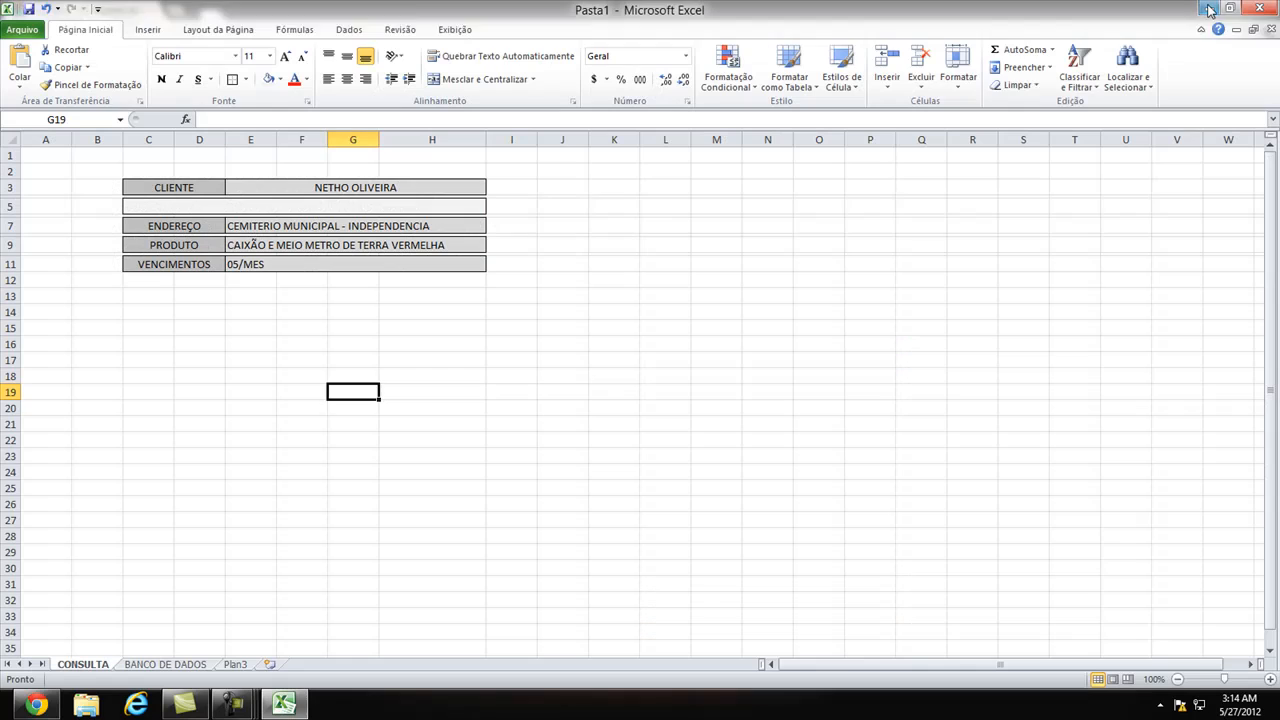
click(456, 457)
drag(352, 392, 343, 437)
click(391, 443)
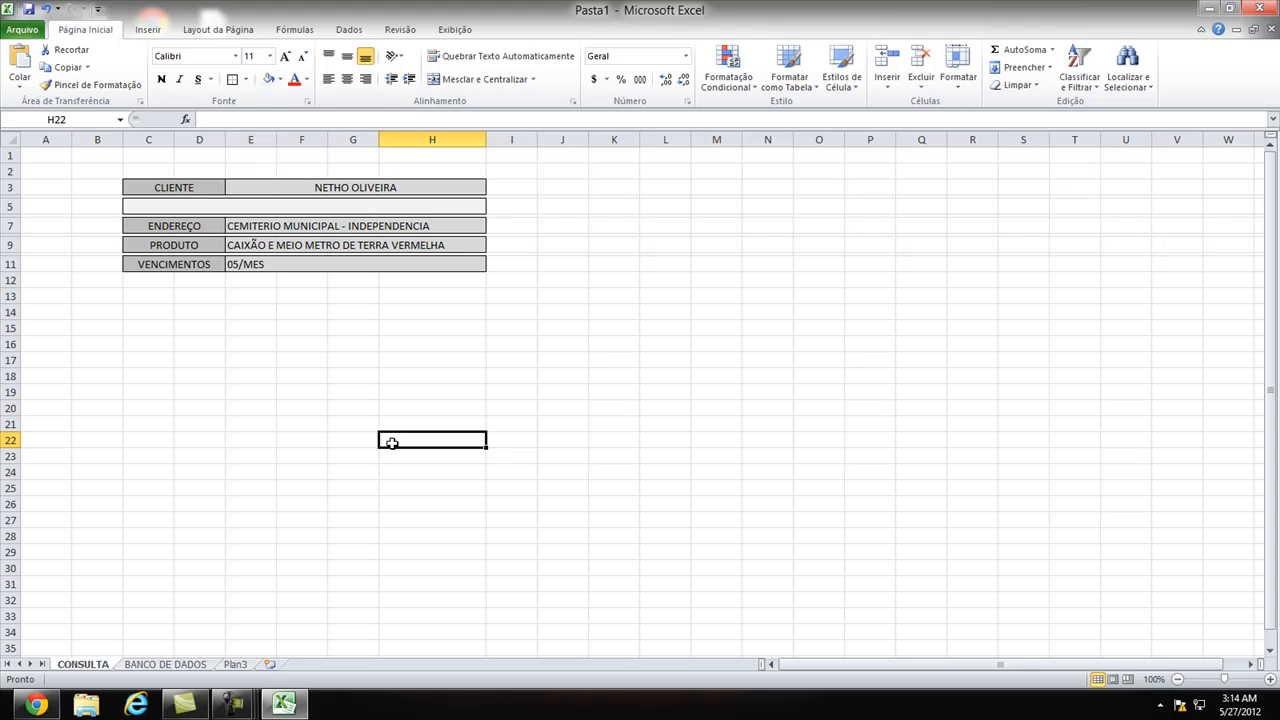
Step: Minimise all open windows to show the Windows desktop
mouse_move(1279, 669)
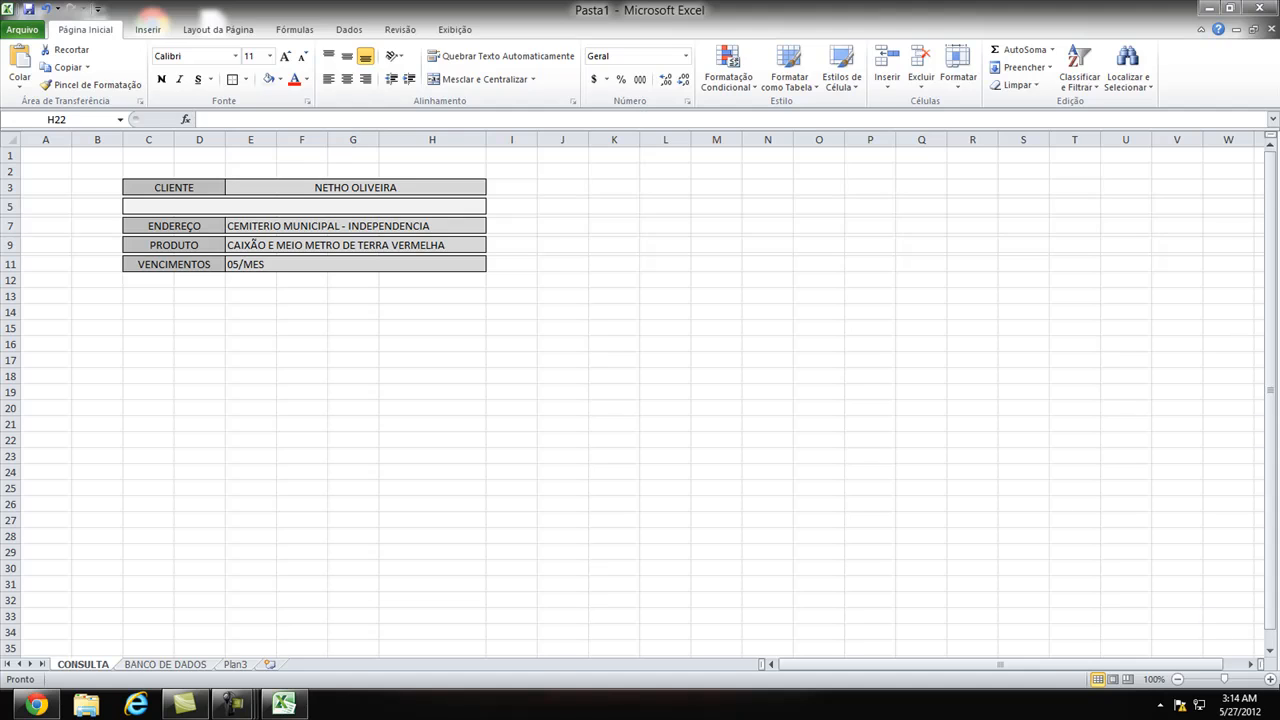
click(1278, 717)
click(918, 292)
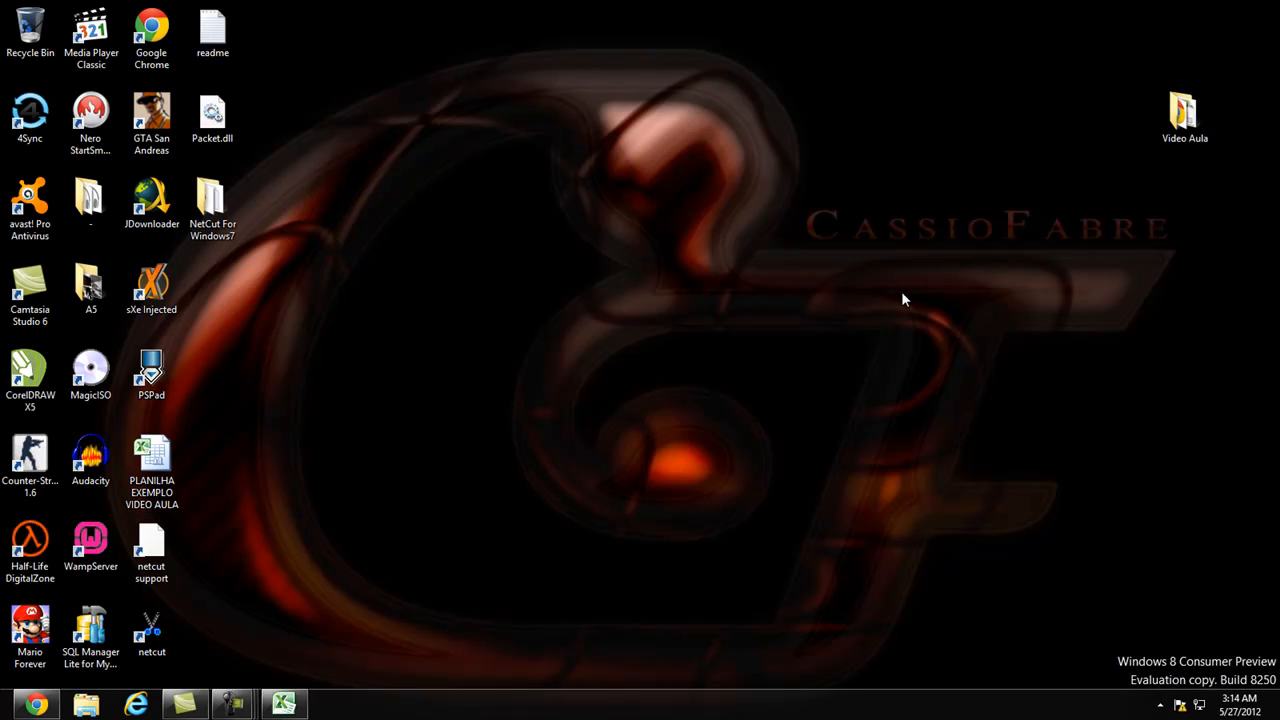